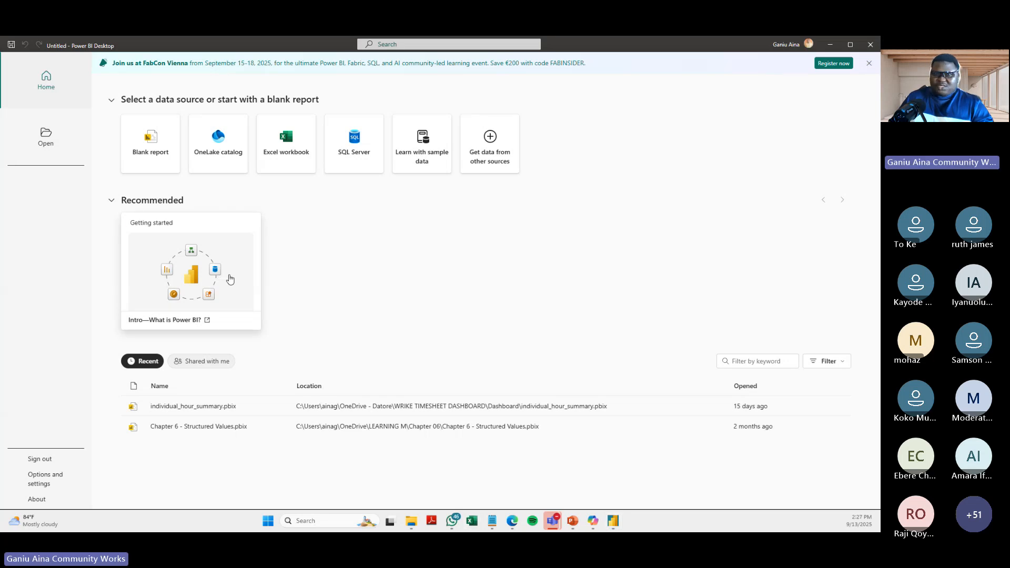
- Switch to Excel, create a blank workbook, and look through the Get Data options, including Combine Queries
left_click(230, 279)
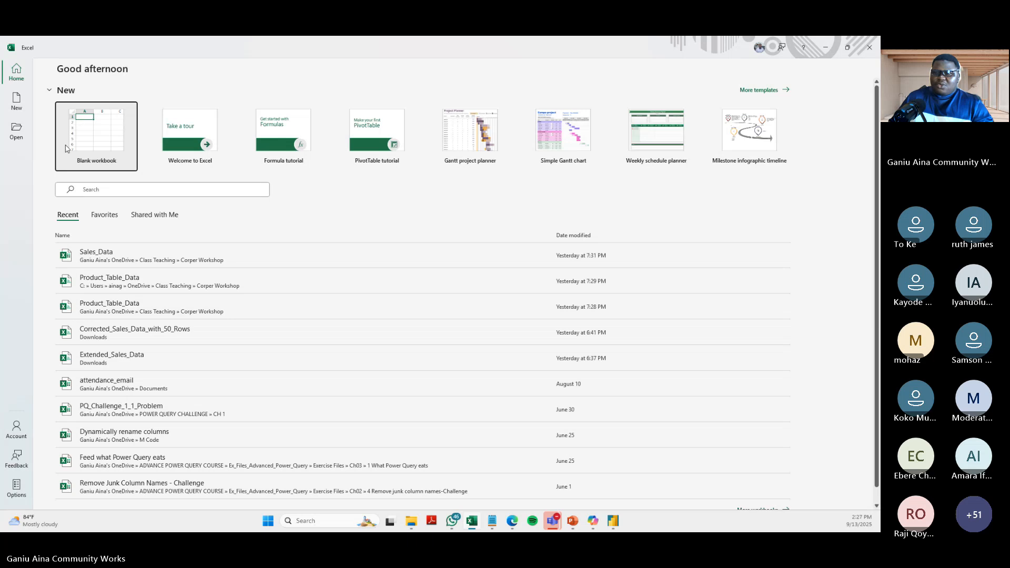
left_click(107, 149)
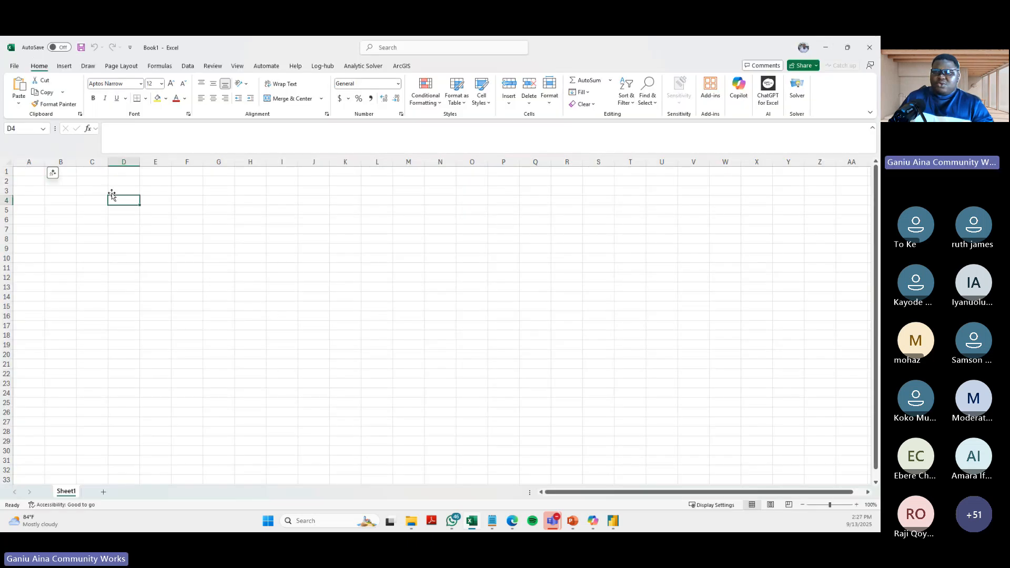
left_click(187, 66)
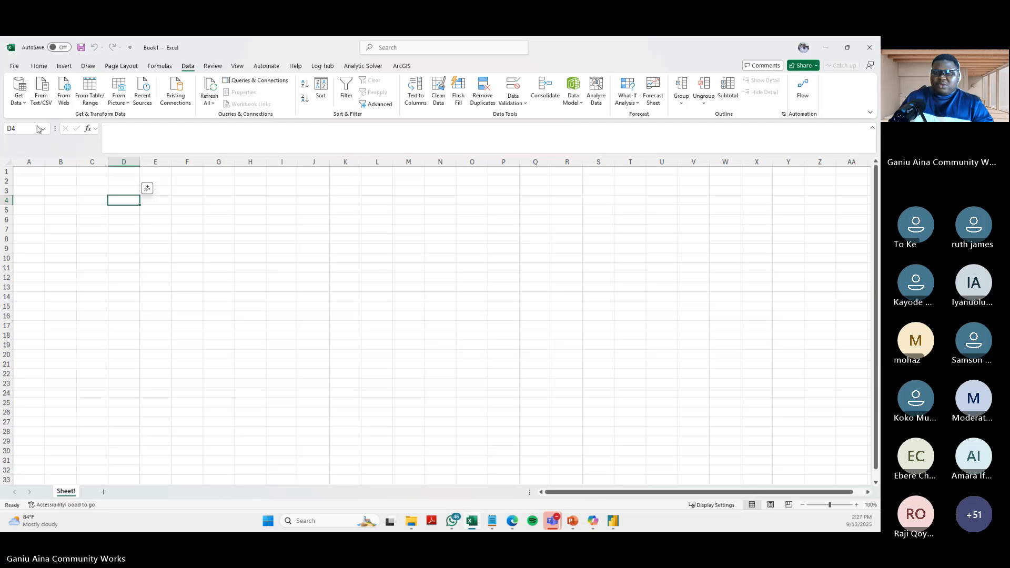
left_click(24, 103)
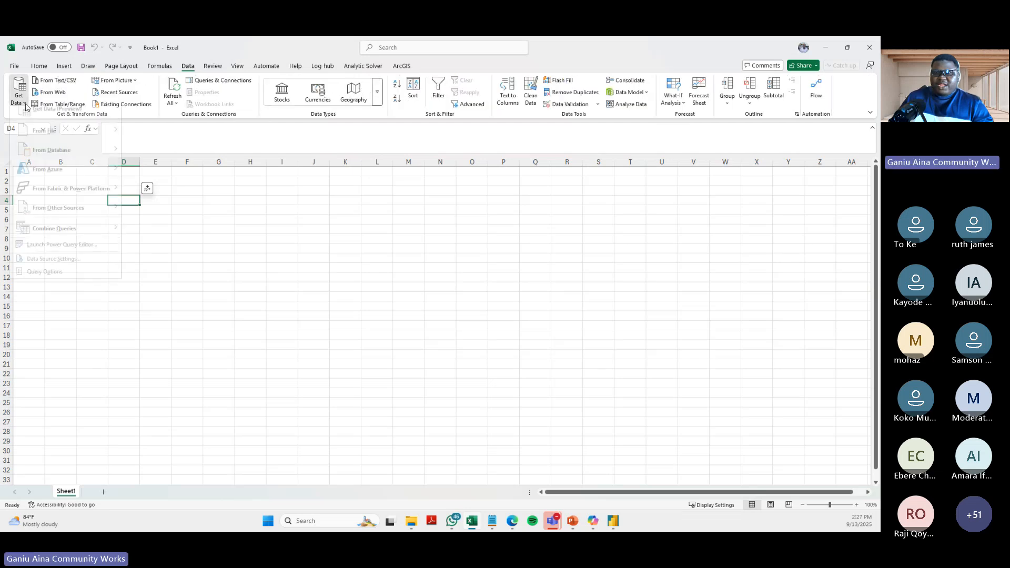
left_click(284, 206)
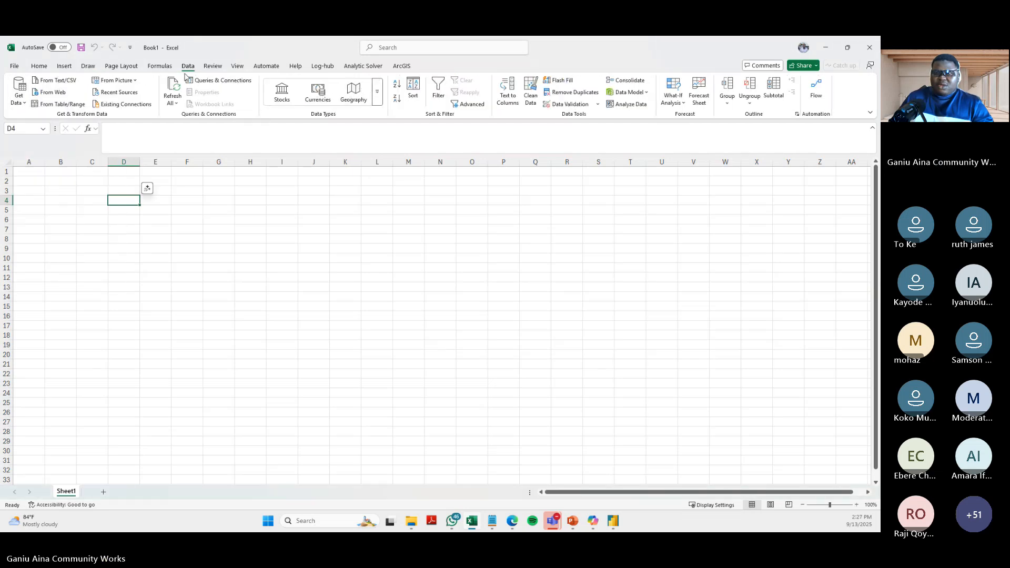
left_click(23, 103)
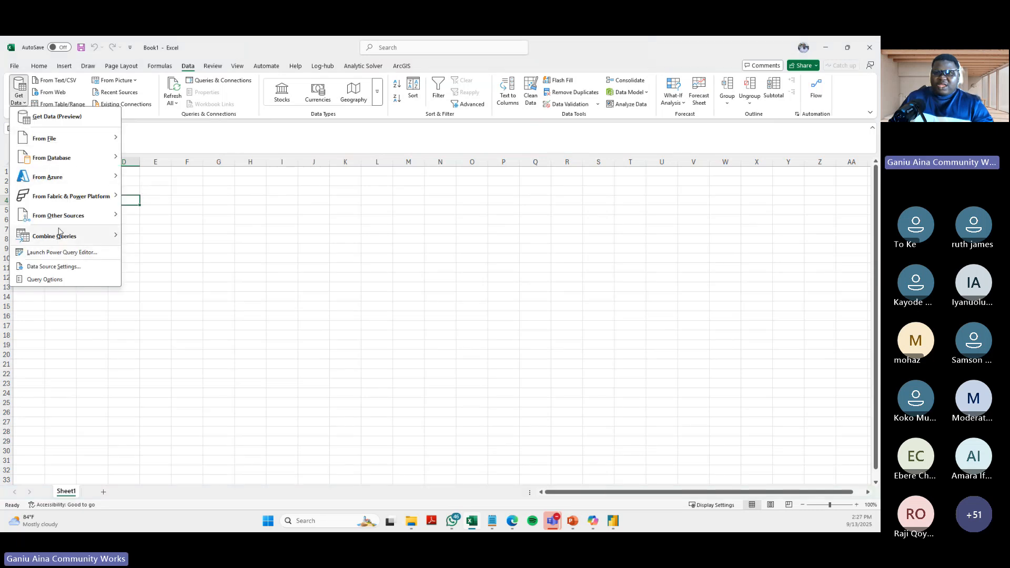
mouse_move(59, 234)
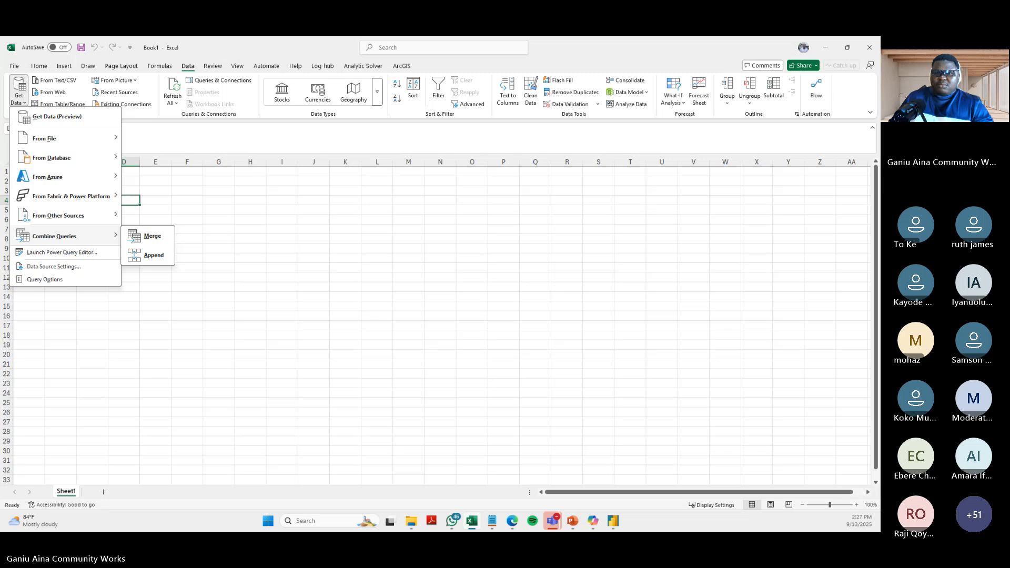
left_click(15, 105)
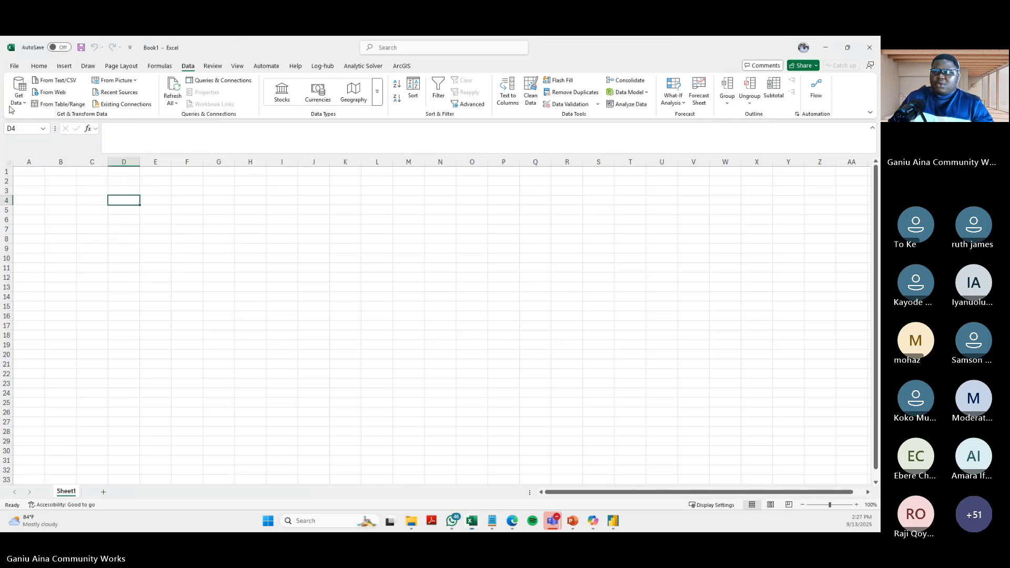
- Import the Sales_Data Excel workbook from the Corper Workshop folder as a data source
left_click(18, 103)
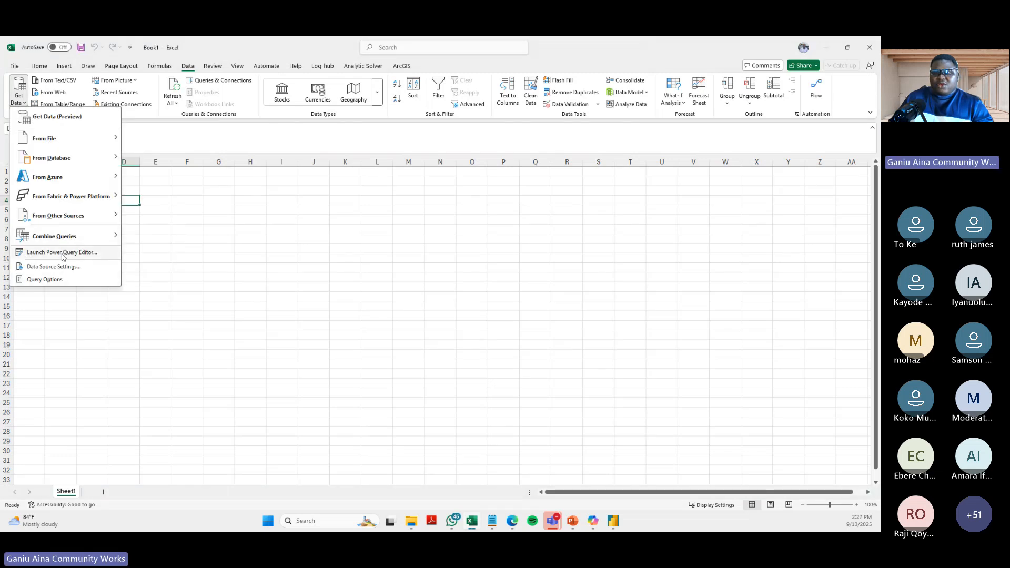
mouse_move(81, 139)
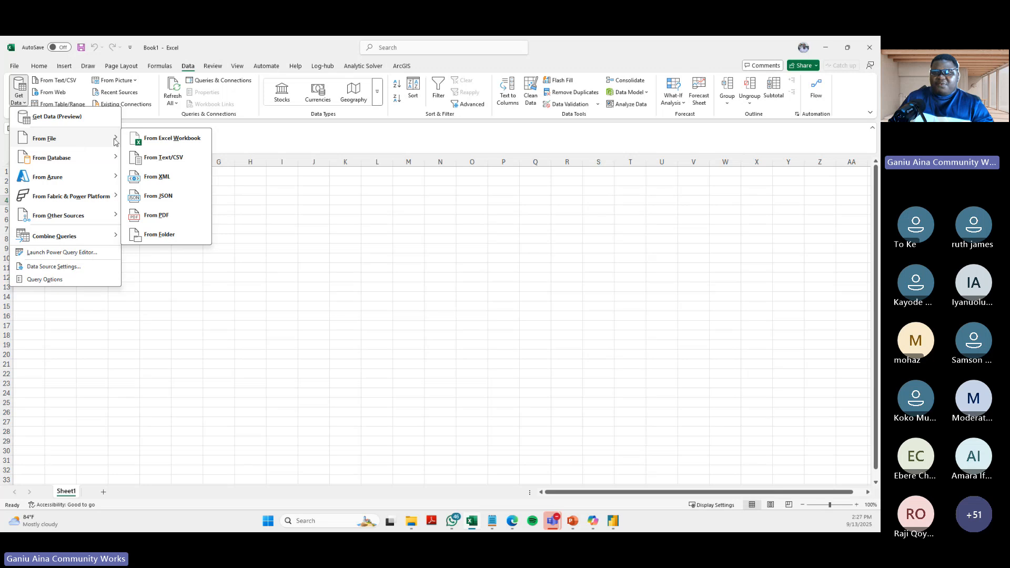
left_click(168, 141)
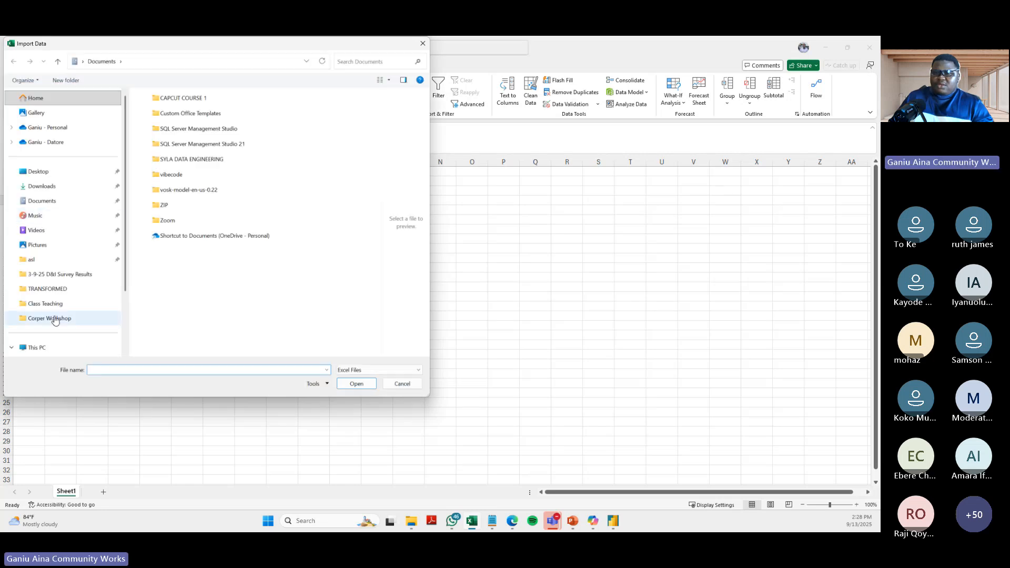
left_click(50, 318)
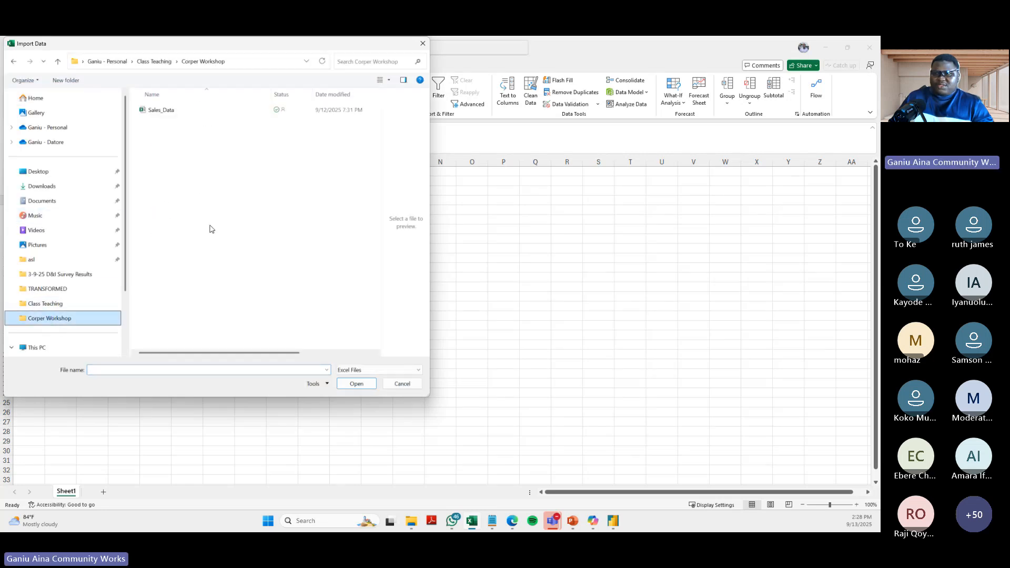
left_click(174, 109)
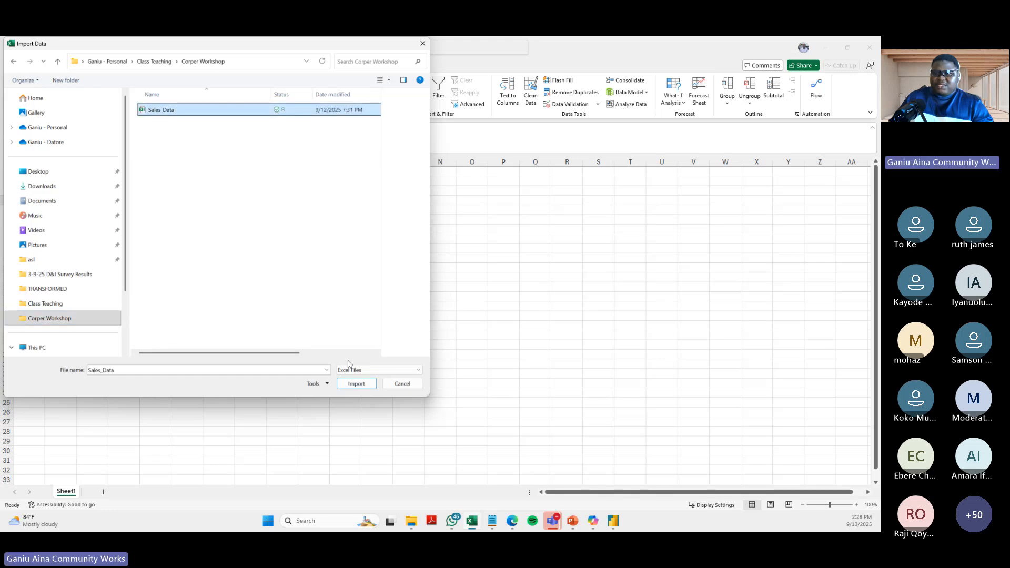
left_click(354, 385)
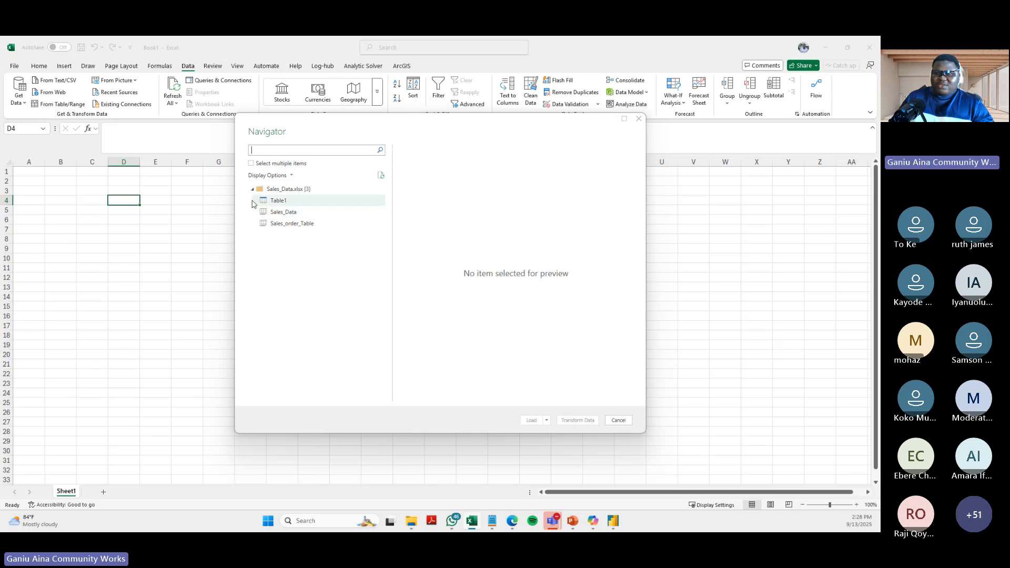
- Preview Table1, Sales_Data and Sales_order_Table from the imported workbook, and open Table1 in the Power Query Editor to transform it
left_click(282, 202)
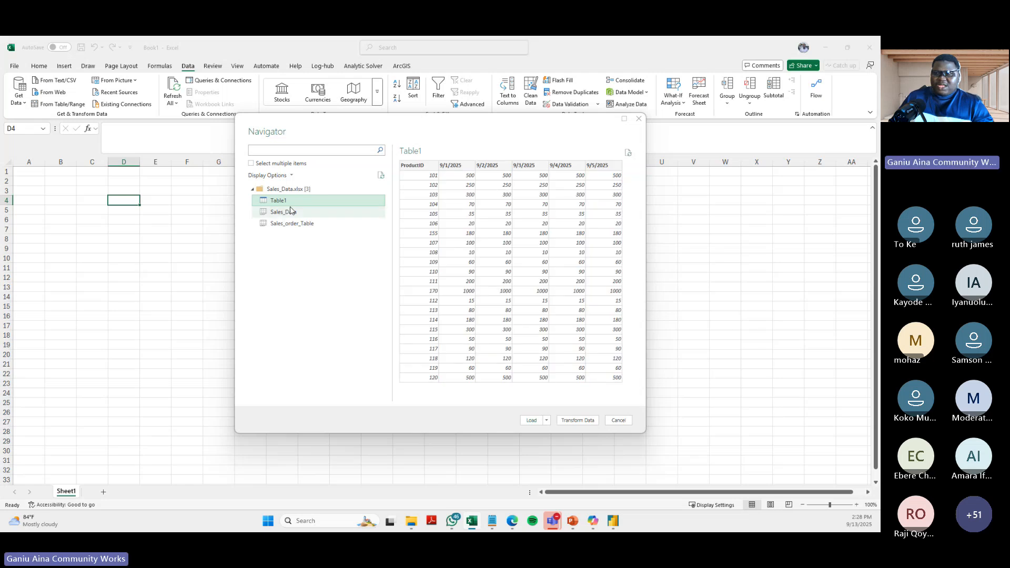
left_click(291, 211)
left_click(287, 226)
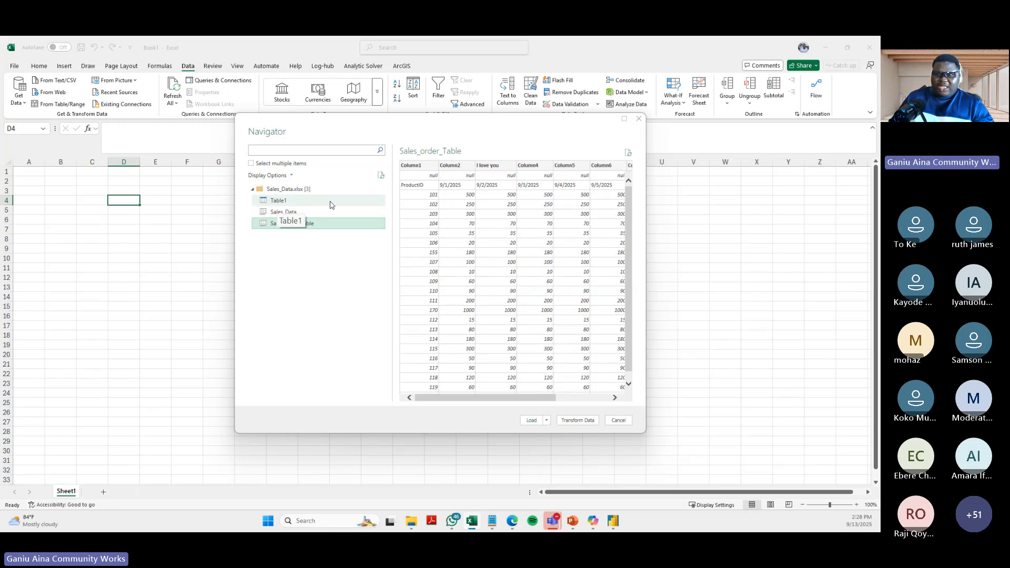
left_click(287, 204)
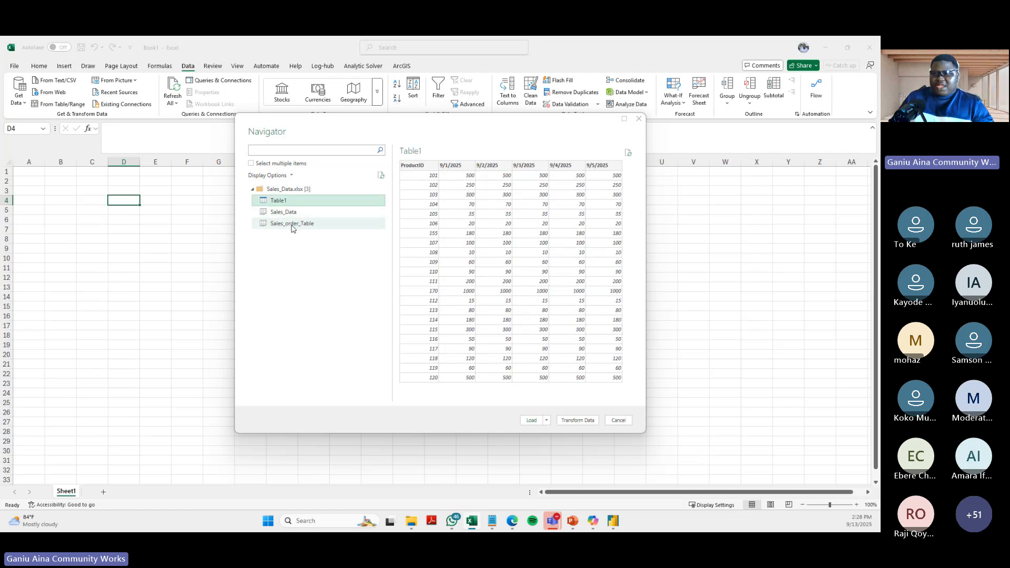
left_click(293, 226)
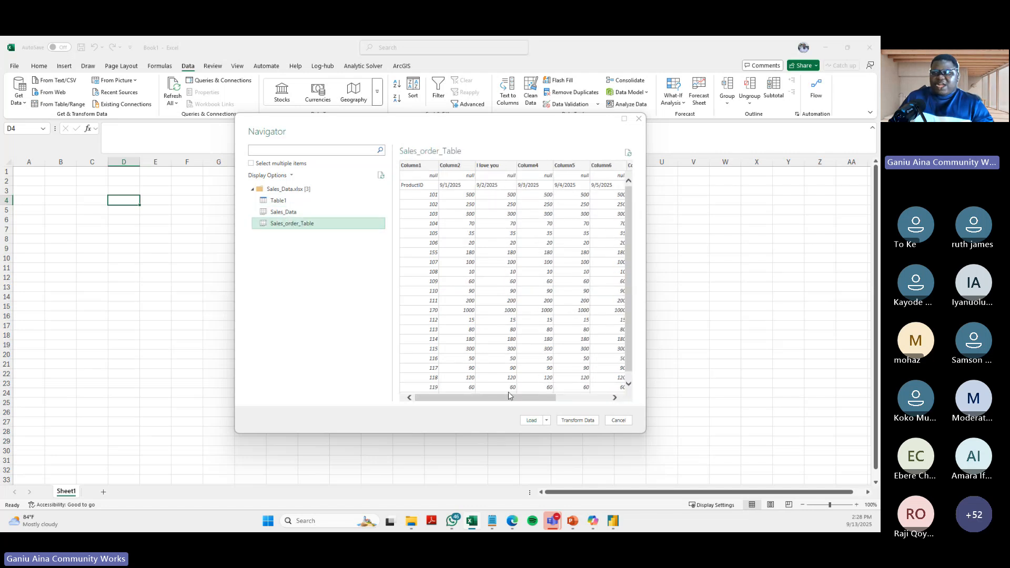
left_click_drag(508, 400, 620, 383)
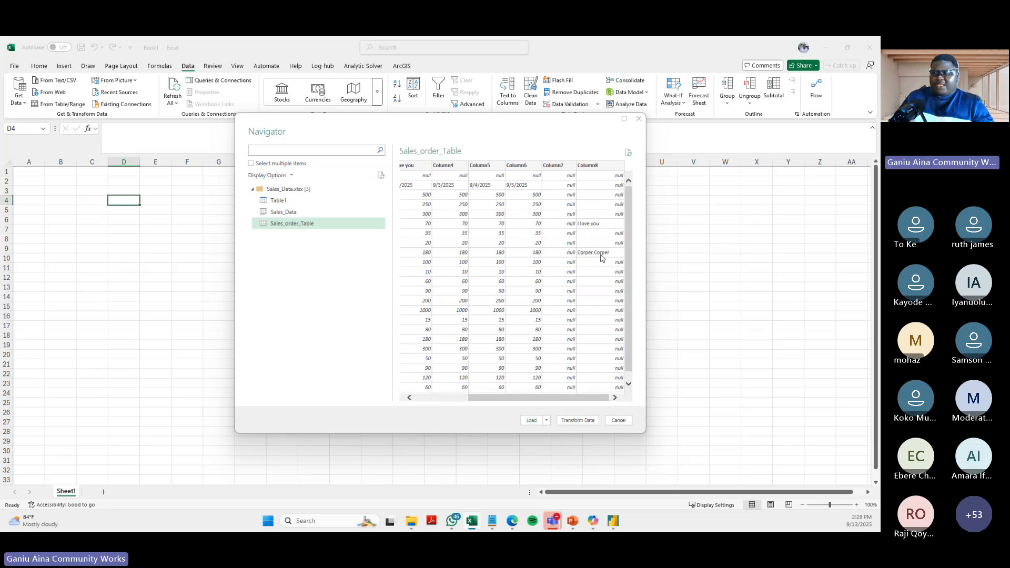
left_click(295, 200)
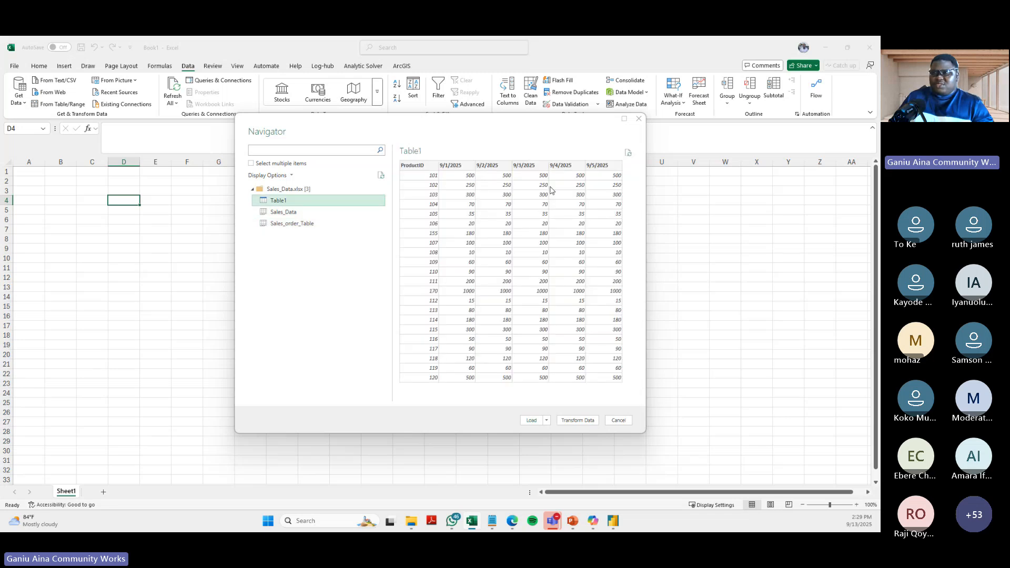
left_click(578, 421)
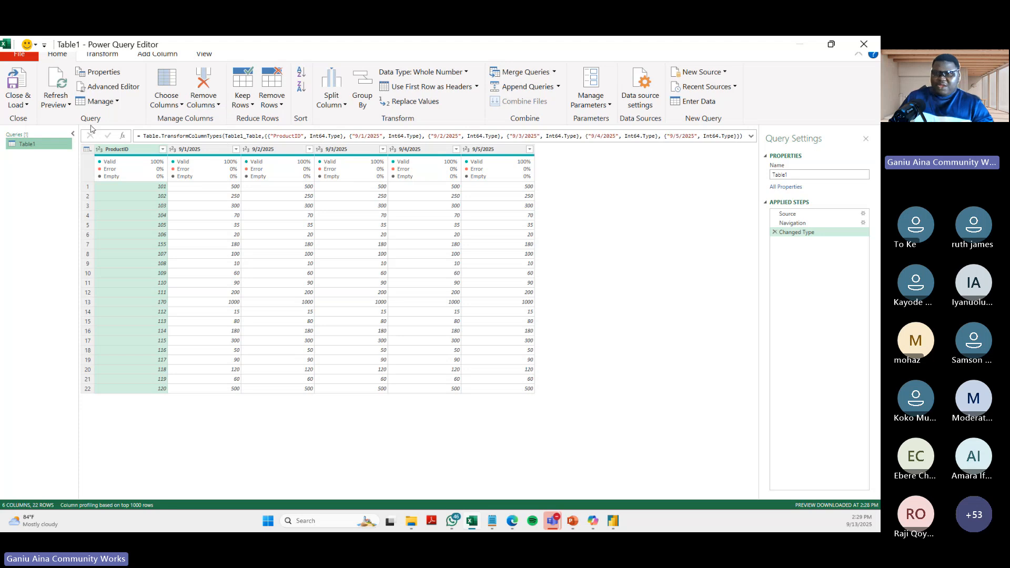
- Close the Power Query Editor, discarding the Table1 query, and close the blank Excel workbook
left_click(865, 44)
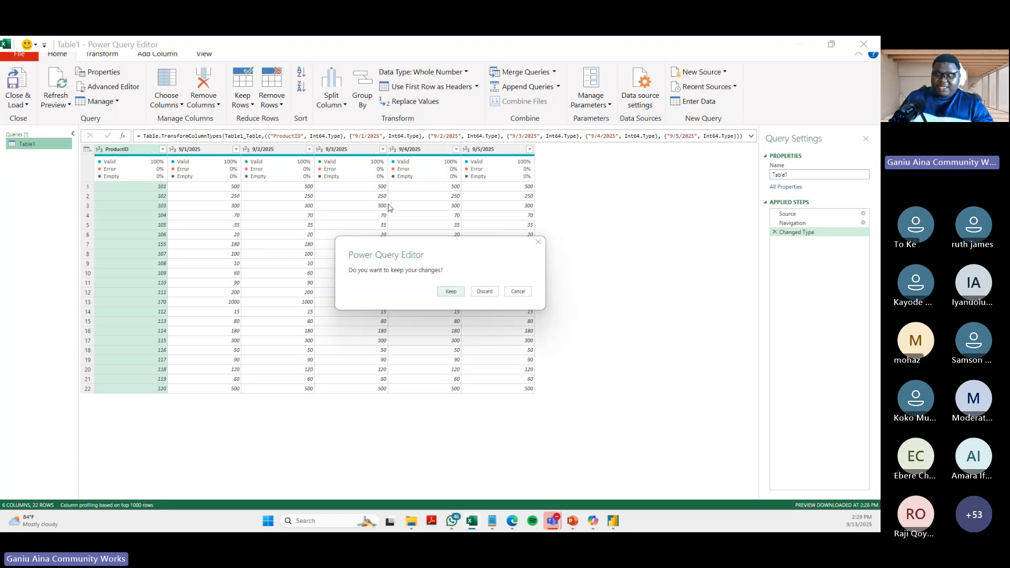
left_click(485, 293)
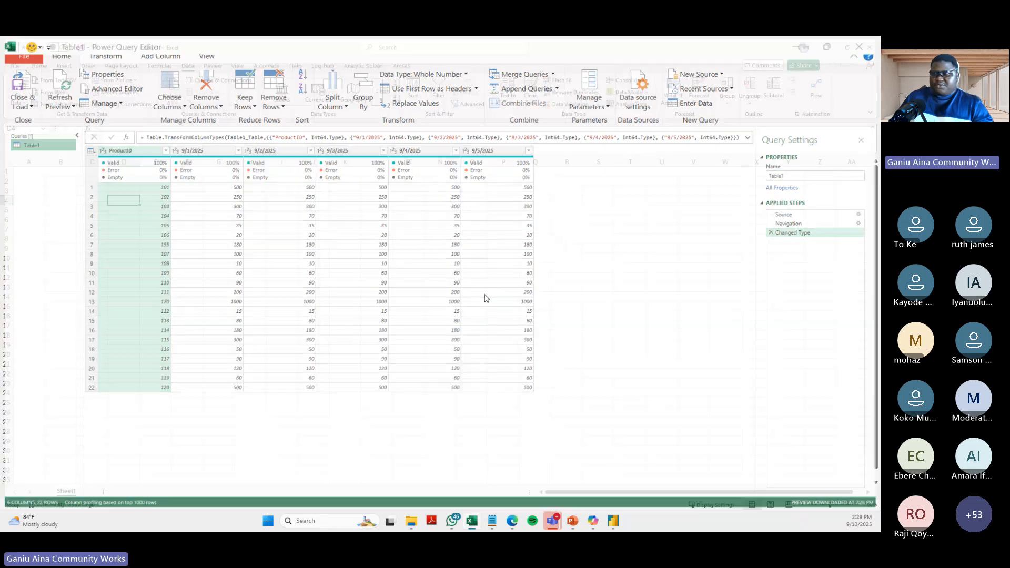
left_click(529, 232)
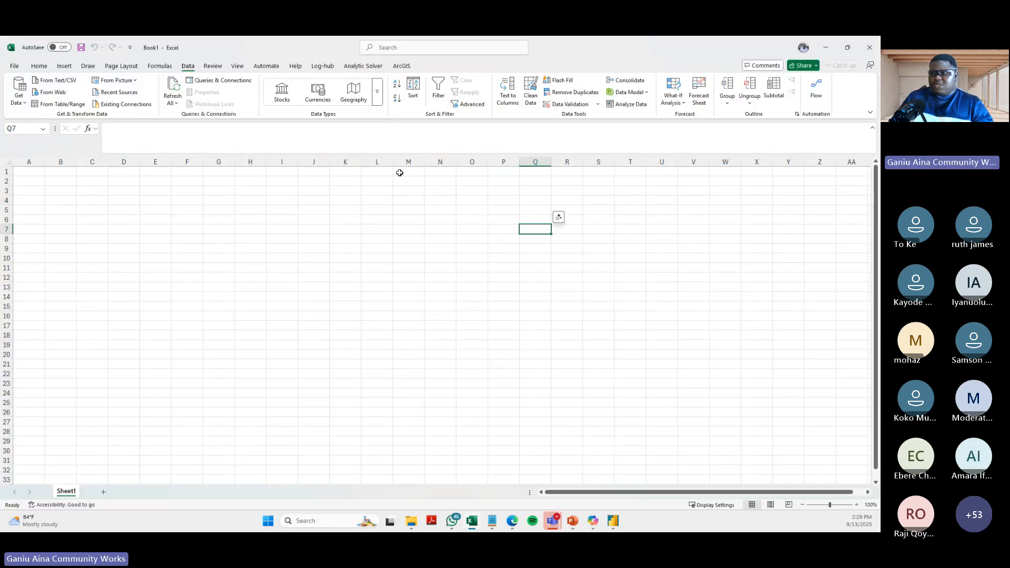
left_click(412, 193)
left_click(871, 46)
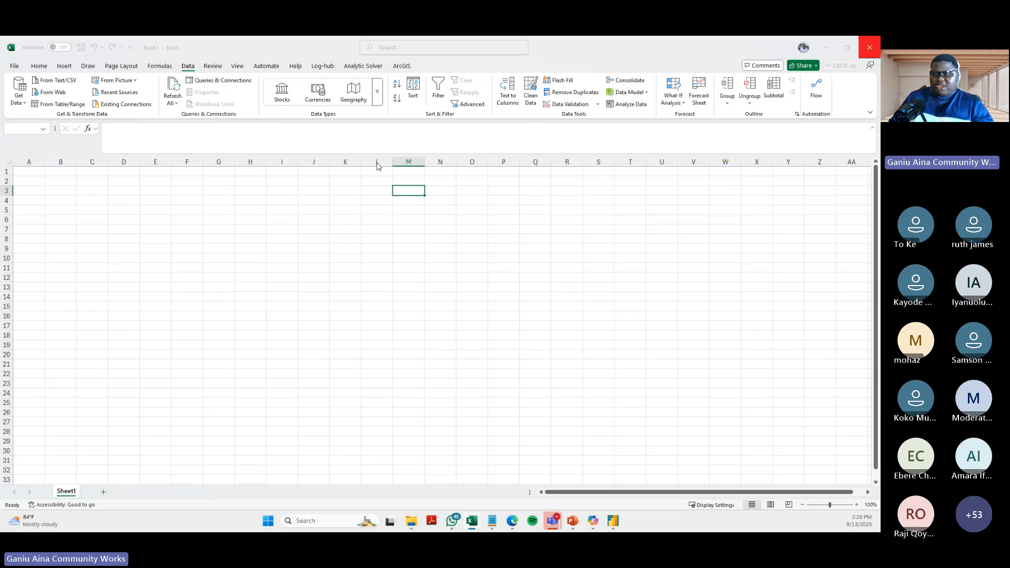
left_click(467, 383)
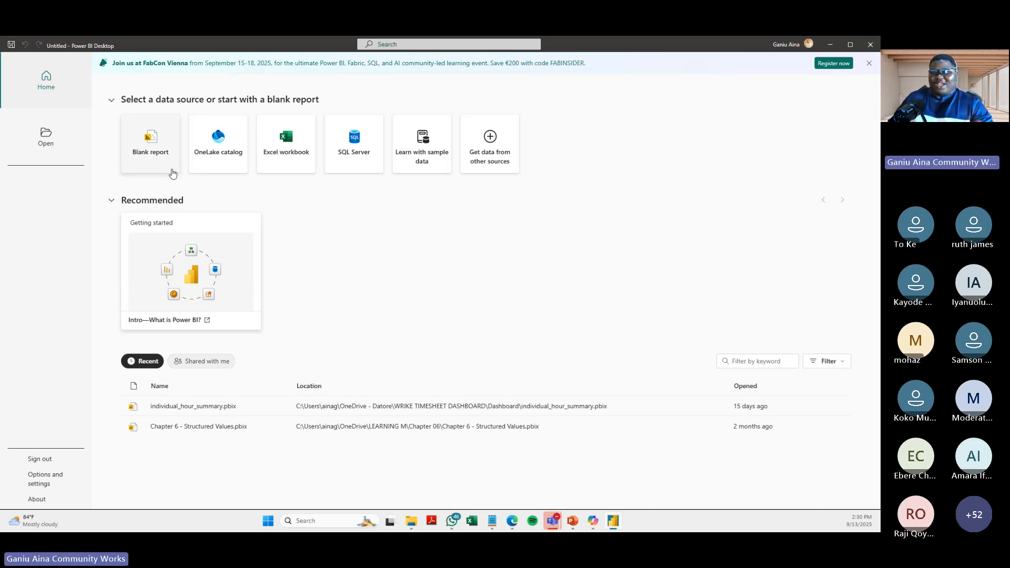
- Create a blank report in Power BI Desktop and look through the common data sources for getting data
left_click(140, 164)
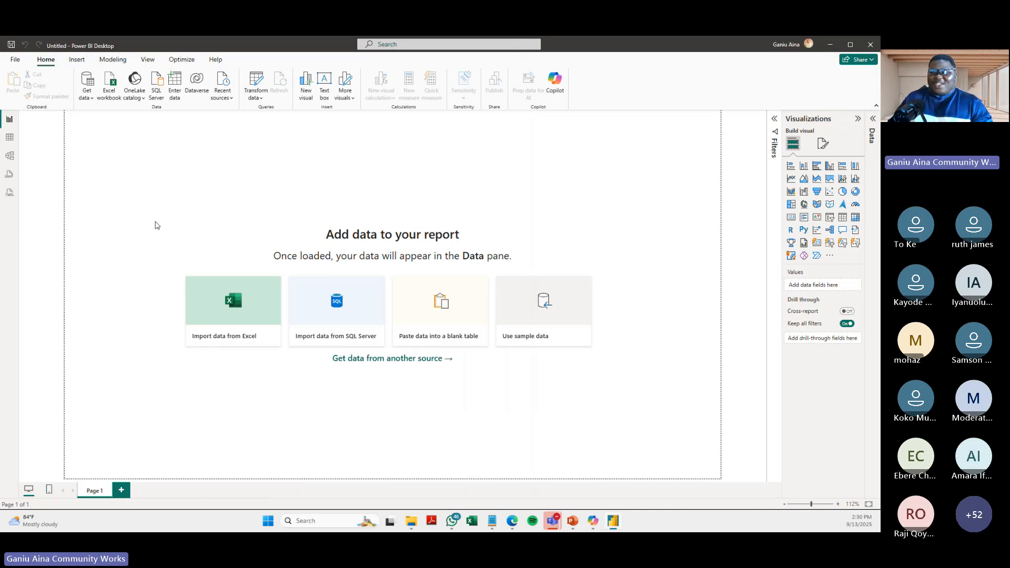
left_click(86, 97)
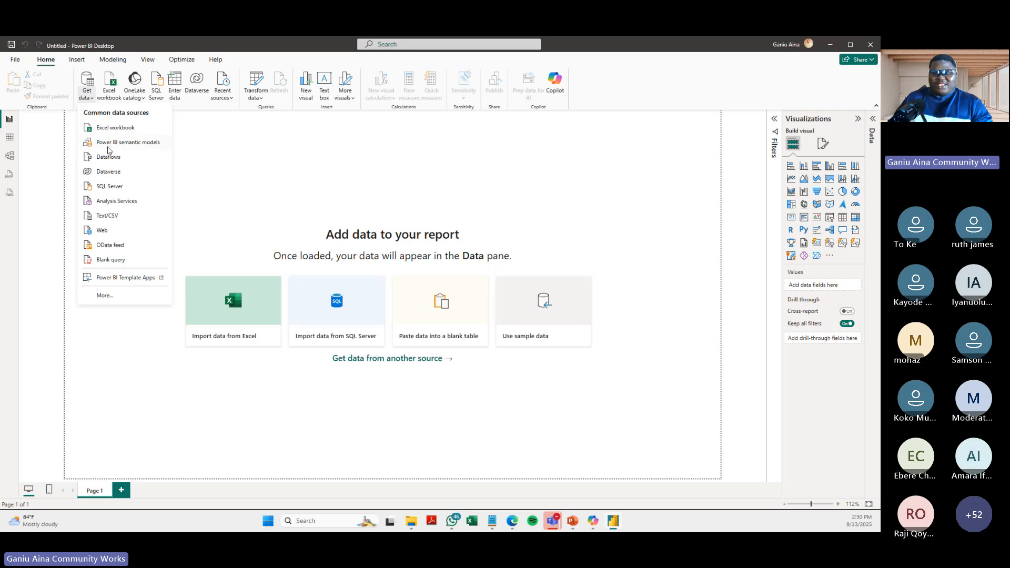
left_click(269, 176)
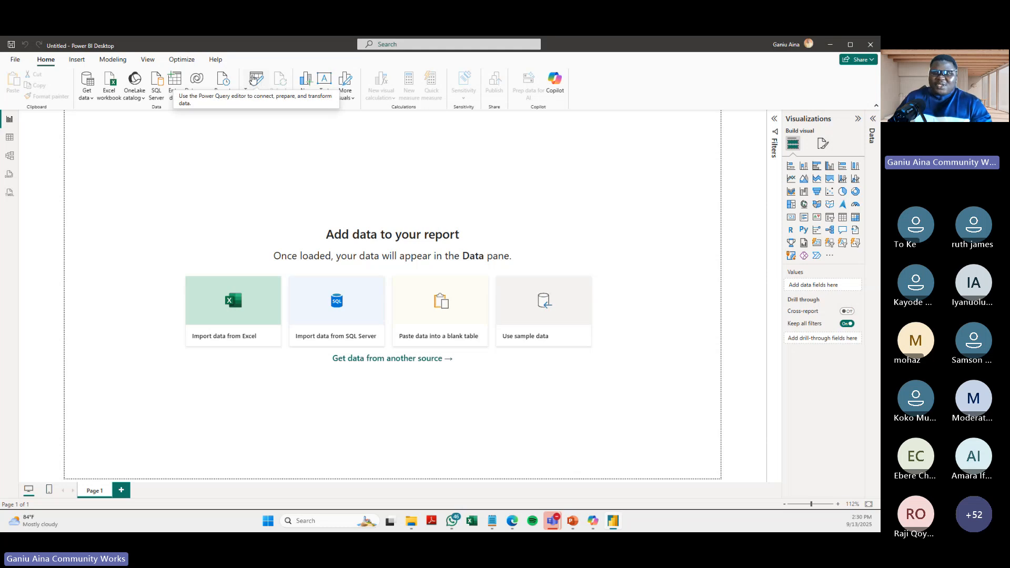
left_click(86, 95)
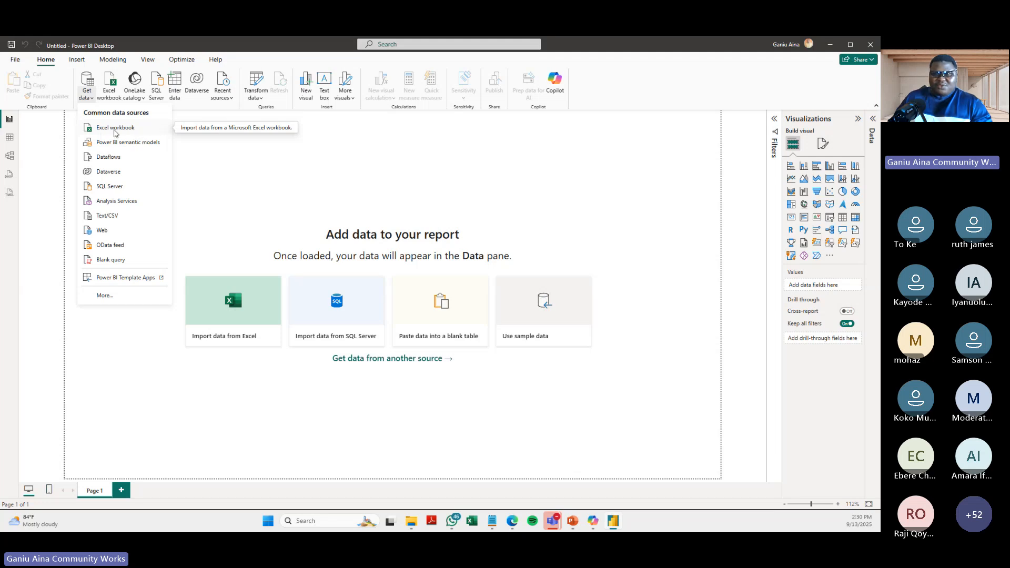
left_click(258, 87)
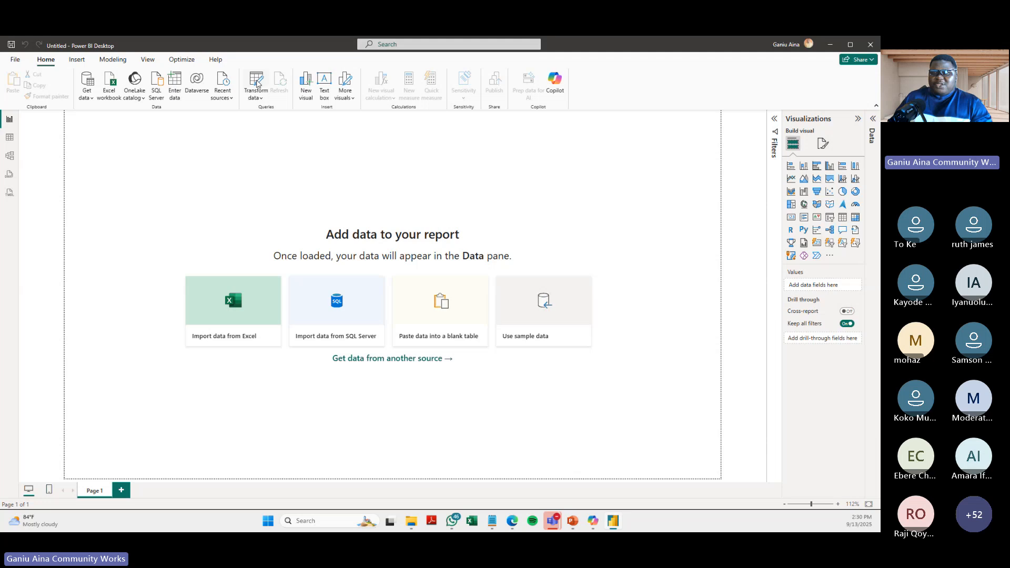
- Open the Power Query Editor without any data, maximize it, and view the options available for the empty queries list
left_click(258, 86)
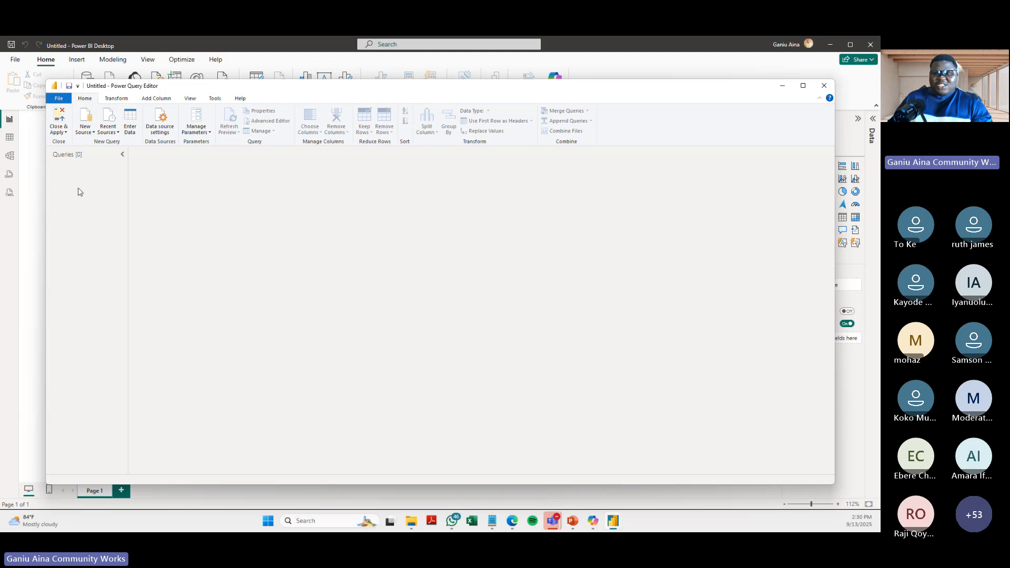
left_click(806, 89)
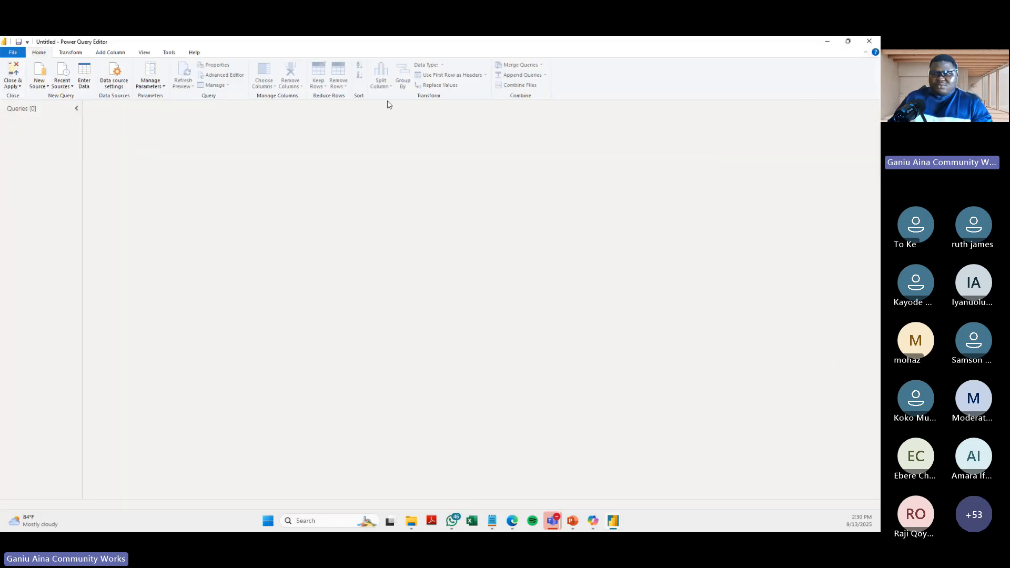
right_click(60, 121)
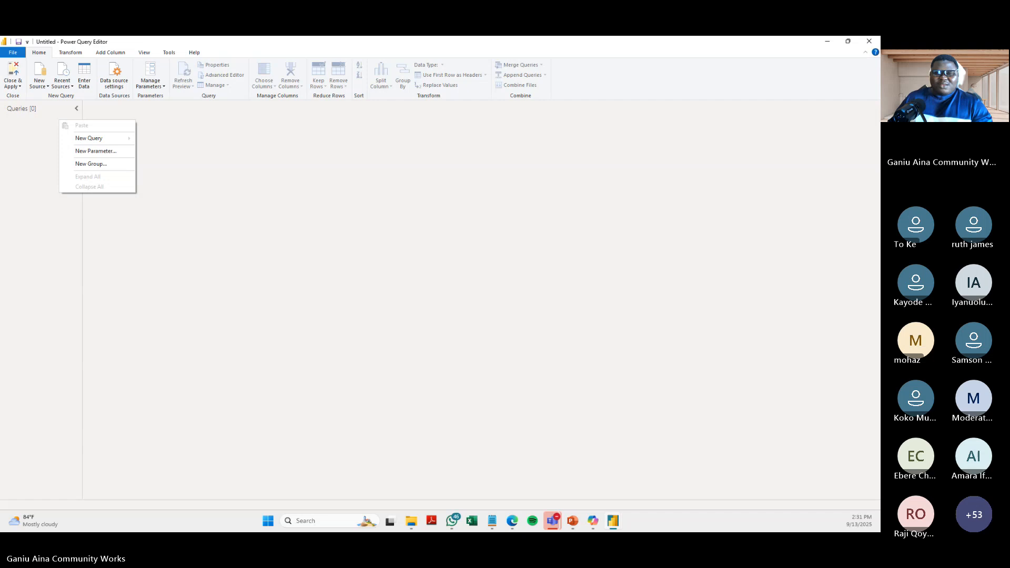
left_click(21, 127)
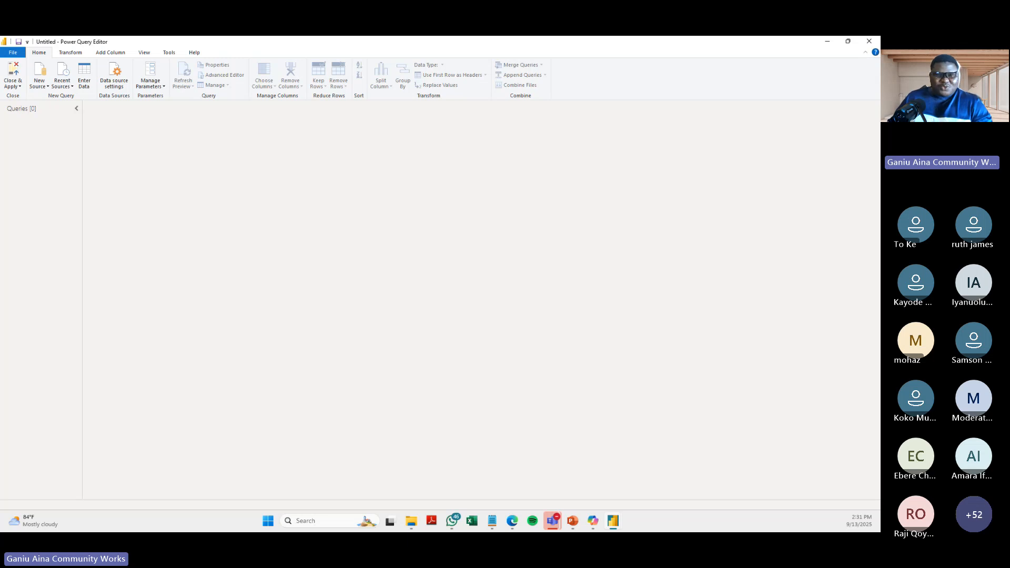
- View the data source types available for a new query, both from the empty queries list and under New Source
right_click(39, 126)
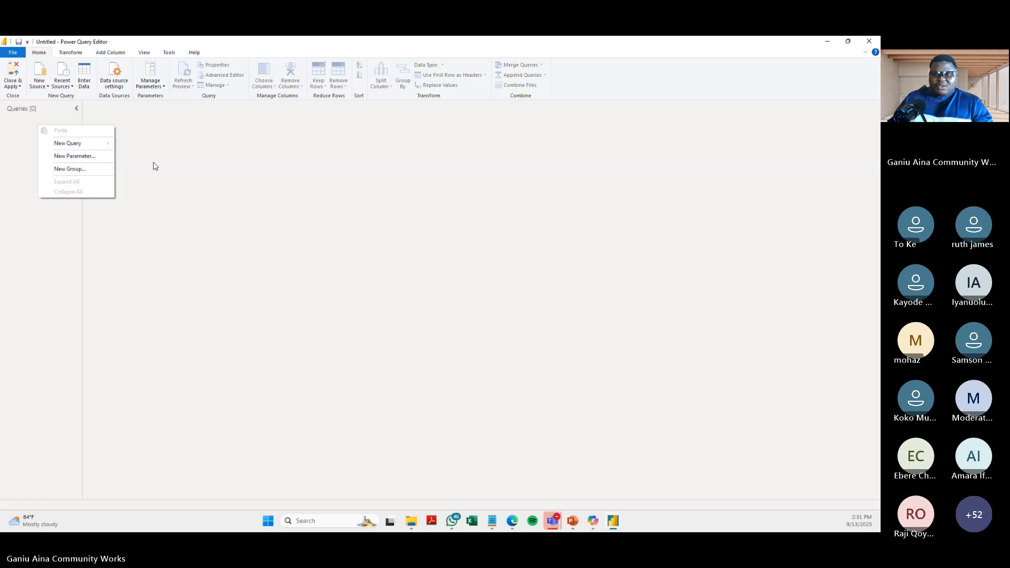
mouse_move(92, 150)
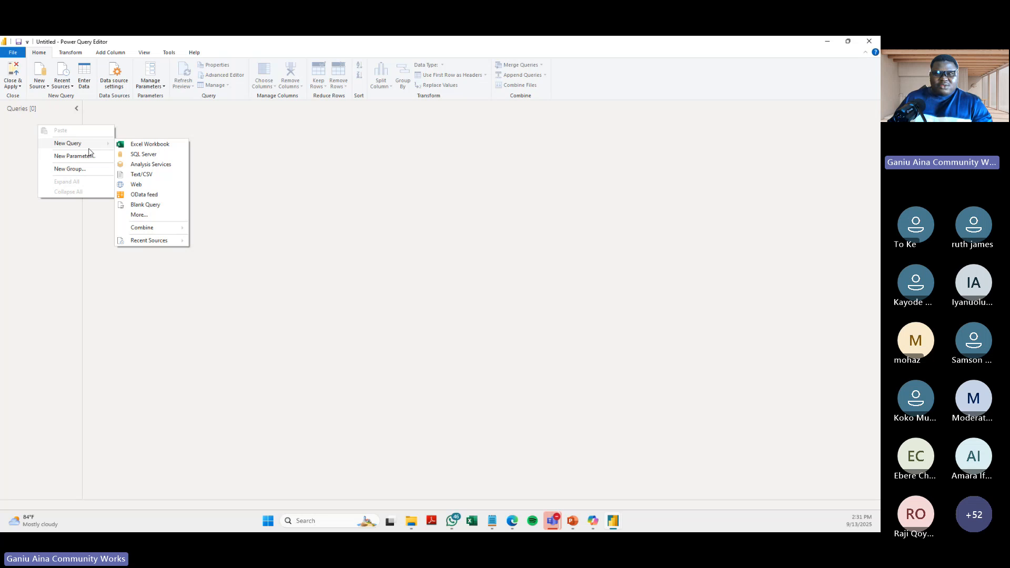
left_click(42, 112)
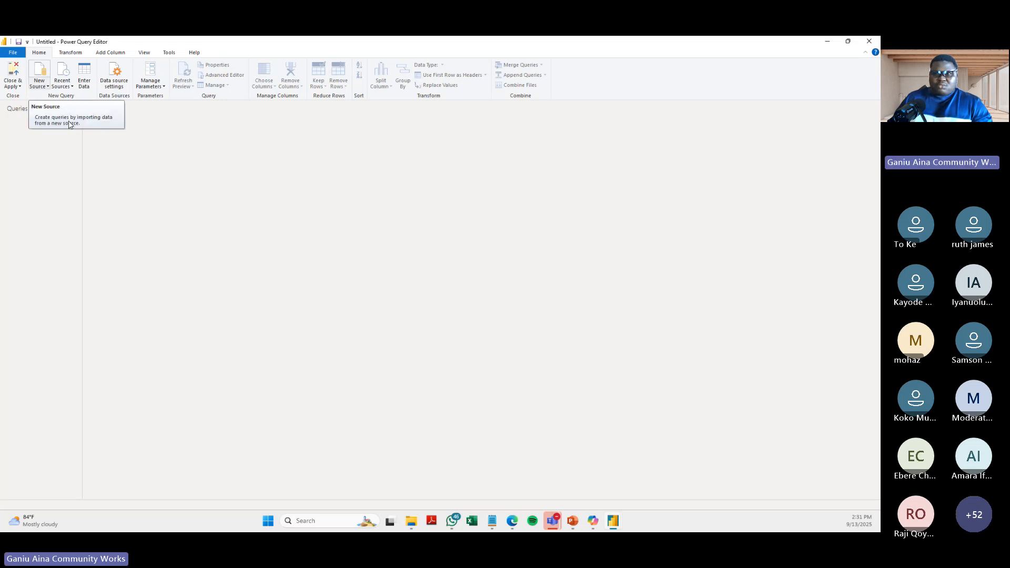
left_click(48, 88)
left_click(214, 157)
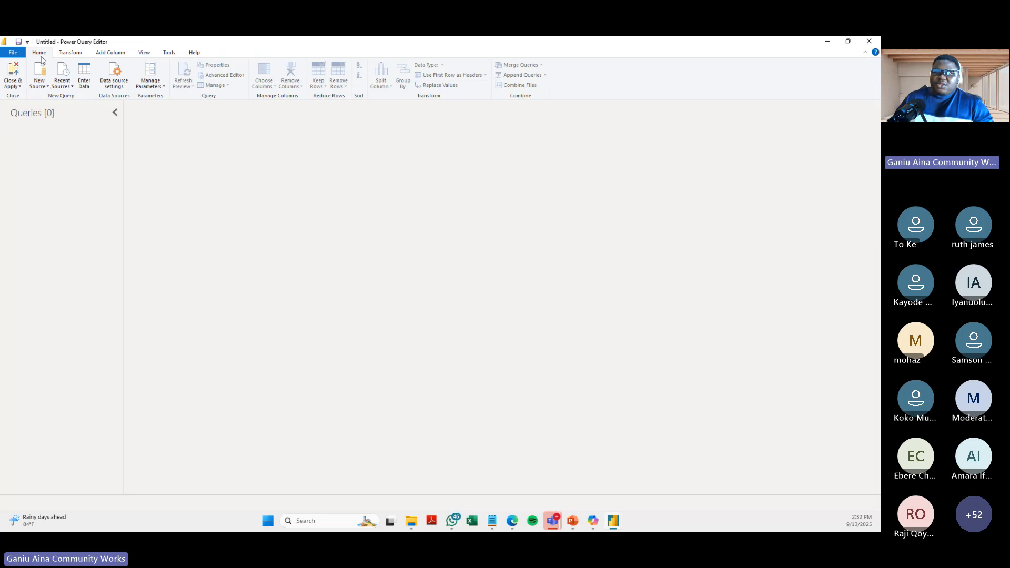
- Look through the Transform, Add Column, View, Tools and Help commands, and return to the Home commands
left_click(70, 52)
left_click(104, 52)
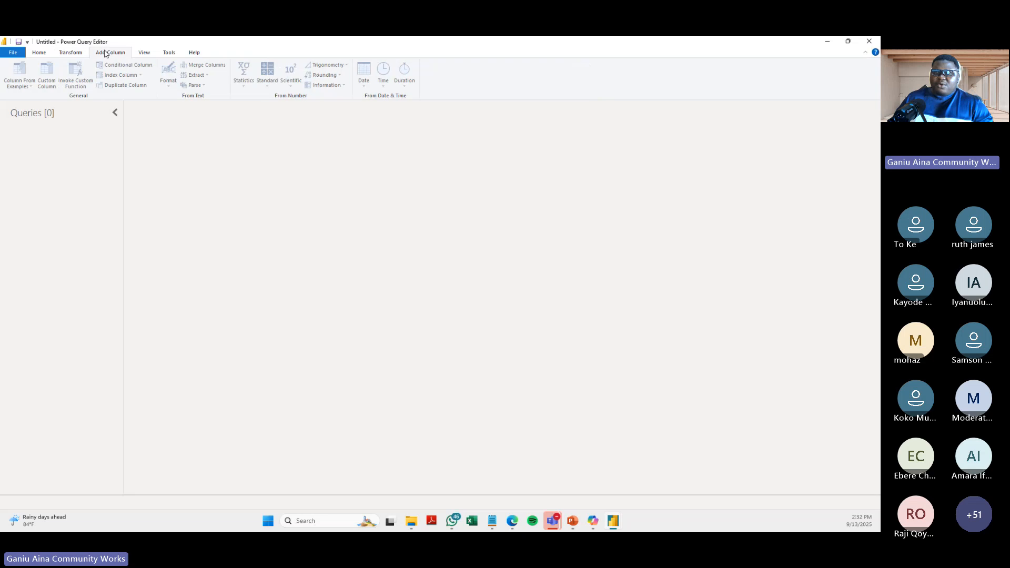
left_click(144, 52)
left_click(169, 52)
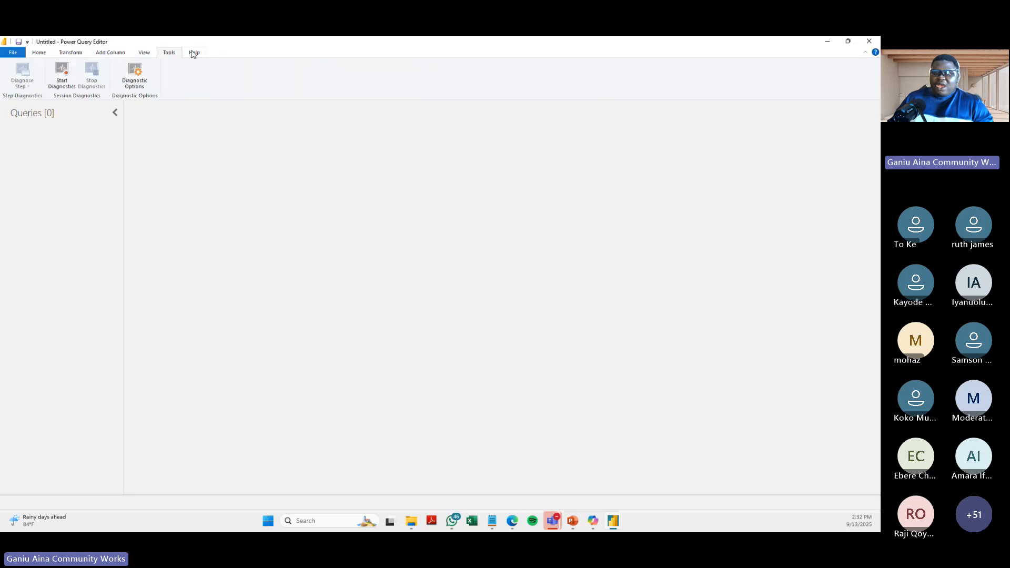
left_click(193, 52)
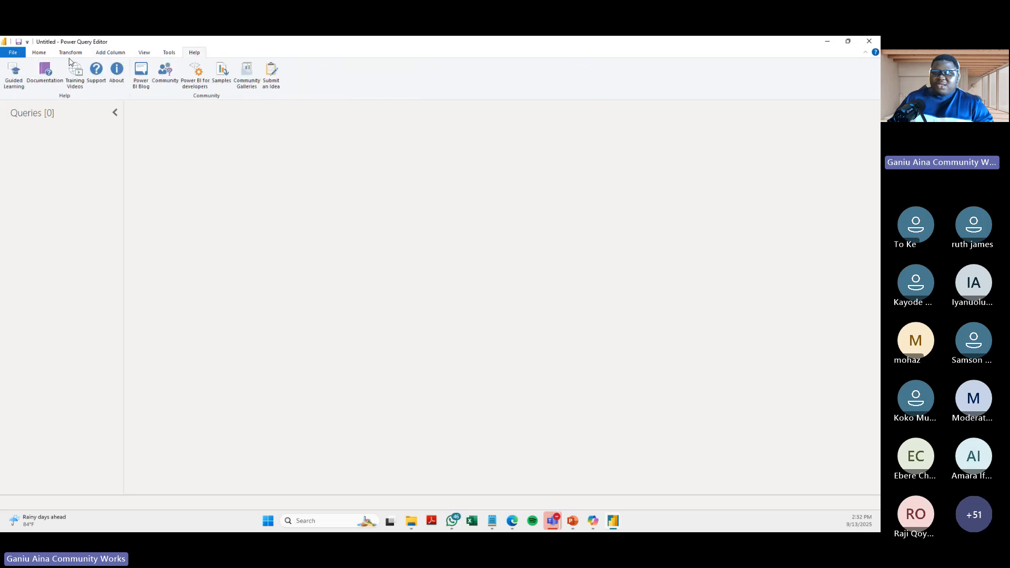
left_click(40, 54)
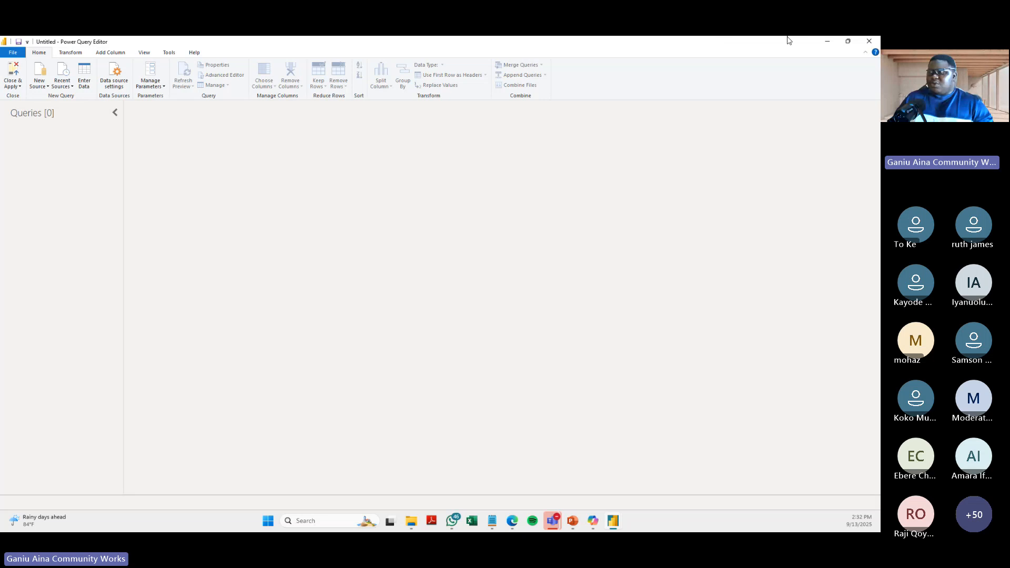
- Close the Power Query Editor and reopen it from the blank report with the Transform data command
left_click(870, 38)
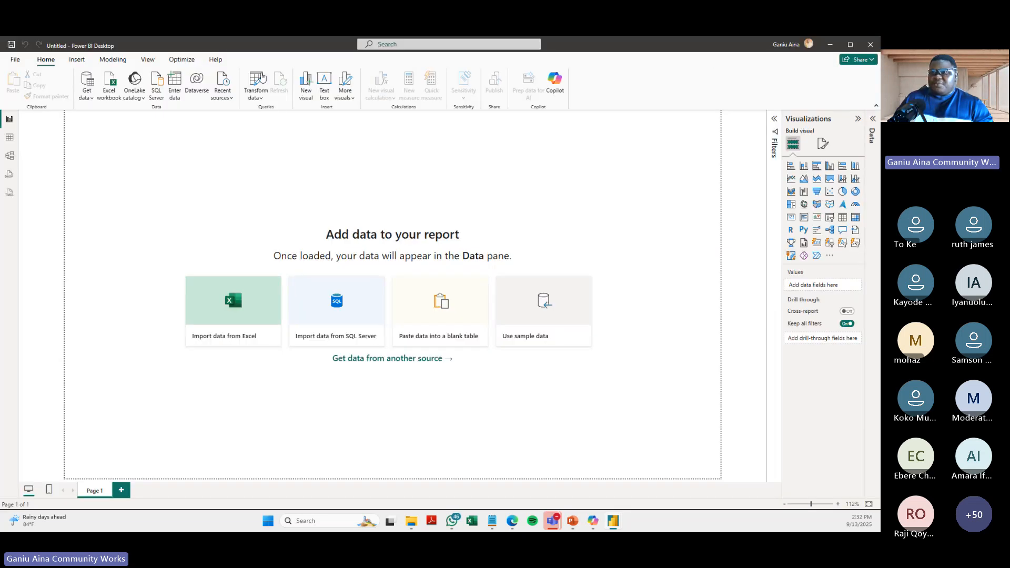
left_click(262, 98)
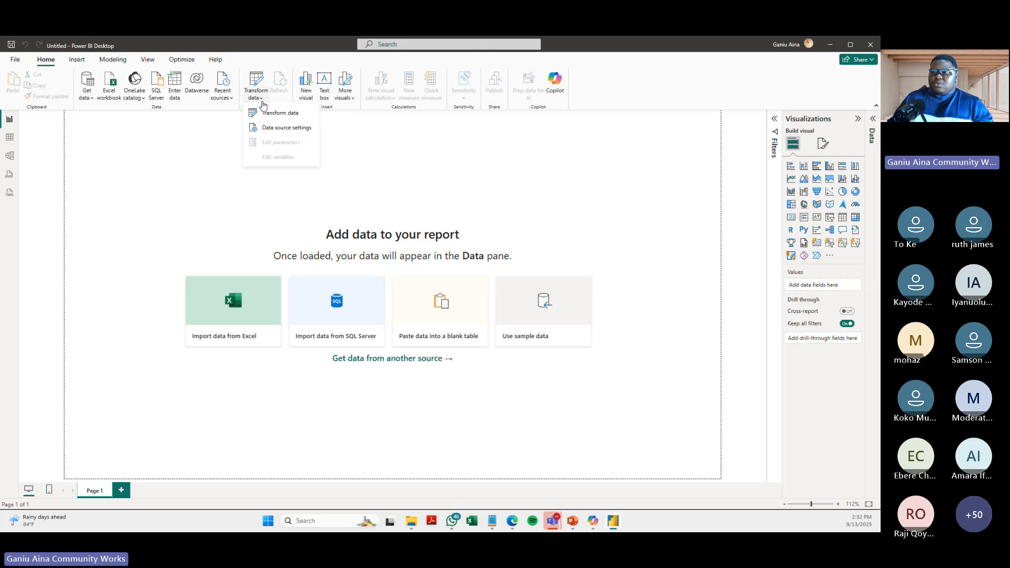
left_click(262, 99)
left_click(262, 99)
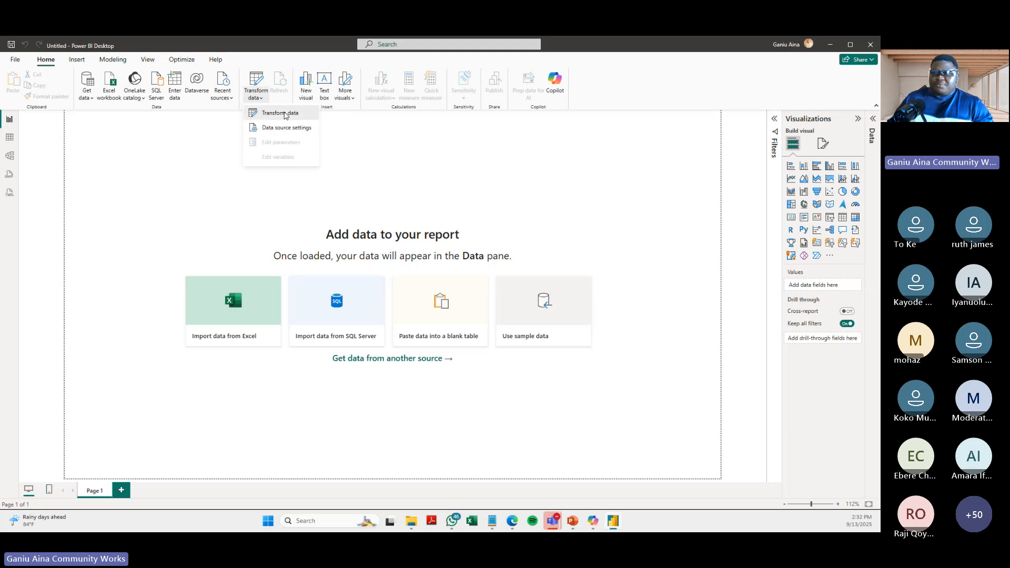
left_click(281, 114)
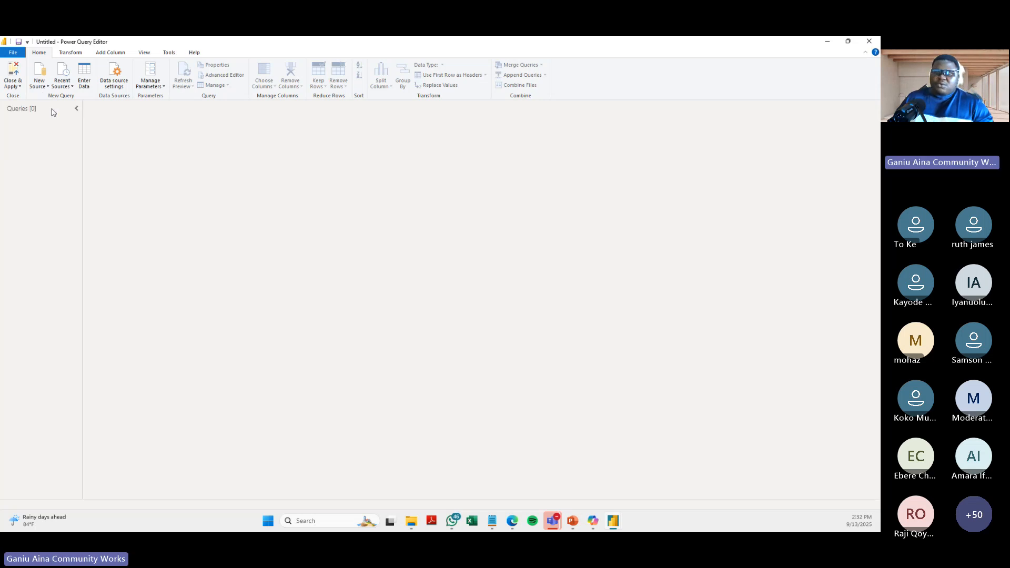
- Add an Excel workbook as a new source, opening the Sales_Data file from the Corper Workshop folder
left_click(46, 88)
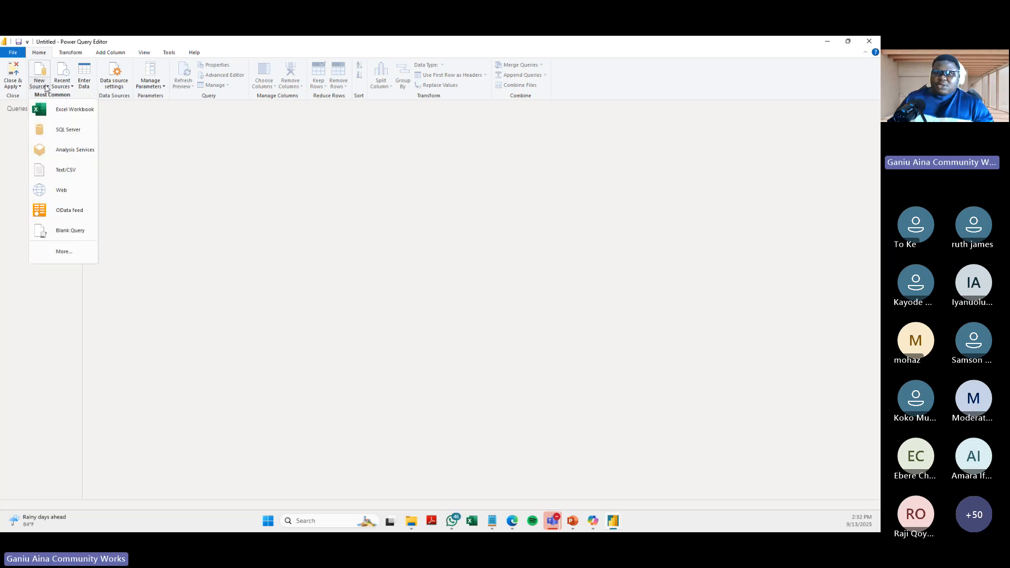
left_click(64, 112)
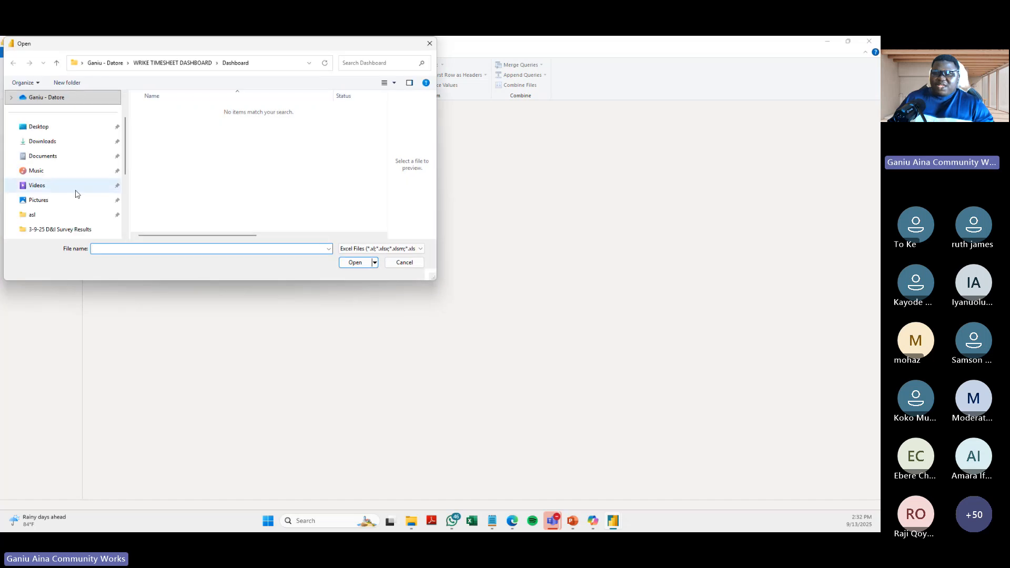
scroll(77, 195, "down", 2)
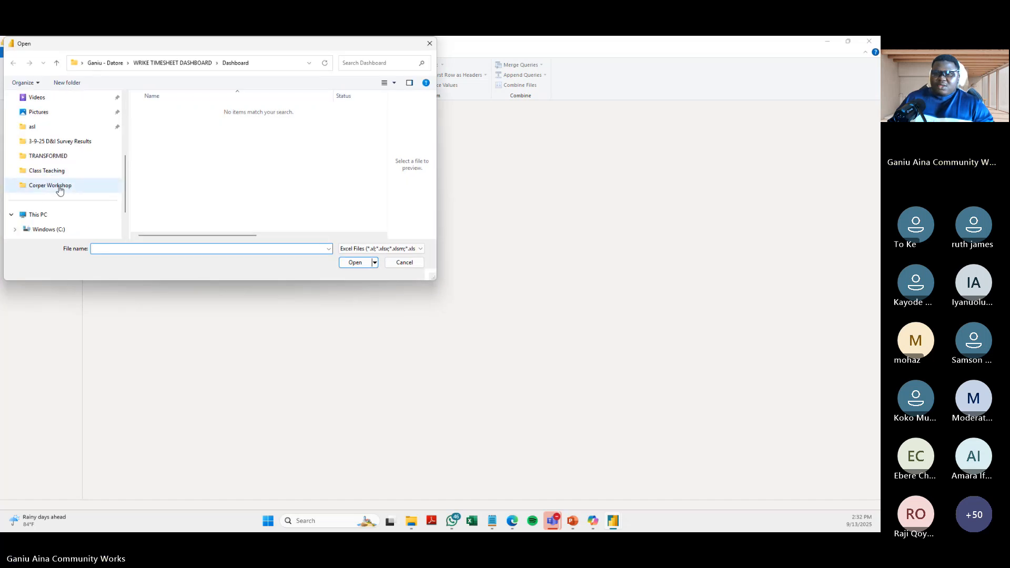
left_click(52, 185)
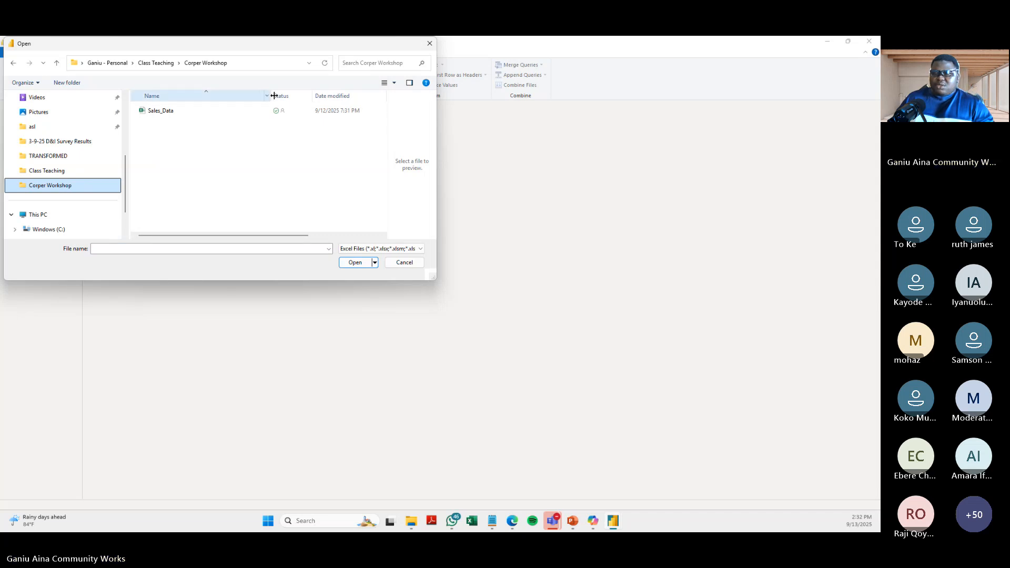
left_click_drag(269, 97, 225, 96)
left_click_drag(308, 238, 352, 235)
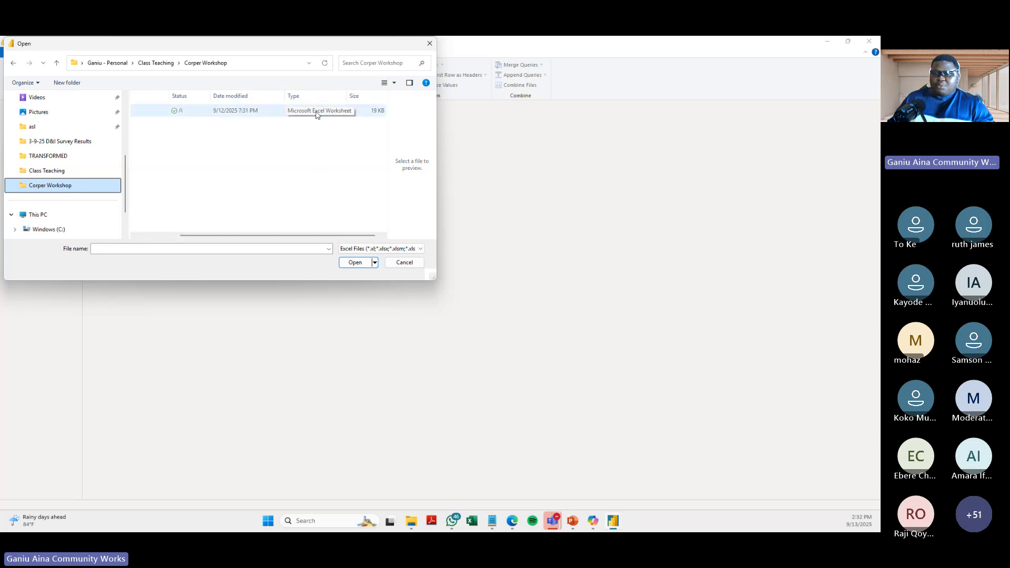
left_click_drag(300, 237, 219, 234)
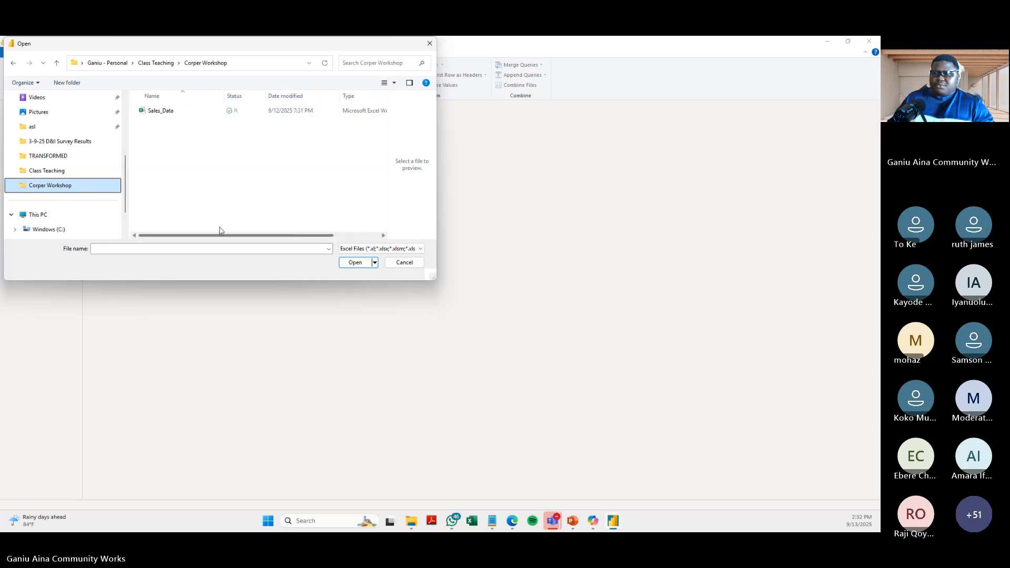
left_click(174, 112)
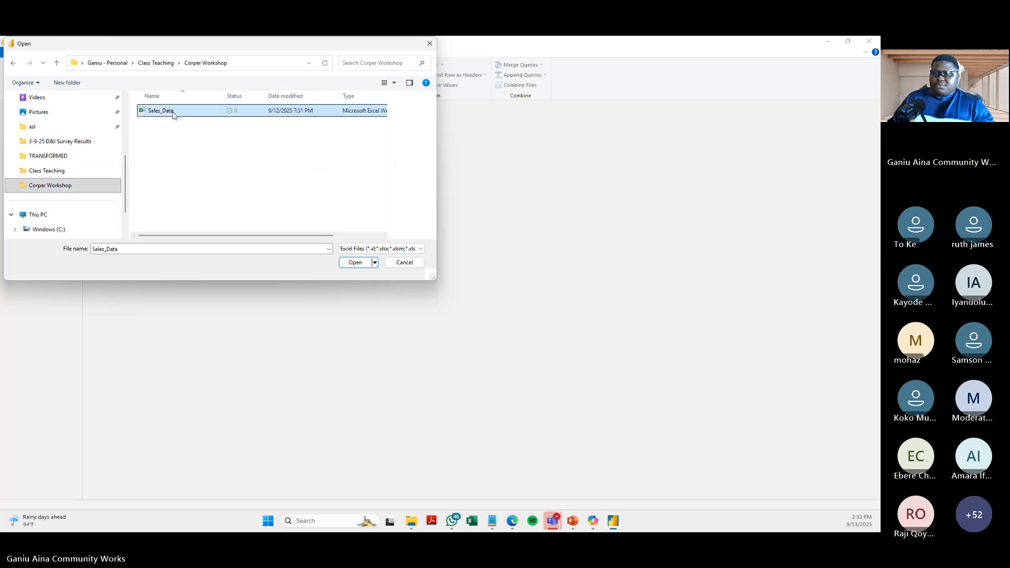
left_click(355, 264)
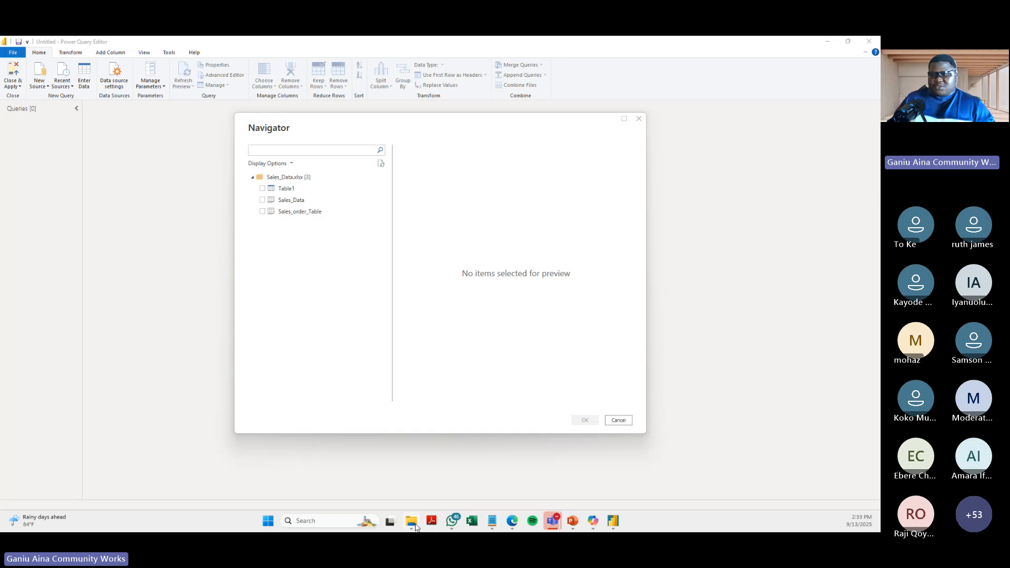
- Open the Sales_Data workbook in Excel and inspect the order table and the loose text cells around it on the Sales_order_Table sheet
key("alt+Tab")
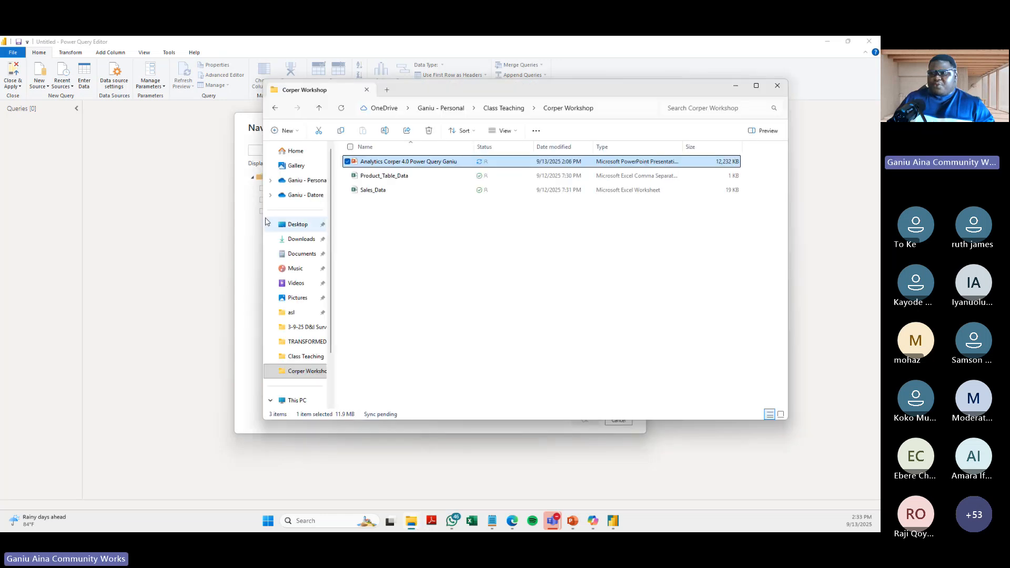
left_click(389, 193)
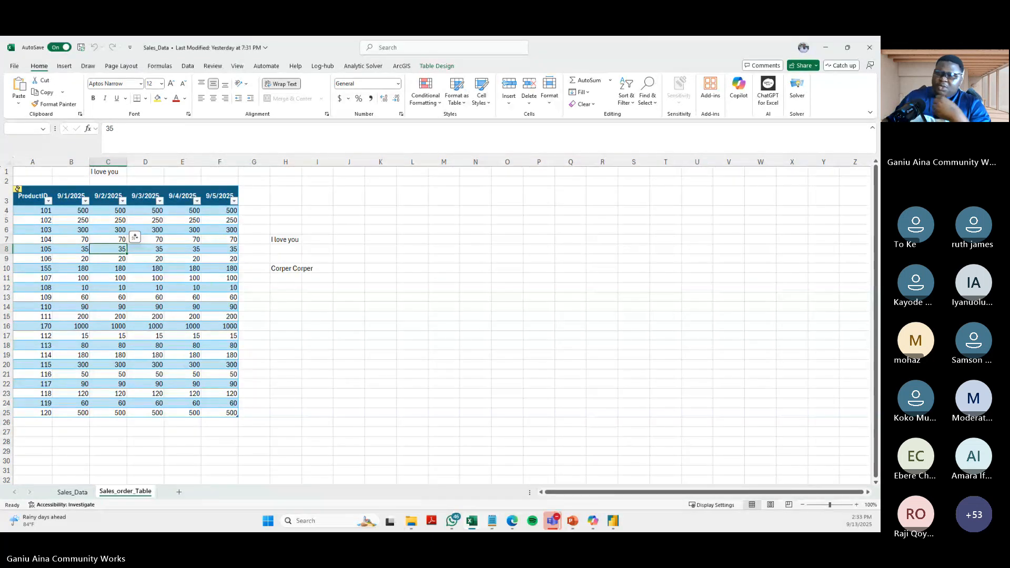
left_click(289, 275)
left_click(104, 171)
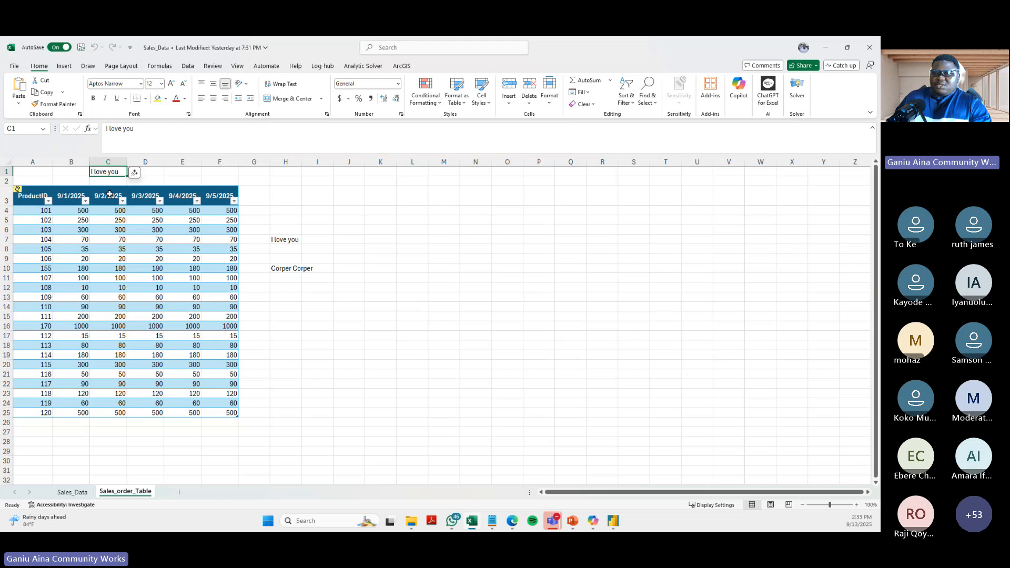
left_click(279, 227)
left_click(179, 258)
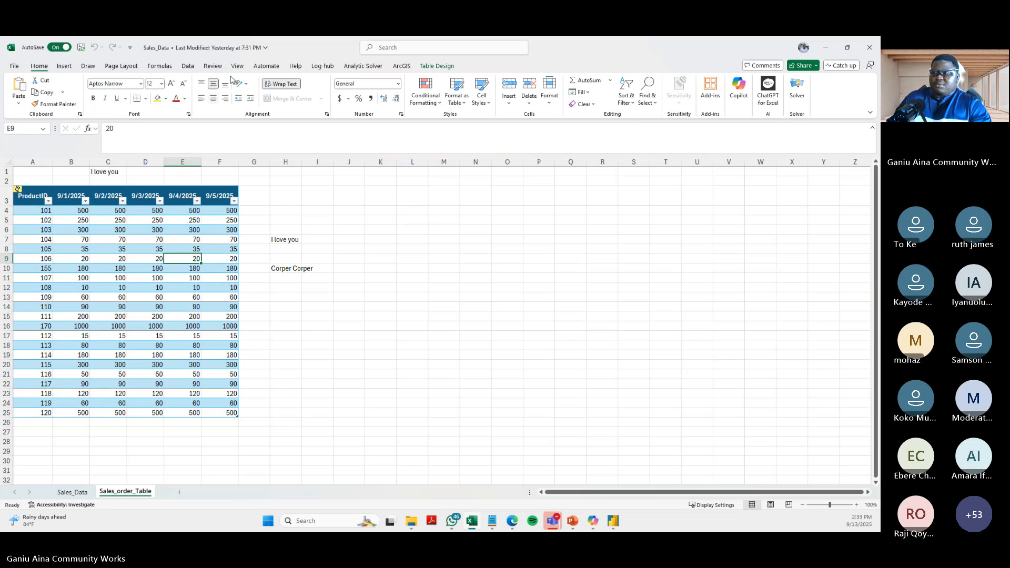
- Rename the Excel table on the Sales_order_Table sheet as sales_order_table
left_click(437, 66)
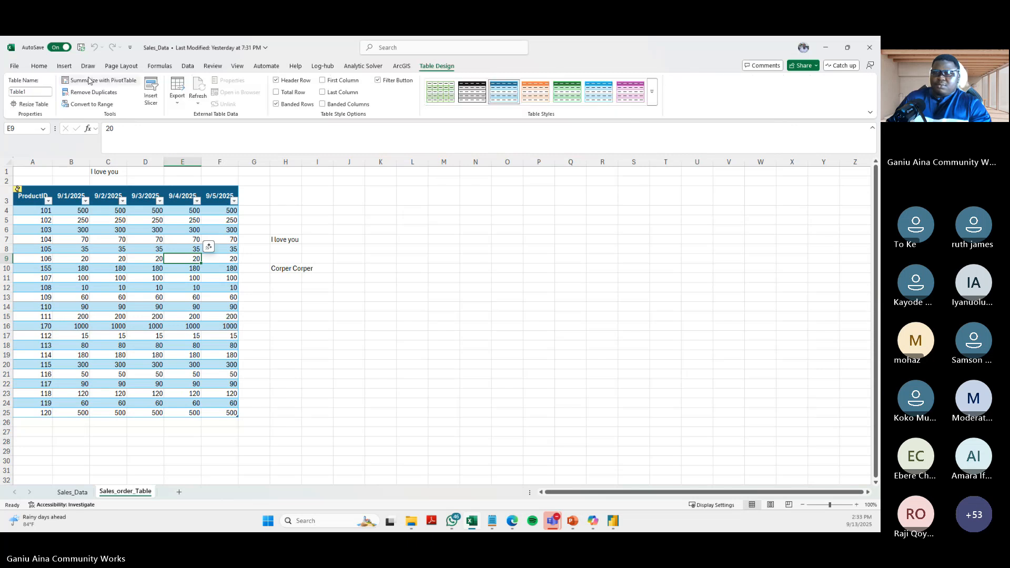
left_click(35, 92)
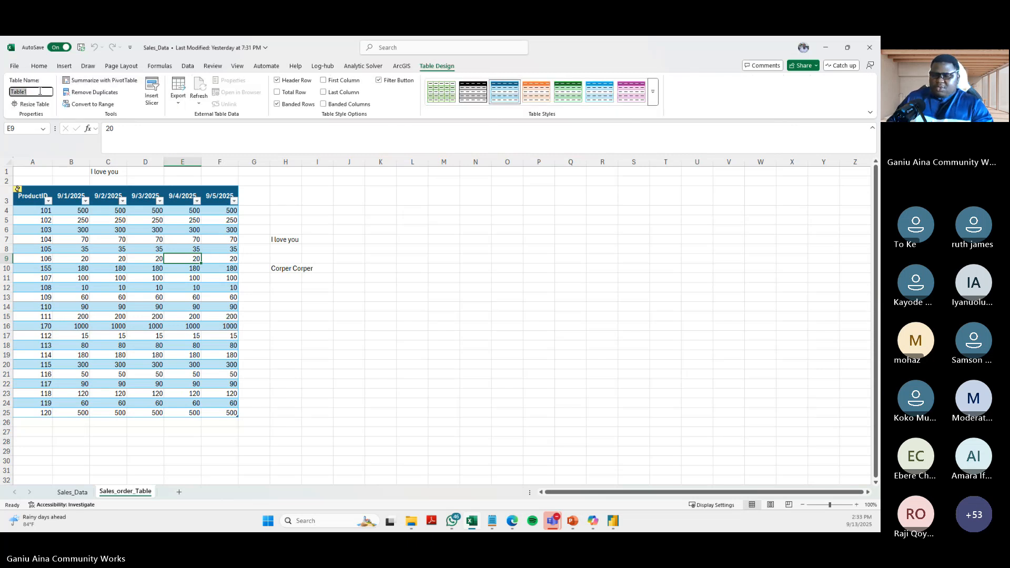
key("BackSpace")
type("sales")
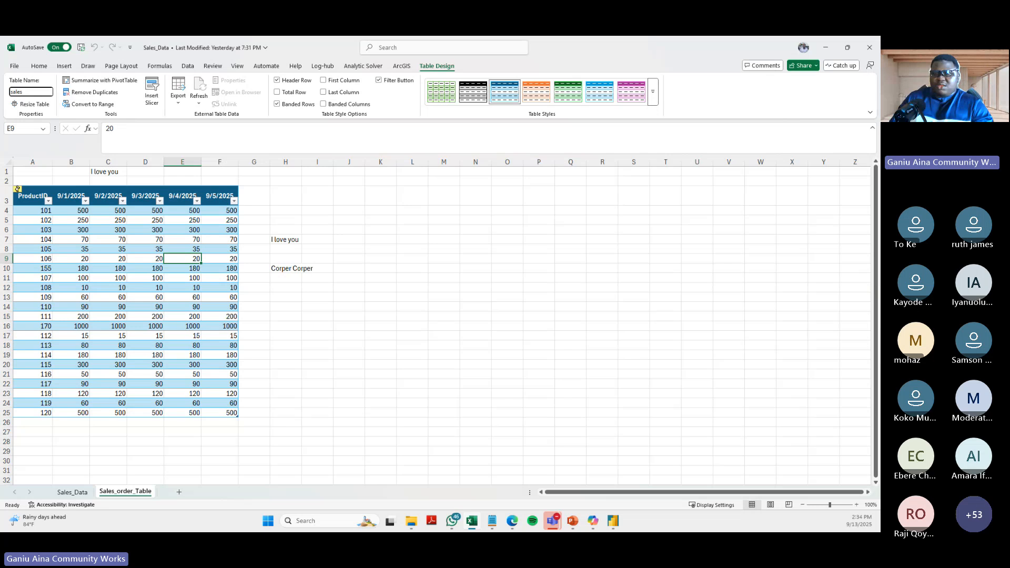
type("_order")
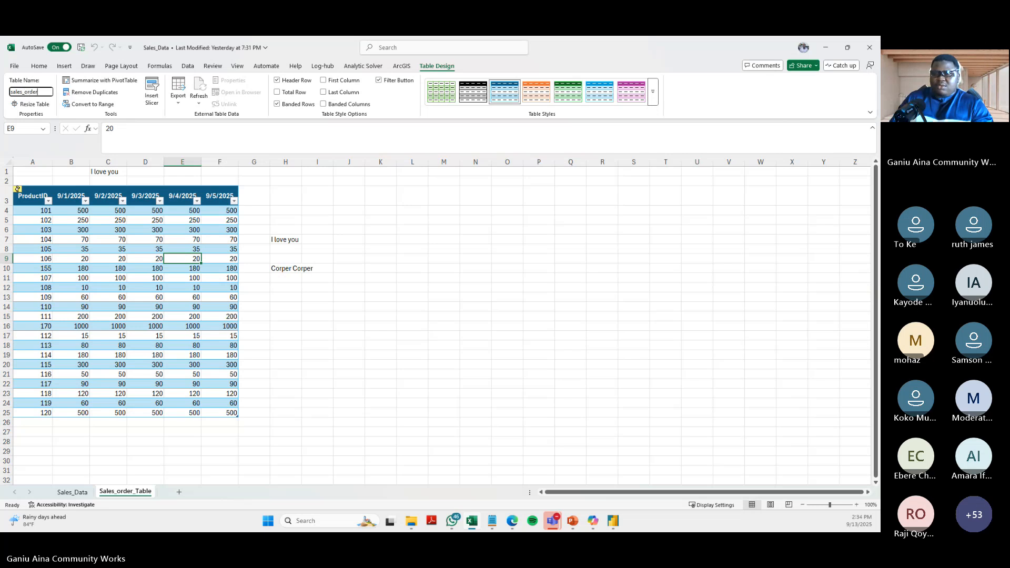
type("_table")
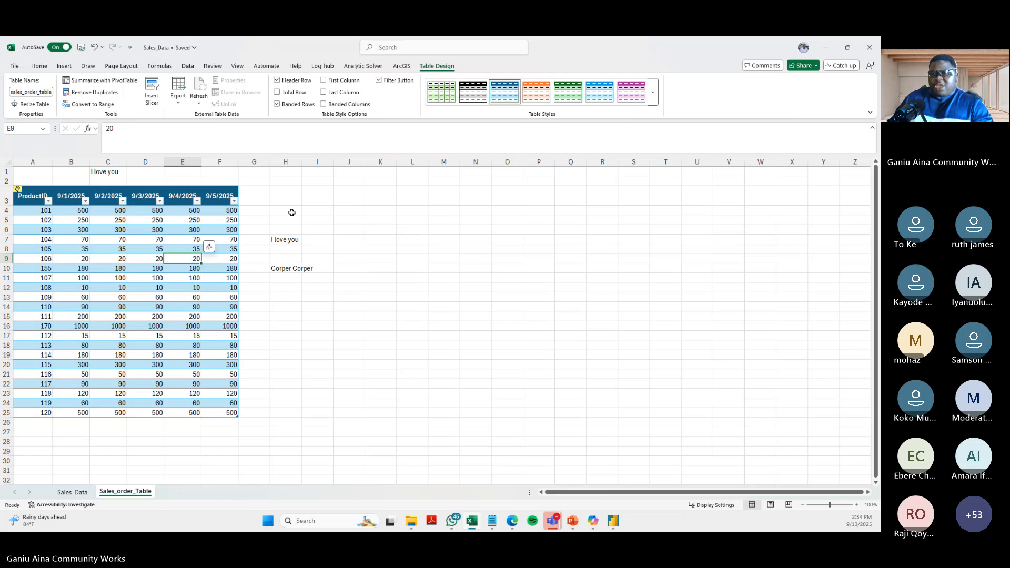
- Compare cells inside the table with the loose text in H7, H10 and C1, and switch back to the Navigator in the Power Query Editor
left_click(254, 230)
left_click(193, 237)
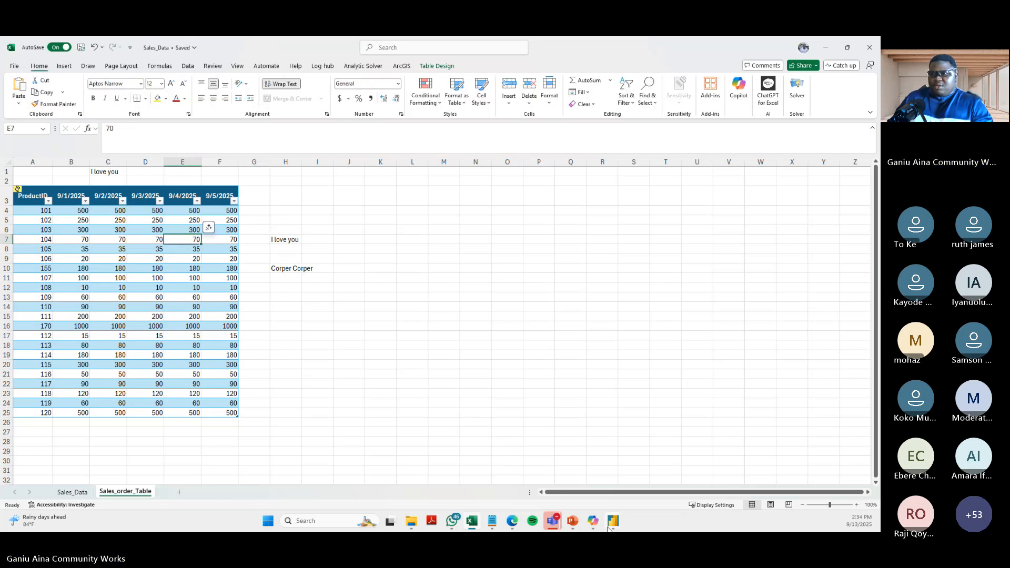
left_click(289, 242)
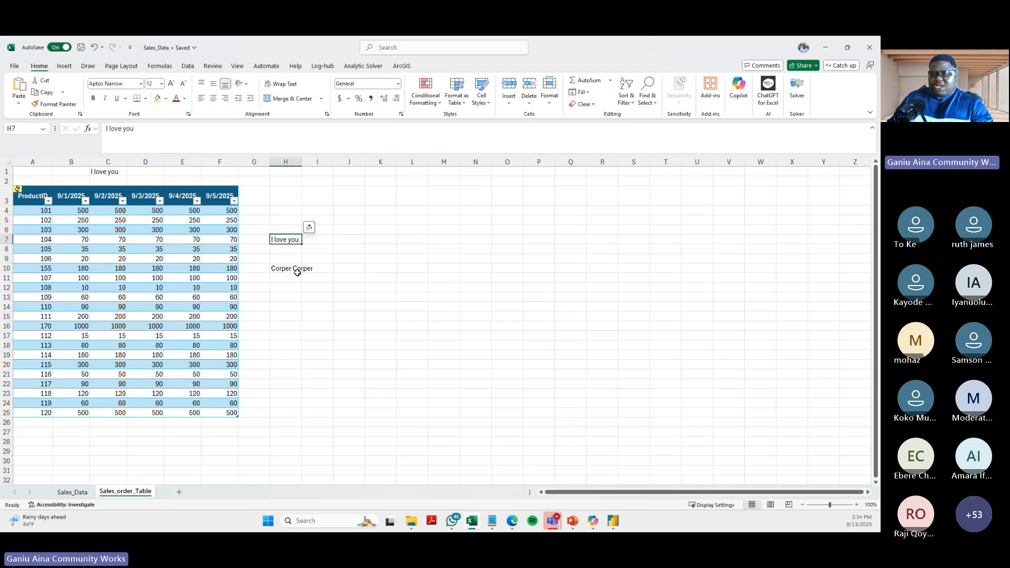
left_click(289, 268)
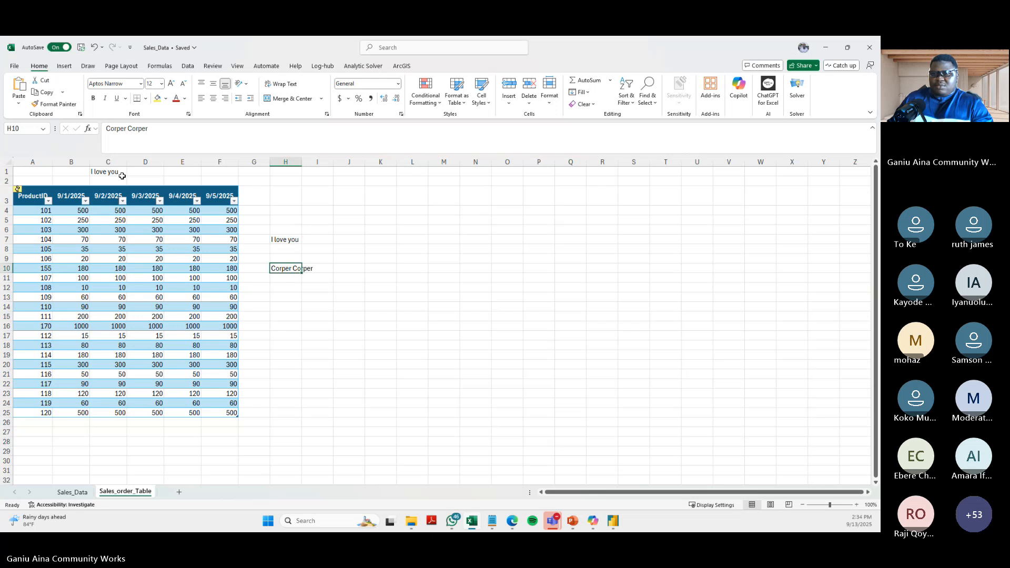
left_click(121, 176)
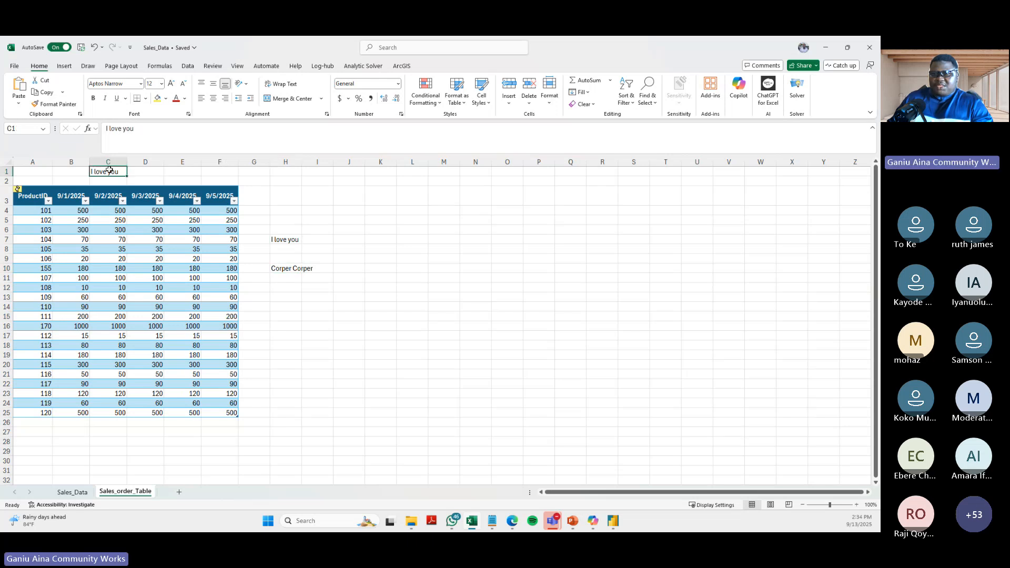
left_click(146, 259)
mouse_move(613, 521)
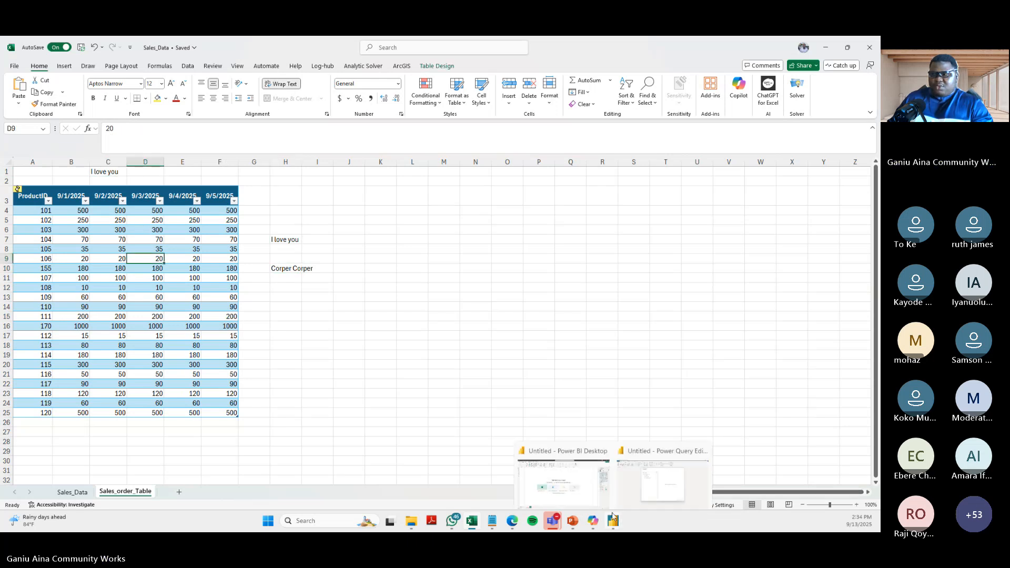
left_click(635, 474)
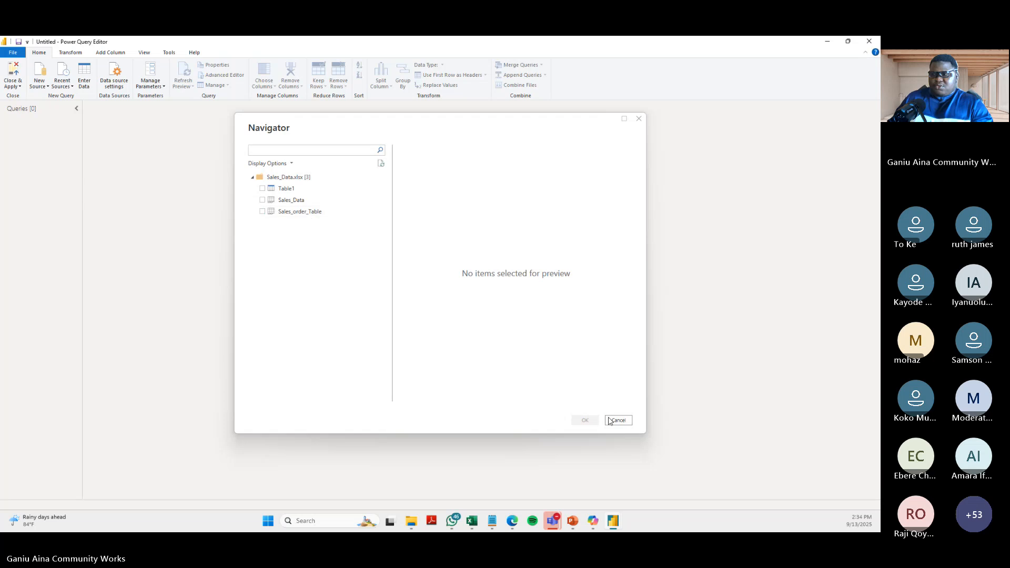
- Cancel the pending Navigator import, and reopen the Power Query Editor with Transform data from Power BI Desktop
left_click(610, 421)
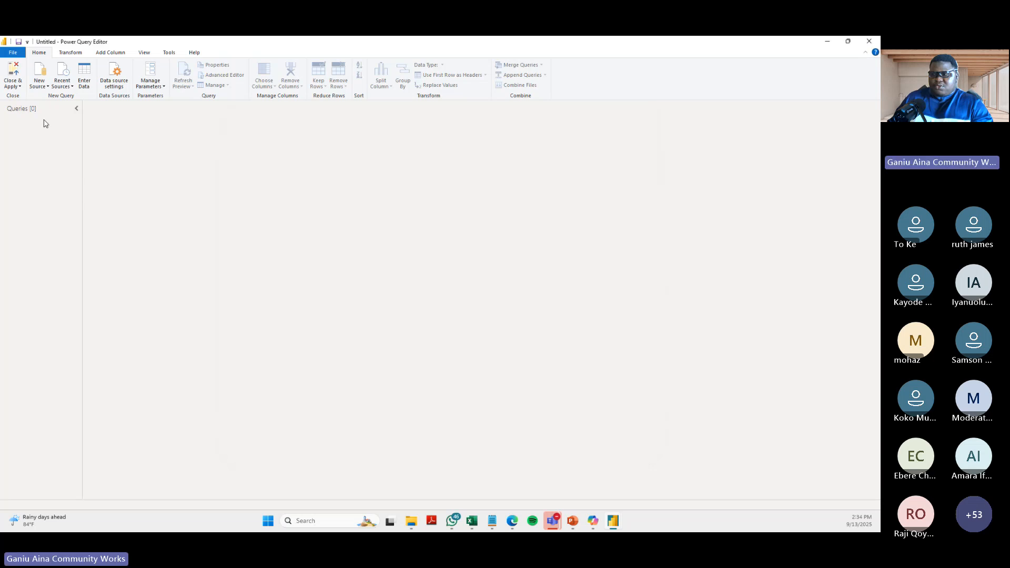
left_click(870, 41)
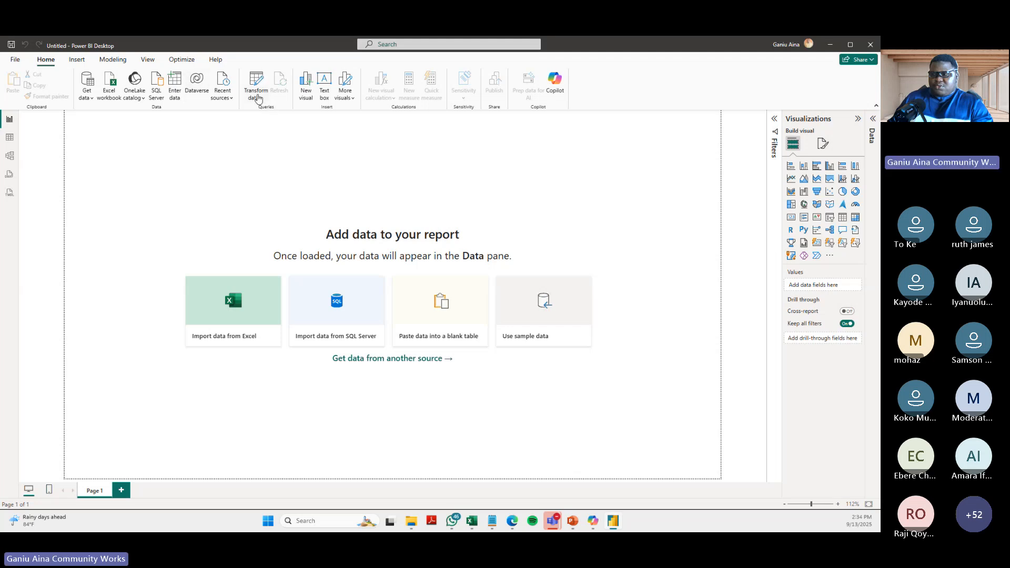
left_click(263, 100)
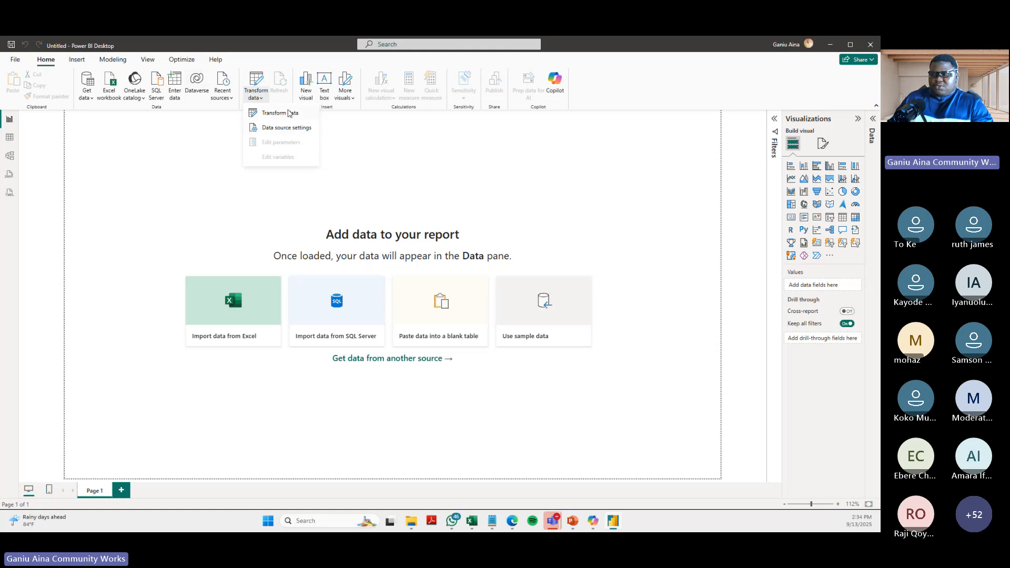
left_click(275, 115)
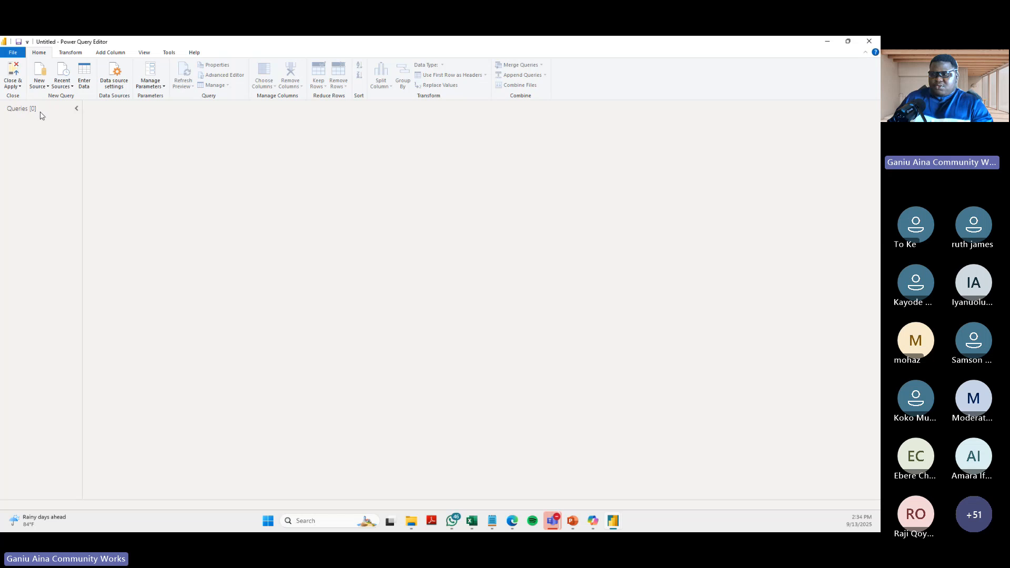
- Review the common source types for a new query and open the full Get Data connector list
left_click(48, 86)
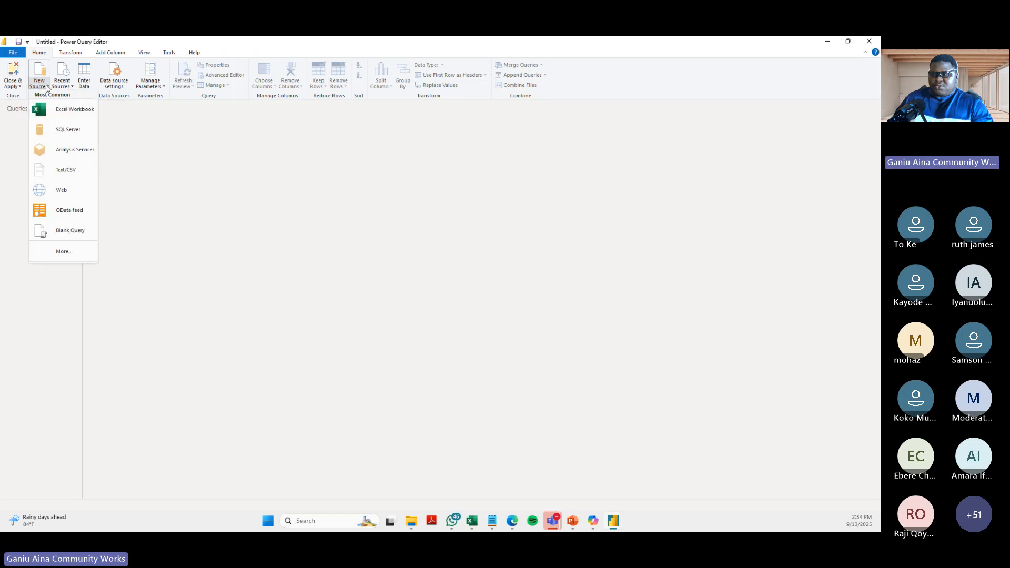
left_click(46, 88)
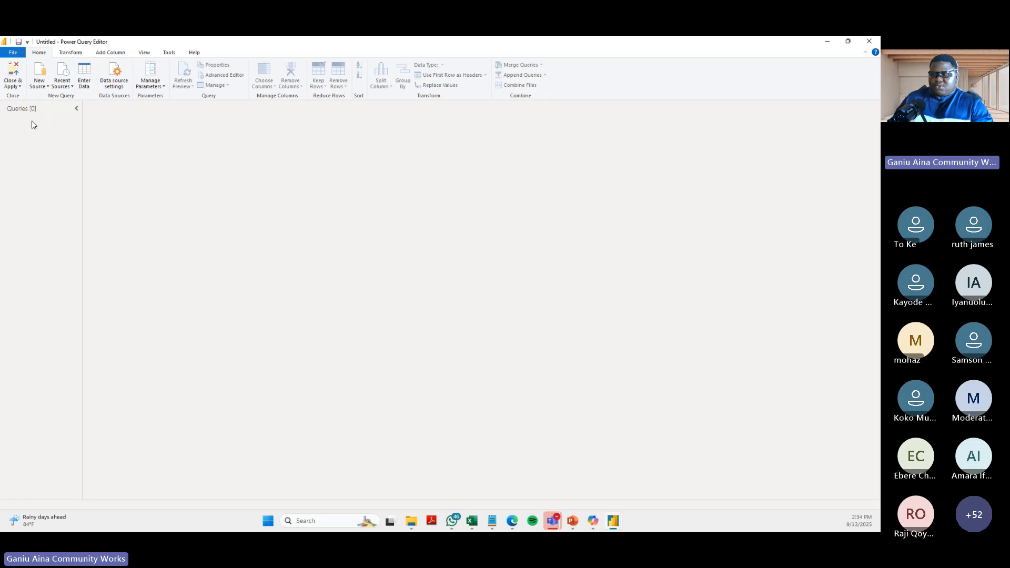
right_click(32, 125)
mouse_move(57, 139)
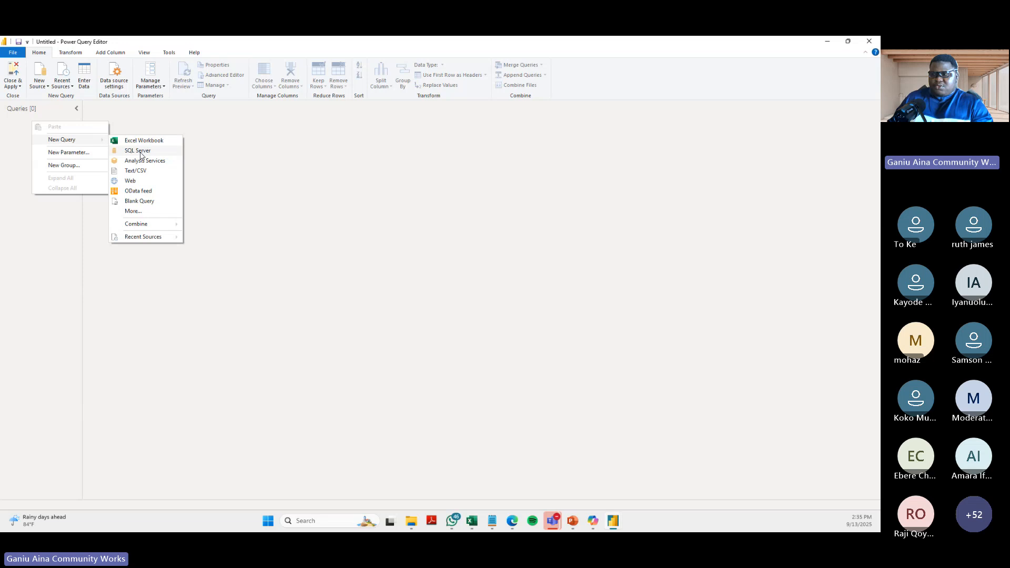
left_click(133, 211)
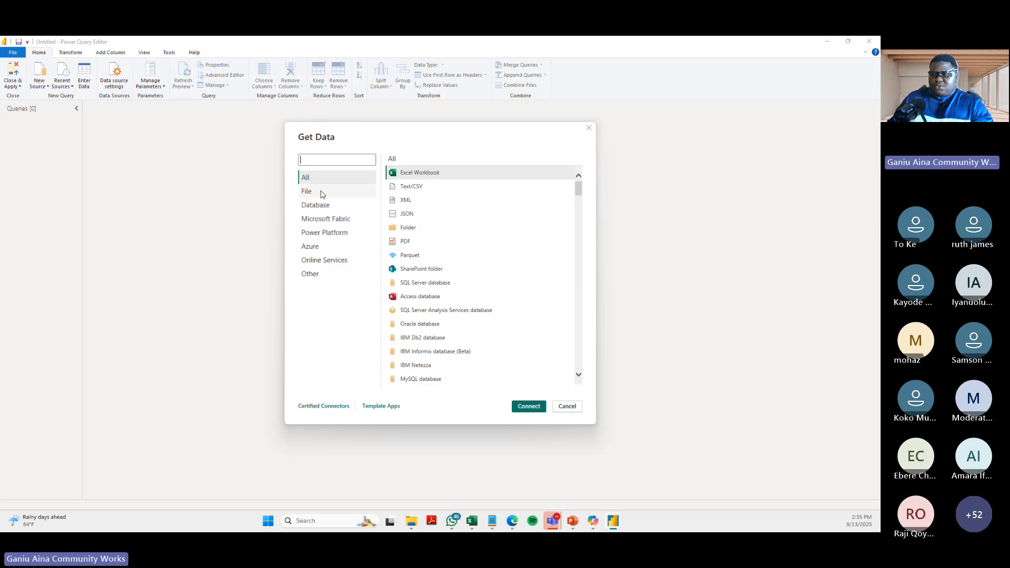
- Browse the Microsoft Fabric, Power Platform, Azure, Other, Online Services and File connector categories in Get Data
left_click(323, 218)
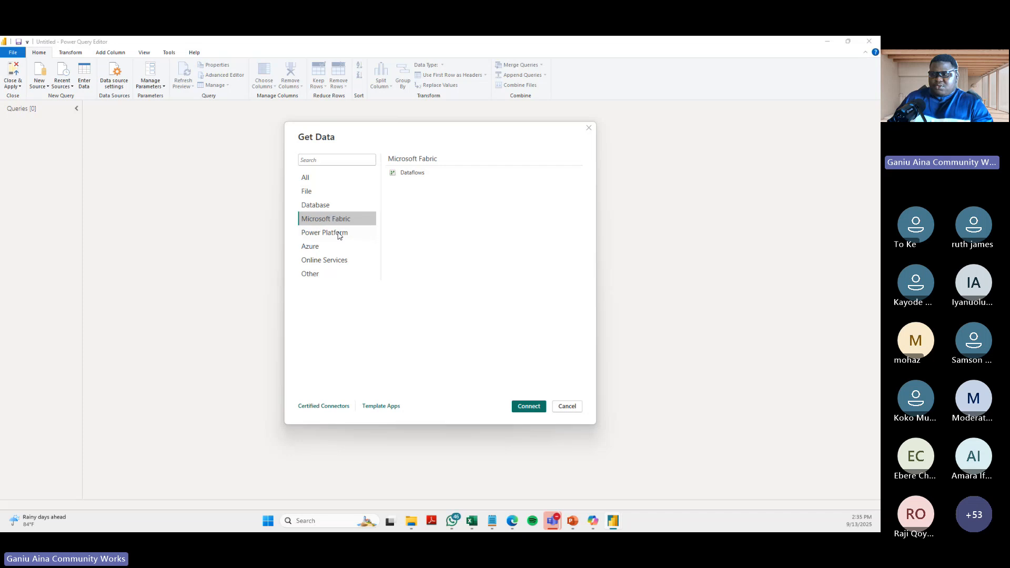
left_click(340, 237)
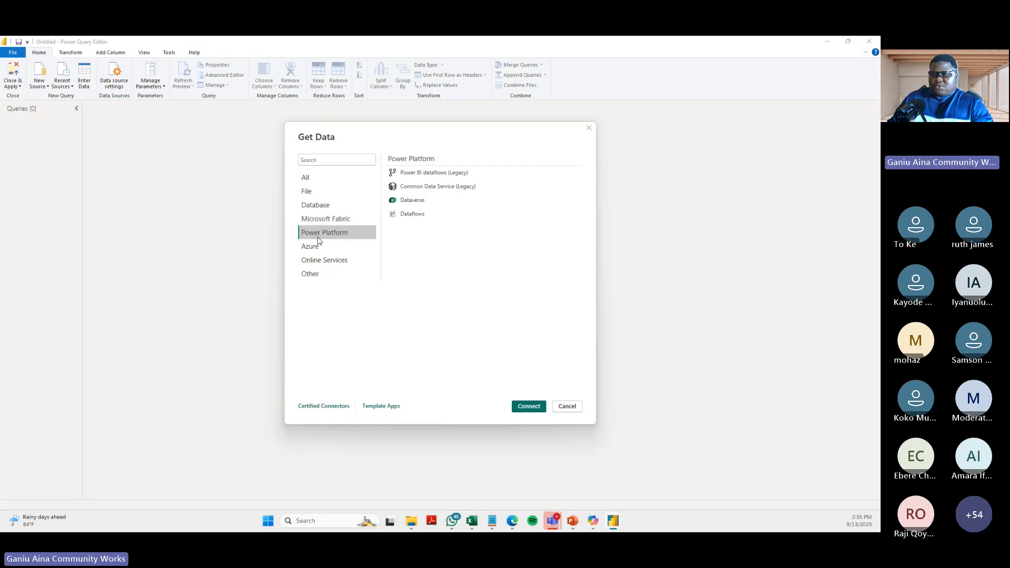
left_click(315, 246)
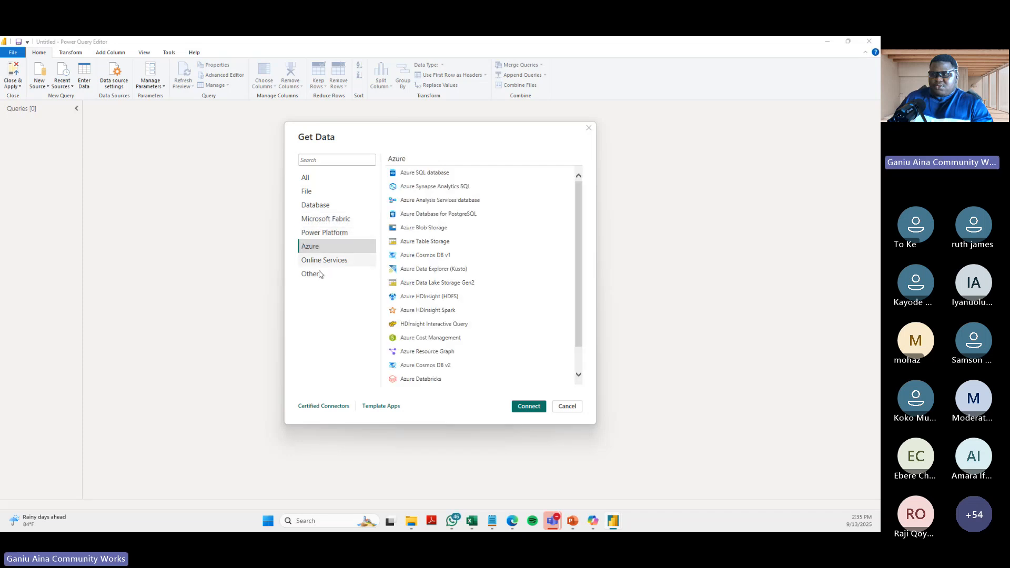
left_click(318, 260)
left_click(316, 274)
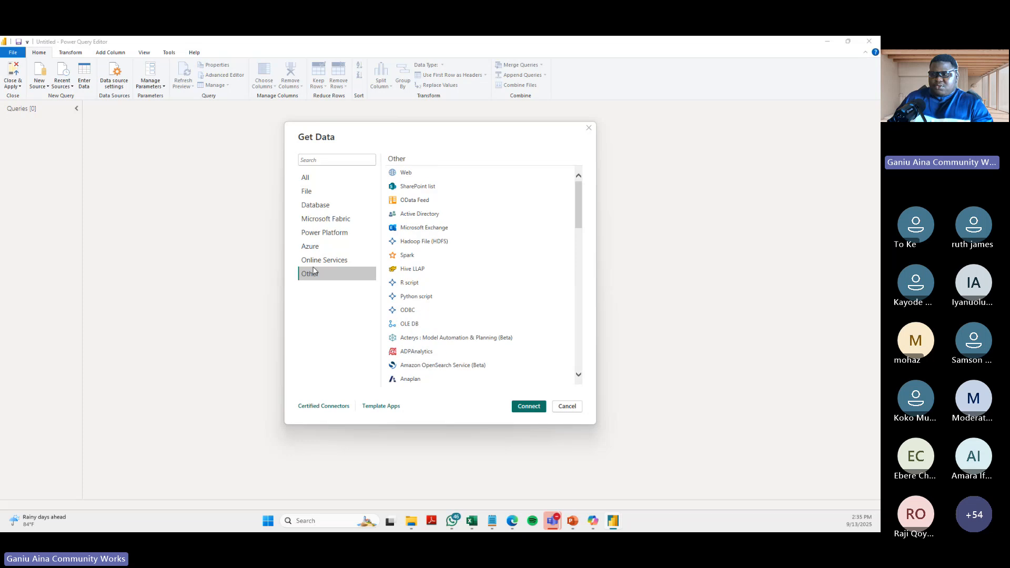
left_click(316, 260)
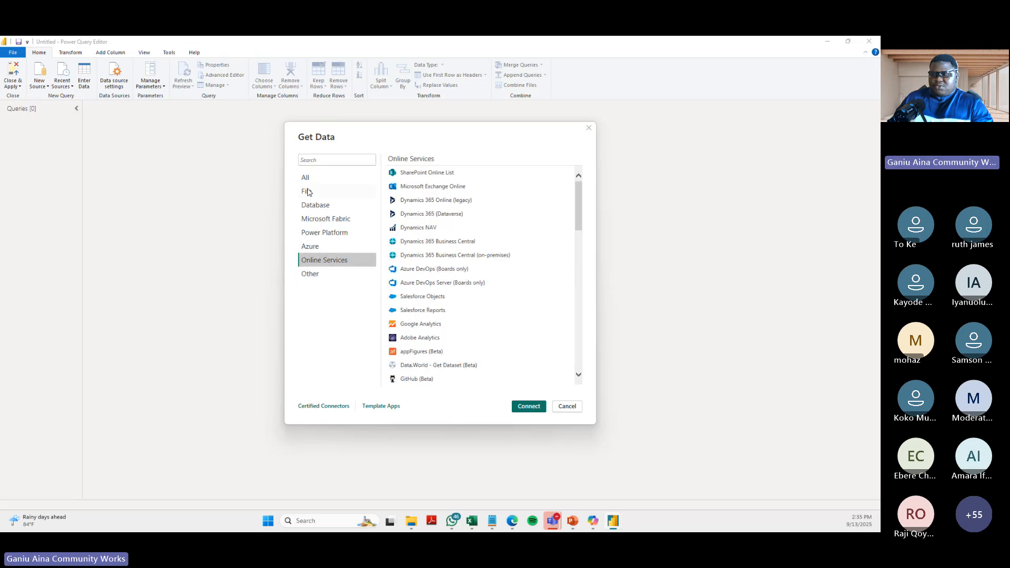
left_click(307, 193)
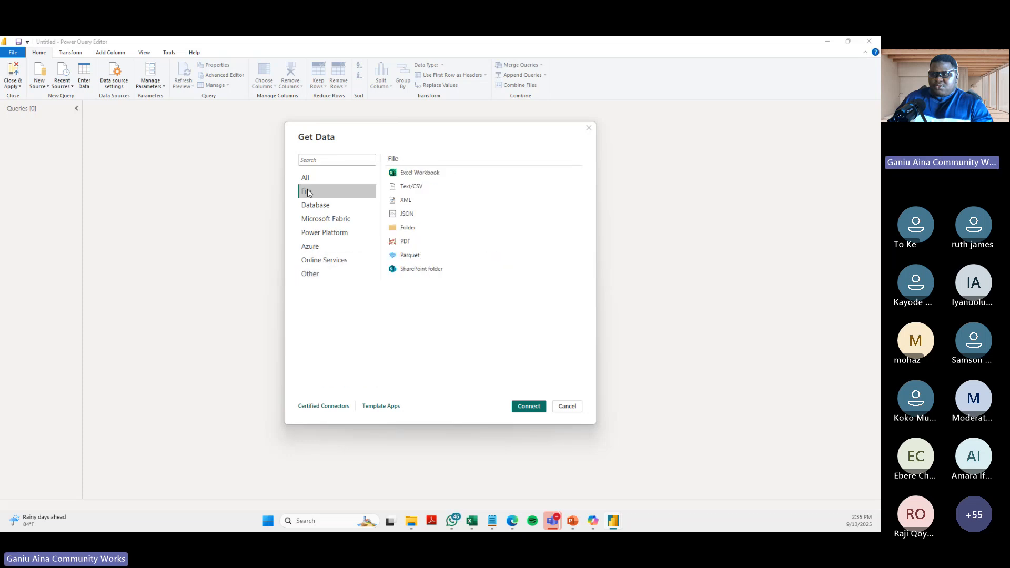
- Look through the entire Other connector list, check the File and Database categories, and leave Get Data without connecting
left_click(322, 275)
scroll(445, 293, "down", 6)
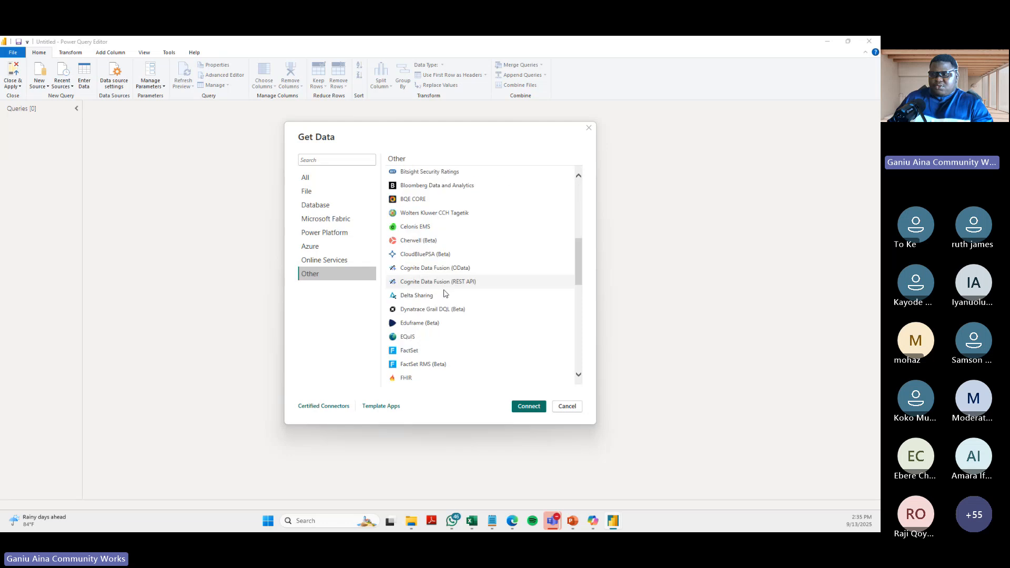
scroll(444, 299, "down", 9)
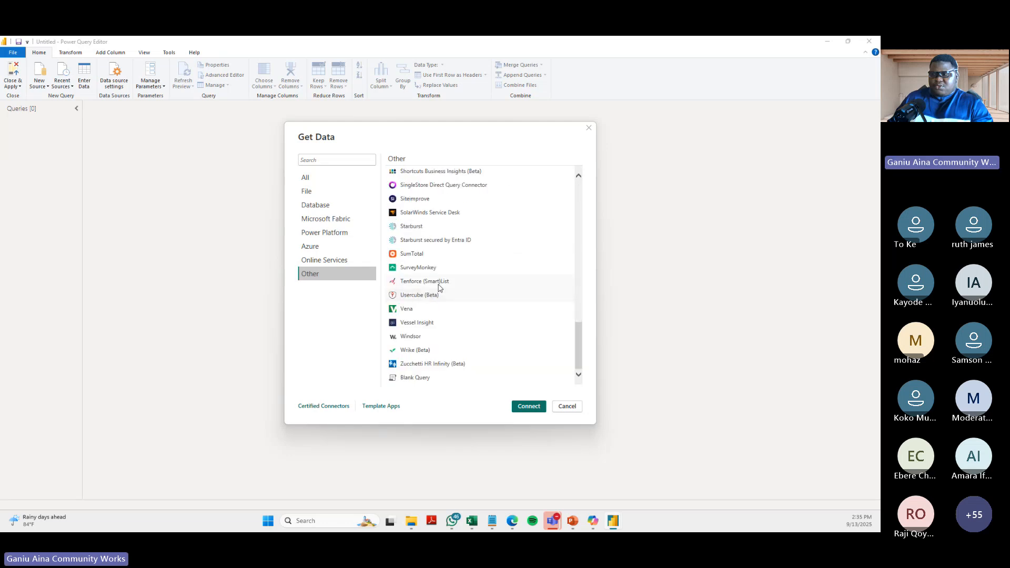
scroll(441, 285, "up", 4)
scroll(441, 286, "up", 12)
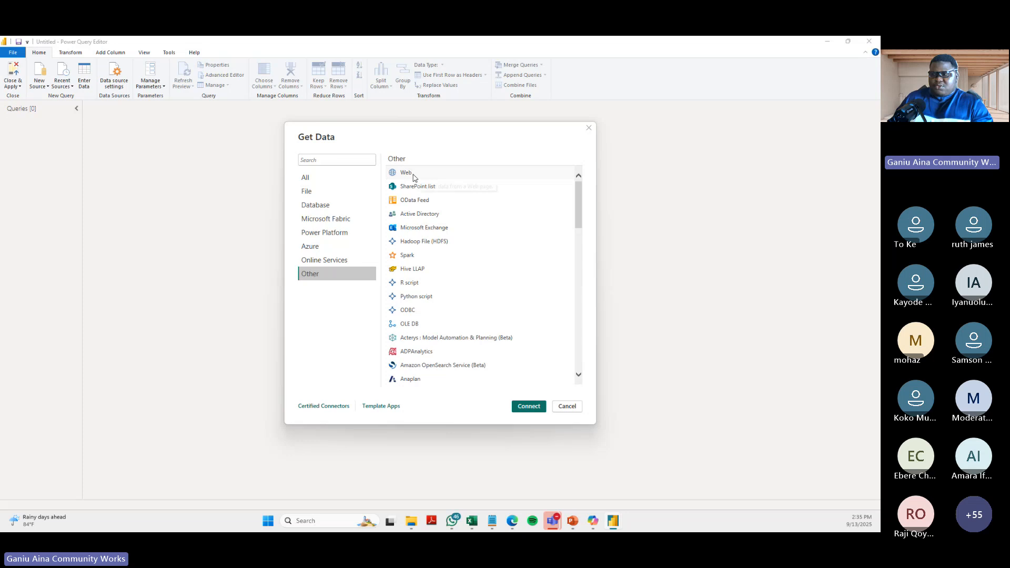
left_click(312, 195)
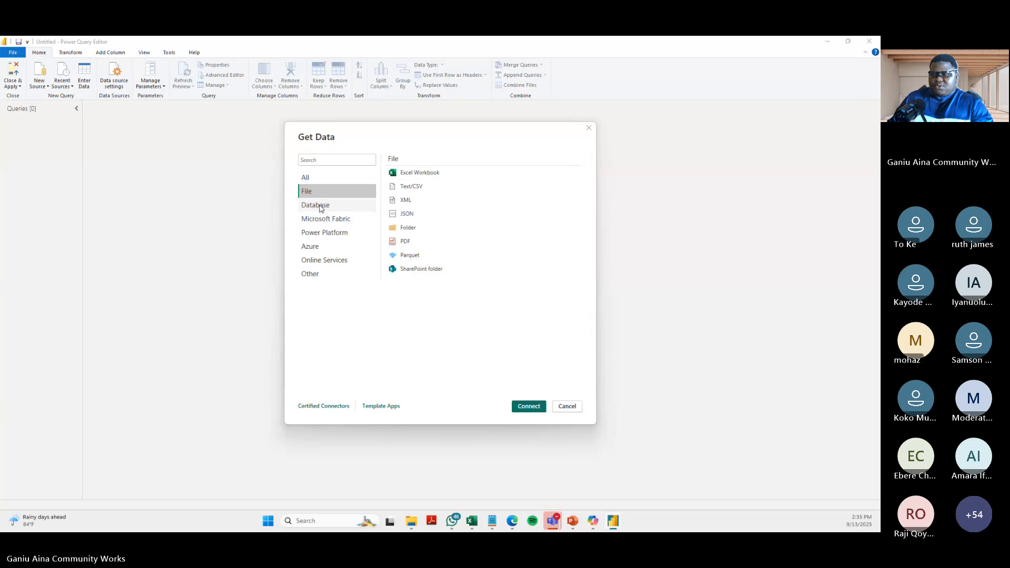
left_click(321, 207)
left_click(318, 194)
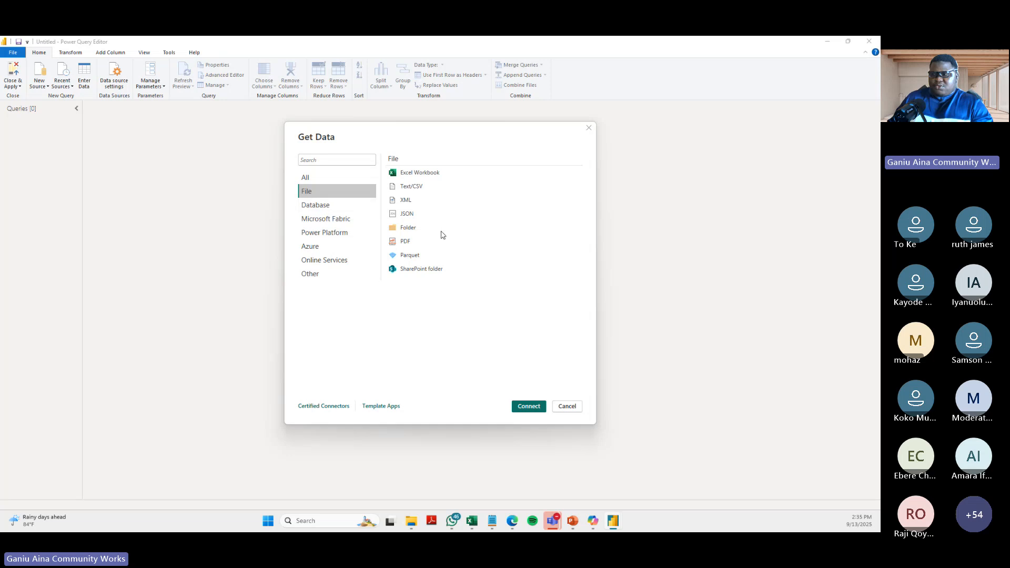
left_click(567, 406)
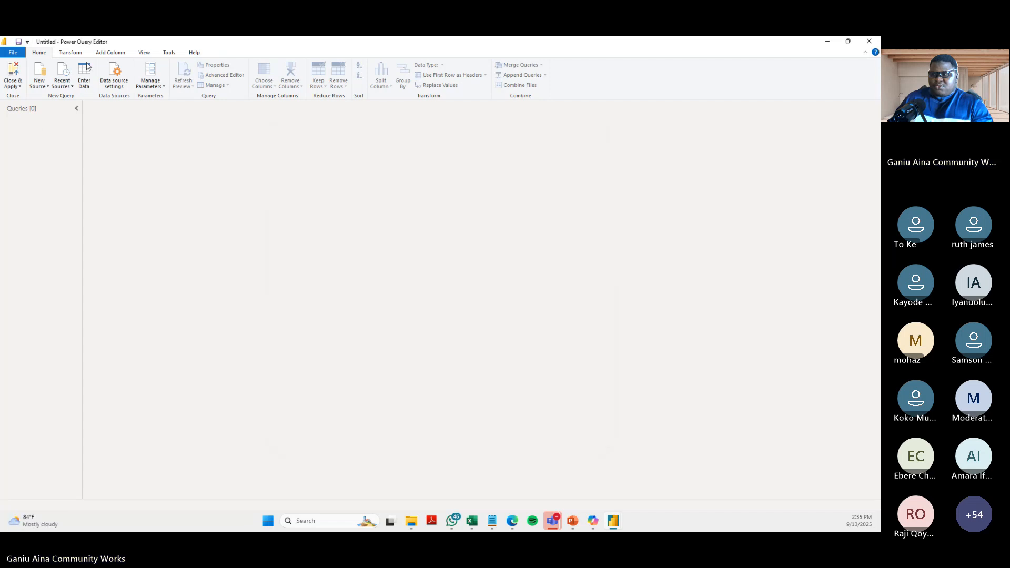
- Start a new Excel Workbook query and try to open the Sales_Data file from the Corper Workshop folder
right_click(37, 124)
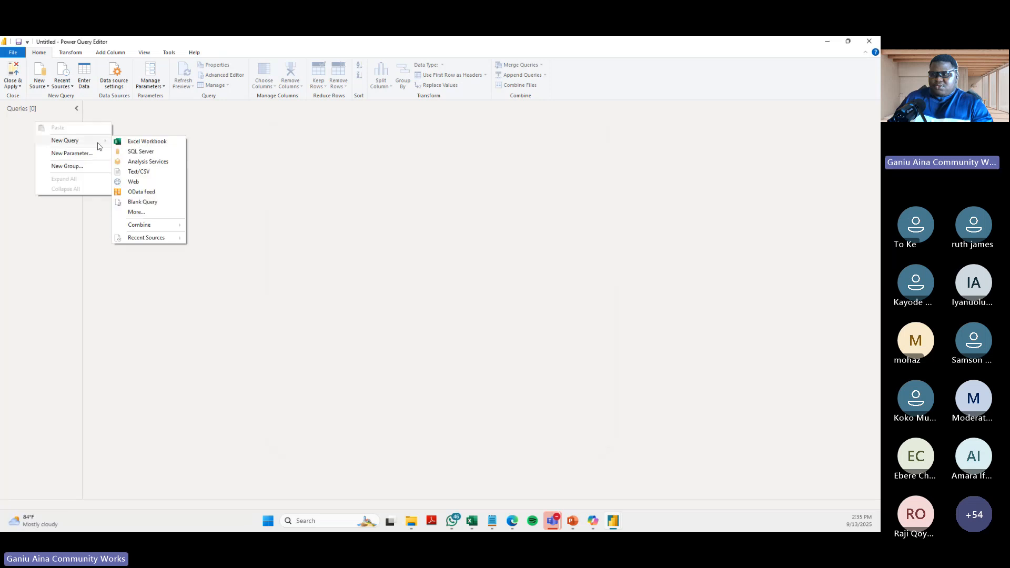
left_click(141, 142)
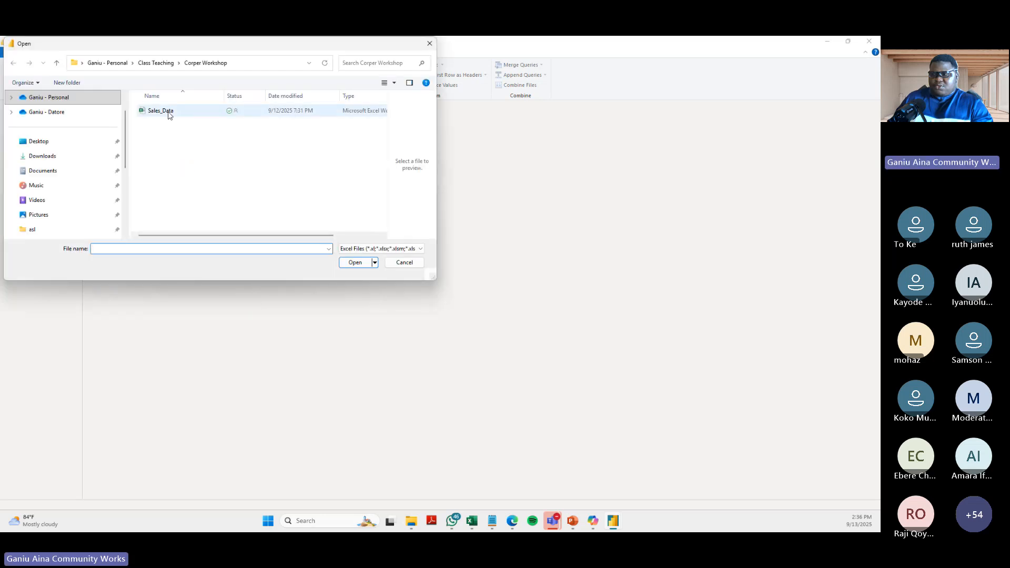
left_click(169, 112)
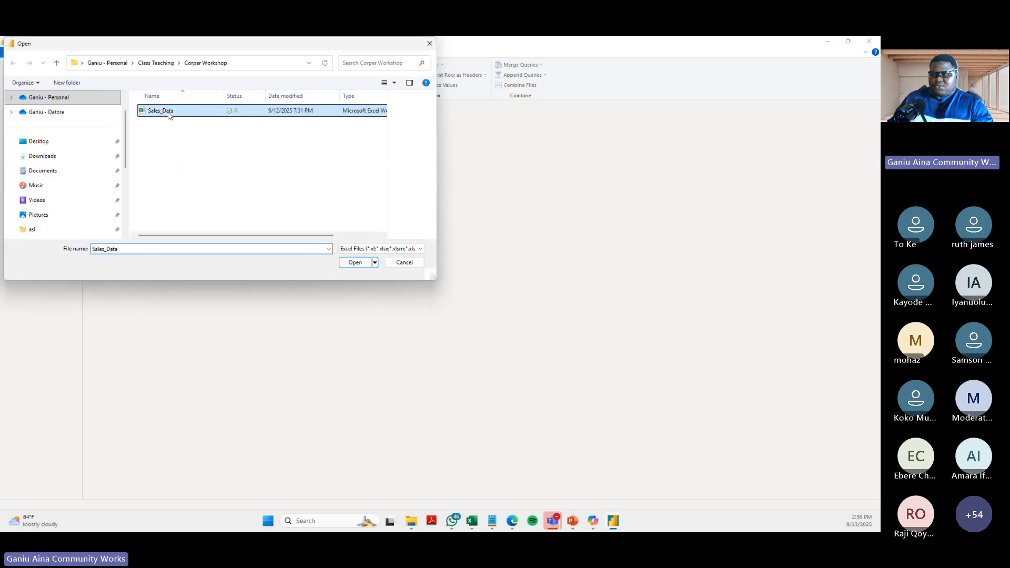
left_click(357, 263)
key("Return")
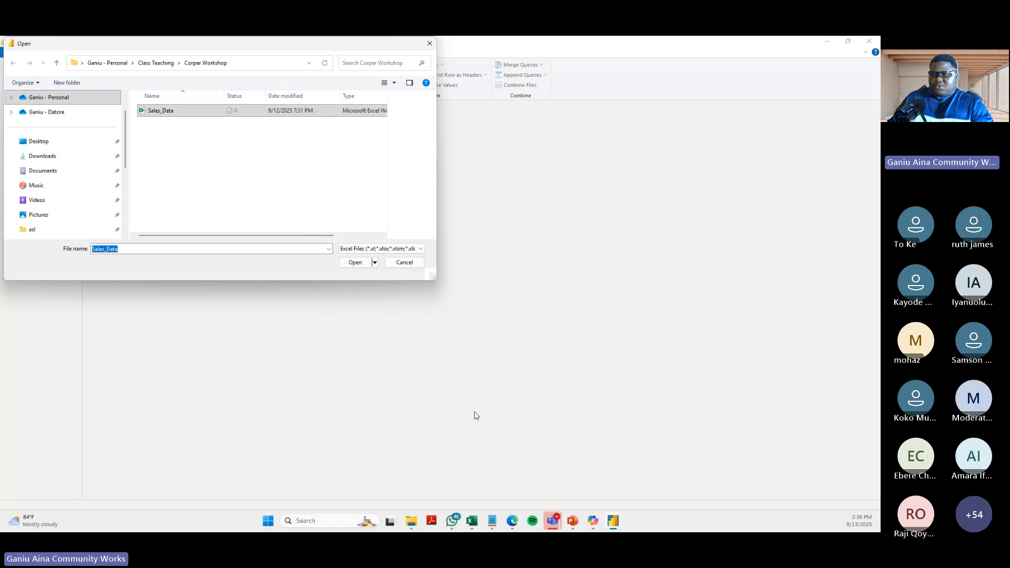
key("Escape")
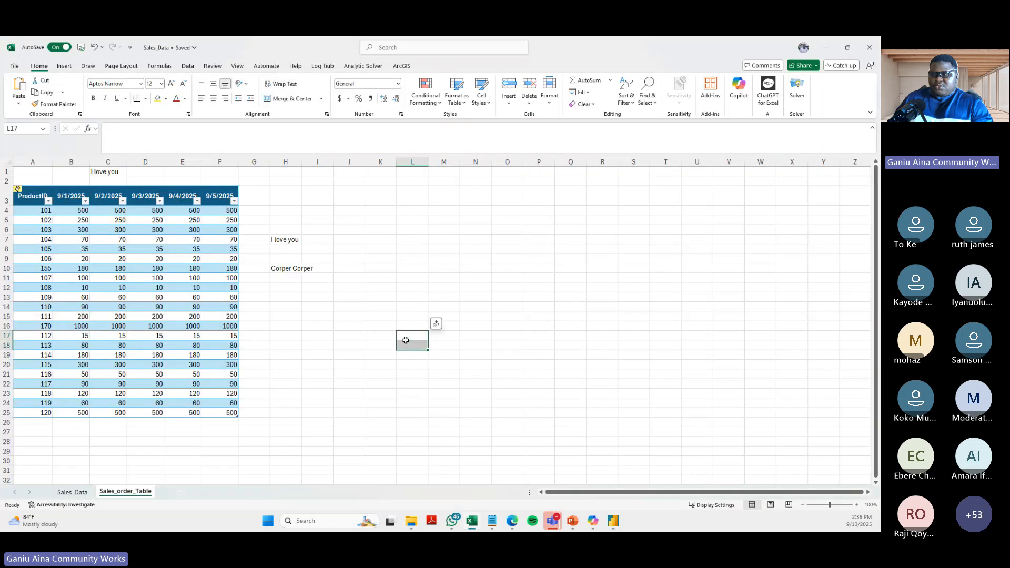
- Close the Sales_Data workbook in Excel, switch back to the Power Query Editor and load the file into the Navigator
left_click(870, 46)
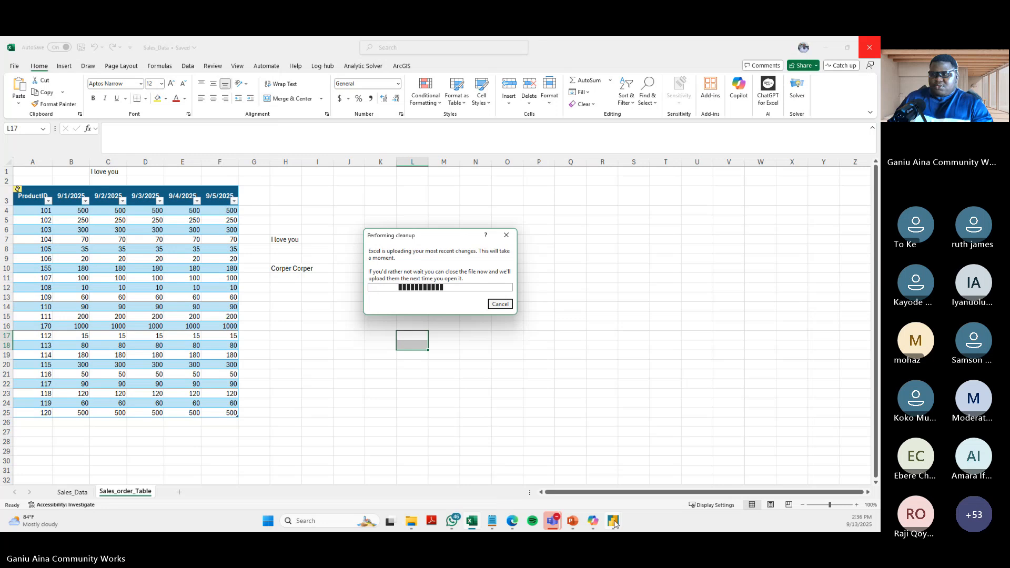
mouse_move(615, 524)
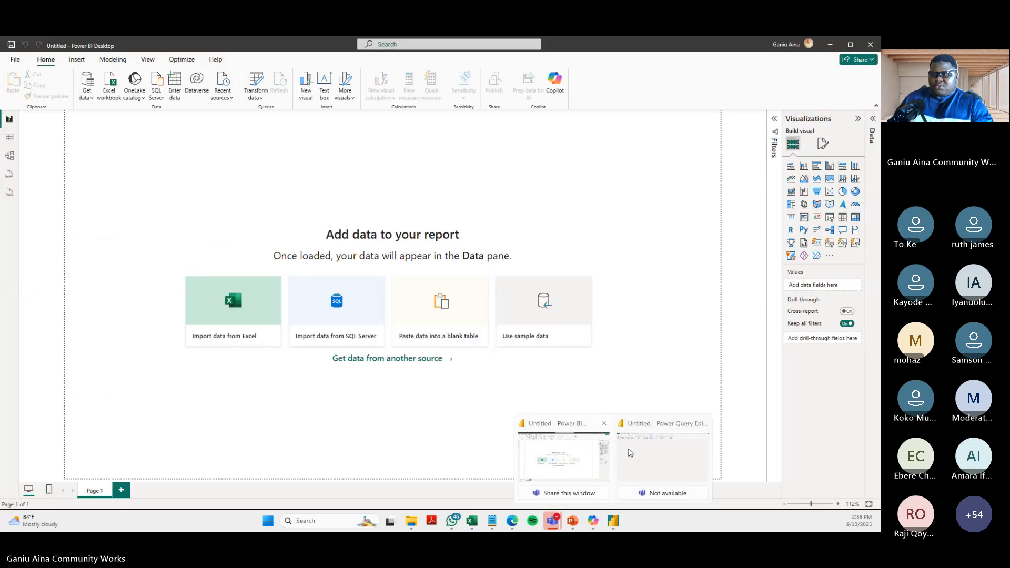
left_click(640, 450)
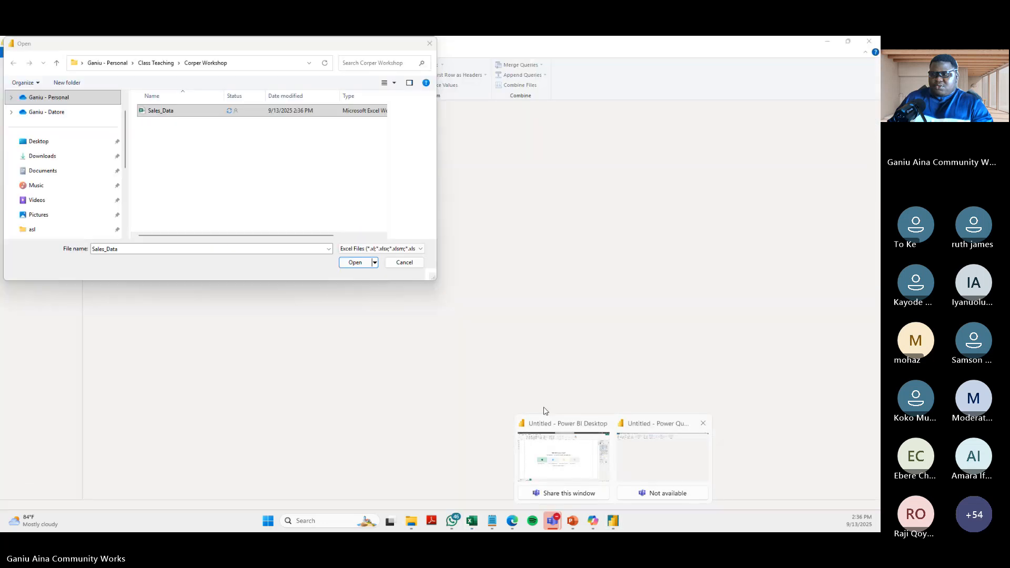
left_click(355, 262)
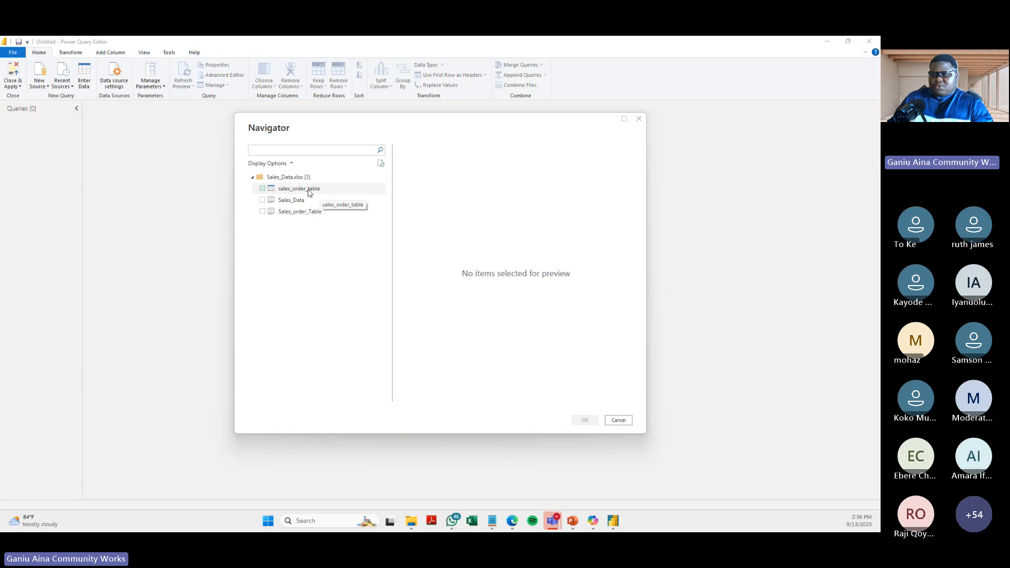
- Compare the Navigator previews of the sales_order_table table and the Sales_order_Table sheet, including the sheet's extra columns
left_click(309, 193)
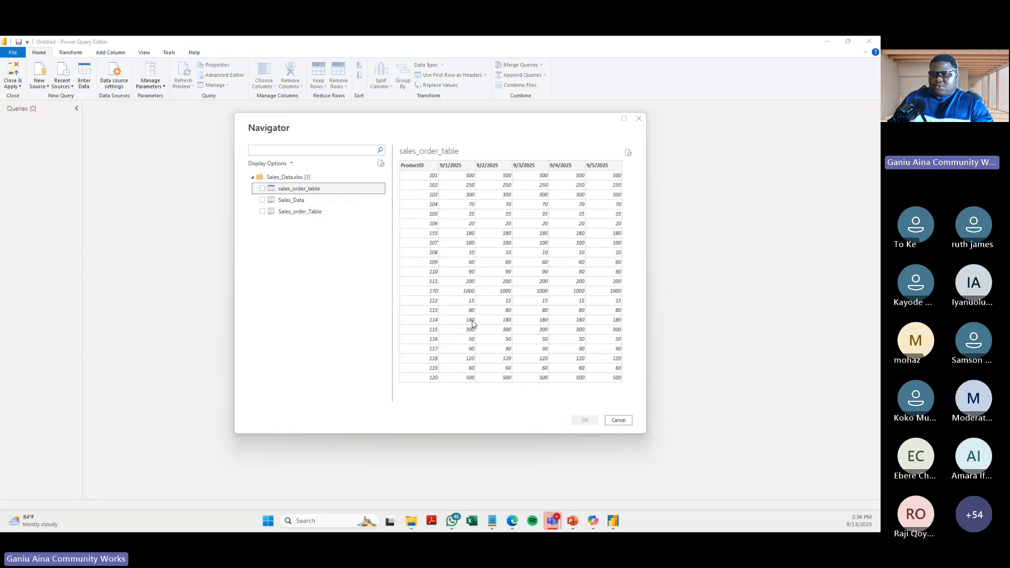
left_click(297, 213)
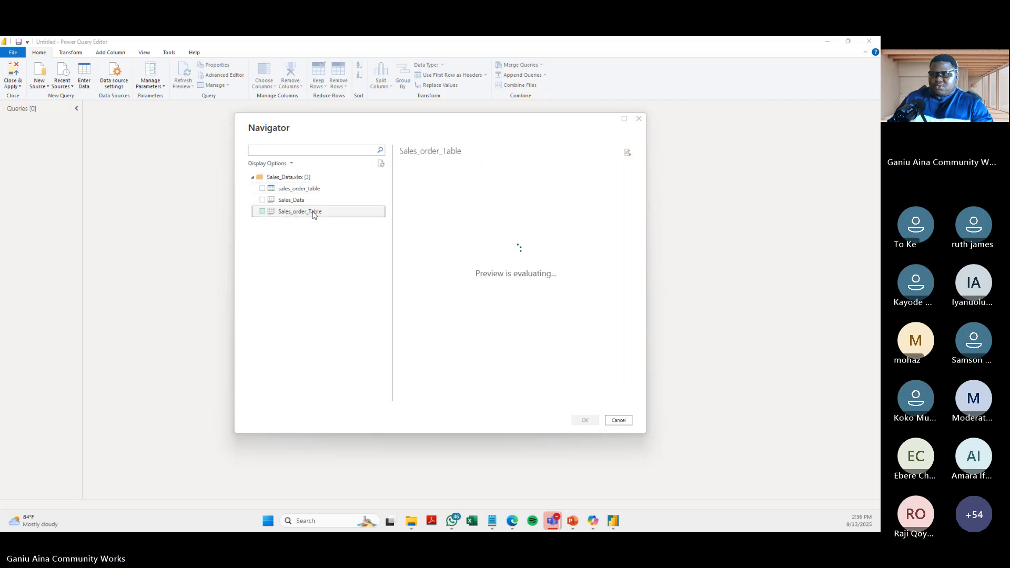
left_click_drag(506, 399, 599, 398)
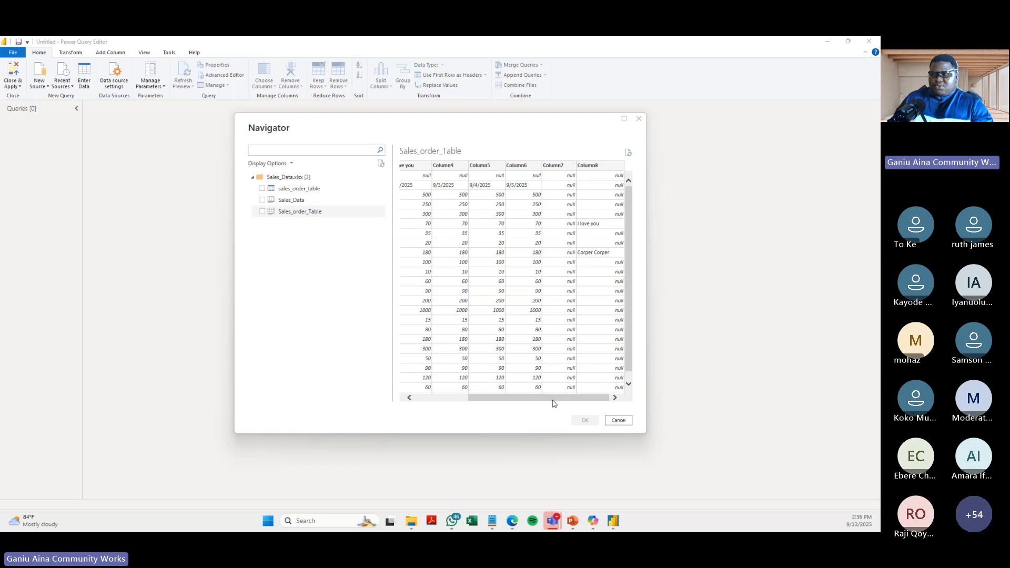
left_click_drag(553, 398, 499, 403)
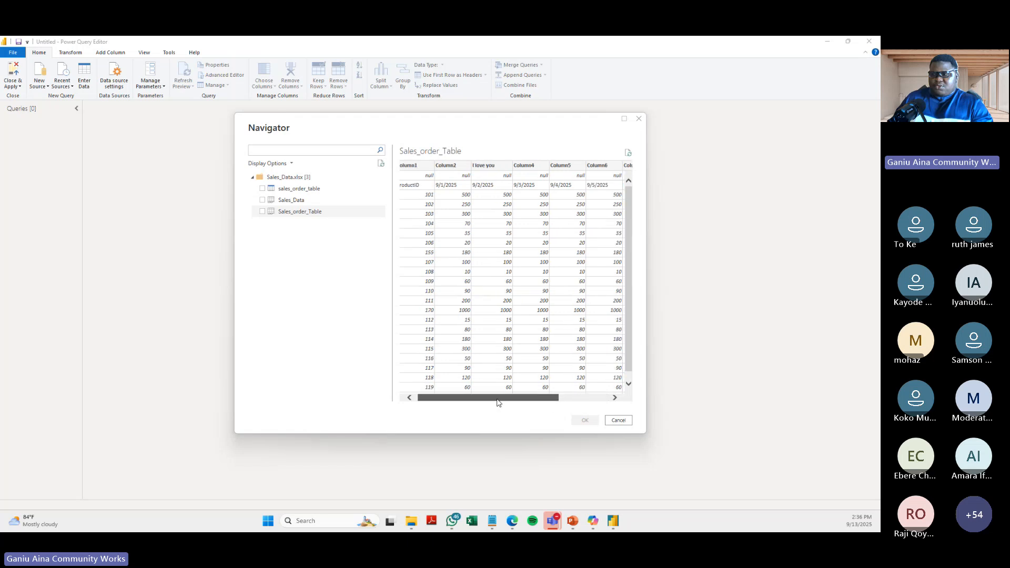
left_click(295, 192)
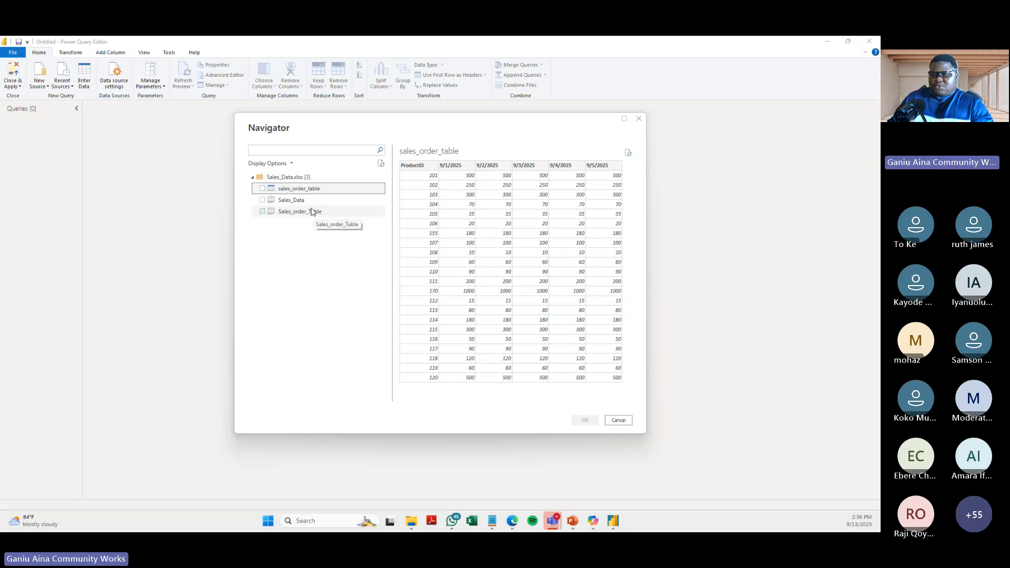
left_click(305, 213)
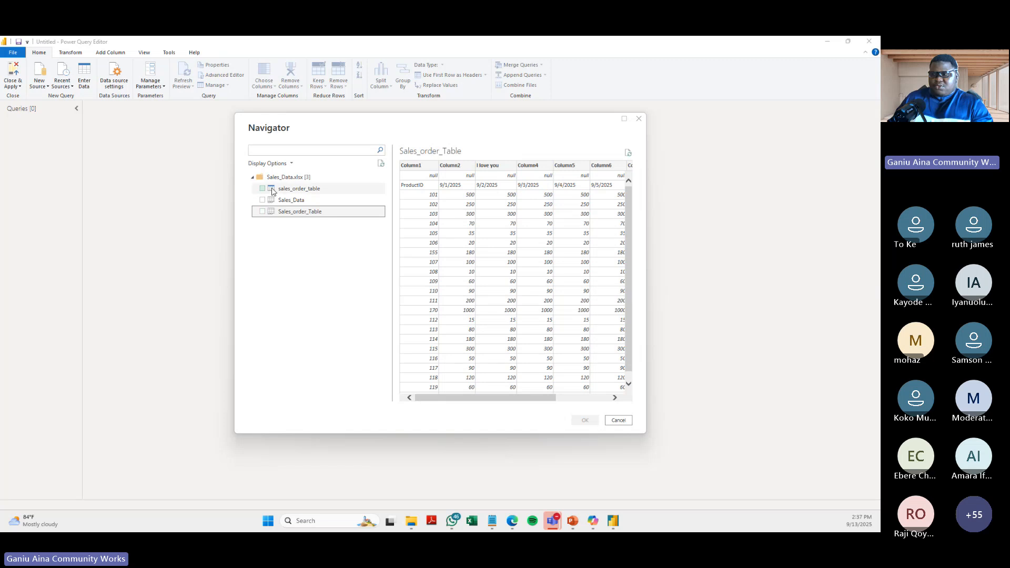
- Preview the sales_order_table table, the full width of the Sales_order_Table sheet, and the Sales_Data sheet in the Navigator
left_click(307, 190)
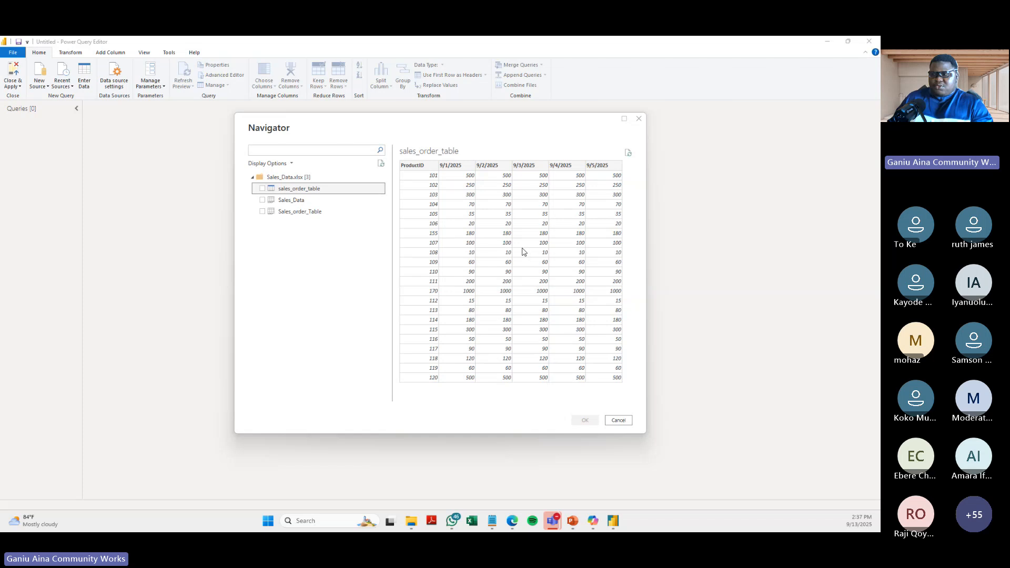
left_click(300, 212)
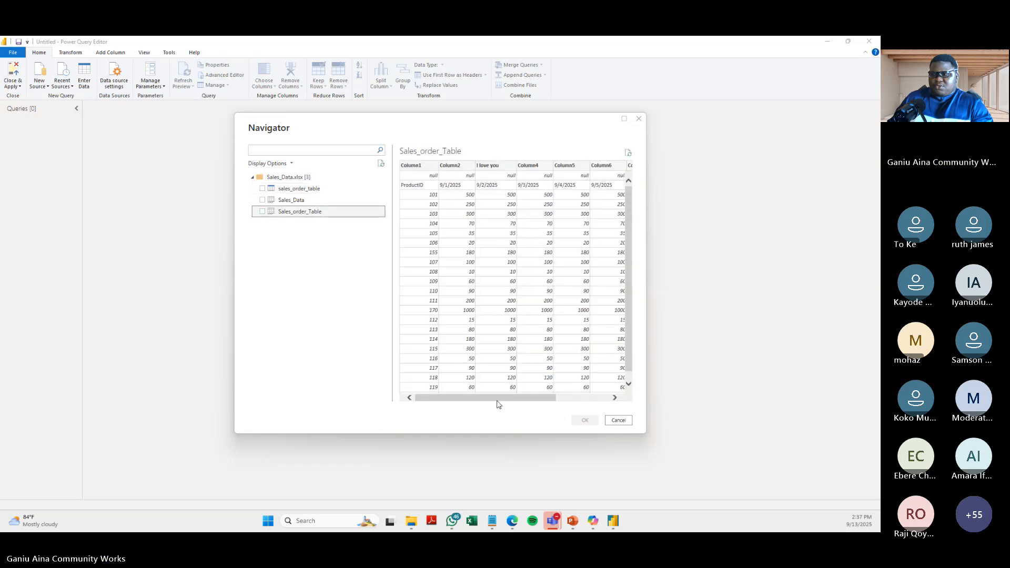
left_click_drag(508, 399, 574, 380)
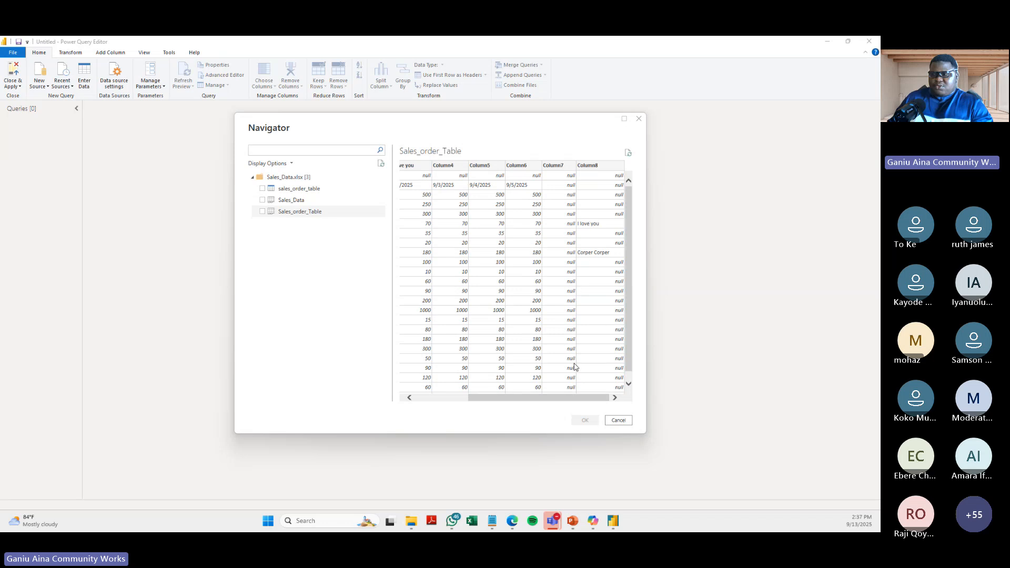
left_click_drag(550, 399, 497, 406)
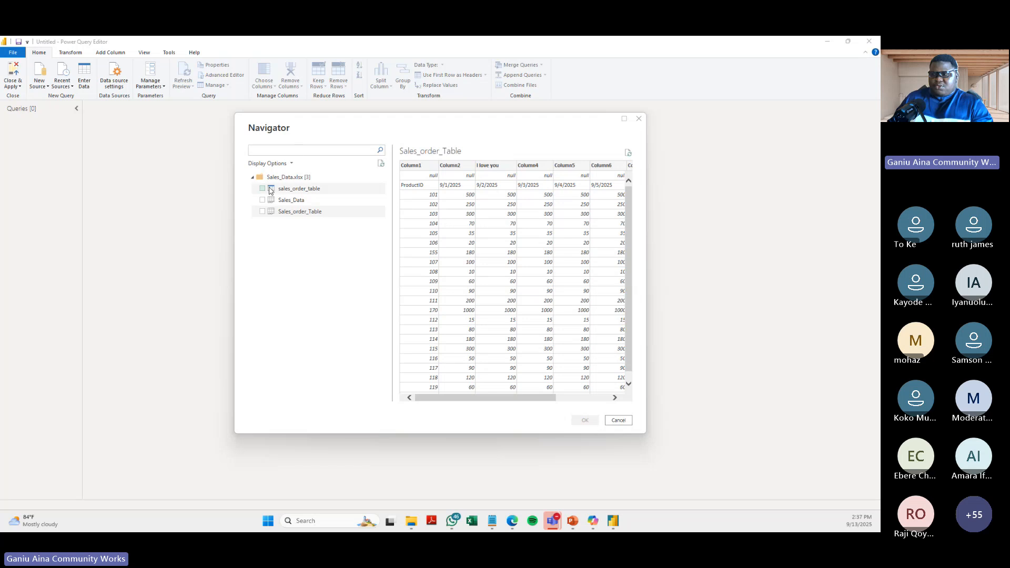
left_click(307, 192)
left_click(289, 200)
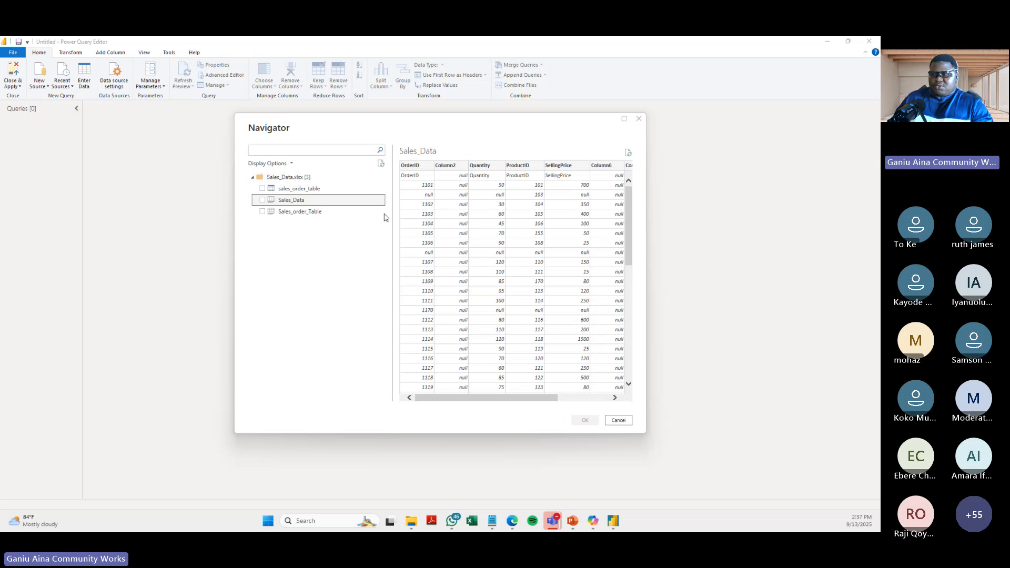
- Import the Sales_order_Table and Sales_Data sheets from the workbook as queries
left_click(263, 212)
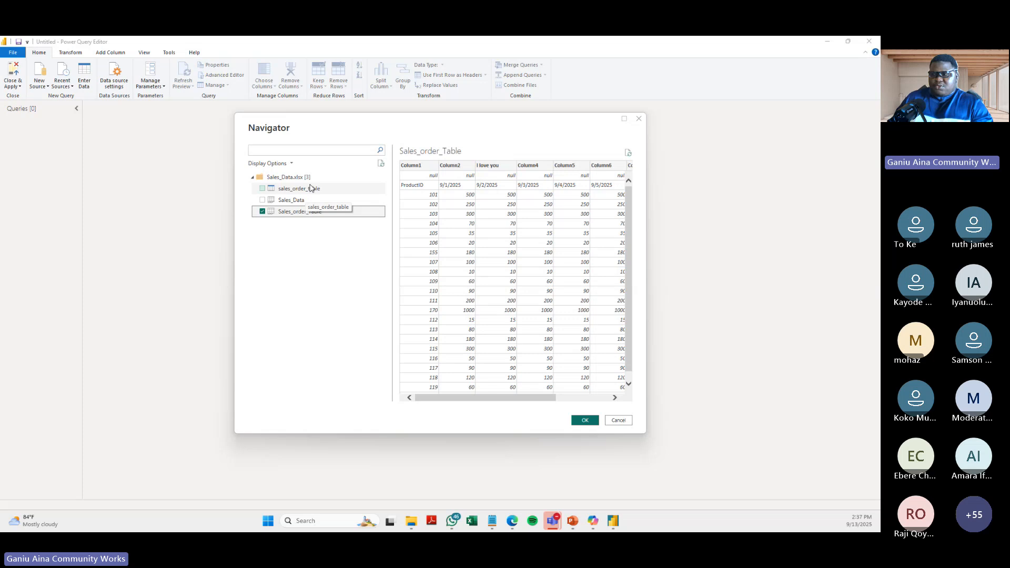
left_click(263, 201)
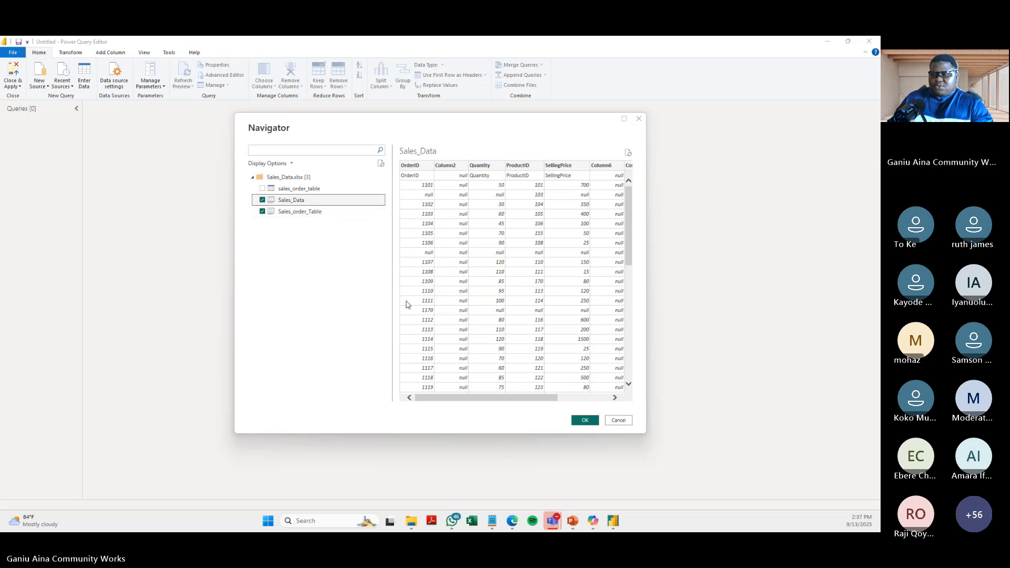
left_click(584, 420)
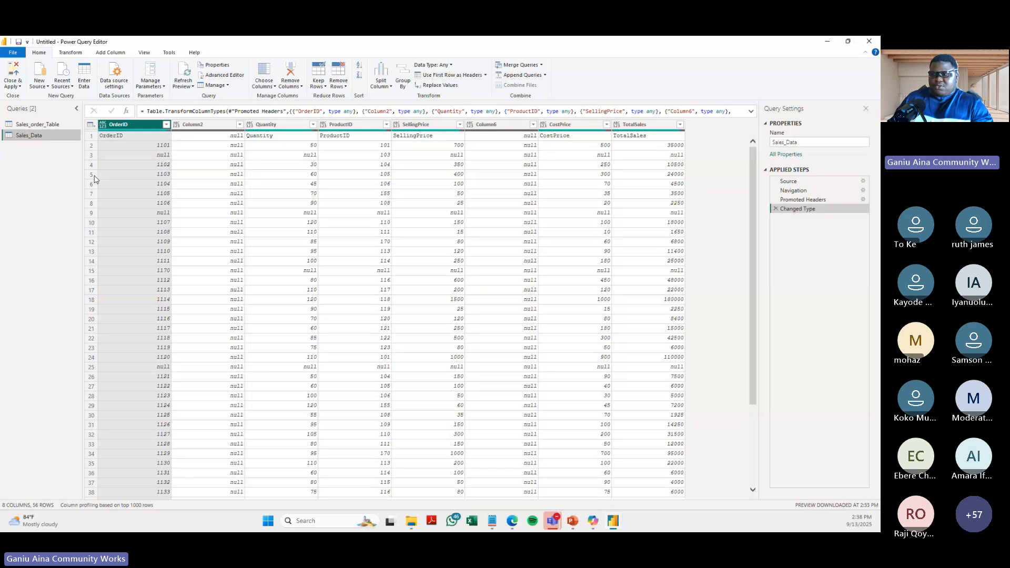
- Open the Sales_order_Table query and examine its name property in the query settings
left_click(34, 123)
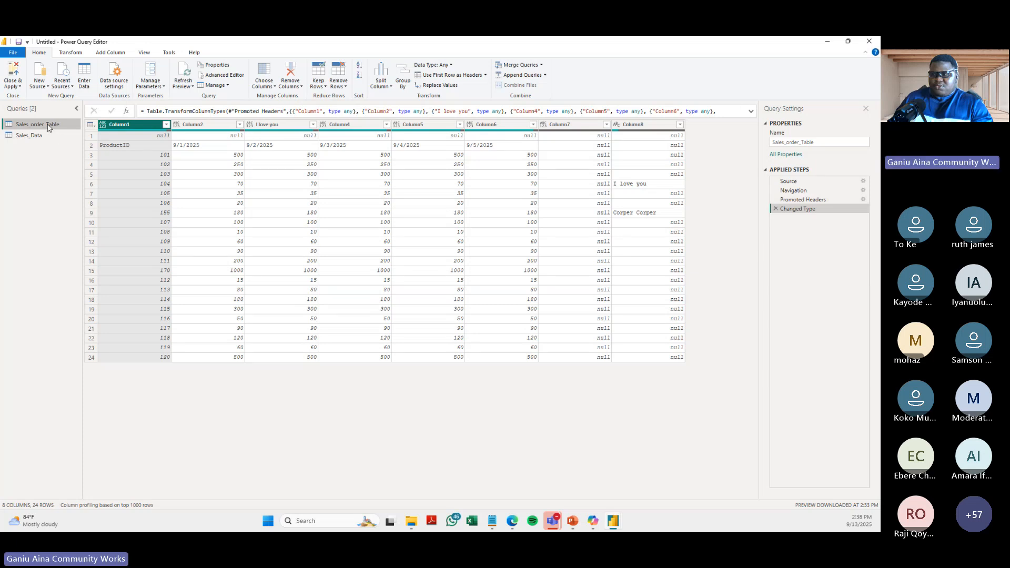
left_click(828, 142)
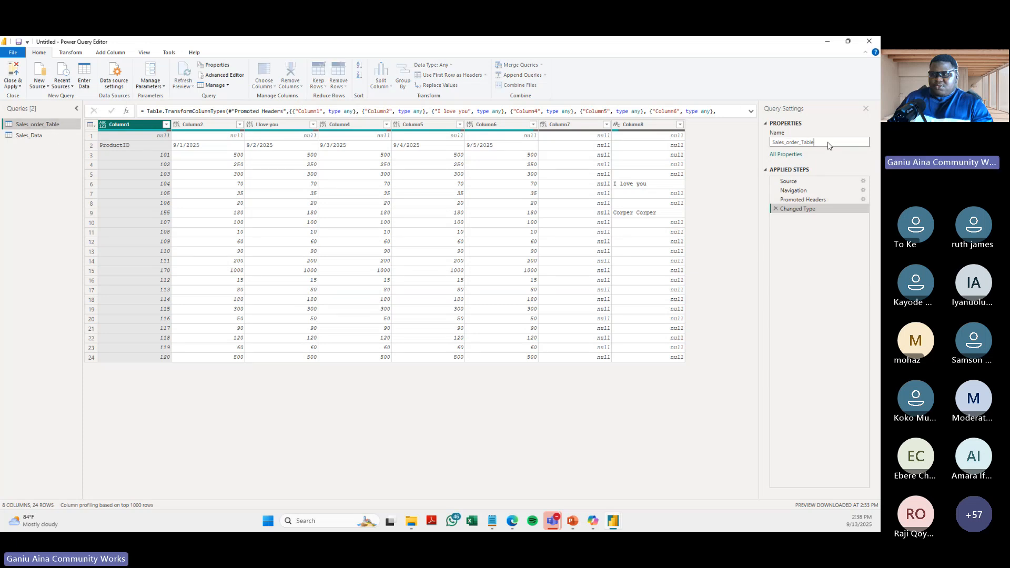
double_click(829, 142)
left_click(830, 260)
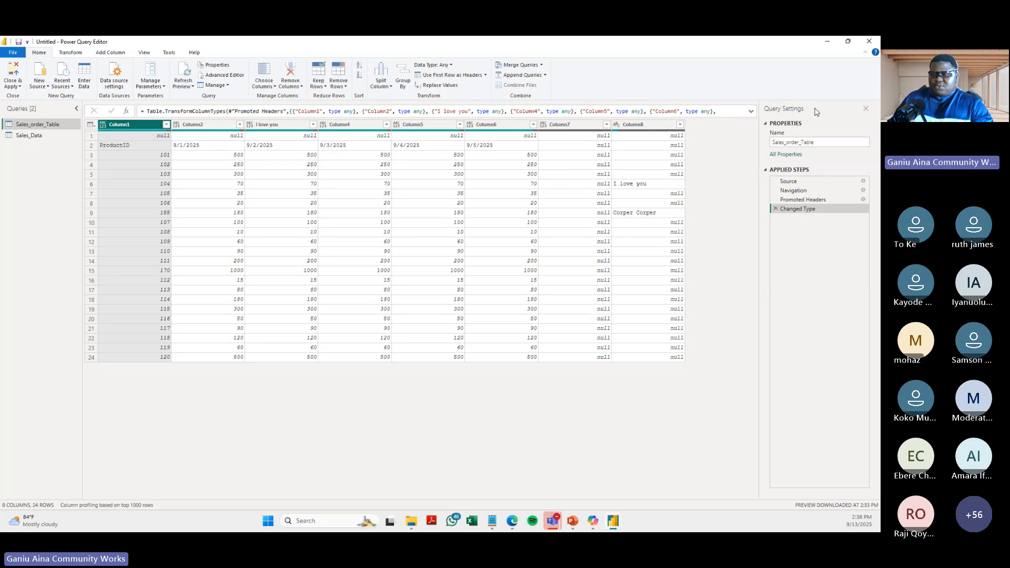
- Review each applied step of the Sales_order_Table query, and delete its Changed Type and Promoted Headers steps
left_click(806, 201)
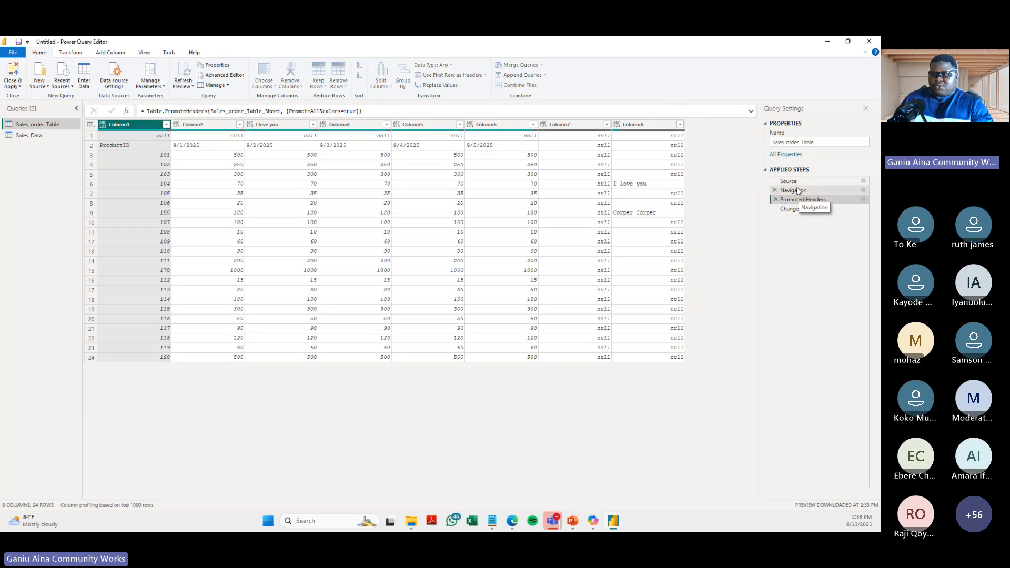
left_click(798, 191)
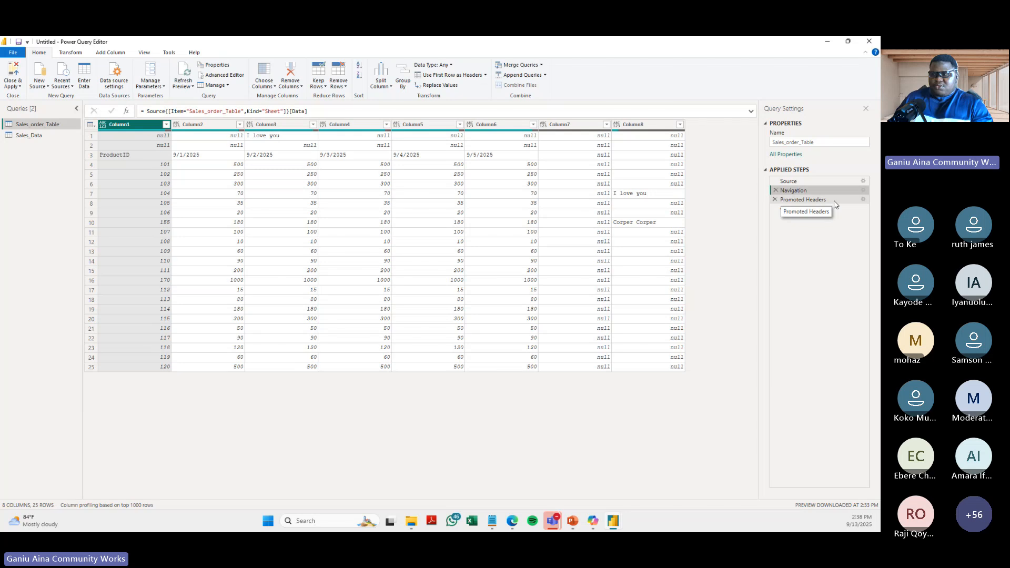
left_click(807, 203)
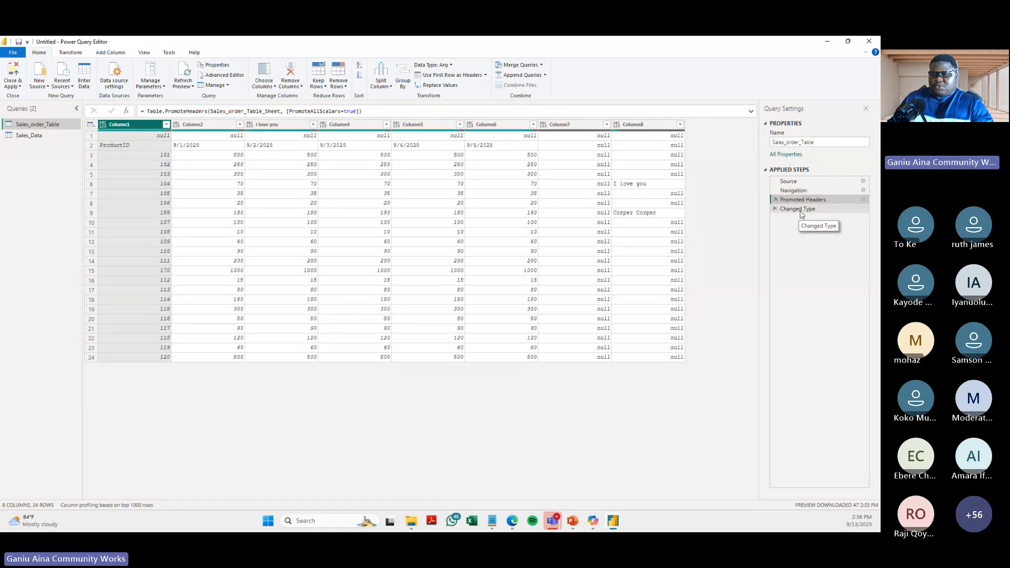
left_click(801, 210)
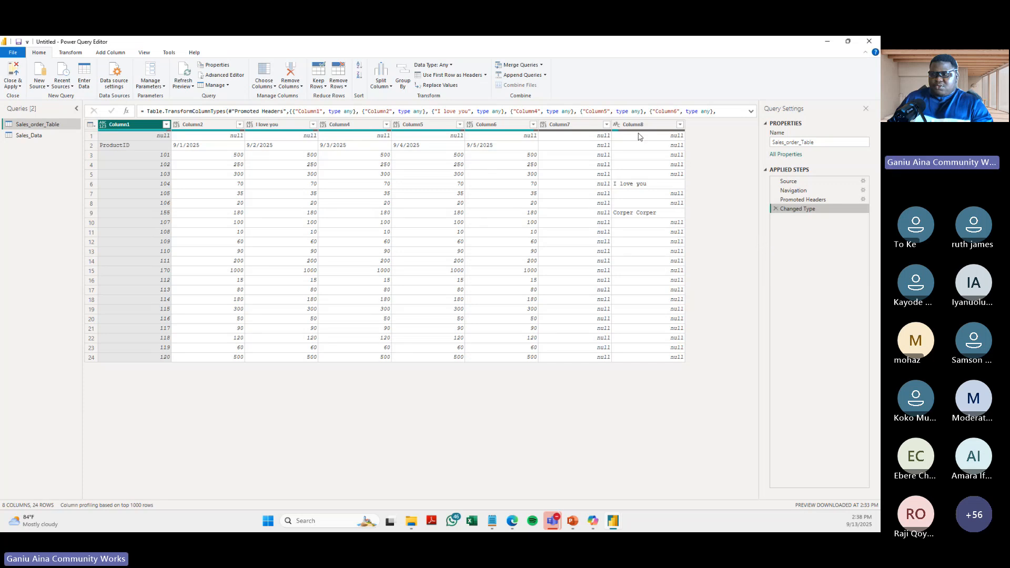
left_click(777, 210)
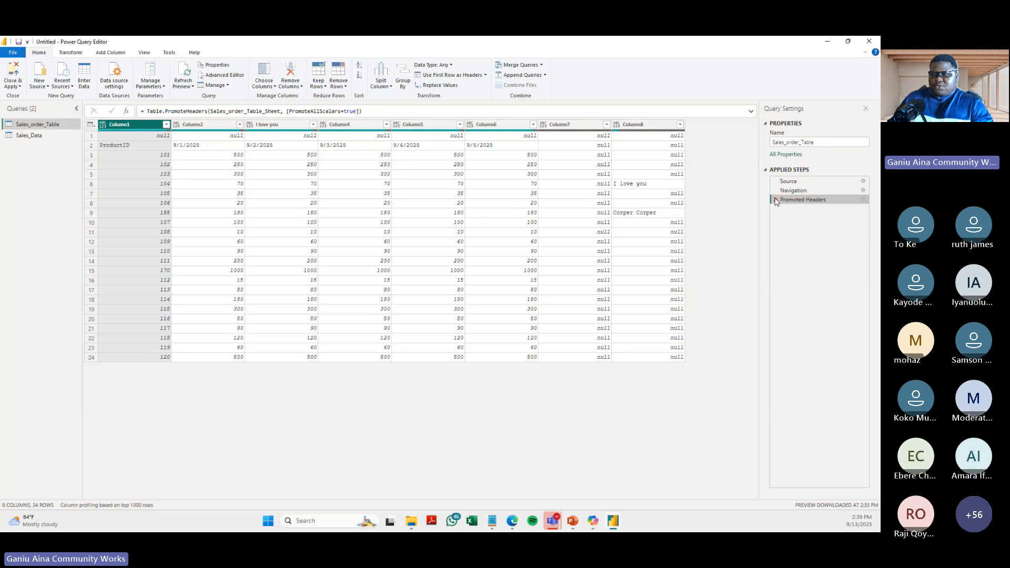
left_click(776, 200)
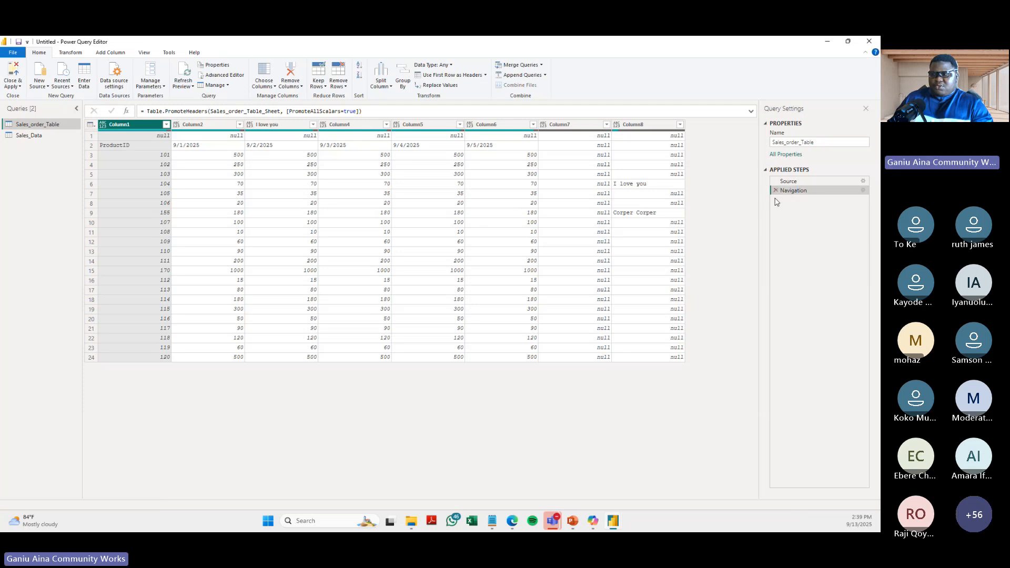
- Rename the Sales_order_Table query as Sales Order, and check where the Sales_Data query could be renamed without changing it
left_click(820, 141)
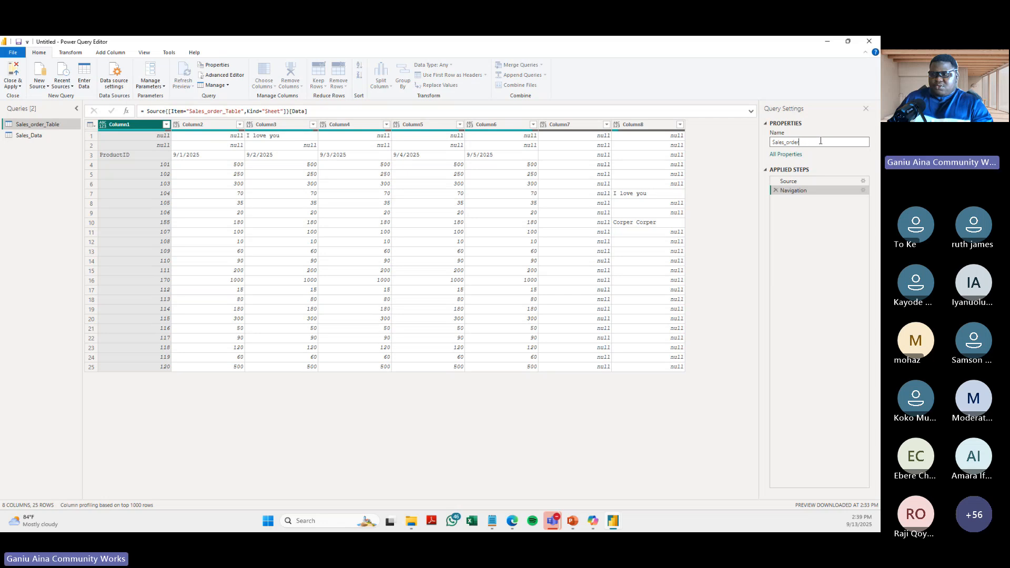
key("BackSpace")
key("BackSpace")
key("BackSpace")
key("BackSpace")
key("BackSpace")
key("BackSpace")
key("BackSpace")
key("BackSpace")
key("BackSpace")
key("BackSpace")
key("BackSpace")
type("ale")
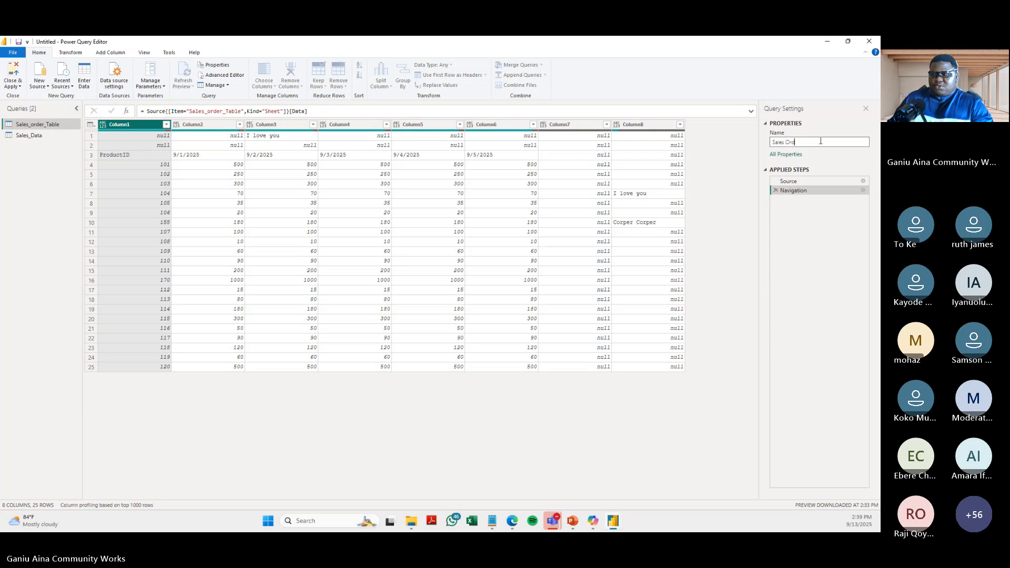
key("Return")
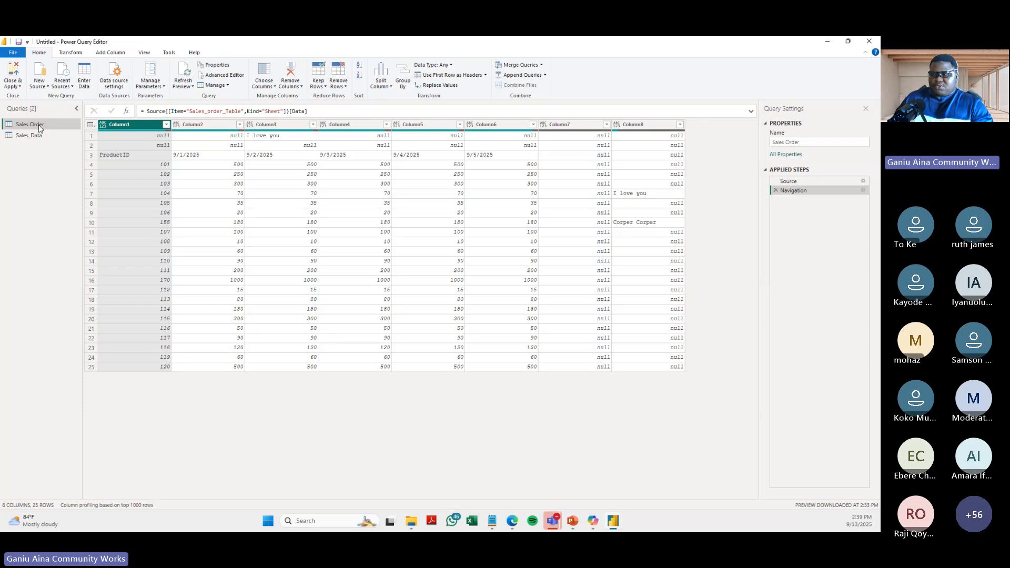
right_click(41, 138)
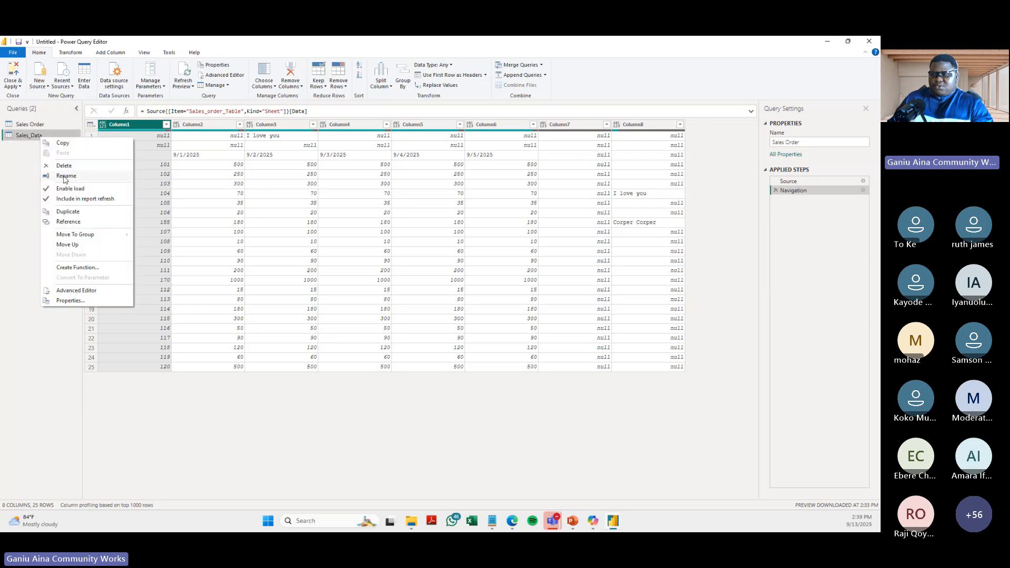
left_click(736, 297)
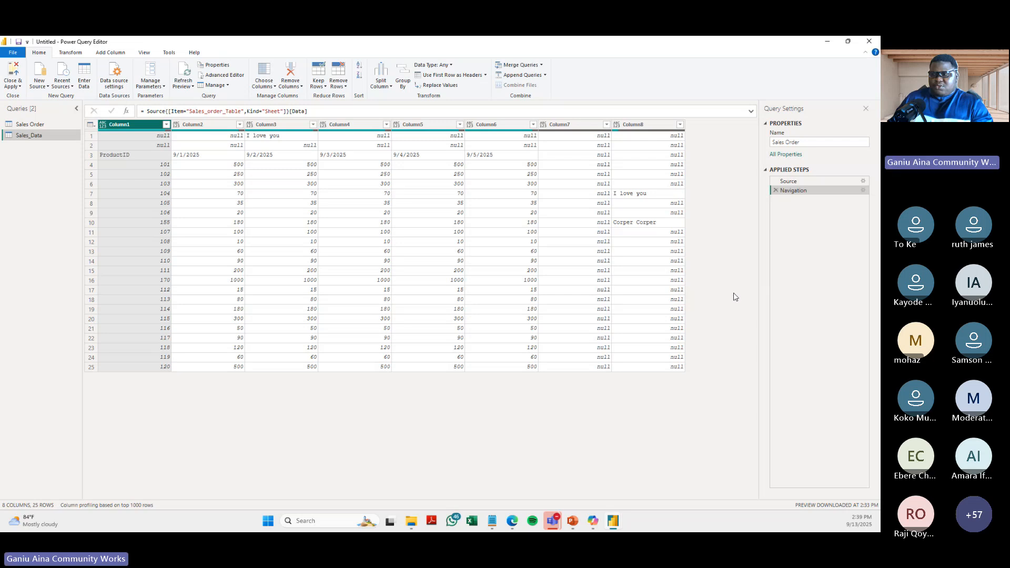
- Use the first row of the Sales Order query as its column headers
key("ctrl+shift+plus")
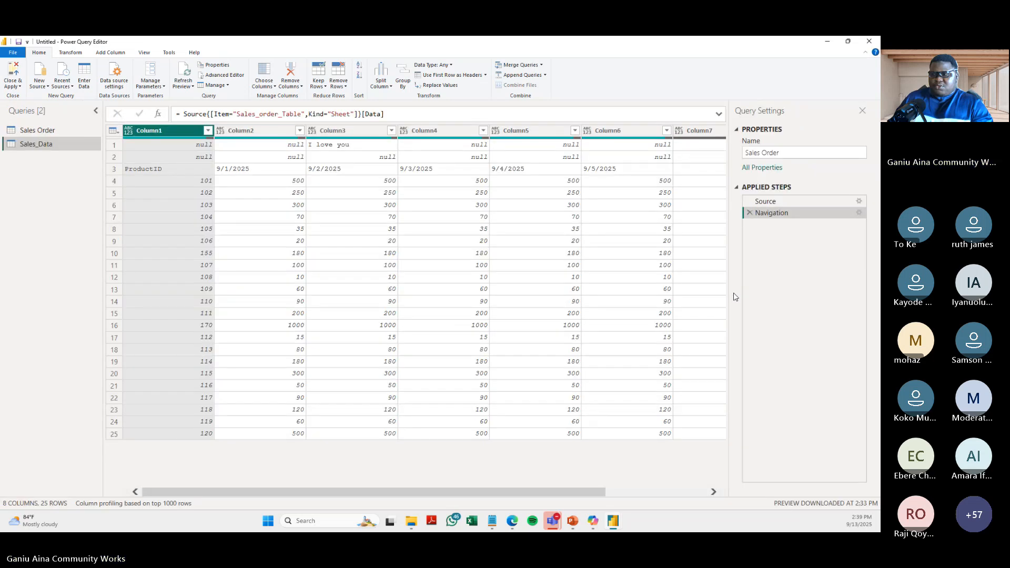
left_click(33, 132)
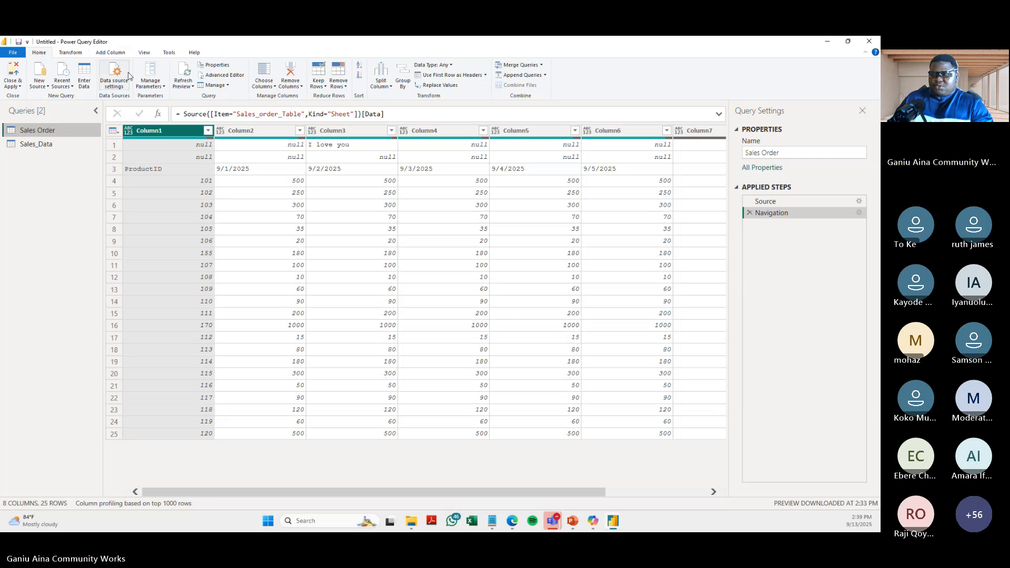
left_click(74, 53)
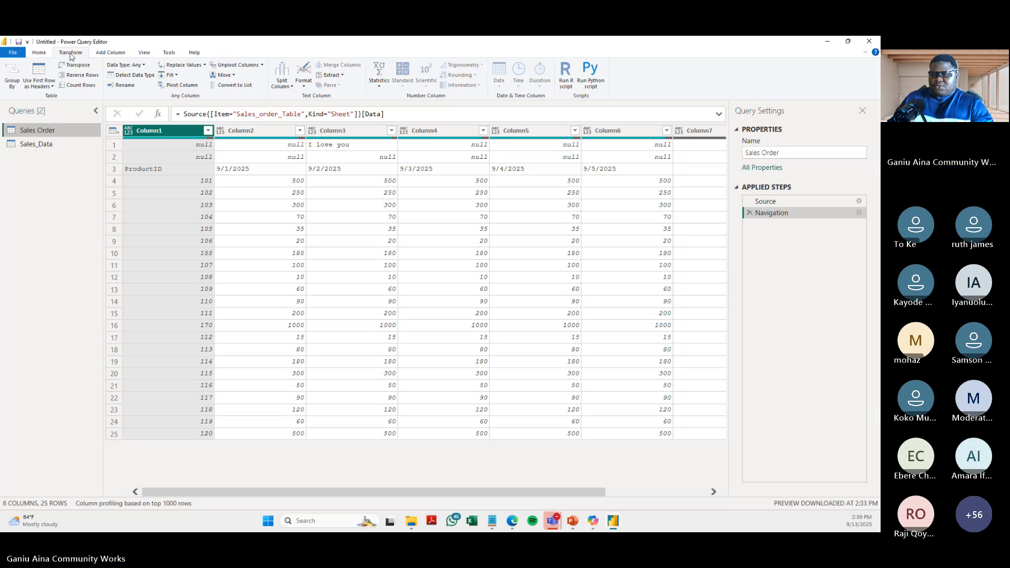
left_click(52, 54)
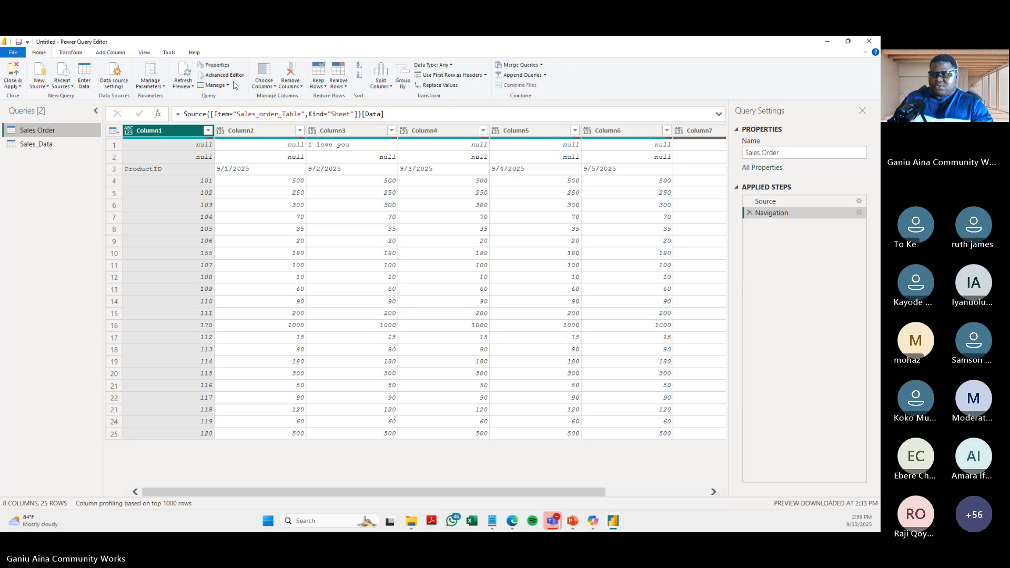
left_click(450, 75)
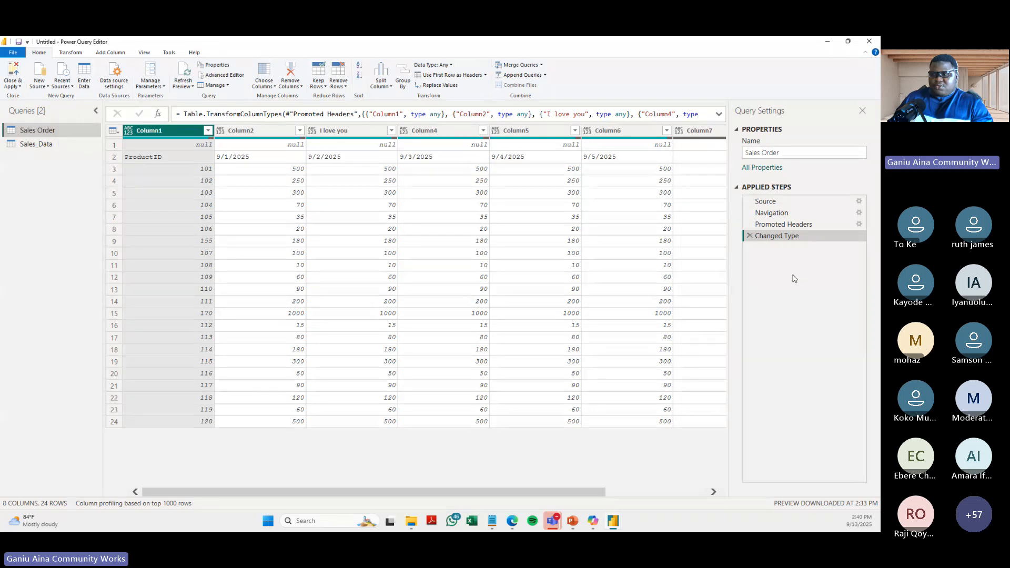
- Delete the newly added Changed Type and Promoted Headers steps from the Sales Order query
key("ctrl+plus")
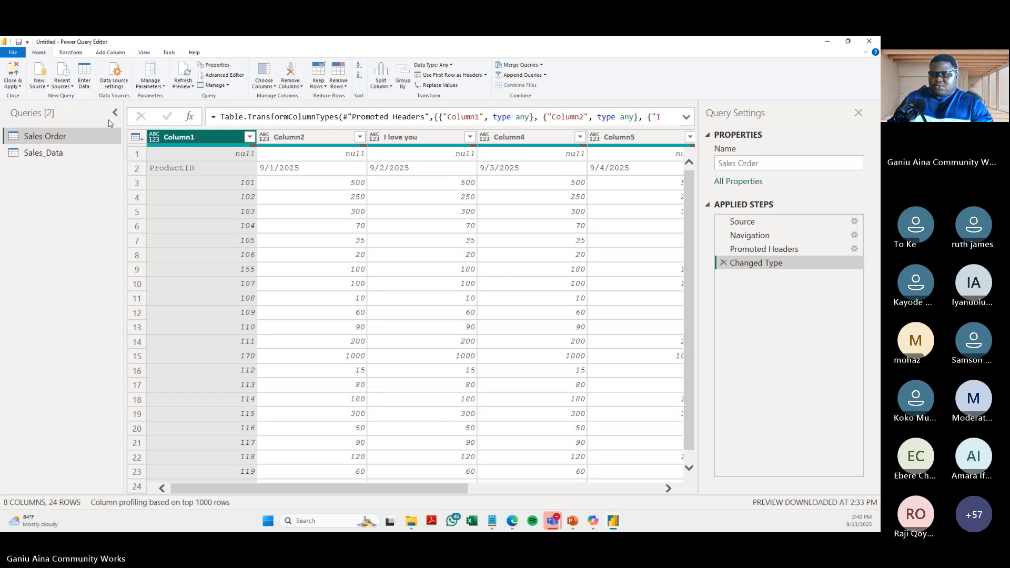
left_click_drag(122, 262, 81, 260)
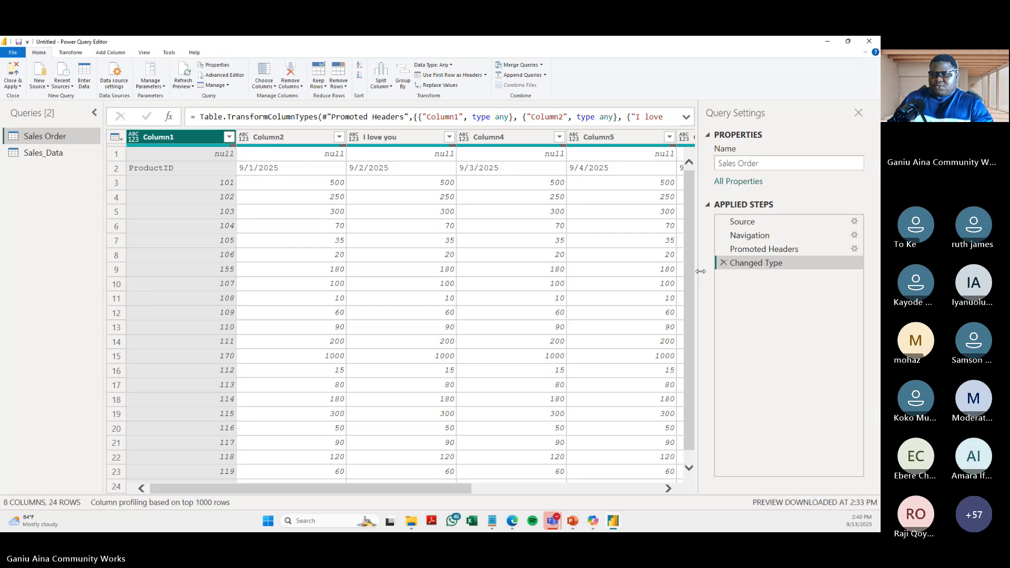
left_click_drag(701, 271, 721, 271)
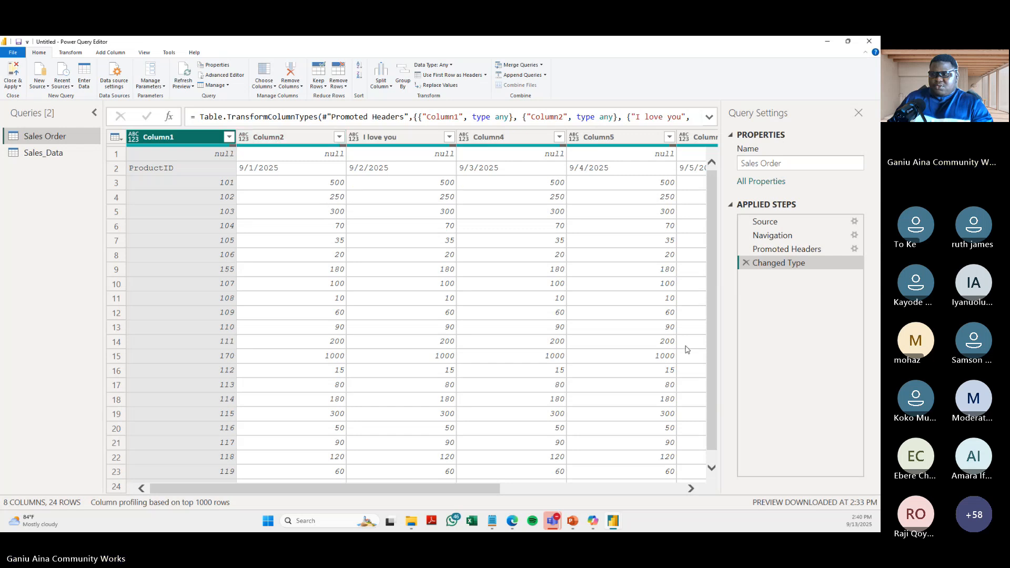
left_click(747, 263)
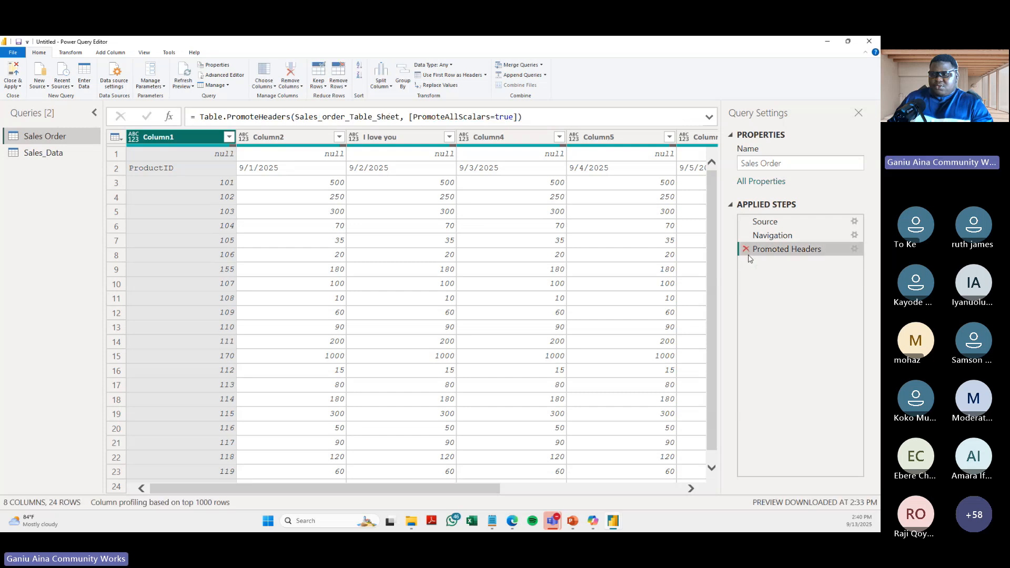
left_click(747, 250)
- Examine all columns of the Sales Order query, including the extra Column7 and Column8
left_click(576, 491)
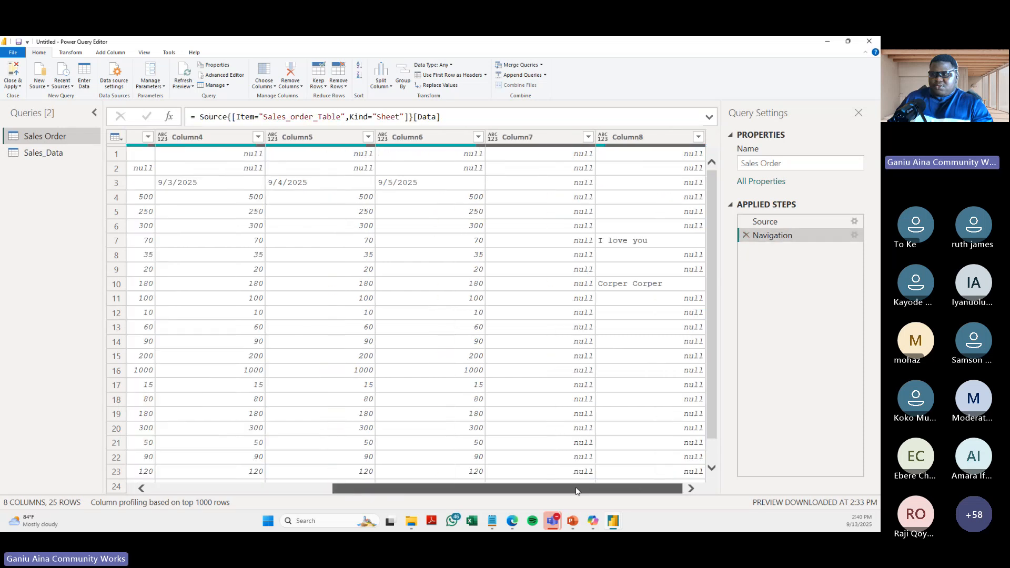
left_click_drag(557, 485, 301, 480)
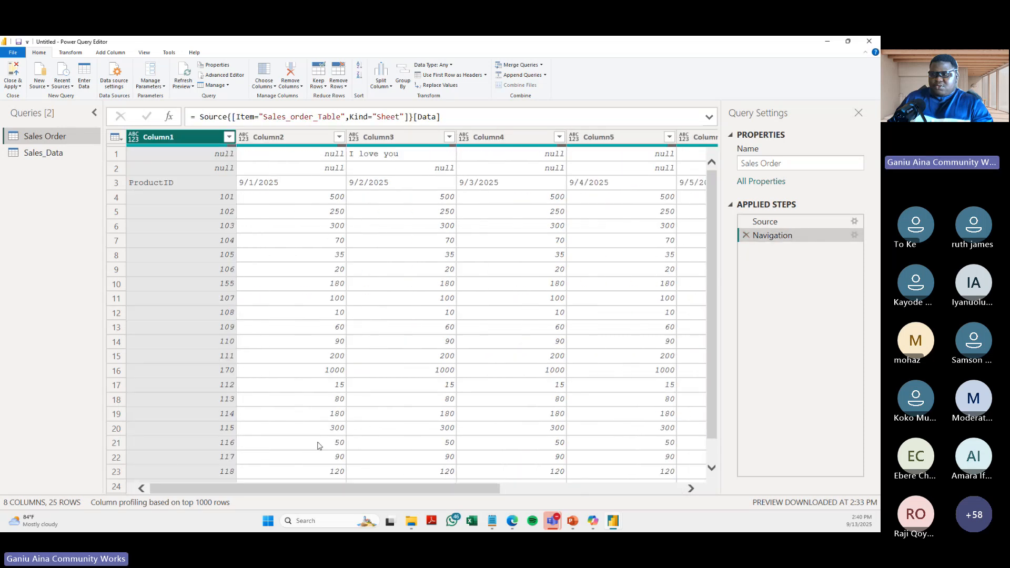
scroll(318, 446, "down", 1)
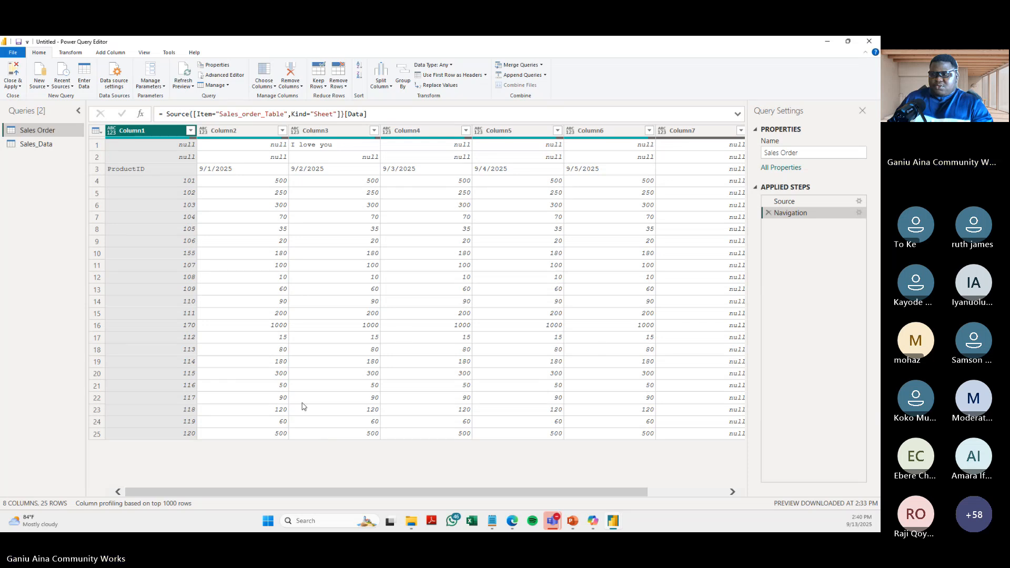
left_click_drag(319, 493, 361, 504)
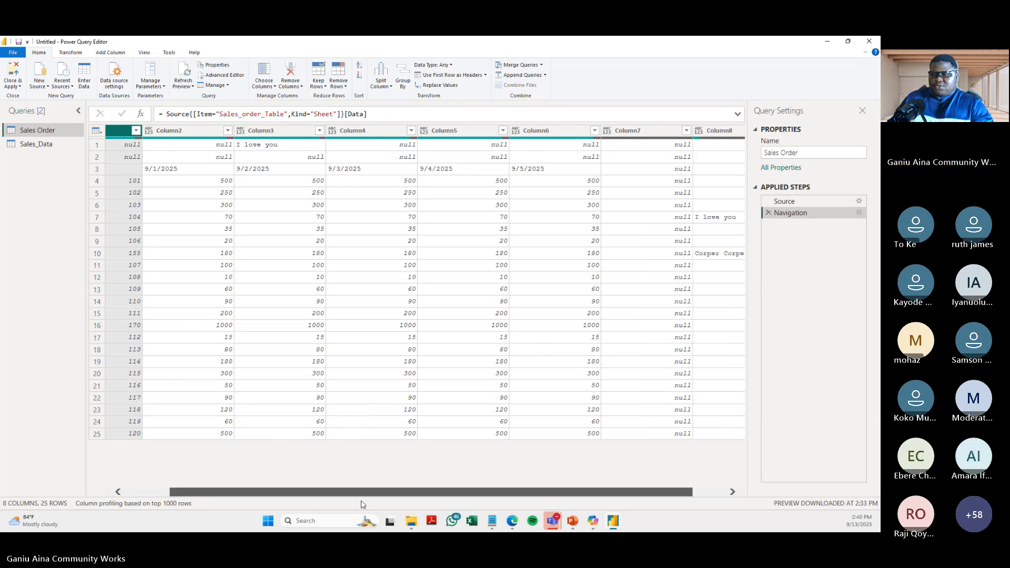
- Open the Sales_Data workbook in Excel, inspect cell C1 above the sales order table, and return to Power Query Editor
left_click(411, 521)
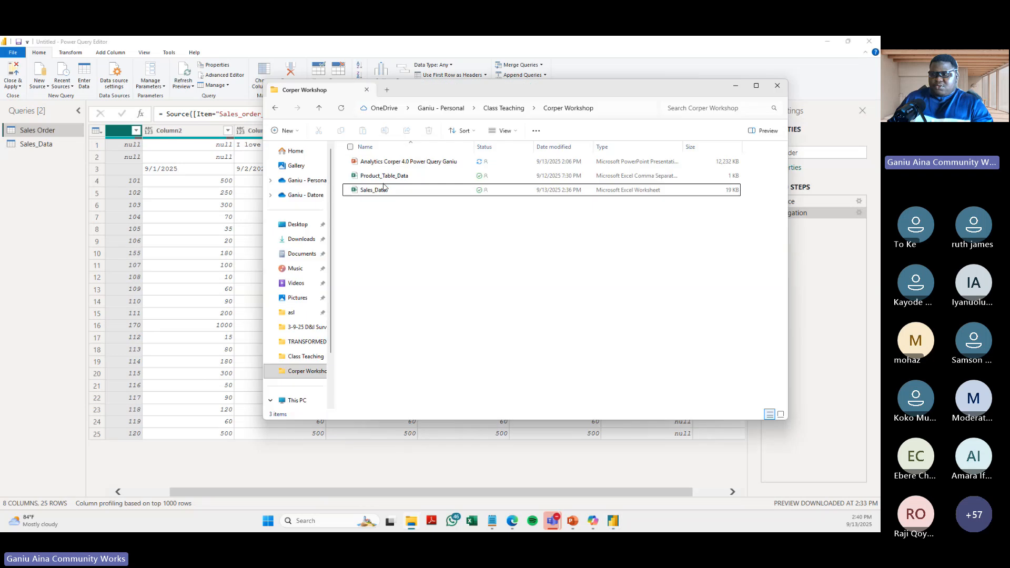
left_click(446, 189)
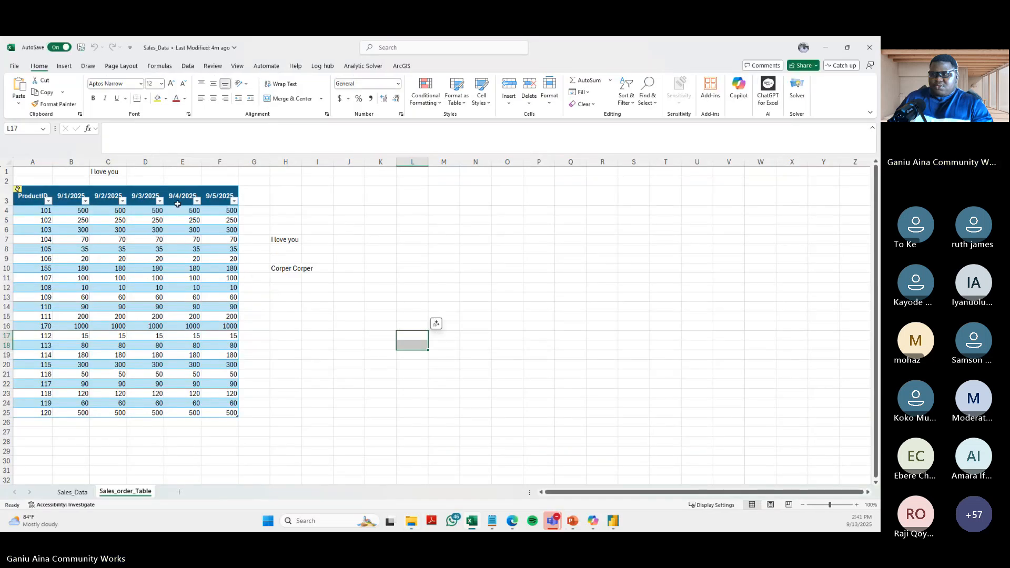
left_click(100, 171)
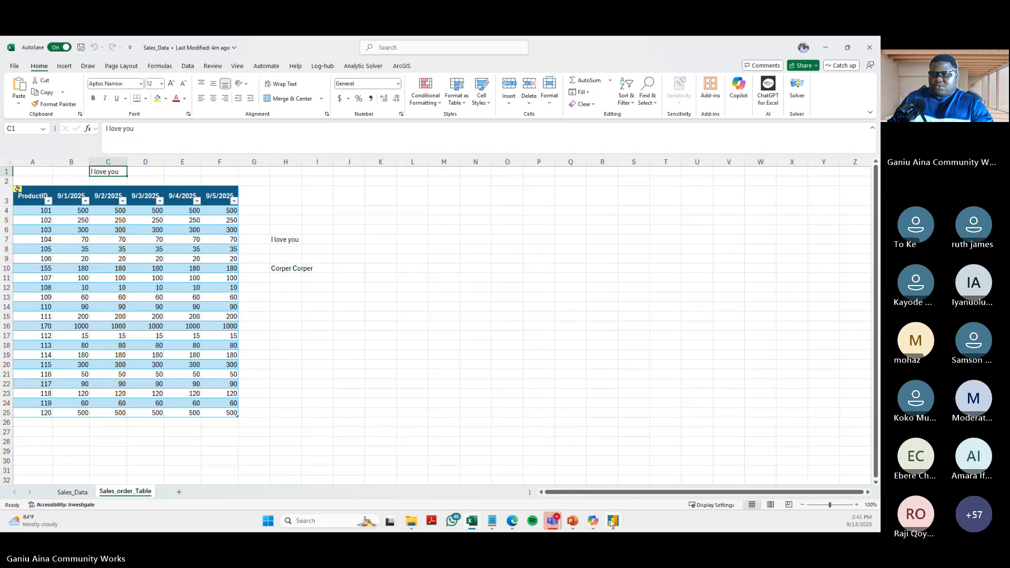
mouse_move(614, 521)
left_click(647, 472)
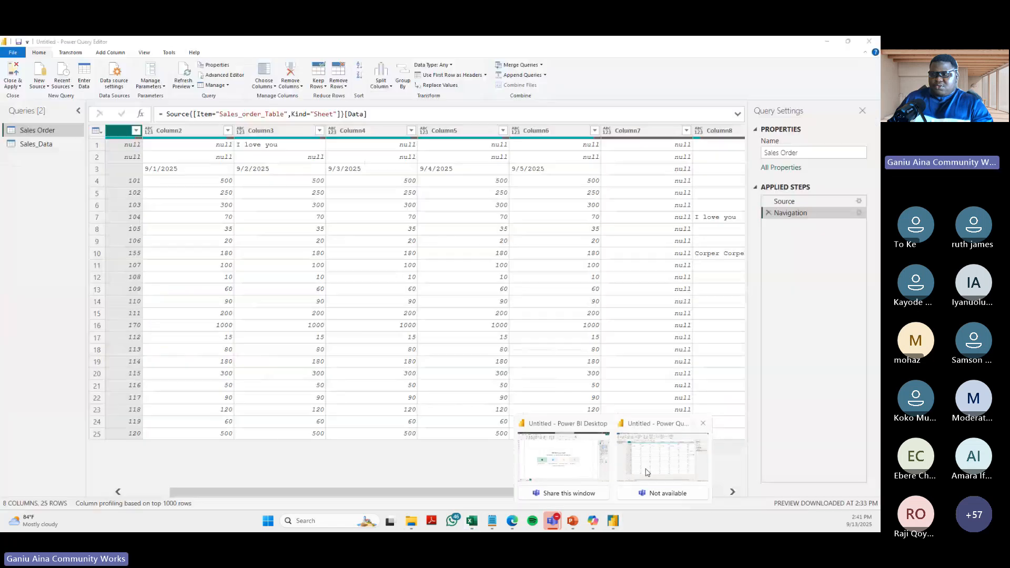
- Try to create a new Excel workbook query from the Sales_Data file
right_click(38, 153)
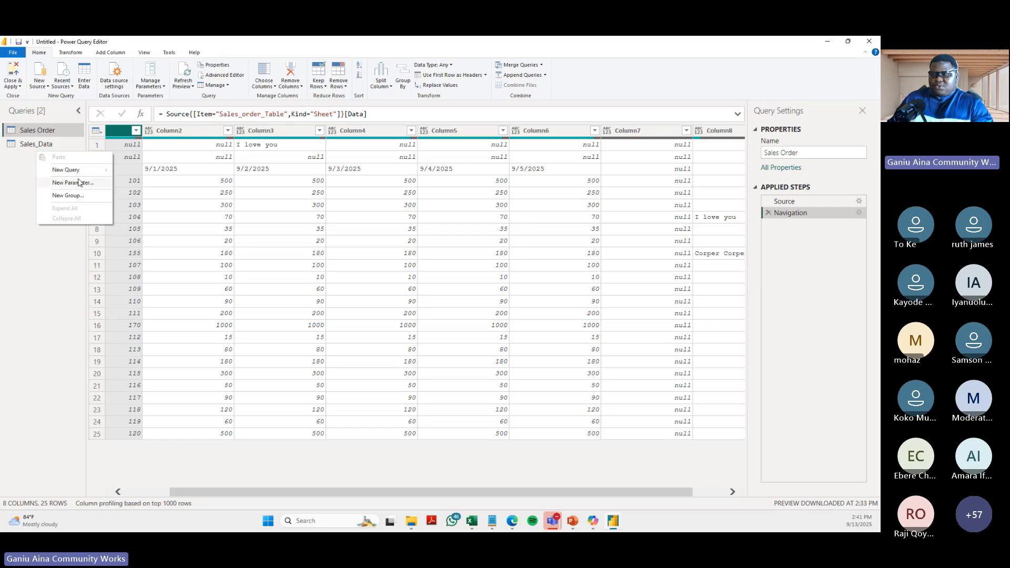
mouse_move(77, 172)
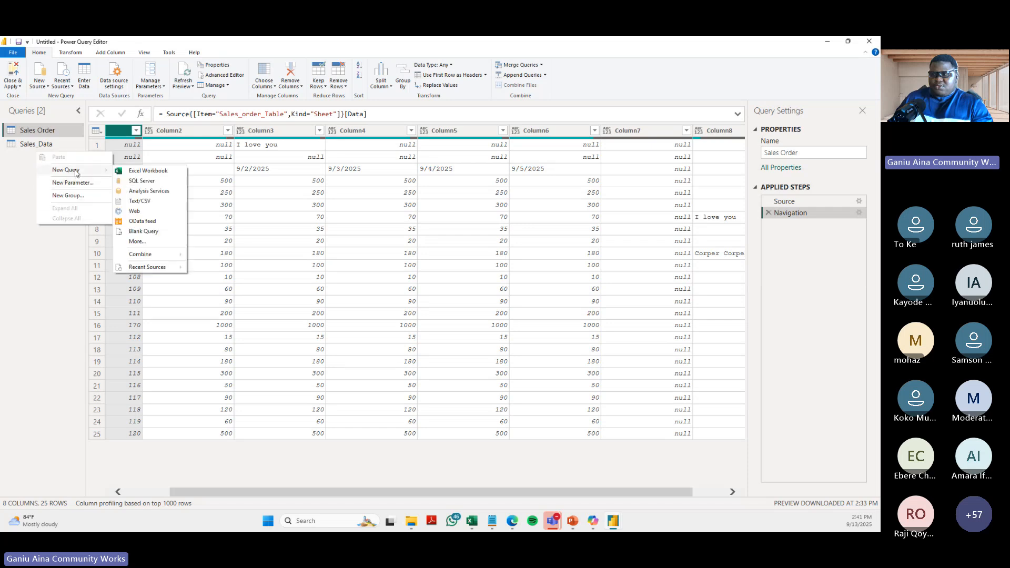
left_click(136, 170)
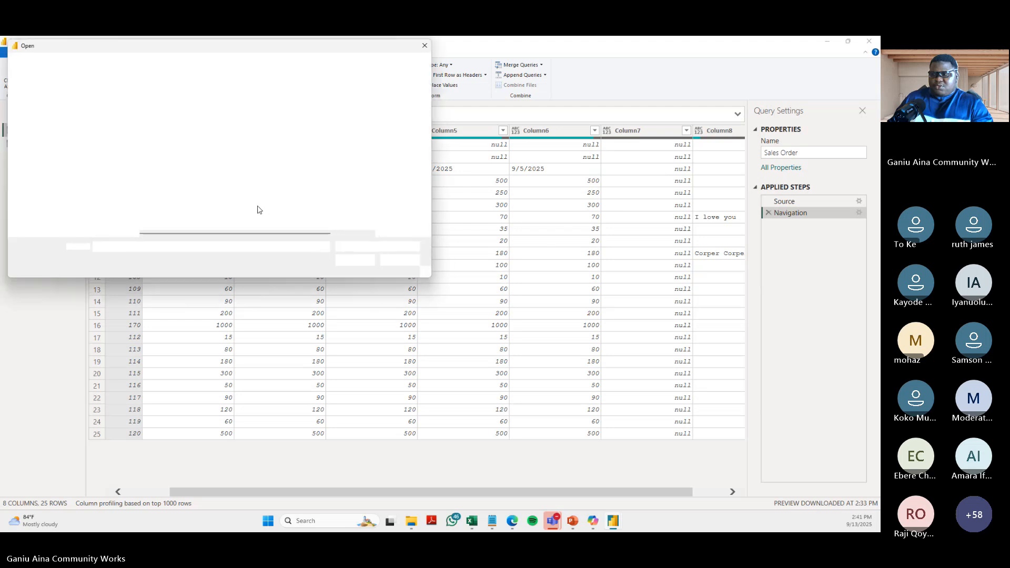
left_click(174, 112)
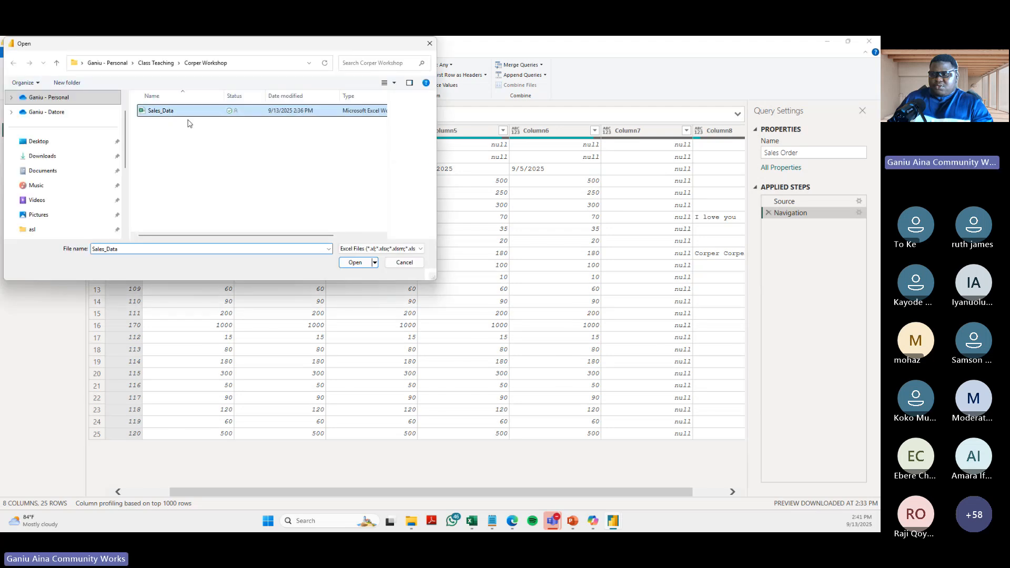
left_click(356, 262)
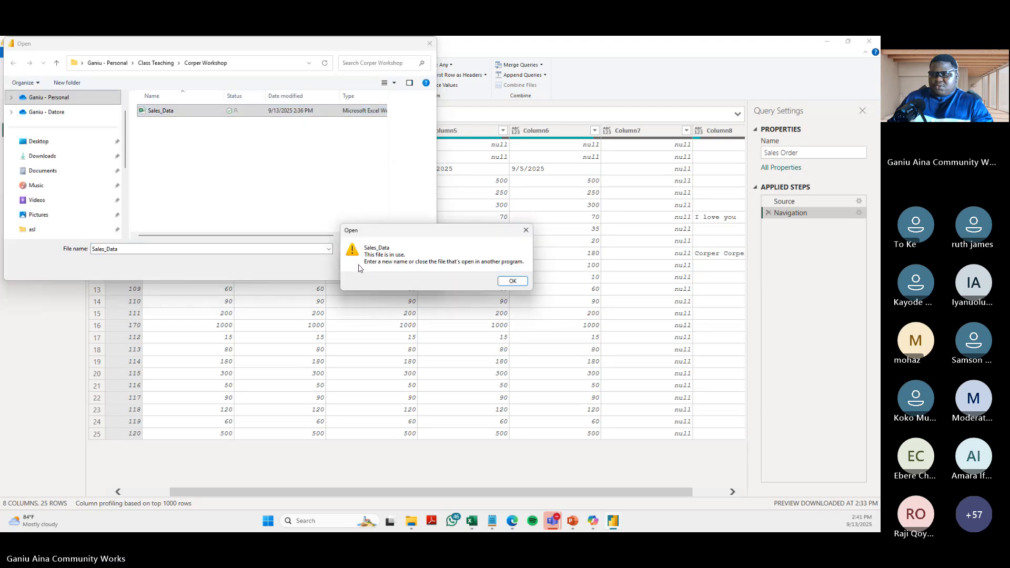
left_click(512, 280)
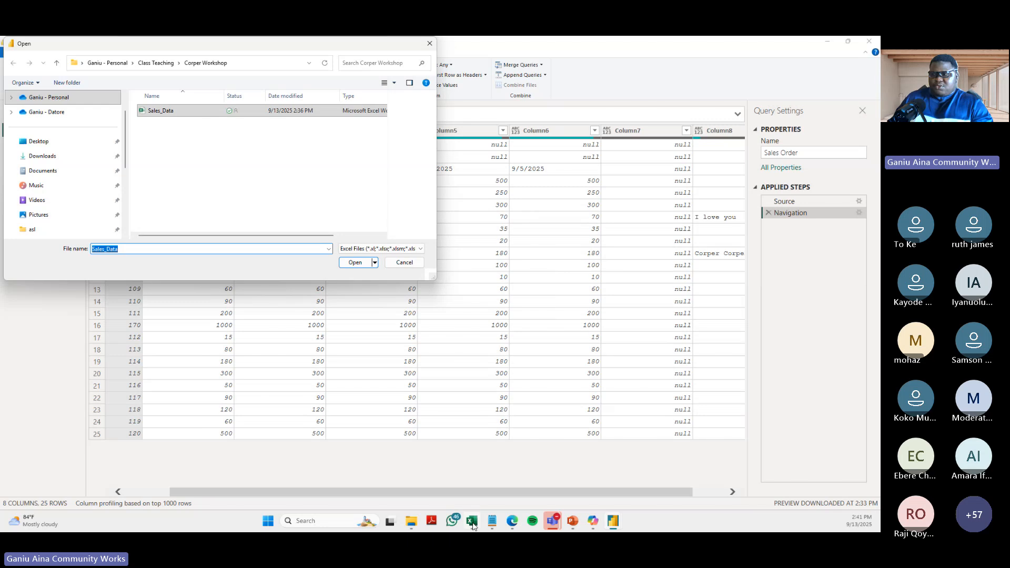
- Close the workbook in Excel, open Sales_Data in the Navigator, and compare previews of the sales_order_table table and the Sales_order_Table sheet
left_click(473, 526)
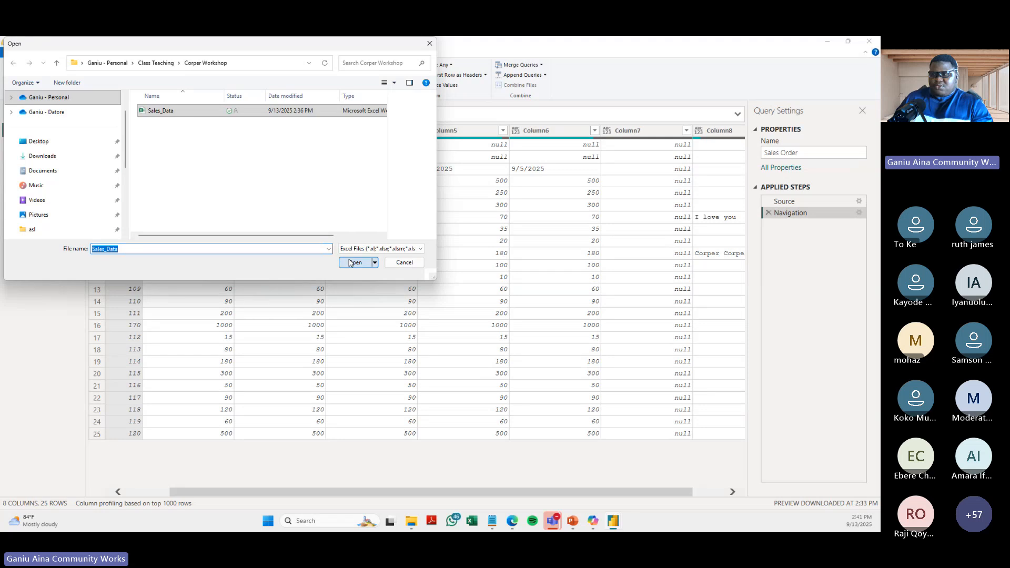
left_click(351, 262)
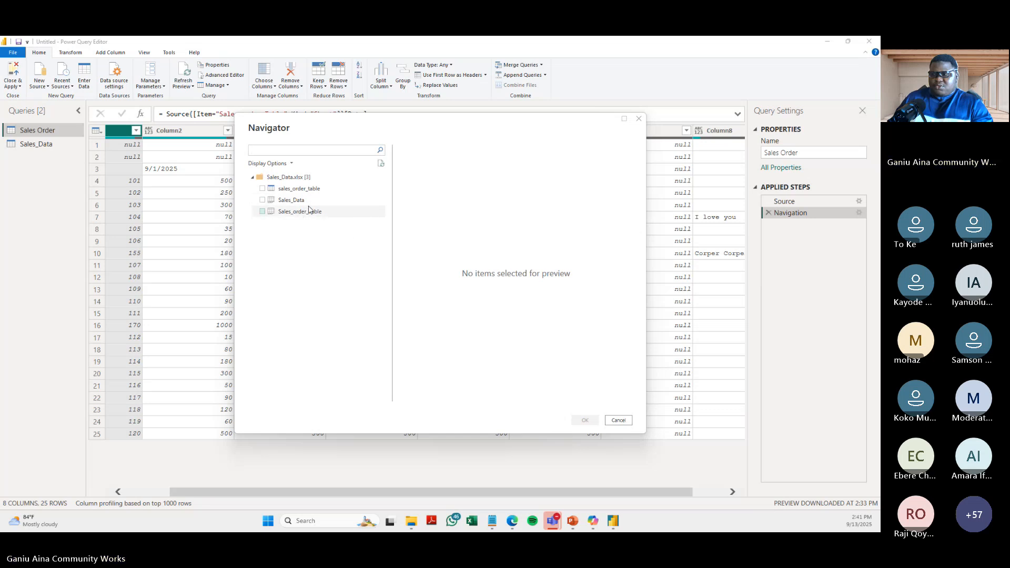
left_click(299, 191)
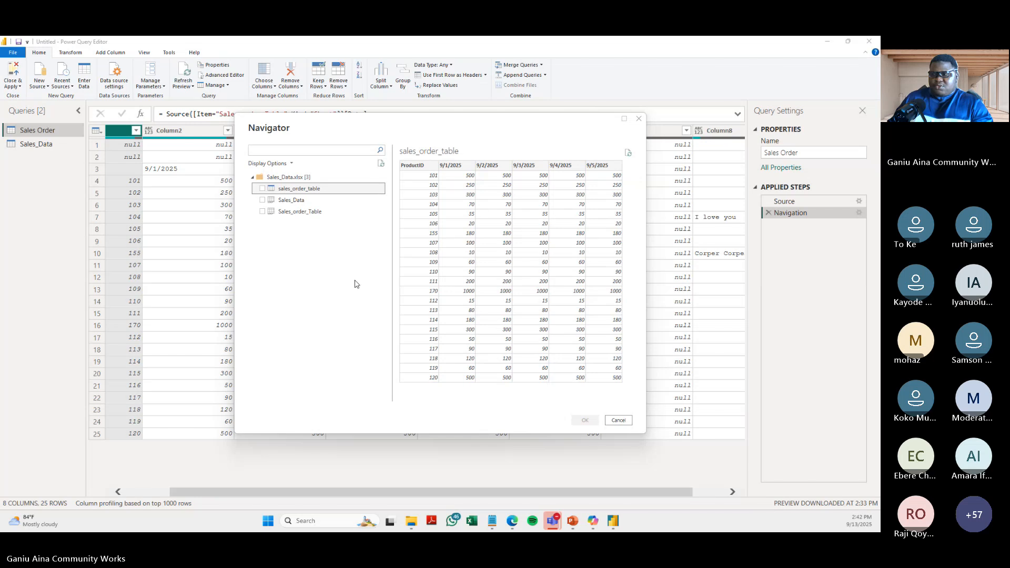
left_click(325, 212)
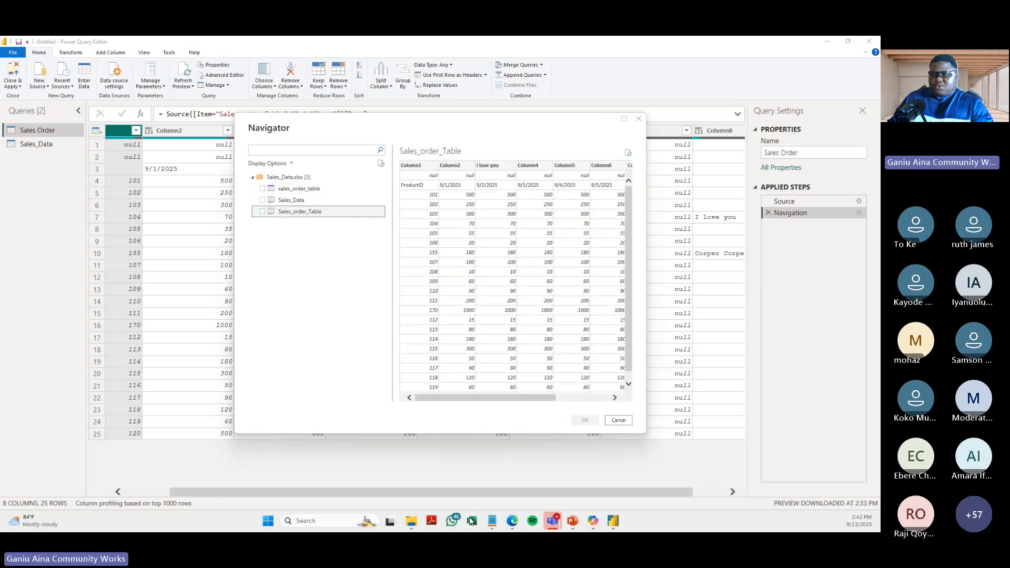
- Reopen the Sales_Data workbook in Excel and inspect the stray text in cells C1, H7 and H10 outside the table
left_click(411, 521)
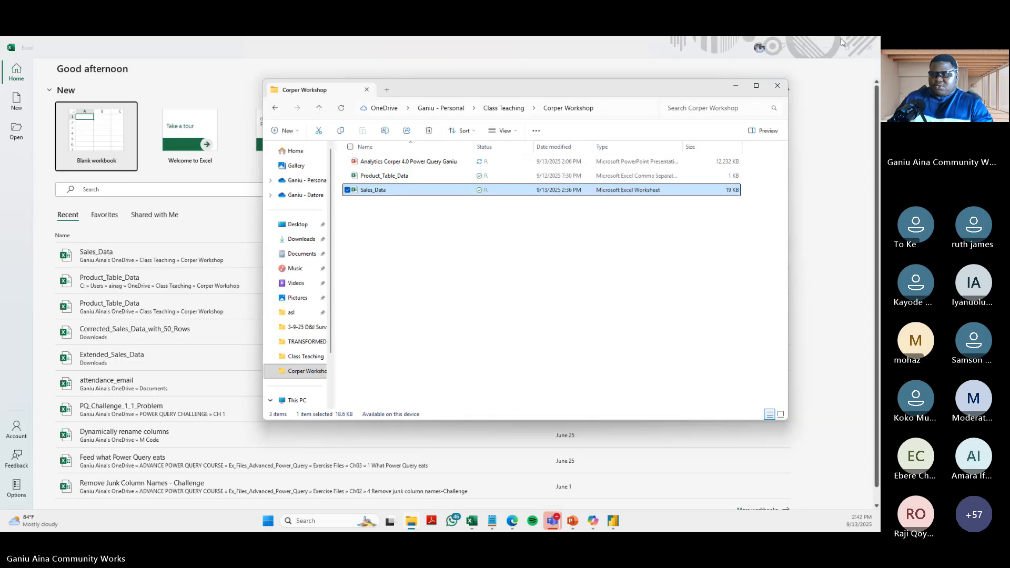
left_click(869, 46)
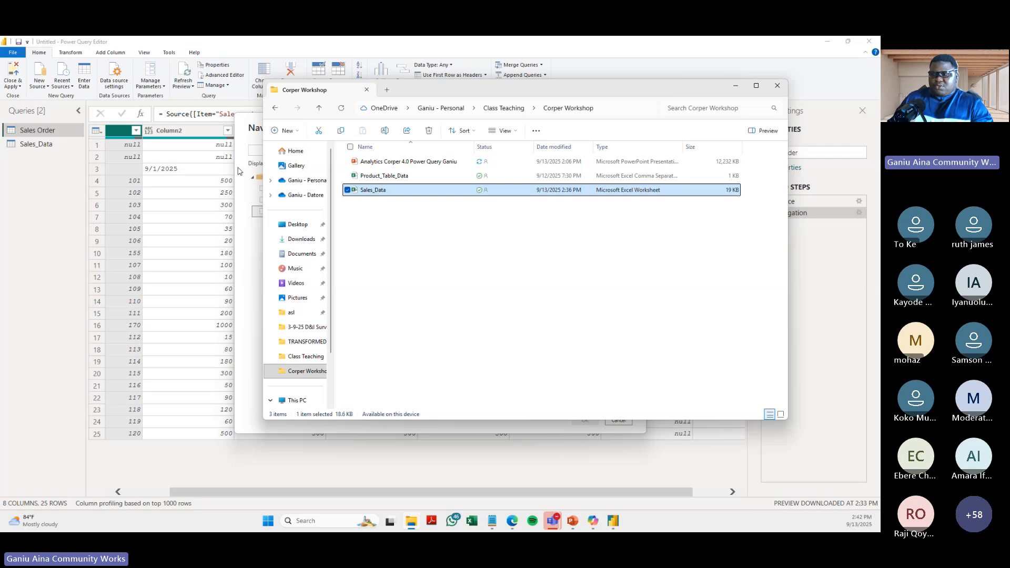
left_click(258, 264)
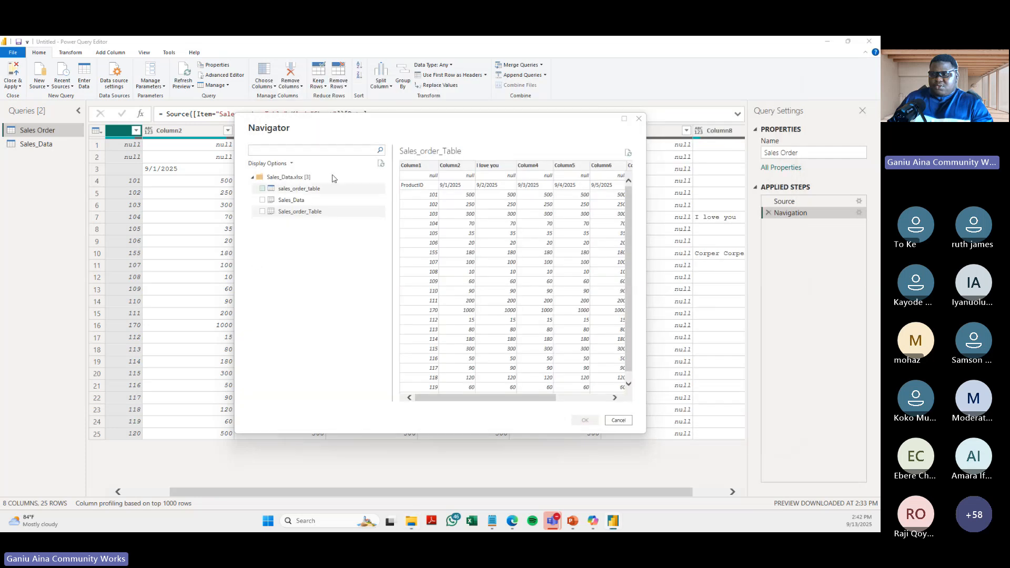
left_click(413, 523)
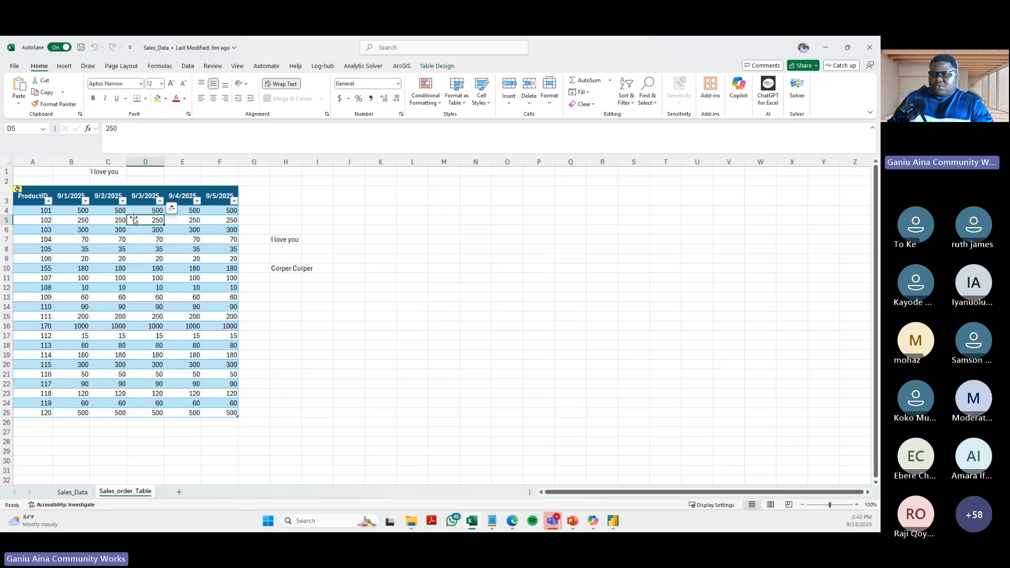
left_click(103, 172)
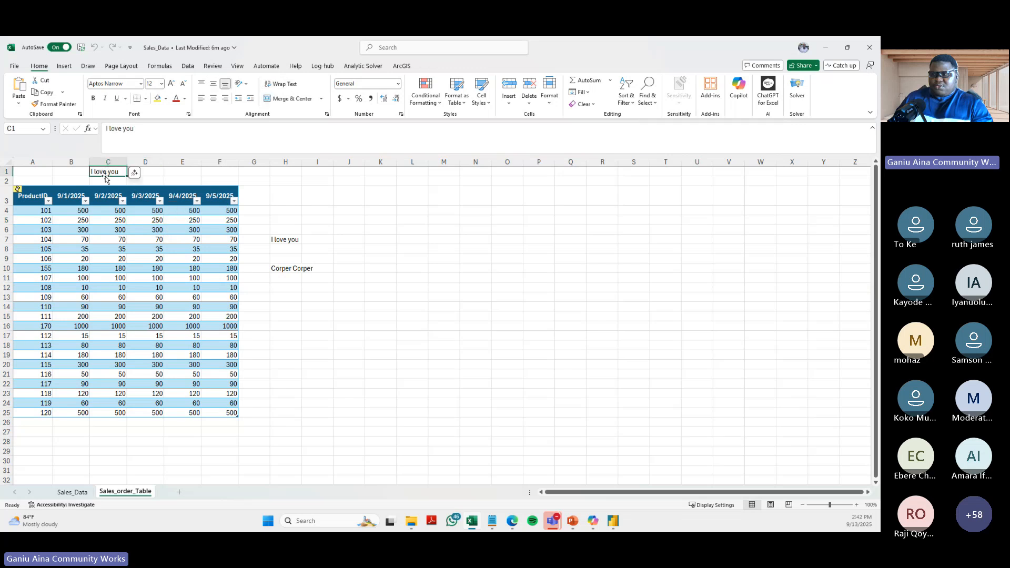
left_click(292, 240)
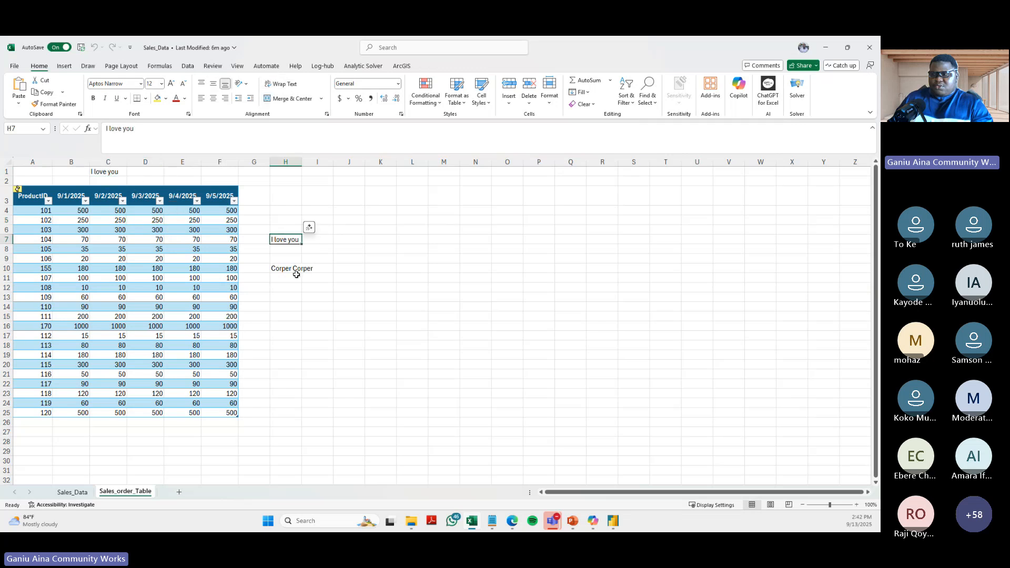
left_click(289, 269)
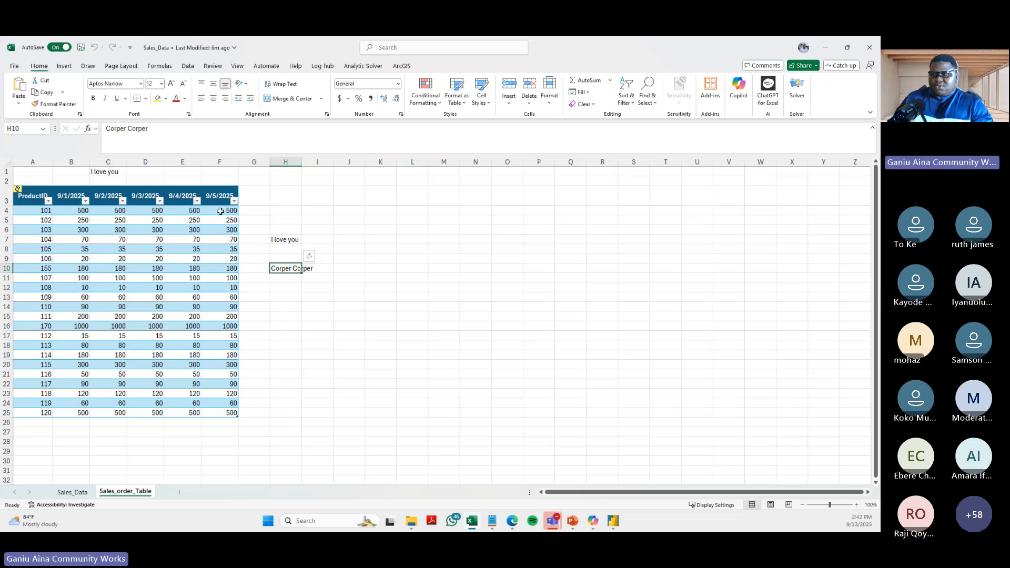
- Check the table name and design settings of the formatted table on the Sales_order_Table sheet
left_click(169, 249)
left_click(436, 67)
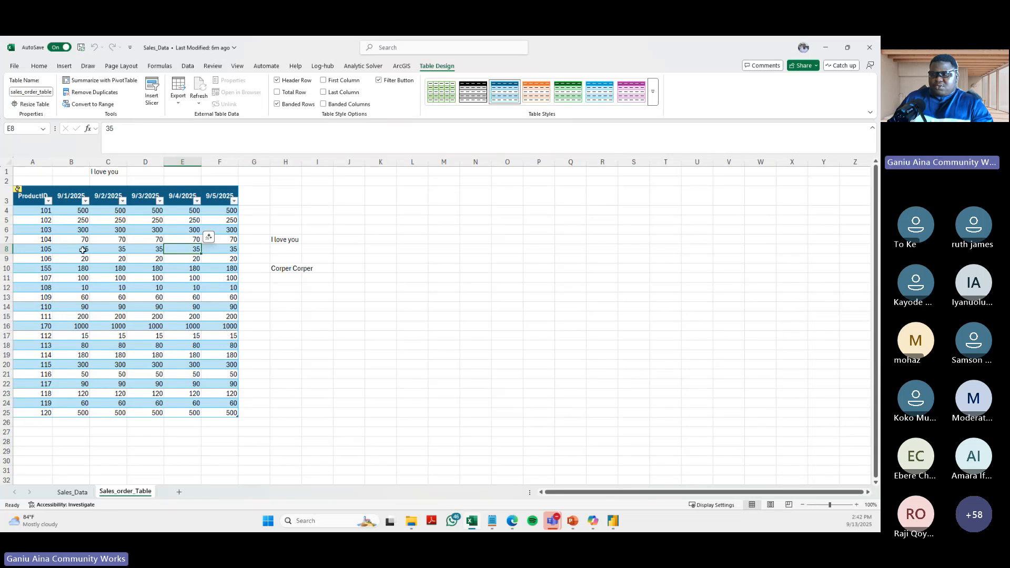
left_click(105, 249)
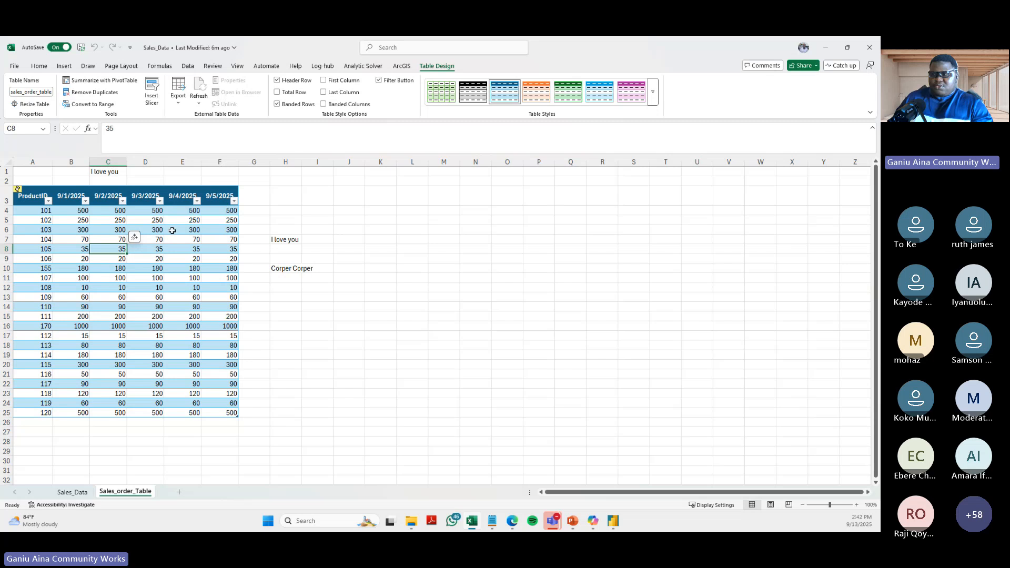
- Return to the Navigator, try to preview sales_order_table and the Sales_order_Table sheet again, and close it without importing
mouse_move(613, 521)
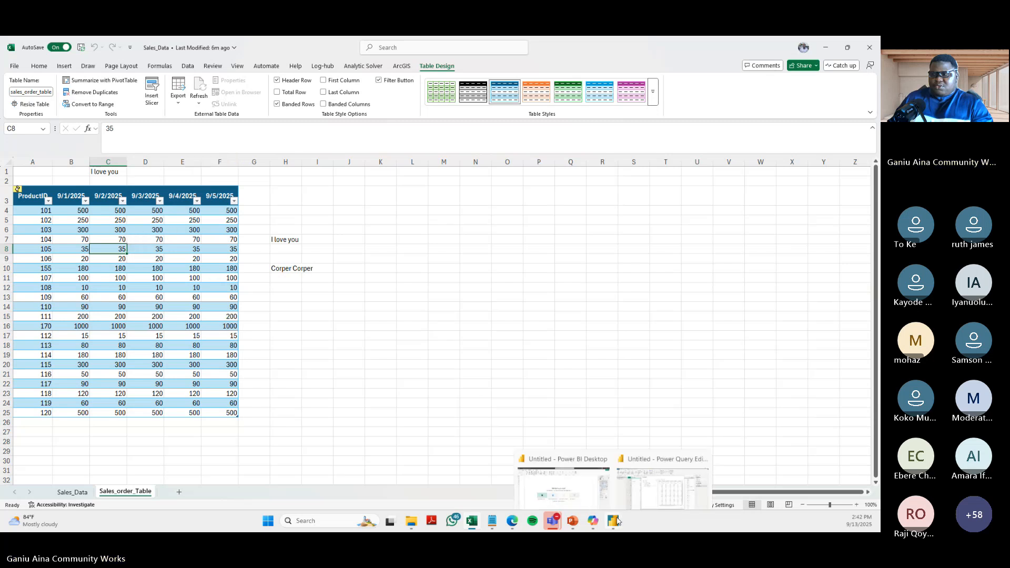
left_click(659, 477)
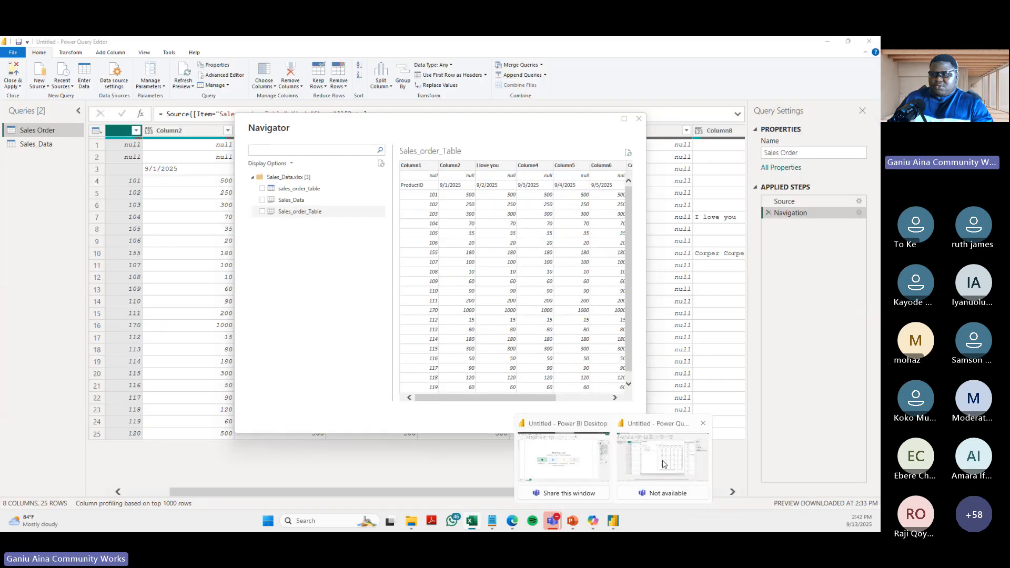
left_click(298, 189)
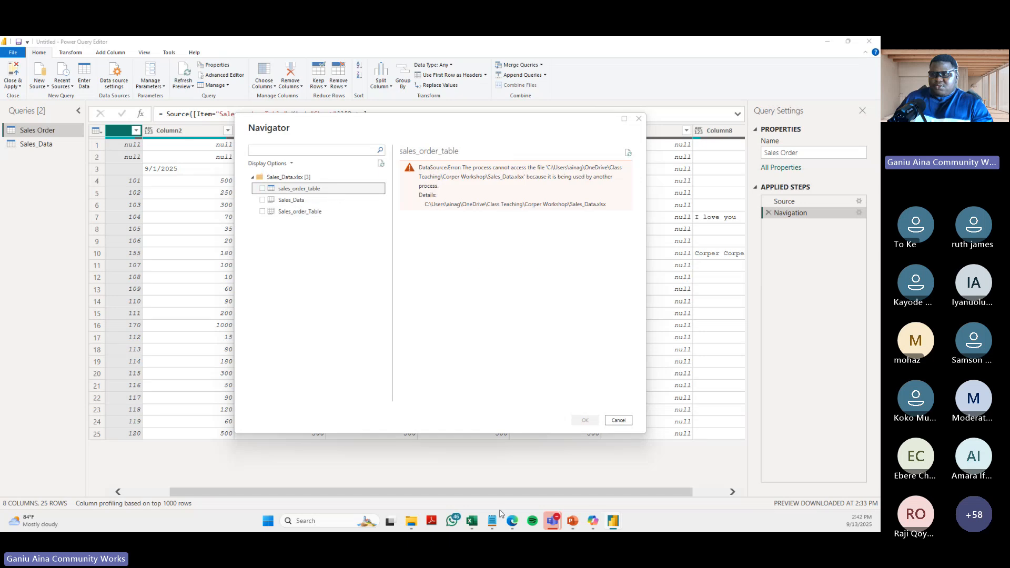
mouse_move(479, 522)
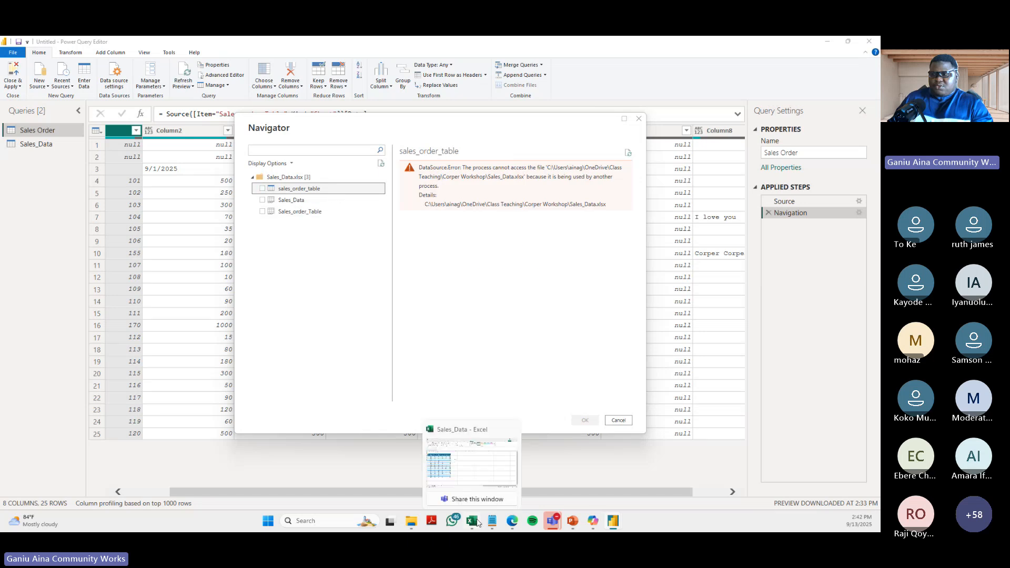
left_click(319, 211)
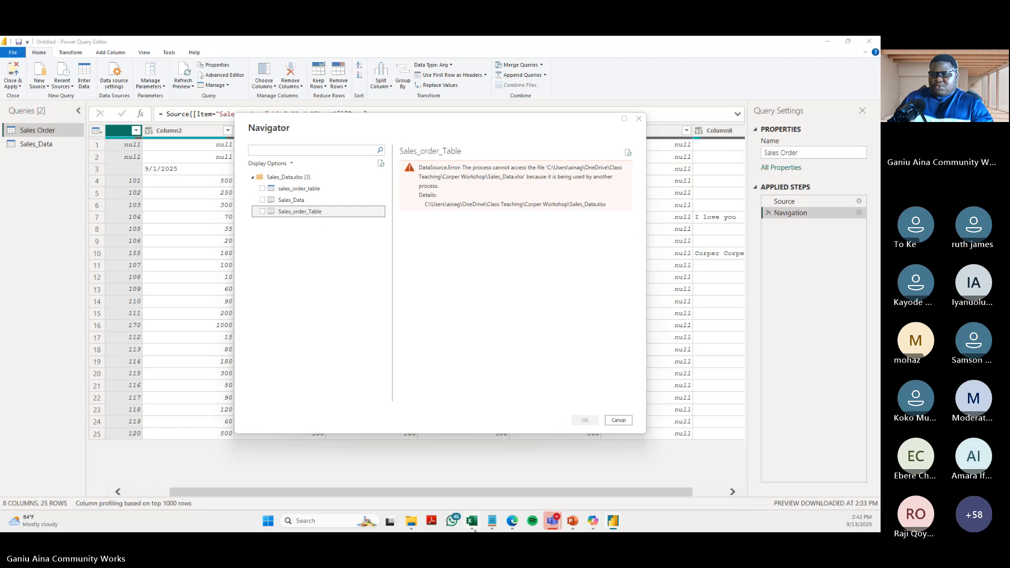
mouse_move(477, 522)
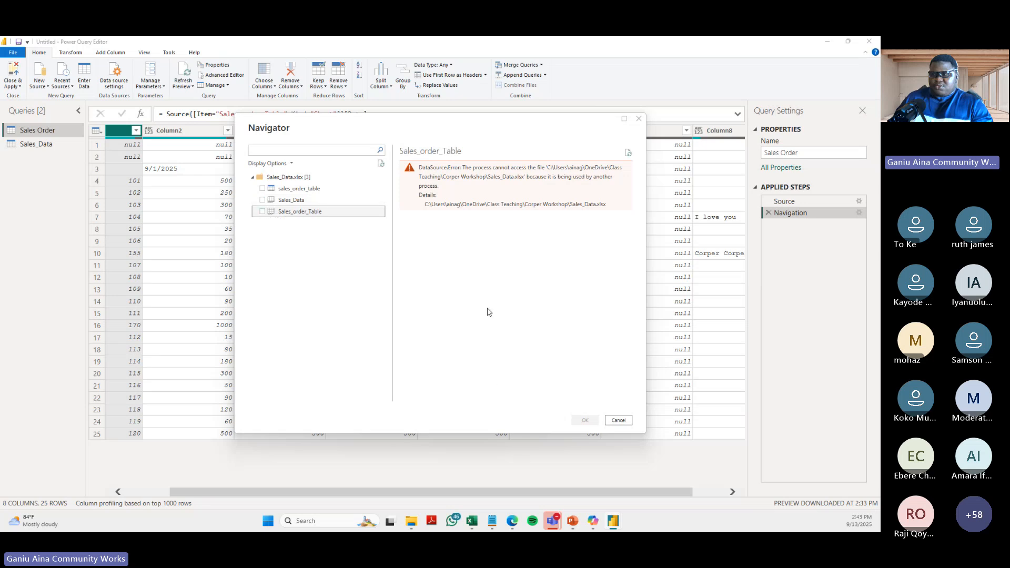
left_click(639, 119)
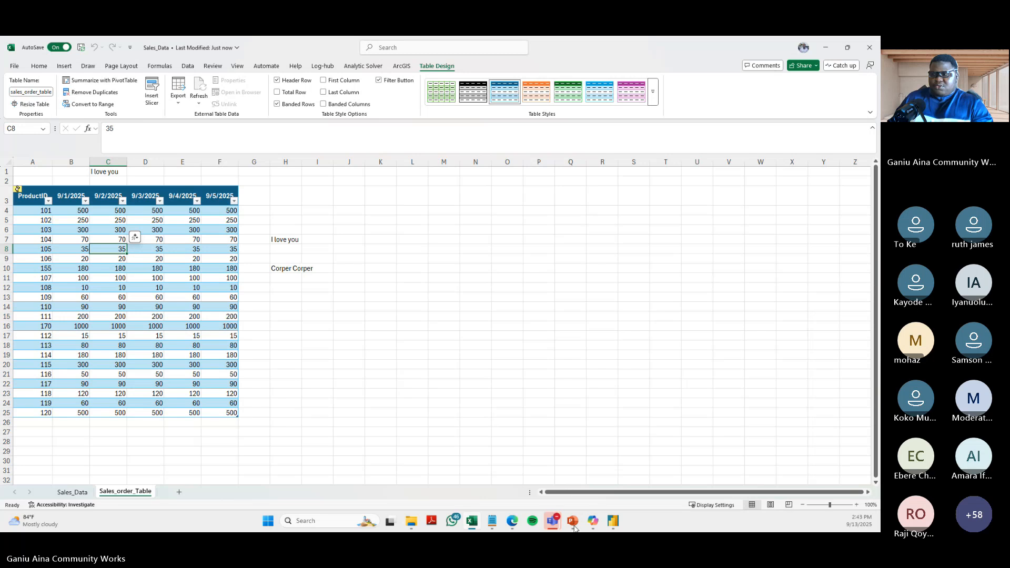
- Return to Power Query Editor and examine the first product row and the ProductID header row in Column1 of the Sales Order query
left_click(613, 522)
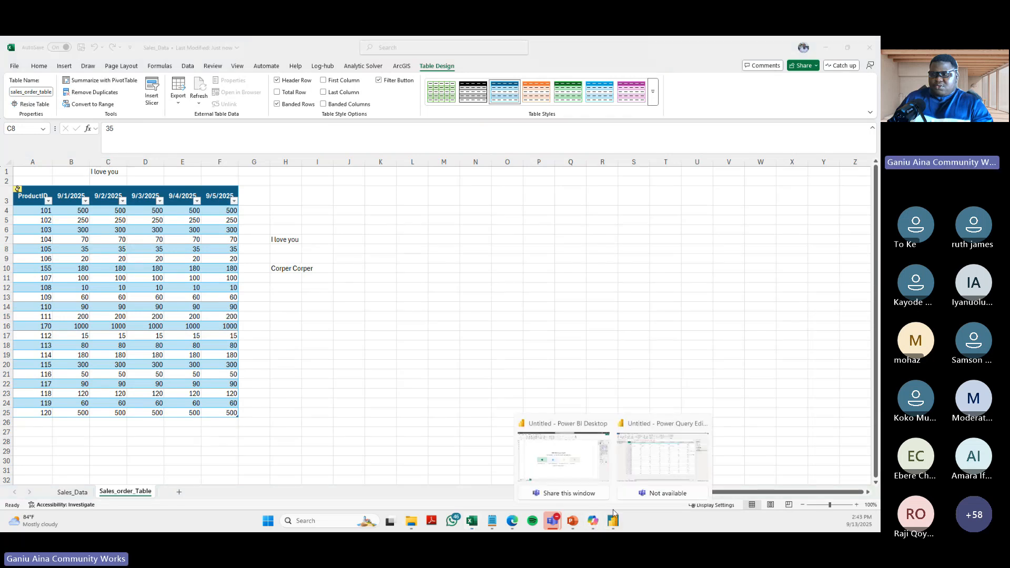
left_click(654, 462)
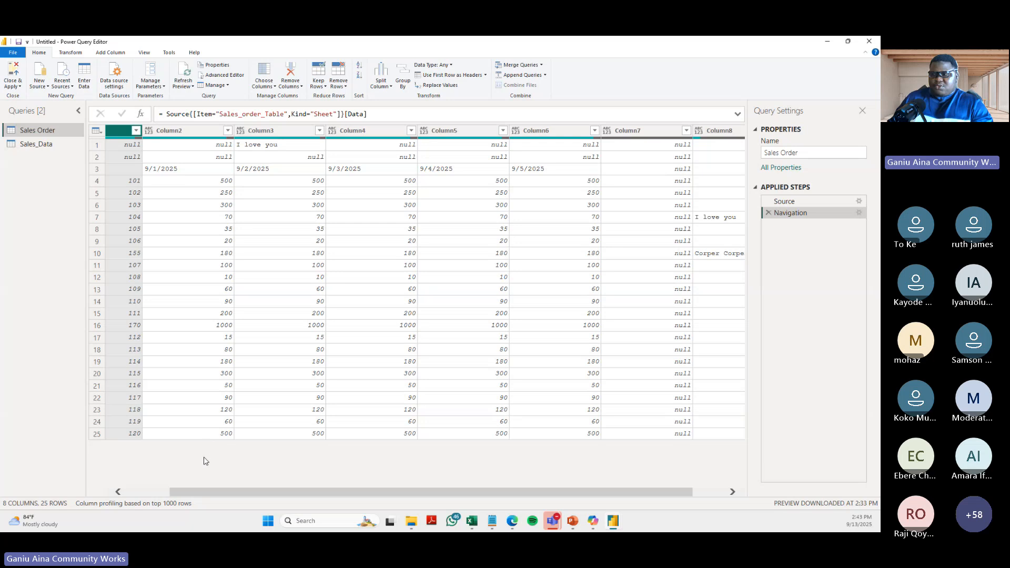
left_click_drag(192, 495, 147, 495)
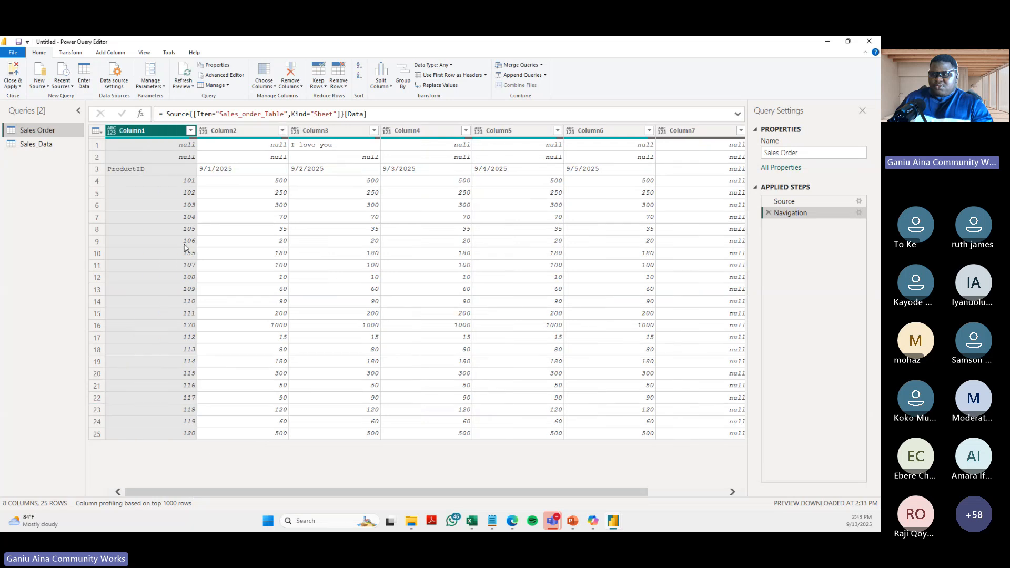
left_click(168, 183)
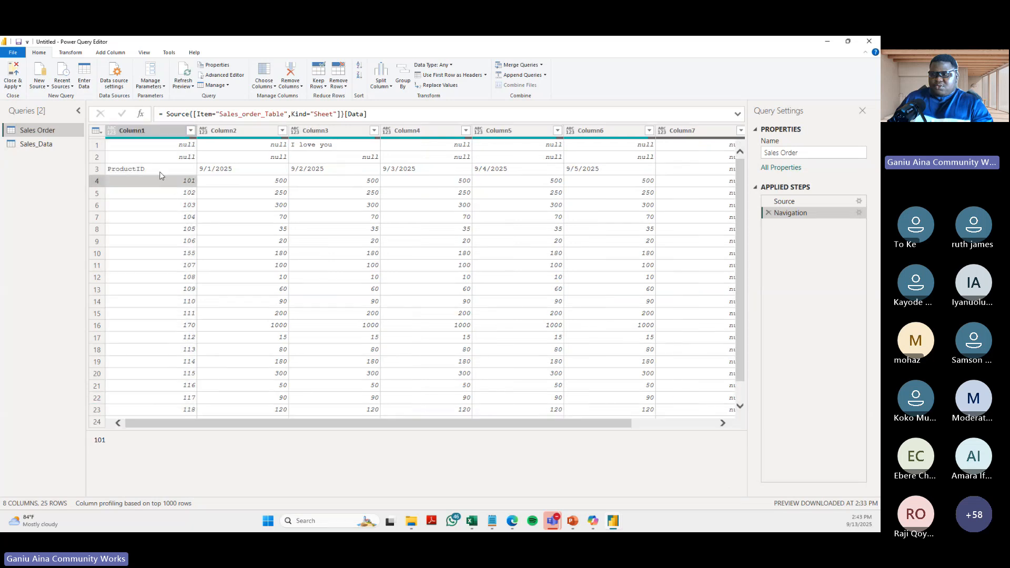
left_click(160, 171)
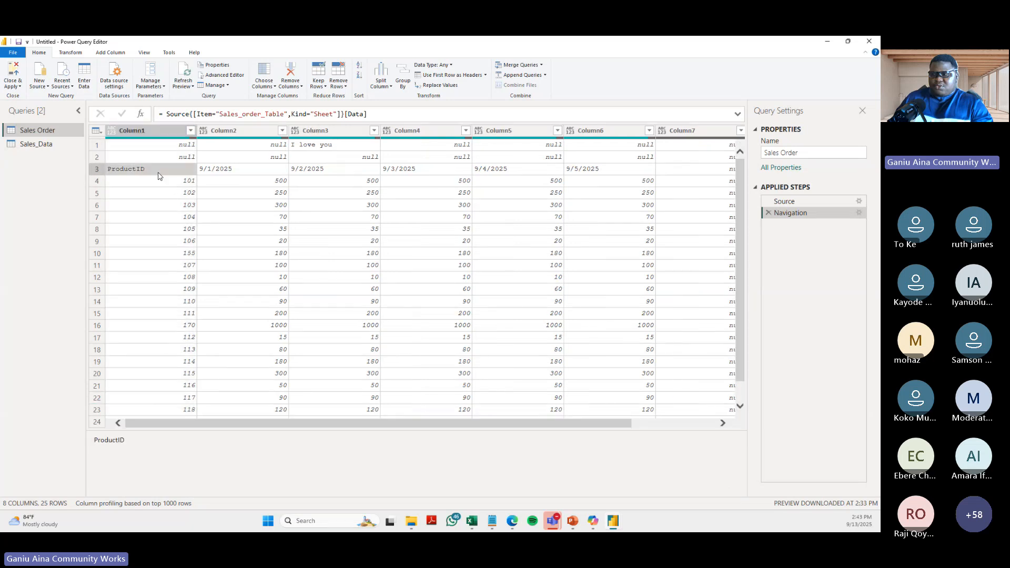
- Compare Column1 of the Sales Order query with columns A, B and C of the Sales_order_Table sheet in Excel, returning to Power Query Editor
left_click(158, 128)
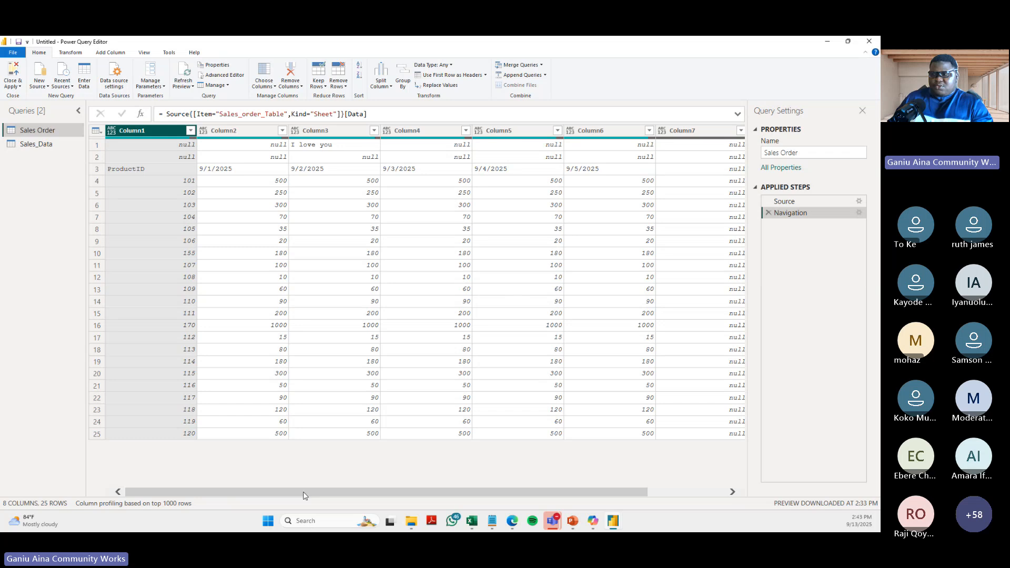
mouse_move(304, 495)
left_mouse_down()
mouse_move(469, 499)
mouse_move(303, 497)
left_mouse_up()
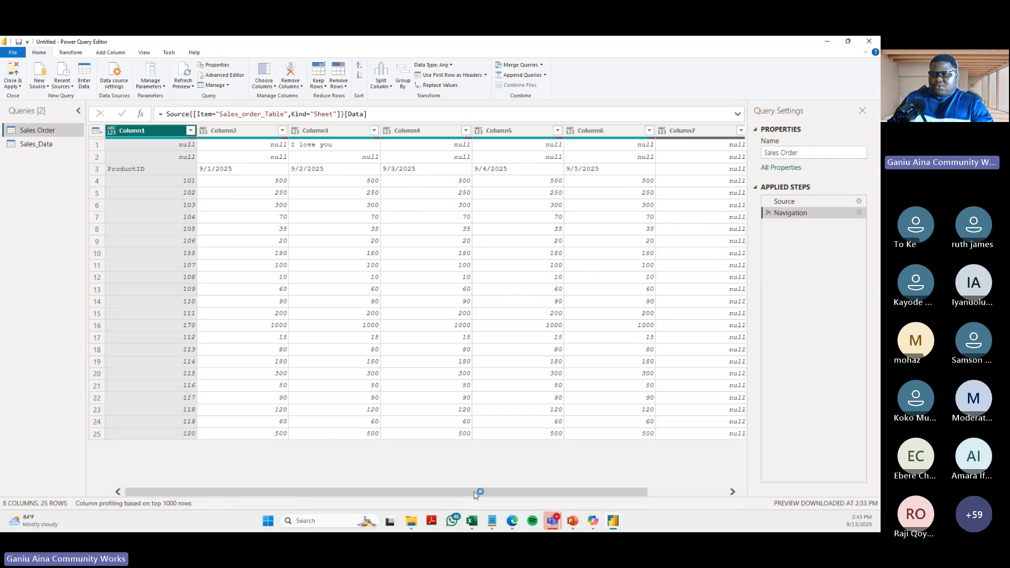
left_click(472, 522)
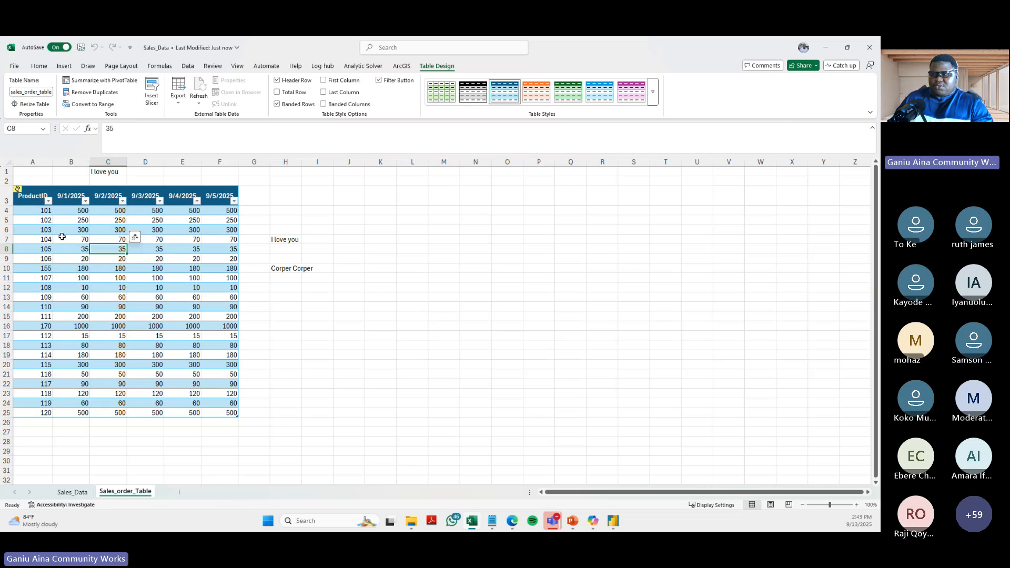
left_click(32, 162)
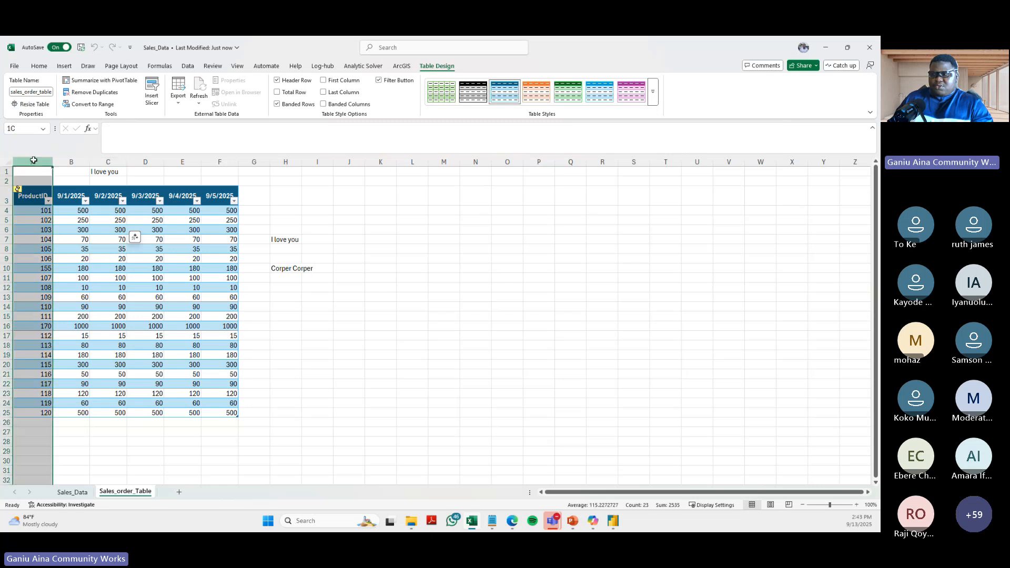
left_click(74, 162)
left_click(108, 162)
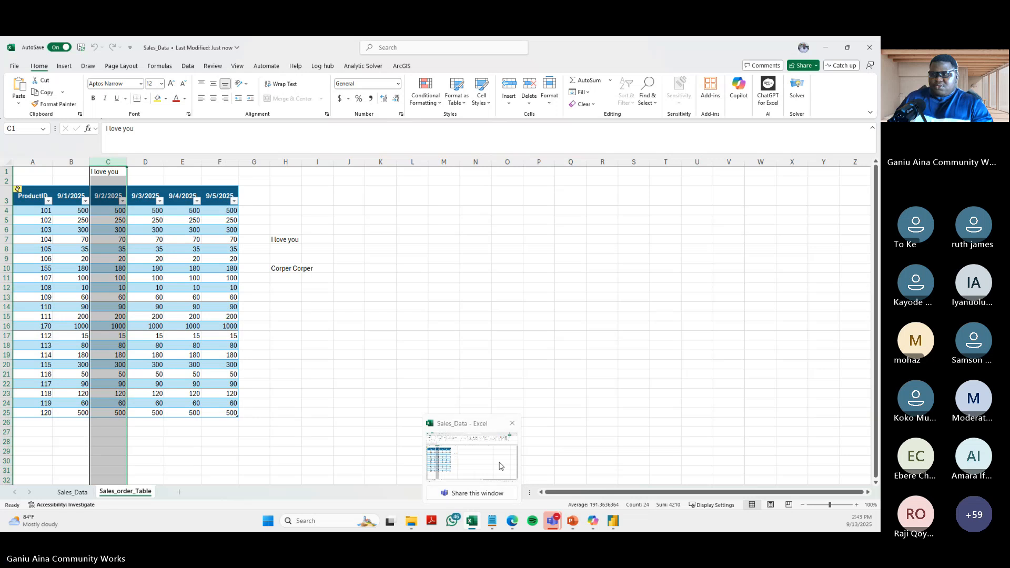
mouse_move(615, 527)
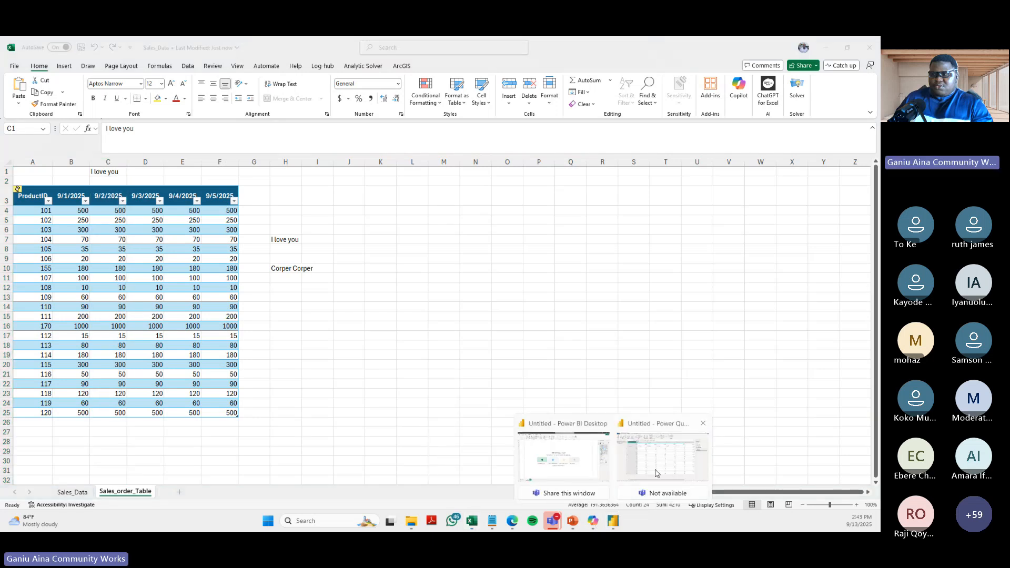
left_click(684, 455)
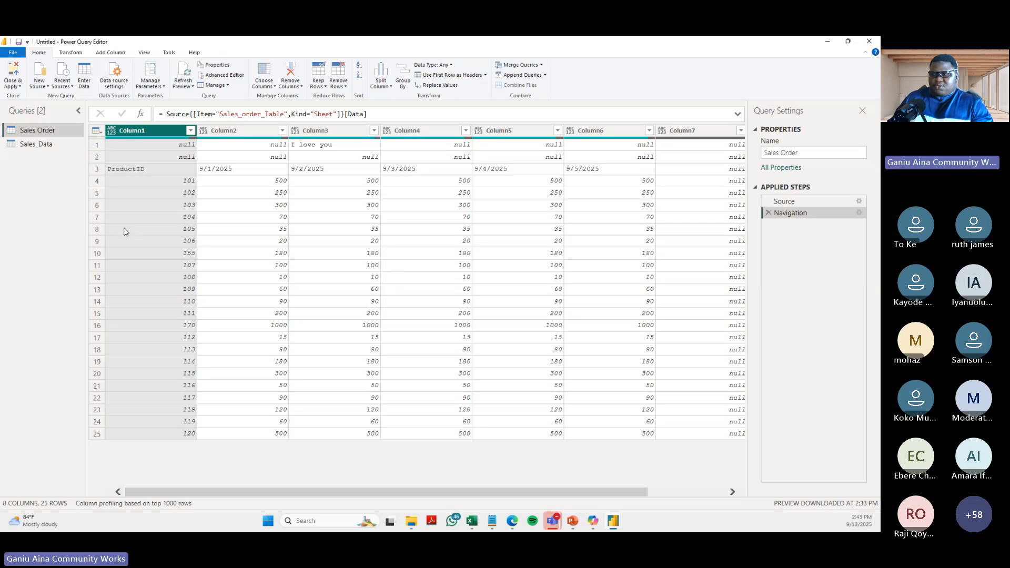
- Check rows 2 and 1 of the Sales Order query and close the Sales_Data workbook in Excel to release the source file
left_click(96, 154)
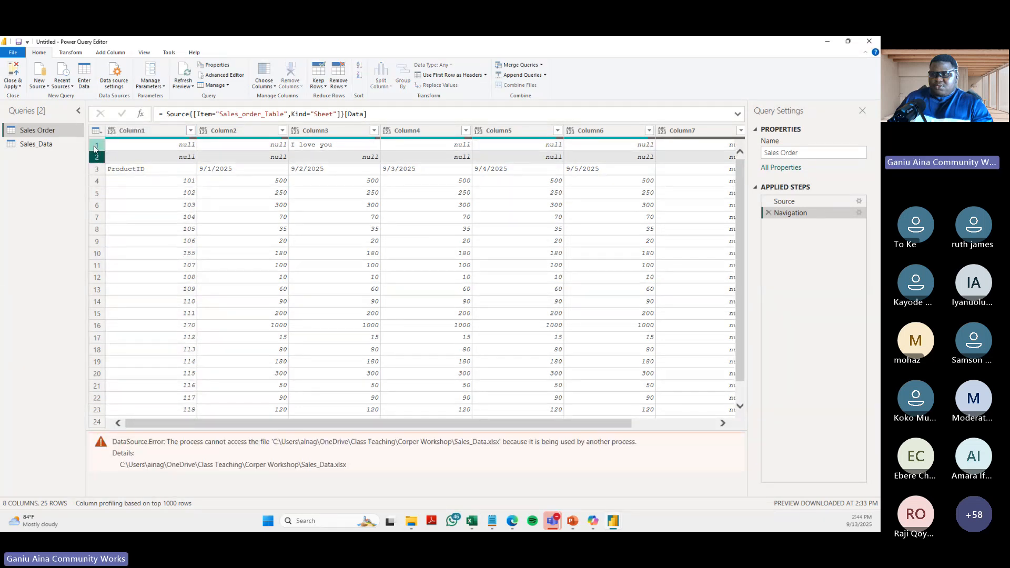
left_click(96, 148)
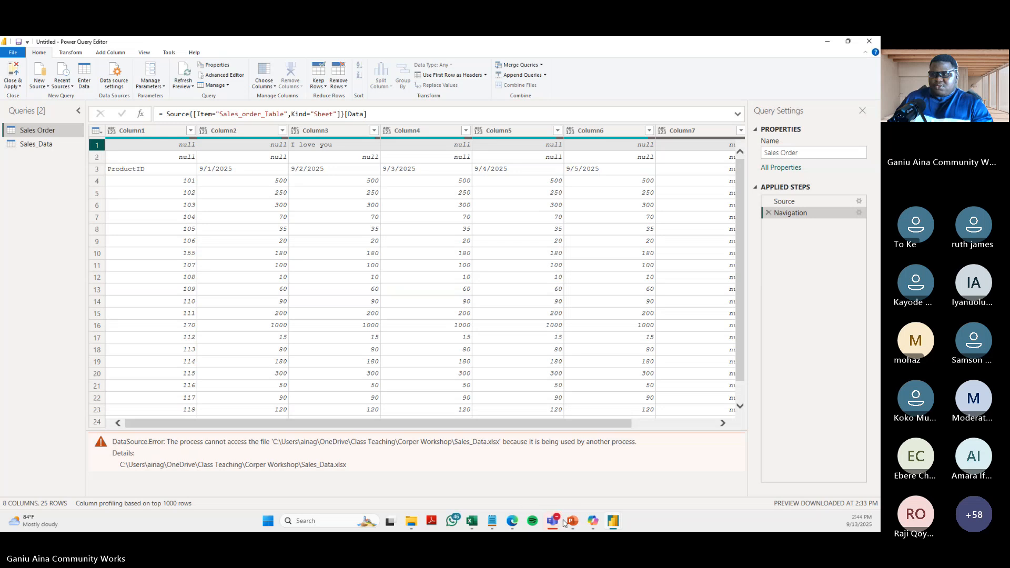
mouse_move(569, 526)
mouse_move(476, 525)
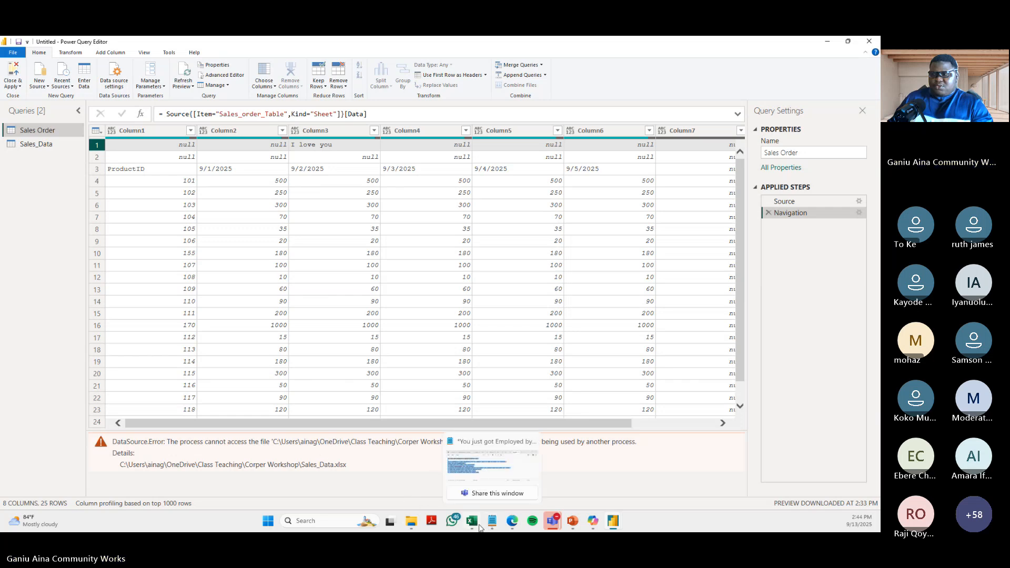
left_click(470, 462)
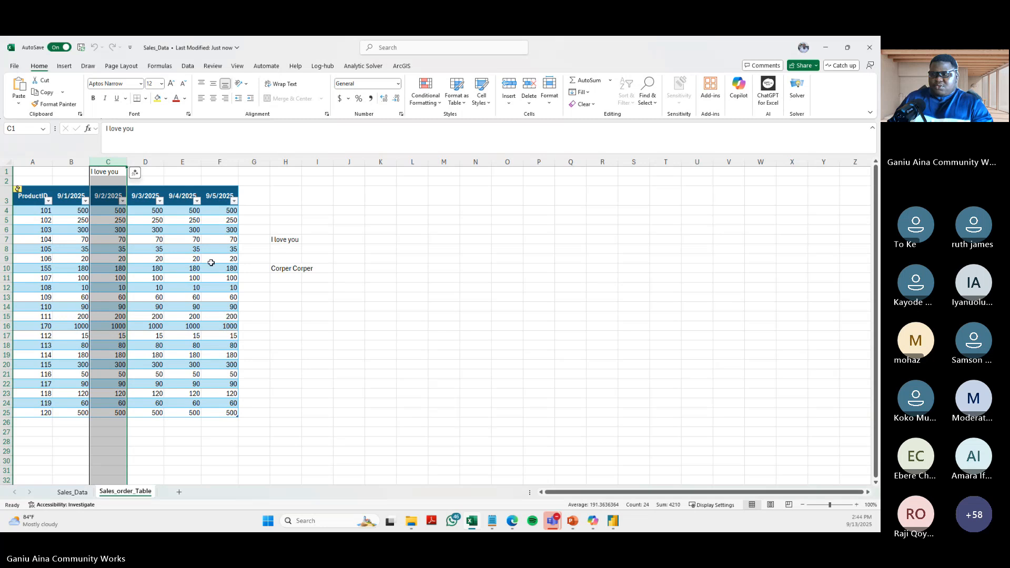
left_click(198, 259)
left_click(872, 41)
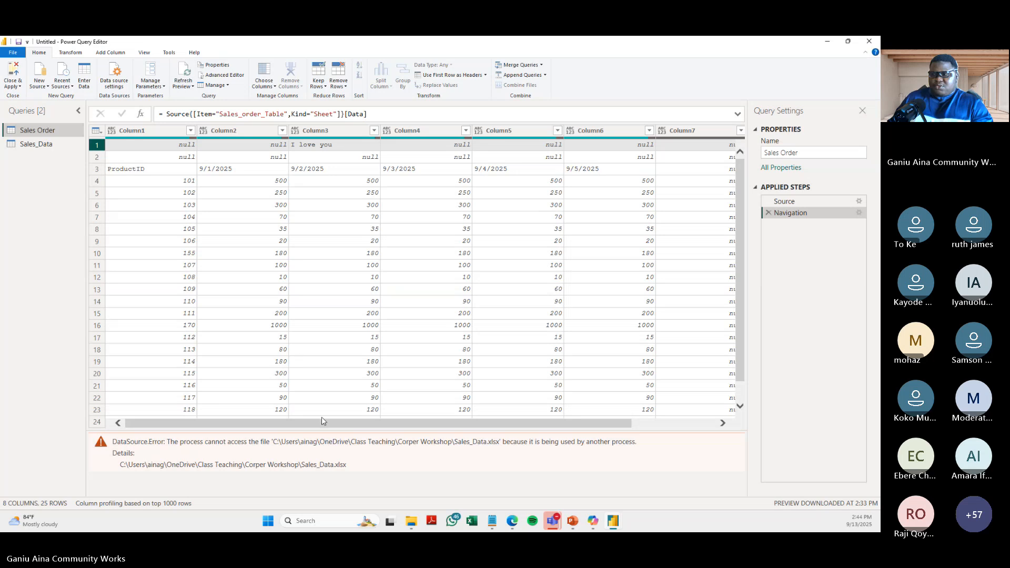
- Examine Column7, Column8 and the first row of the Sales Order query for blank values and stray text
left_click_drag(303, 423, 642, 437)
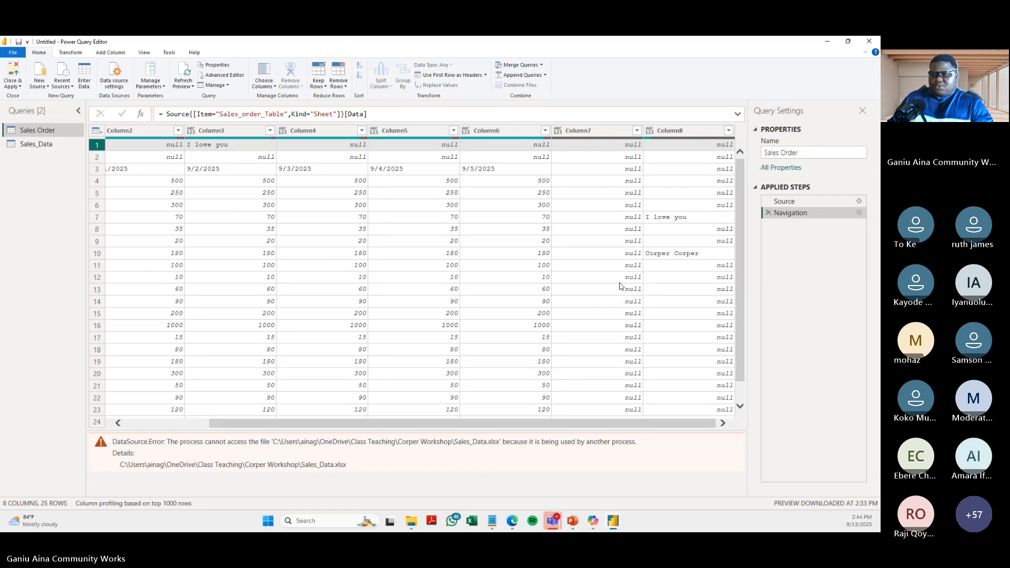
scroll(612, 251, "down", 1)
scroll(597, 269, "up", 1)
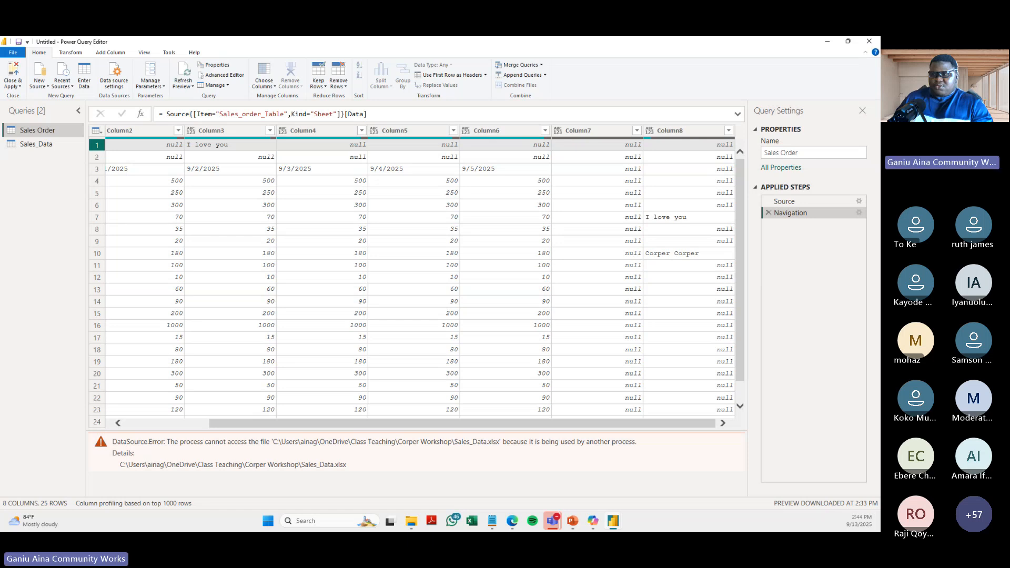
scroll(184, 405, "left", 3)
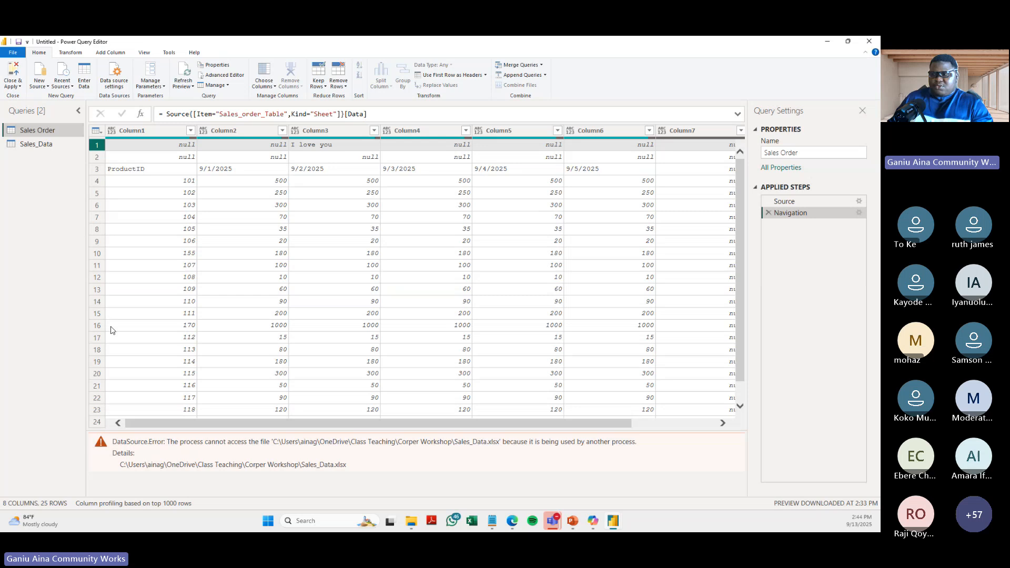
left_click(94, 145)
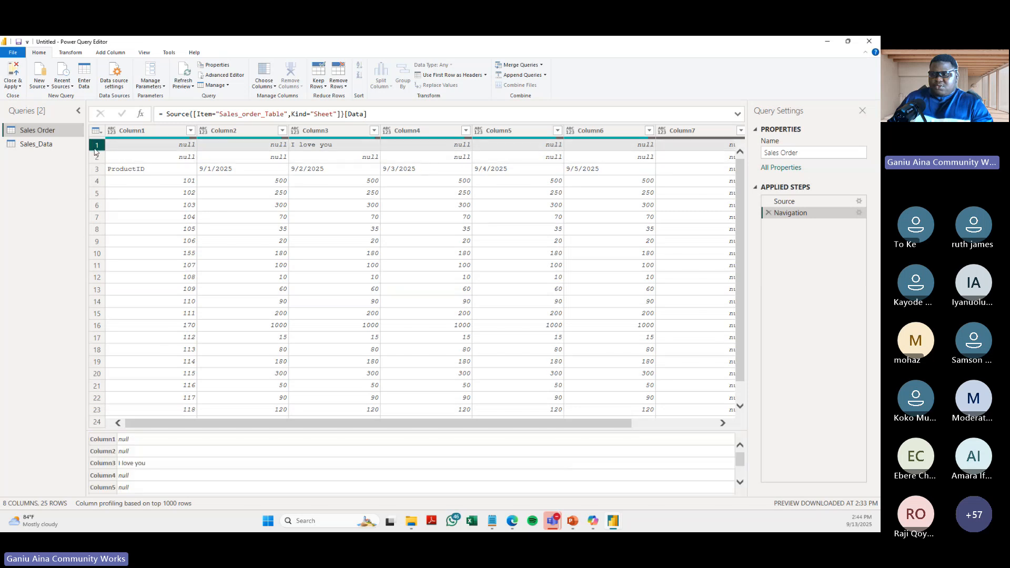
left_click(163, 149)
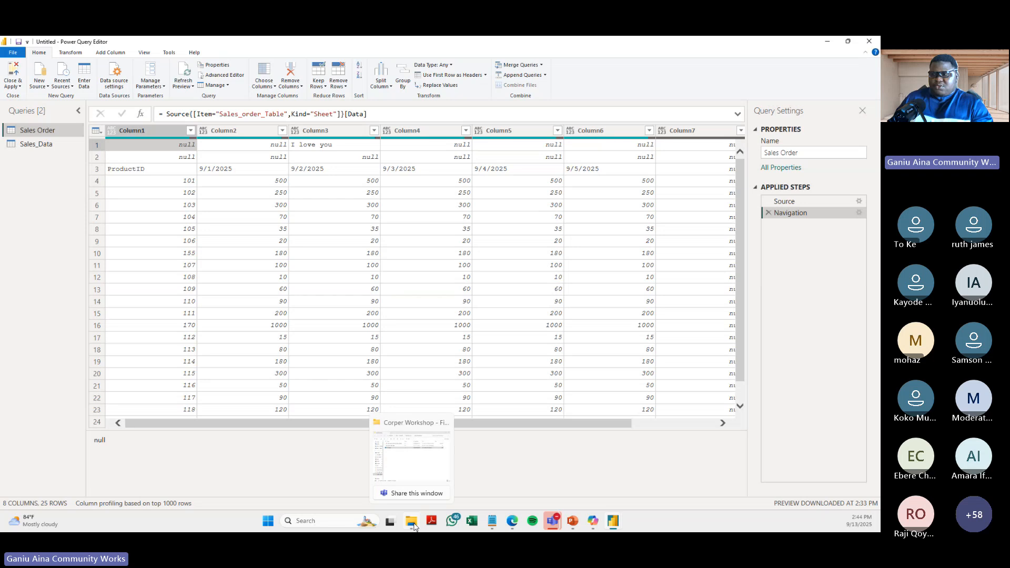
- Switch to File Explorer and view the Sales_Data workbook online in OneDrive, dismissing the storage offer
left_click(418, 453)
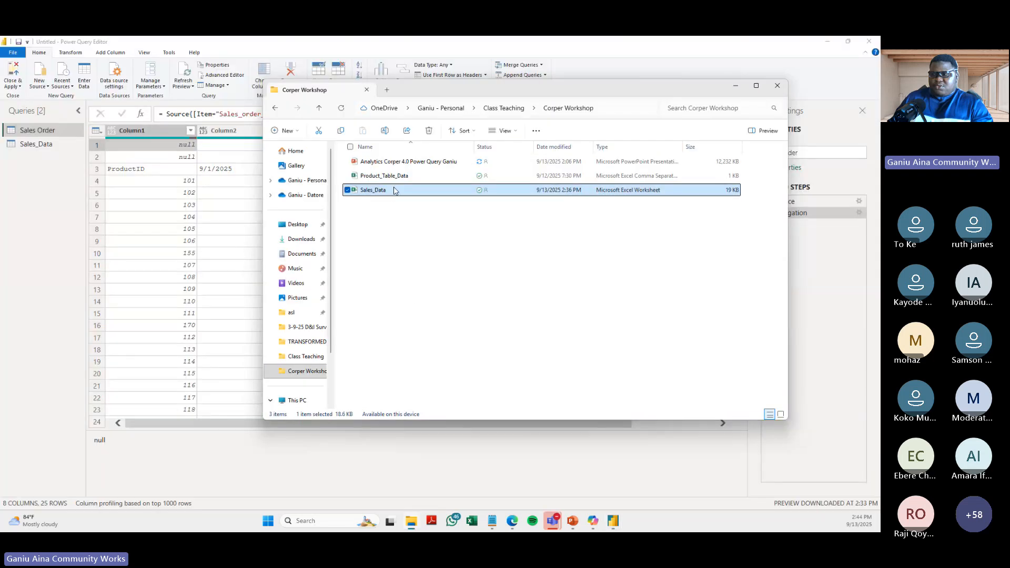
right_click(395, 192)
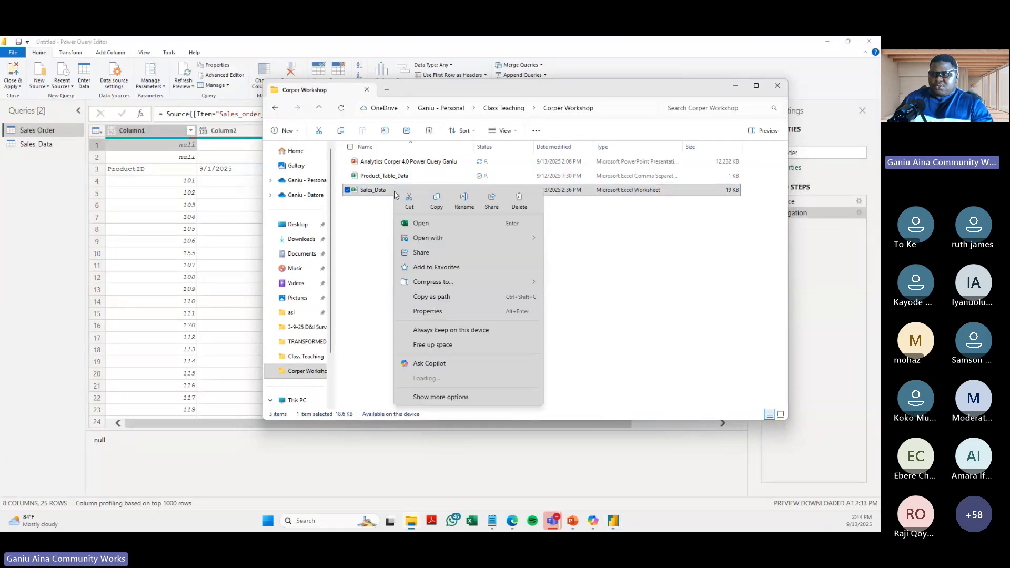
mouse_move(450, 363)
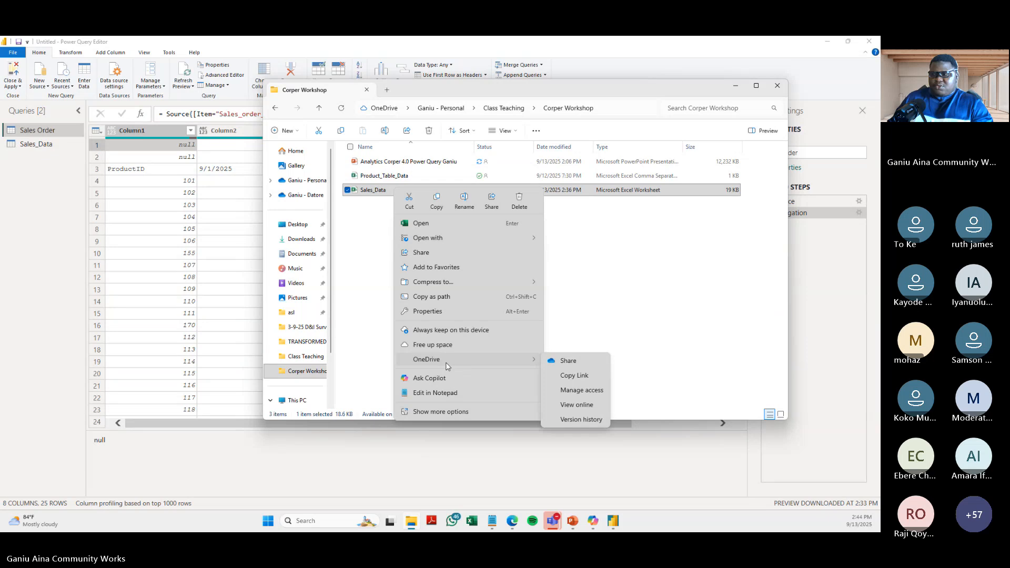
left_click(577, 406)
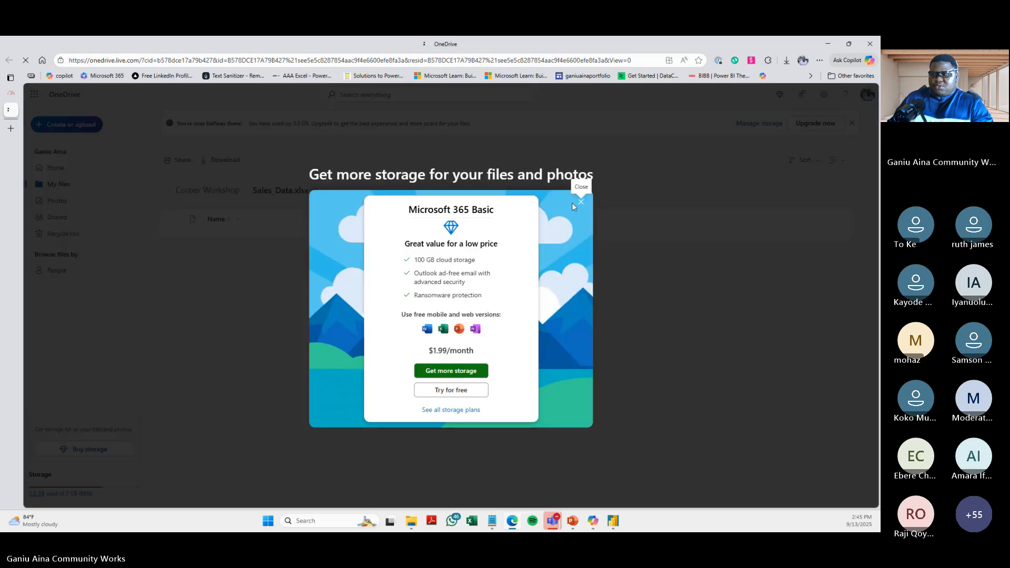
left_click(580, 201)
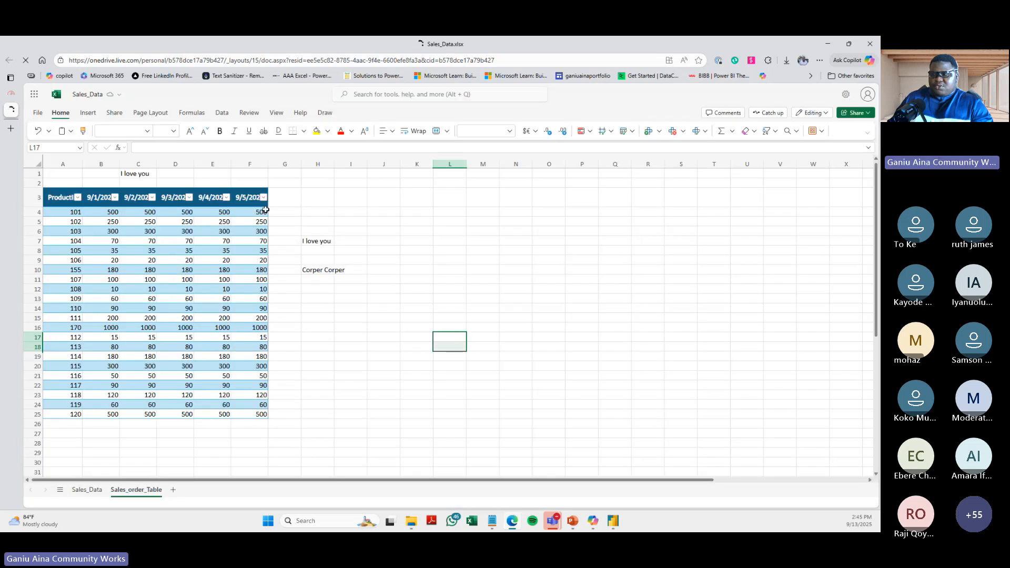
- Inspect the header row and table cells on the online Sales_order_Table sheet, and return to Power Query Editor
left_click(167, 176)
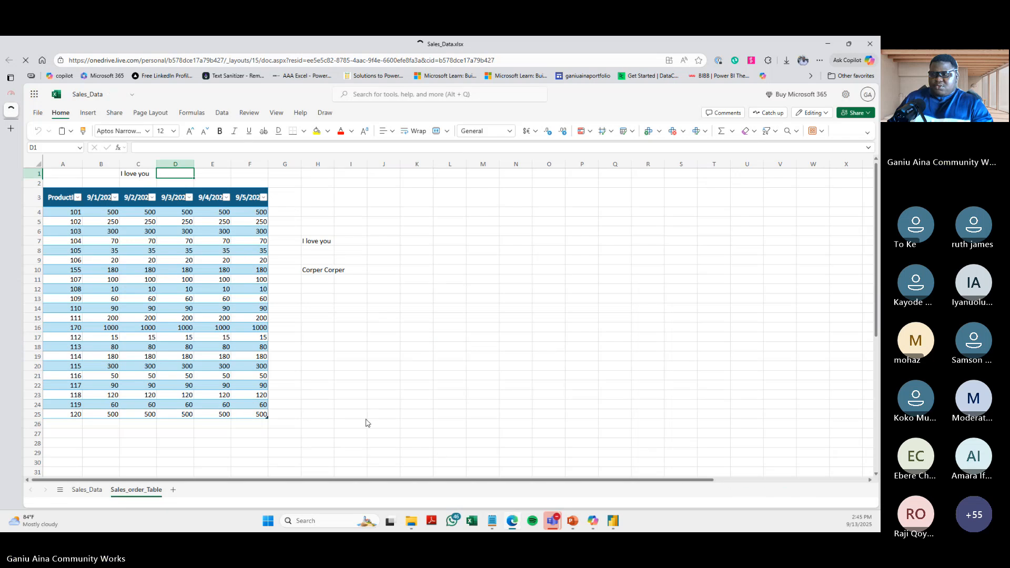
left_click(64, 199)
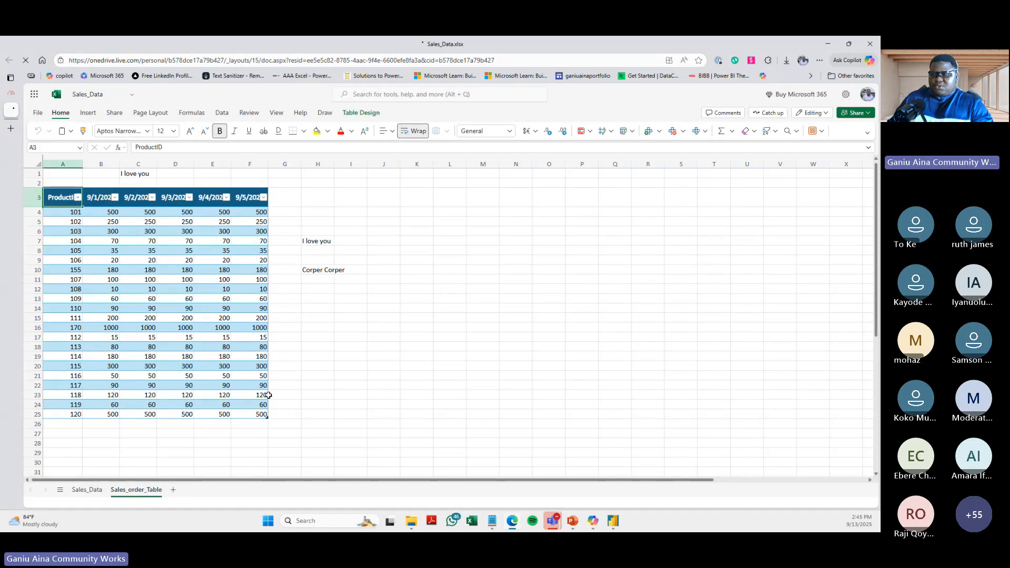
left_click(141, 280)
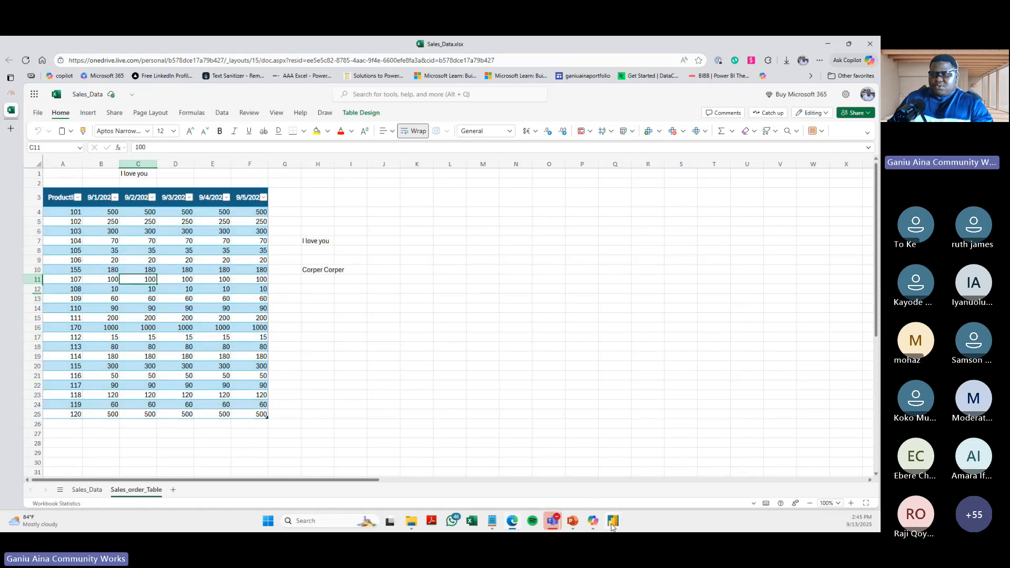
mouse_move(613, 528)
left_click(663, 456)
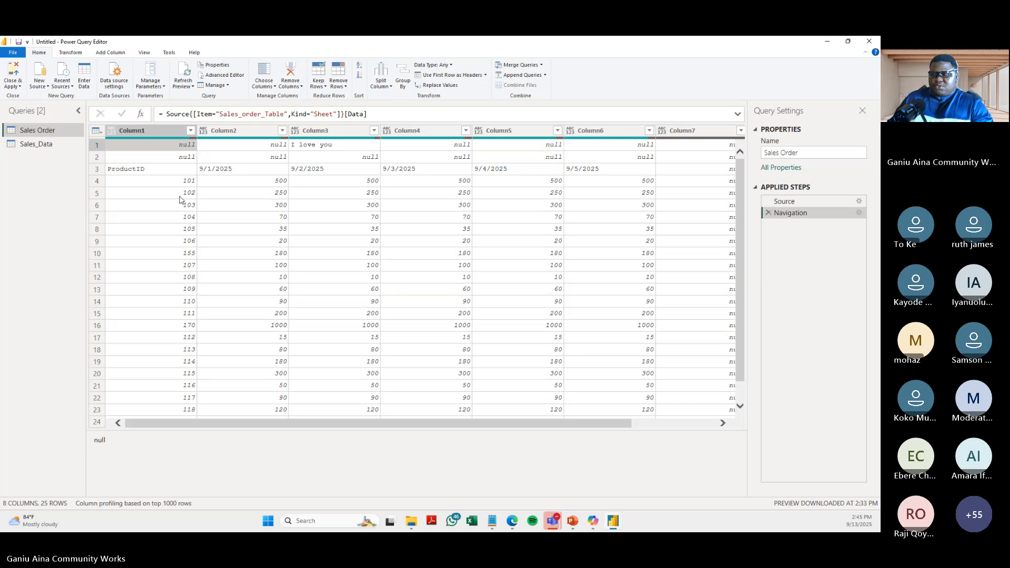
- Examine the contents of the first two rows above the ProductID header row in the Sales Order query
left_click(96, 146)
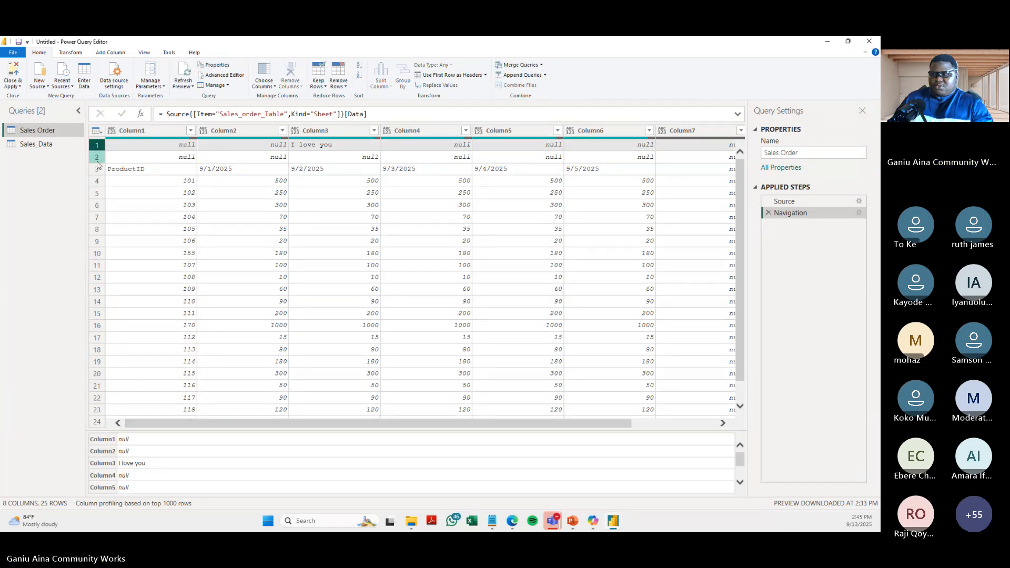
left_click(97, 161)
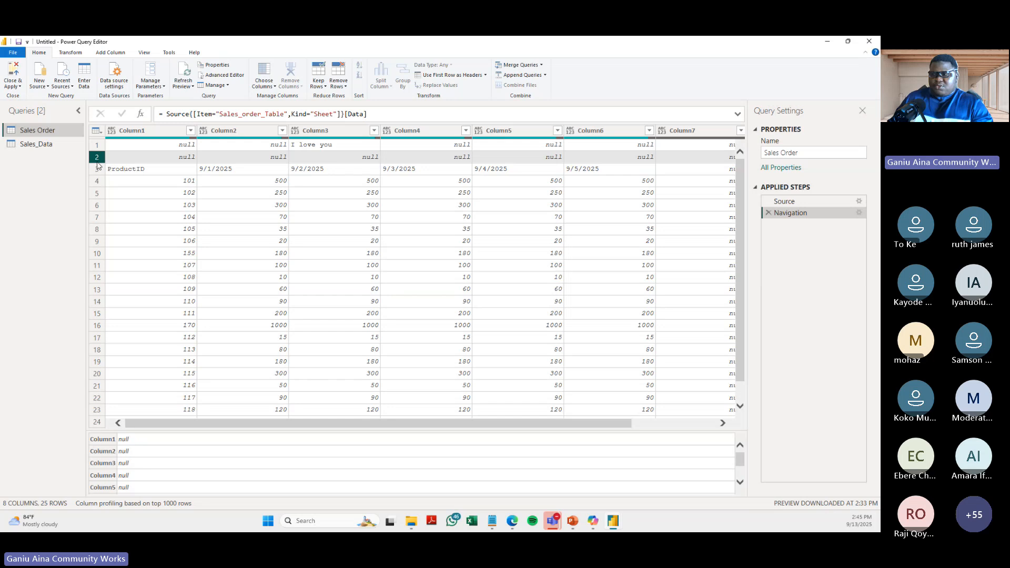
left_click(97, 146)
left_click(97, 158)
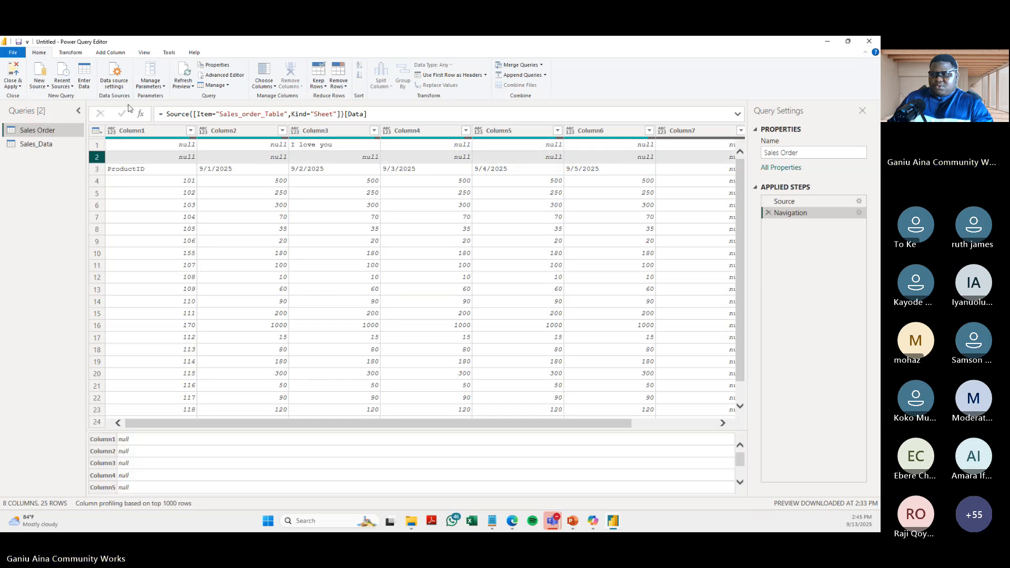
- Remove the top 2 rows from the Sales Order query and check the stray contents of Column7 and Column8
left_click(100, 146)
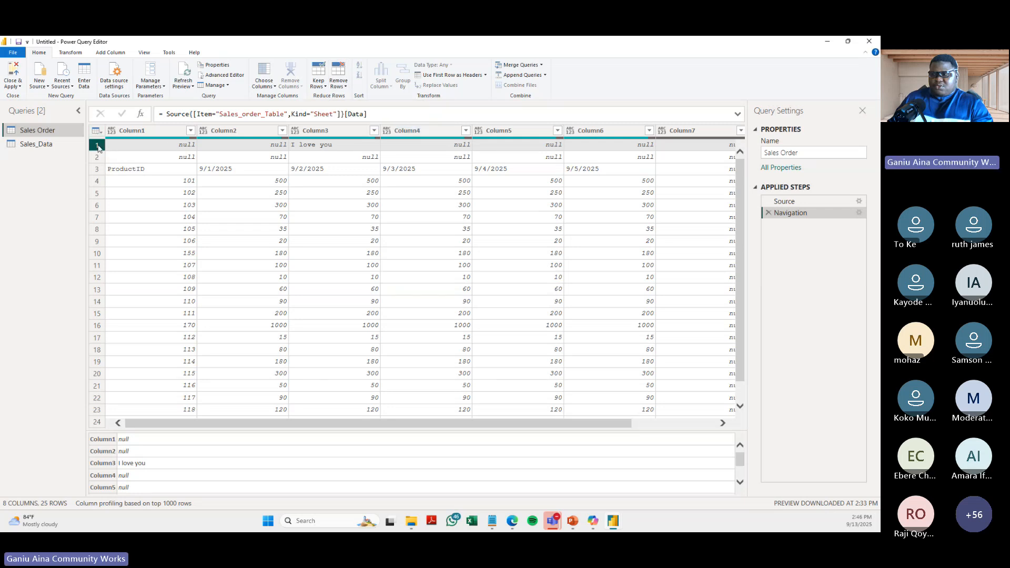
left_click(346, 86)
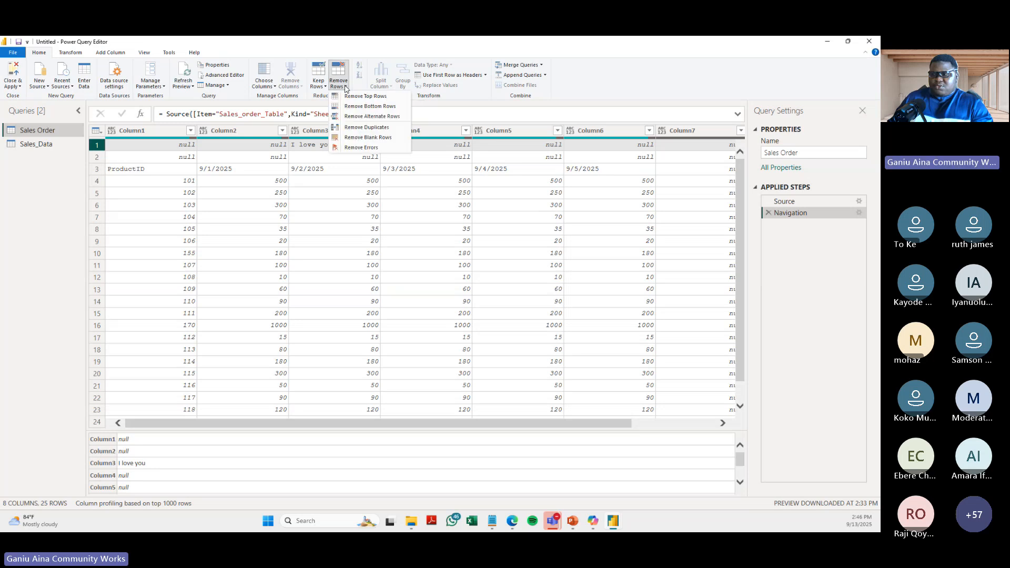
left_click(366, 97)
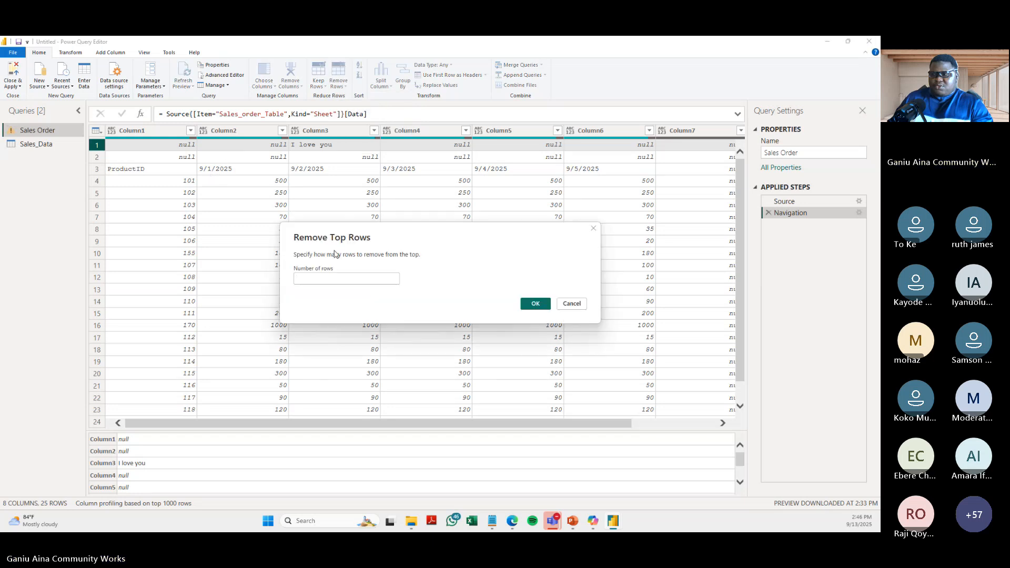
type("2")
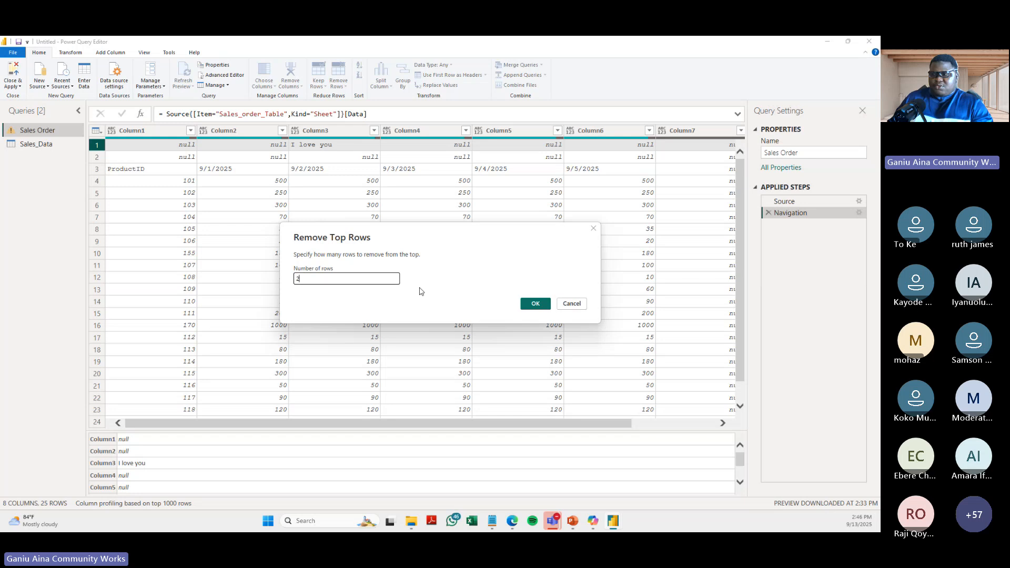
left_click(537, 304)
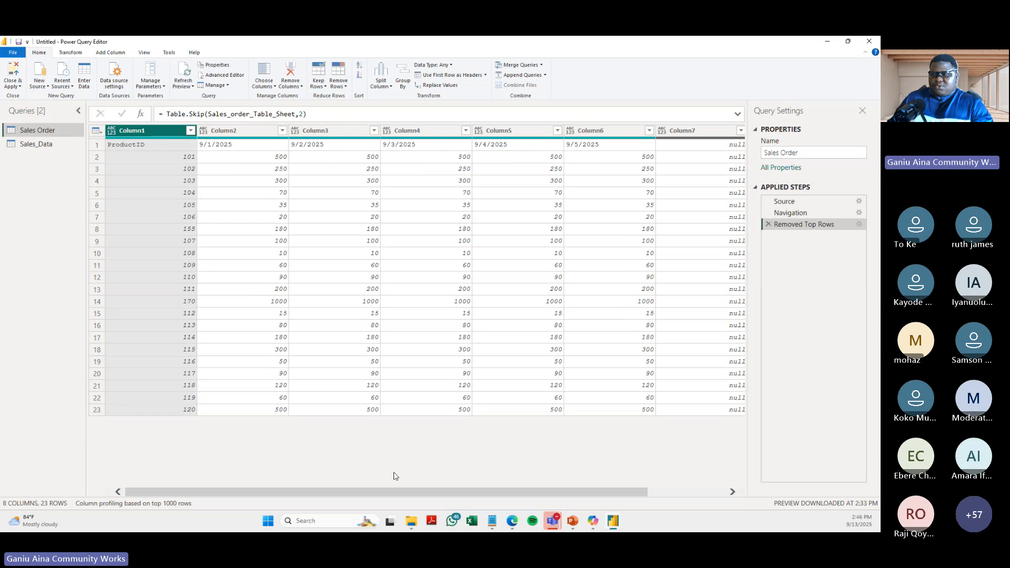
left_click_drag(465, 493, 626, 512)
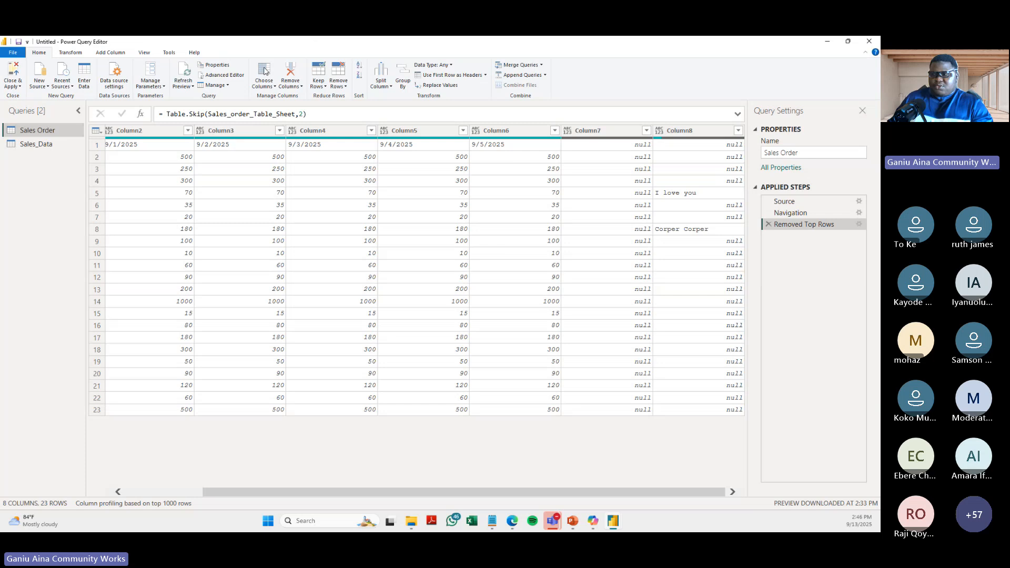
- Switch to the online Sales_Data workbook, select the Sales_order_Table range A3:F25 to review its extent, and return to Power Query Editor
left_click(494, 131)
left_click_drag(271, 495, 221, 401)
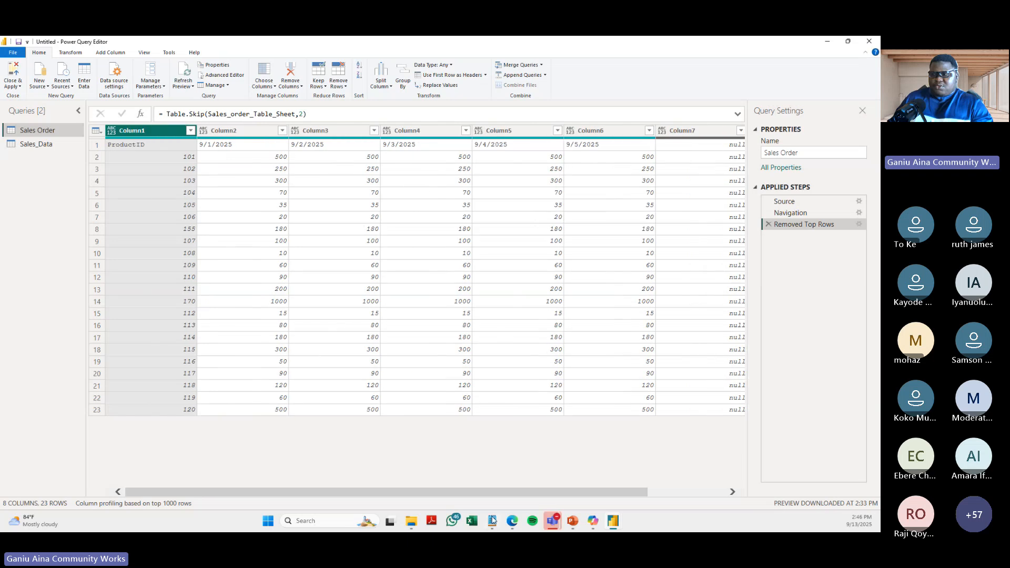
left_click(510, 525)
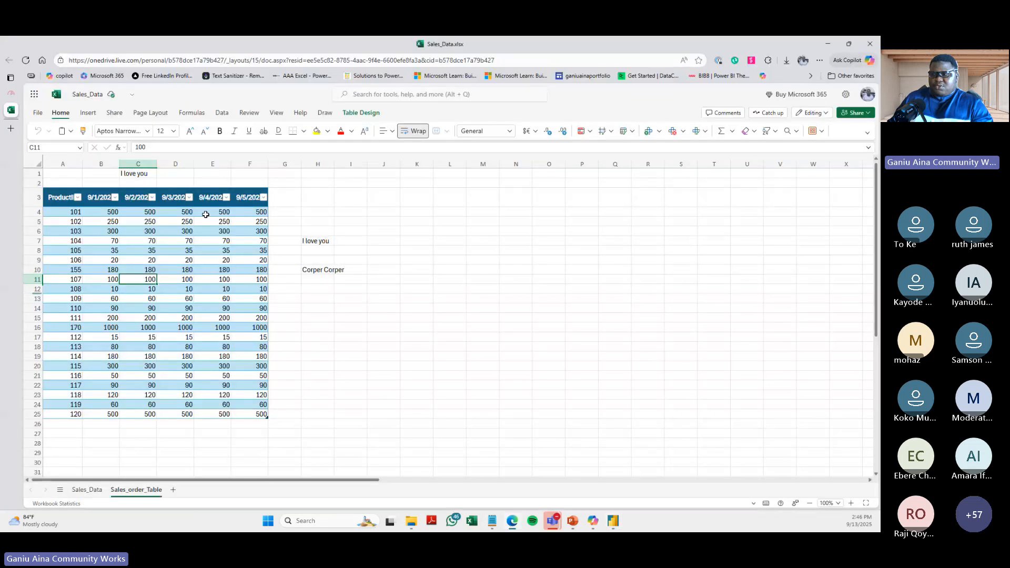
left_click(66, 205)
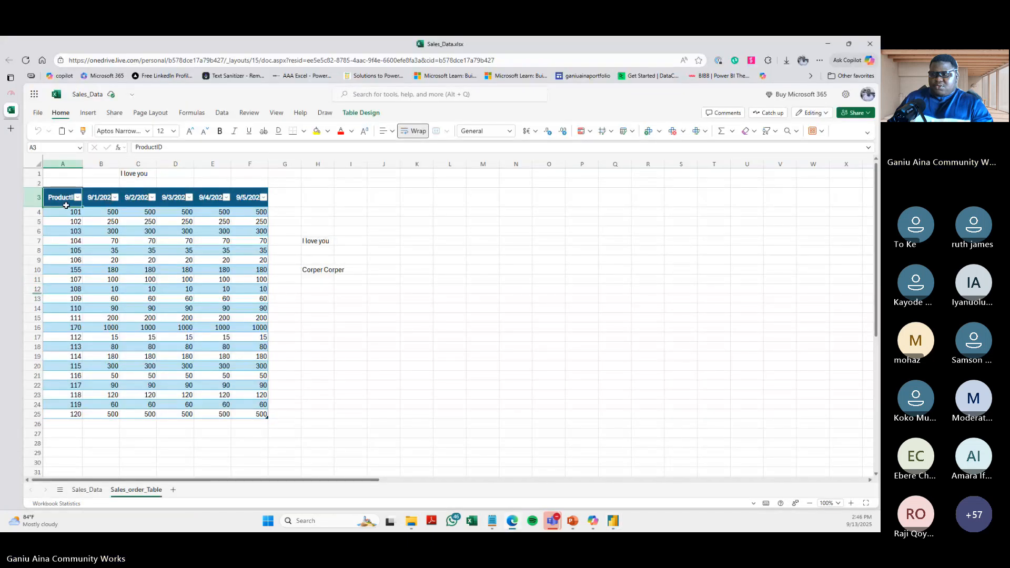
left_click(258, 414, "shift")
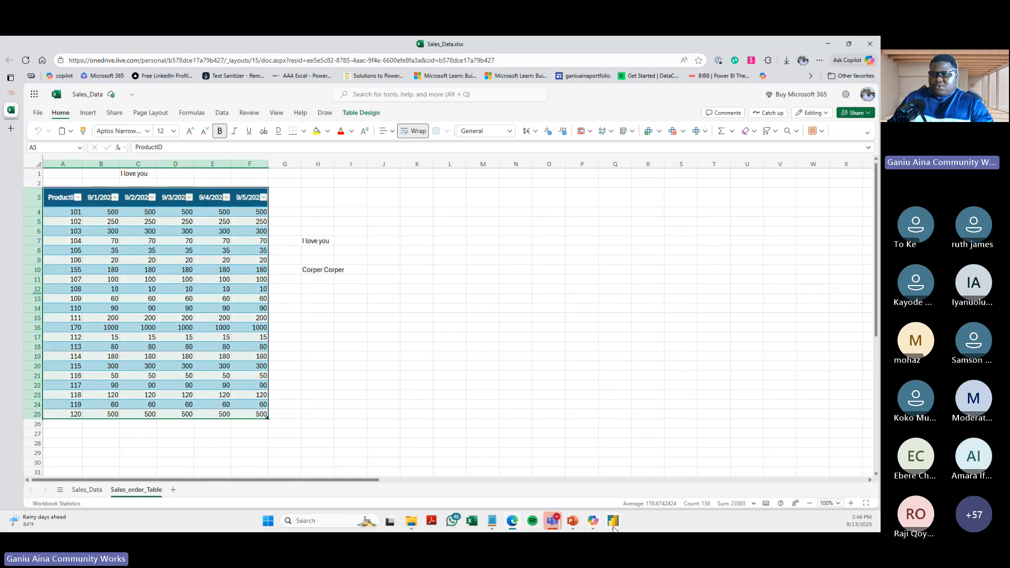
mouse_move(614, 527)
left_click(646, 456)
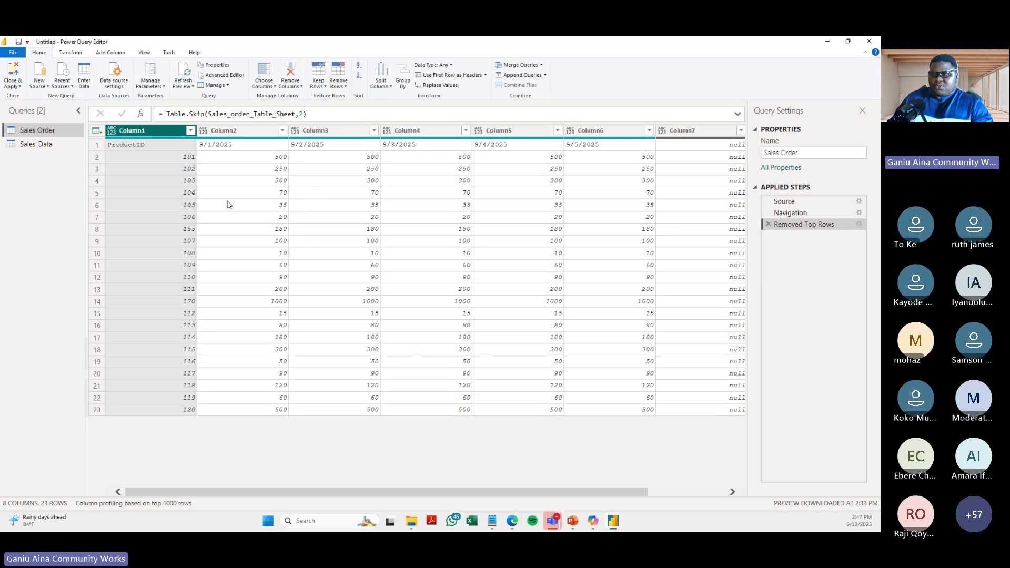
- Remove Column7 and Column8 together from the Sales Order query, and delete the resulting Removed Columns applied step
left_click(388, 216)
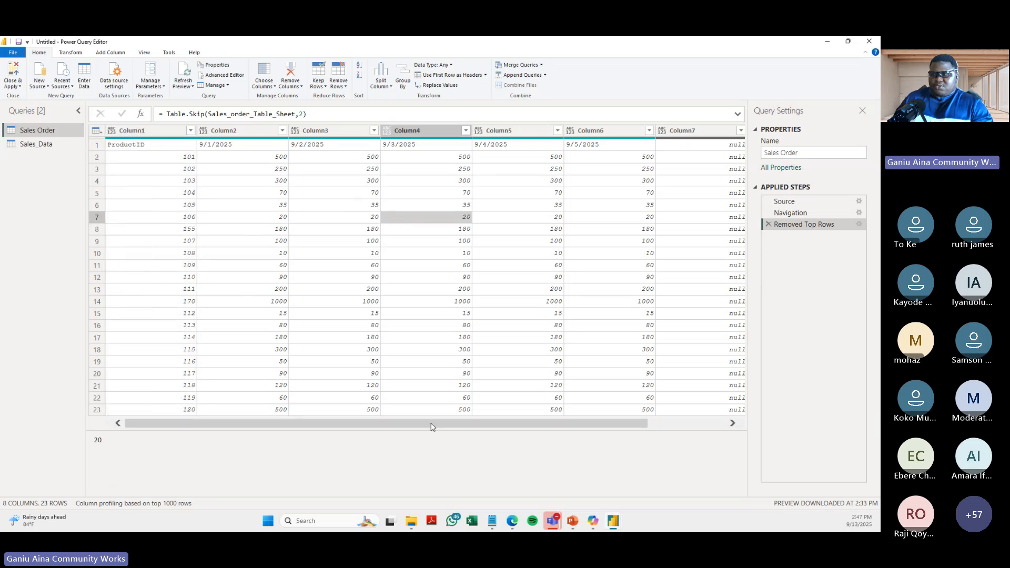
left_click_drag(430, 427, 592, 435)
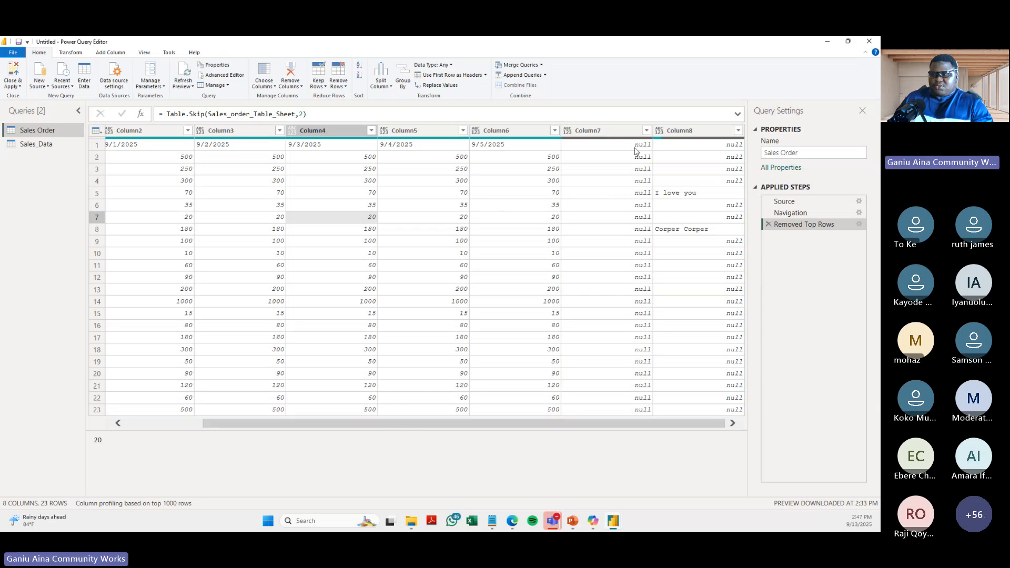
left_click(595, 133)
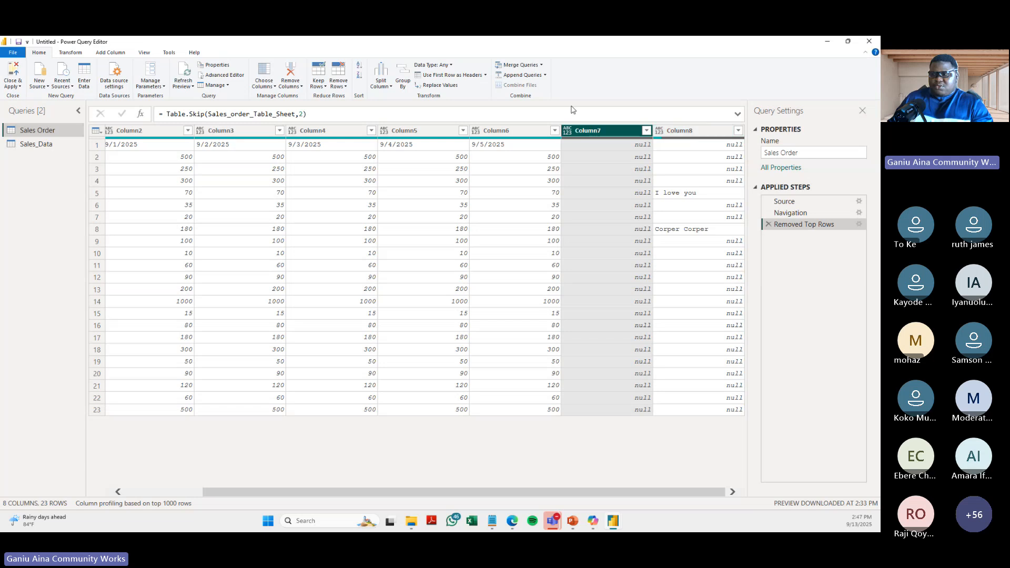
right_click(601, 138)
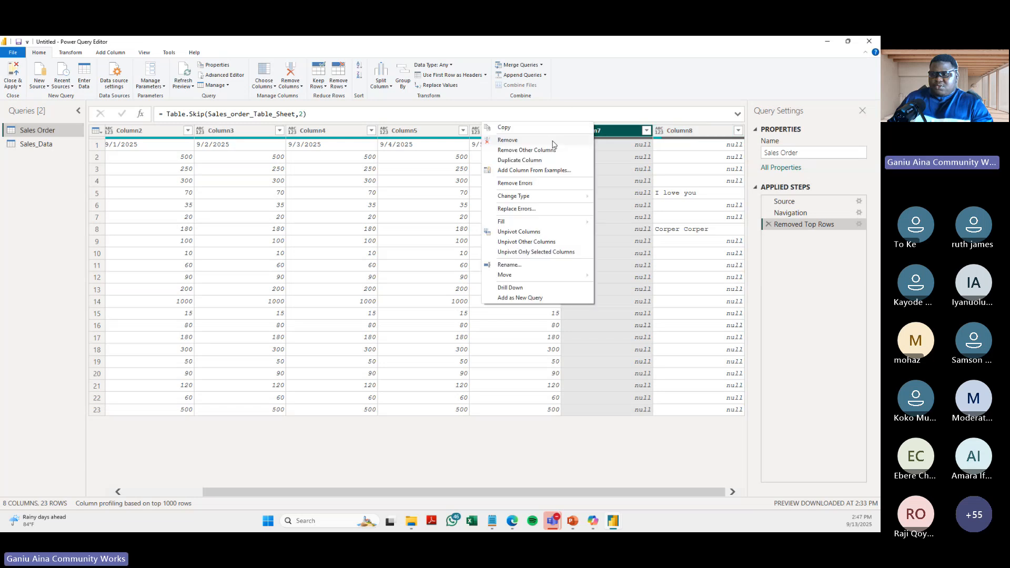
left_click(676, 131)
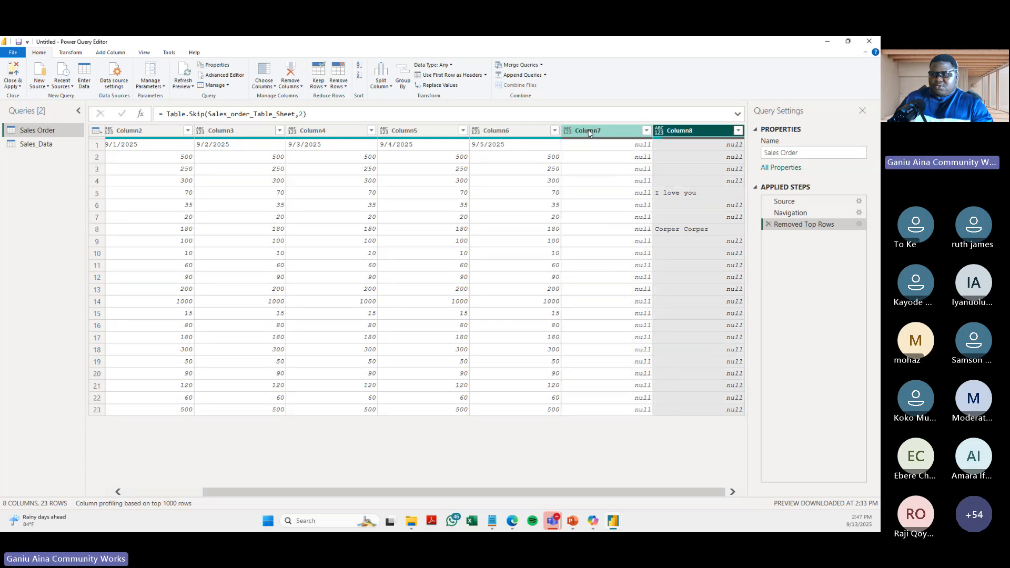
left_click(590, 132)
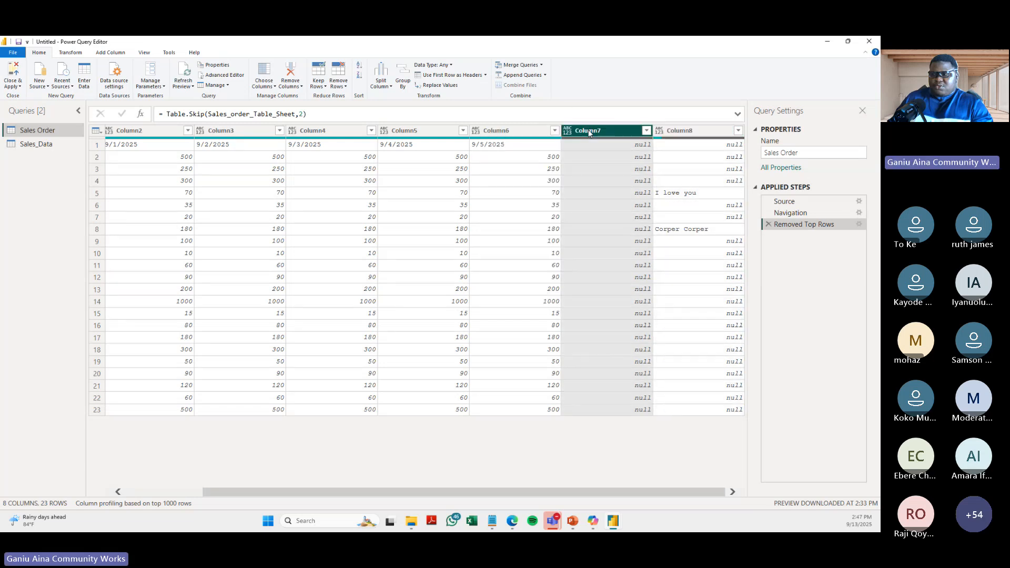
left_click(692, 131, "ctrl")
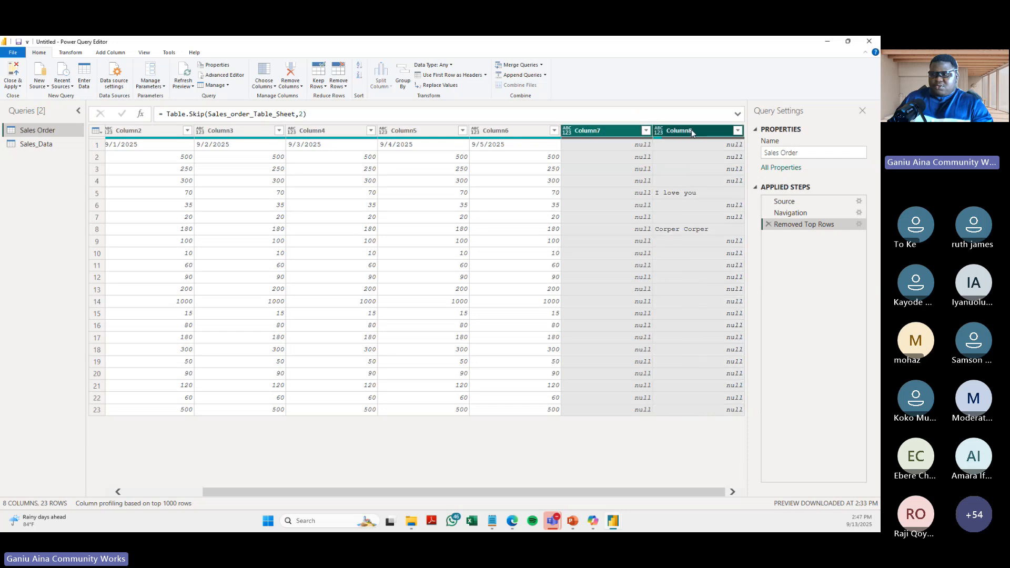
right_click(691, 129)
left_click(615, 143)
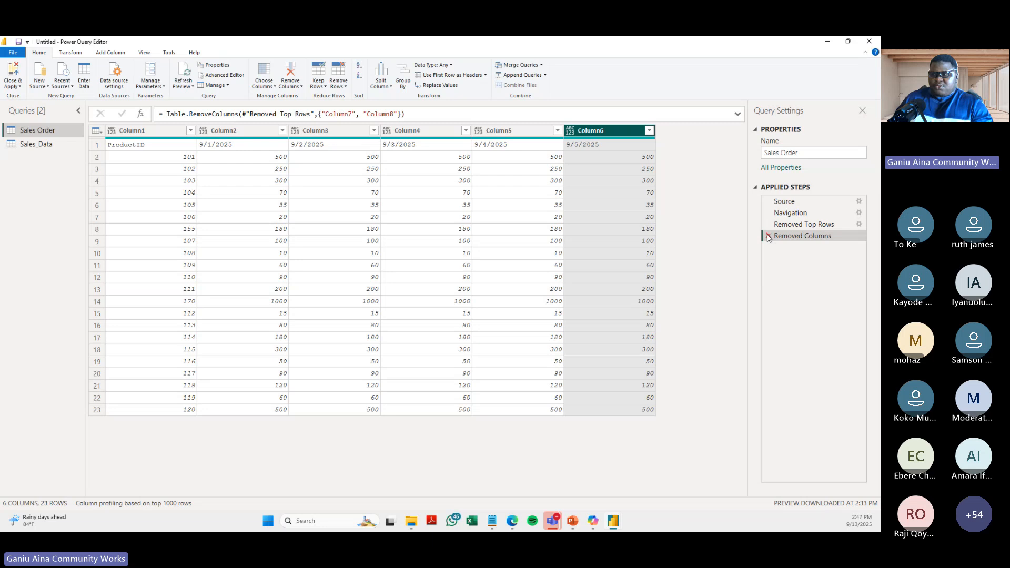
left_click(768, 237)
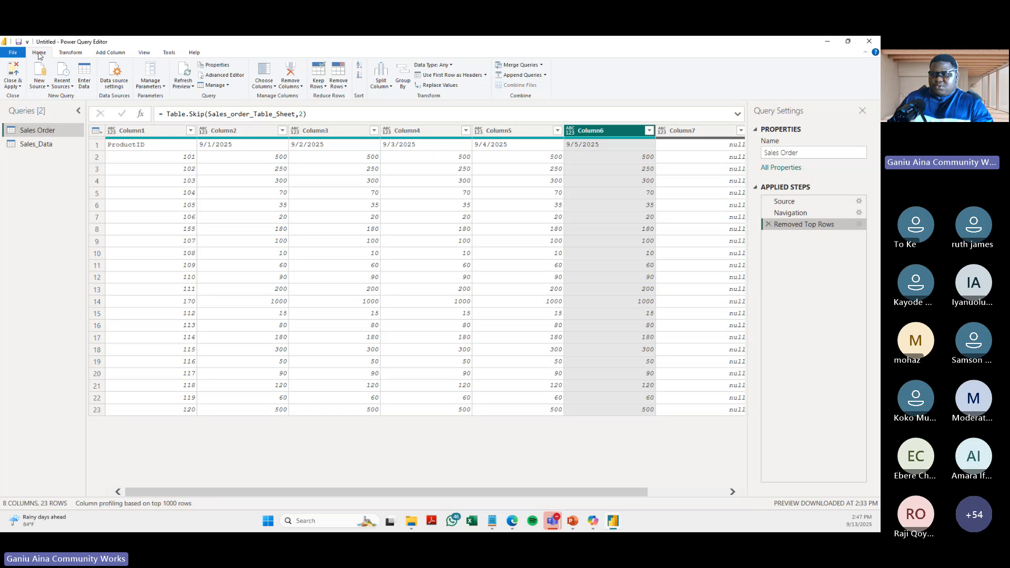
- Use Choose Columns to keep only Column1 through Column6 in the Sales Order query, excluding Column7 and Column8
left_click(275, 86)
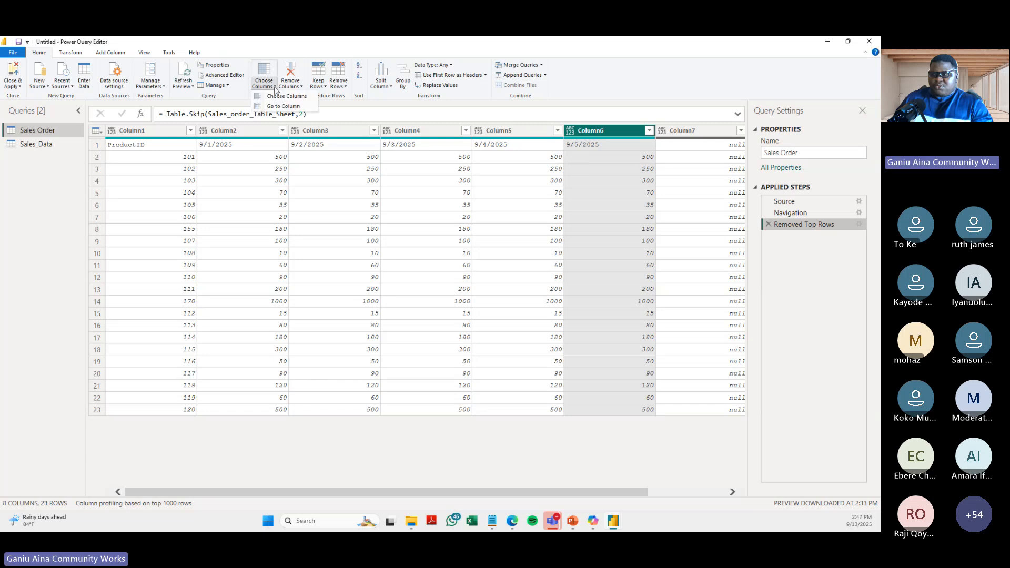
left_click(284, 96)
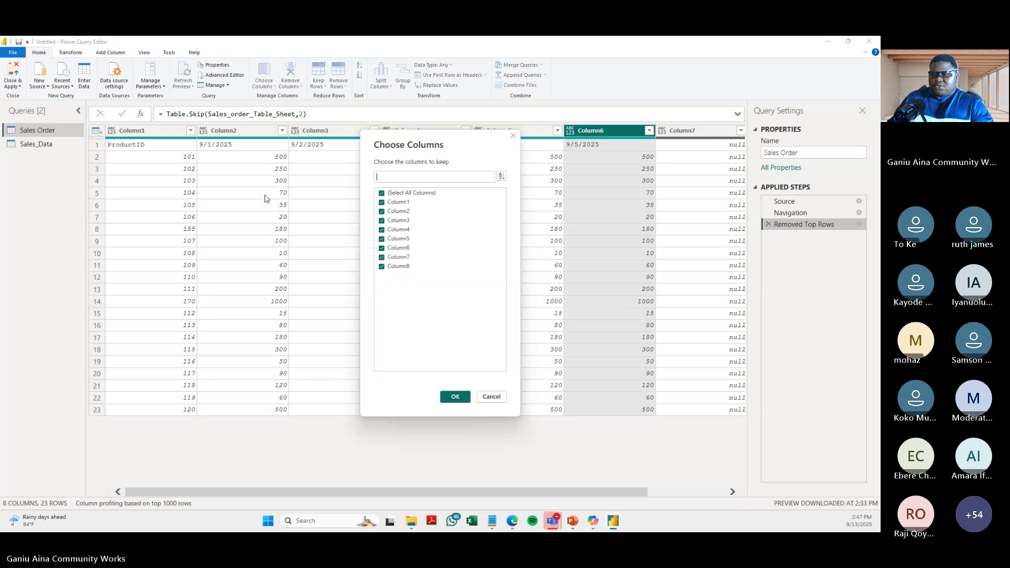
left_click(382, 268)
left_click(382, 257)
left_click(451, 397)
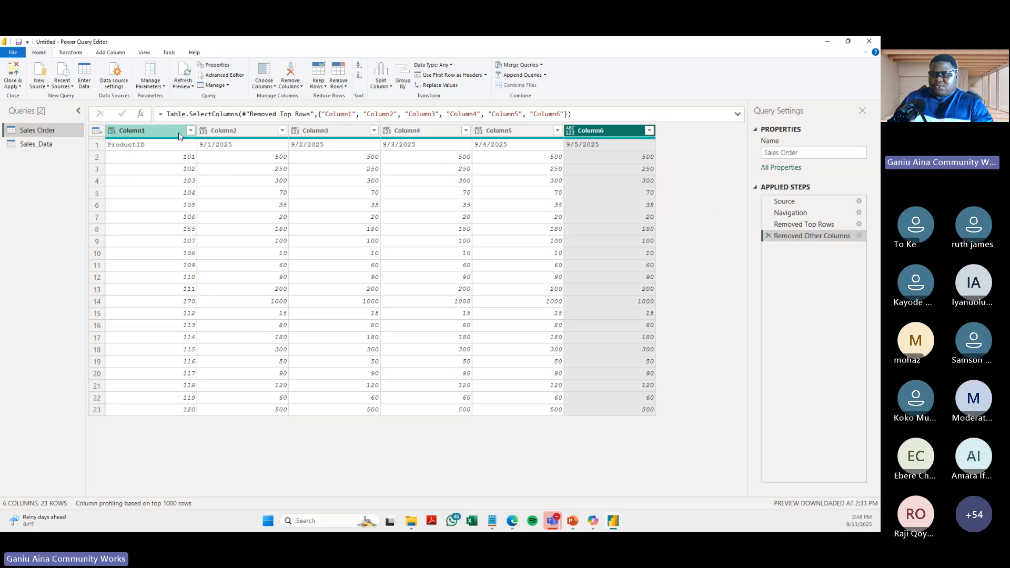
- Switch to PowerPoint, review the column header task on the Scenario slide, and return to Power Query Editor
left_click(573, 522)
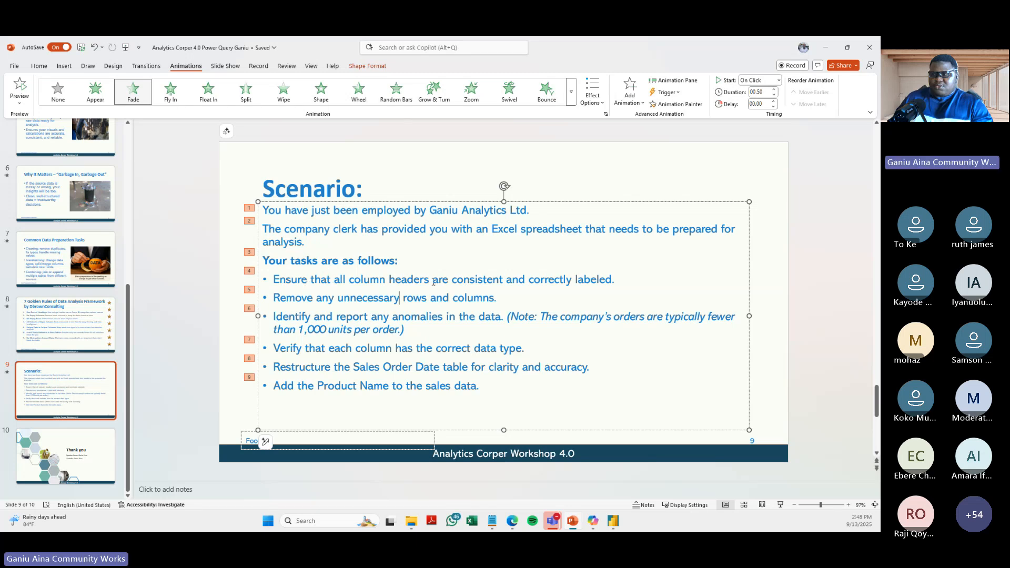
left_click(620, 282)
left_click(274, 281)
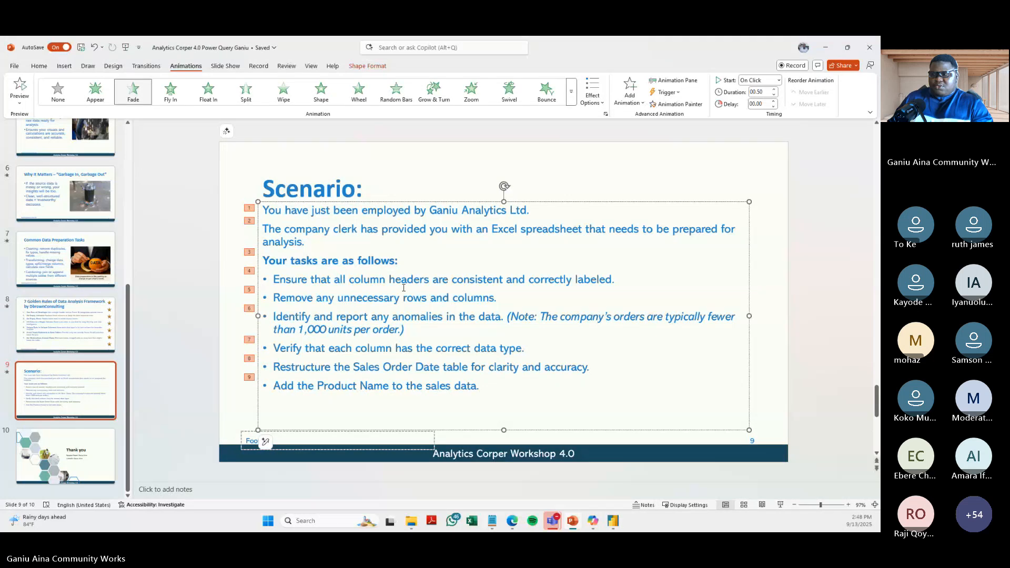
left_click(617, 279)
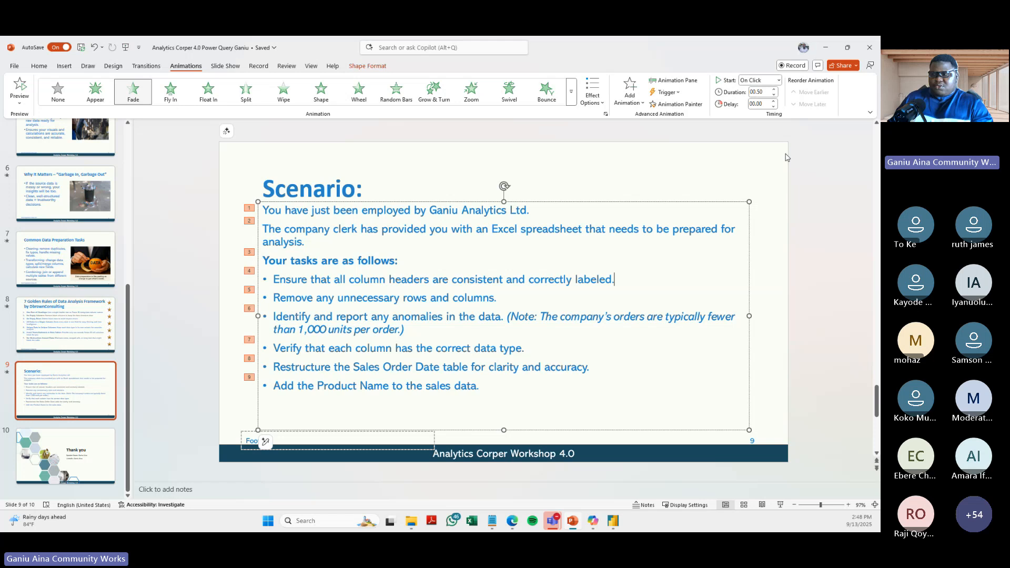
left_click(613, 523)
left_click(662, 458)
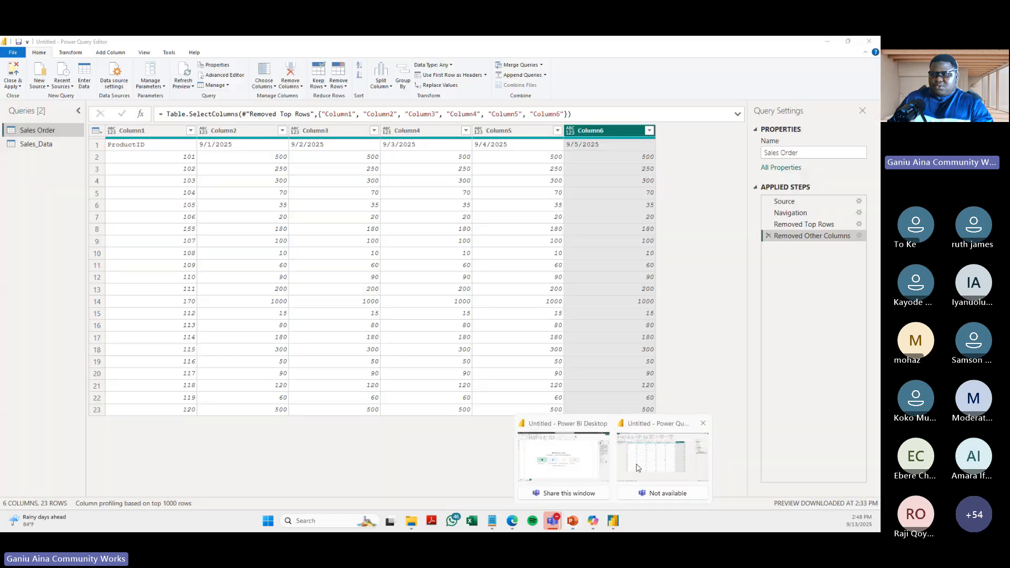
- Promote the first row of the Sales Order query, containing ProductID and the dates, to column headers
left_click(97, 149)
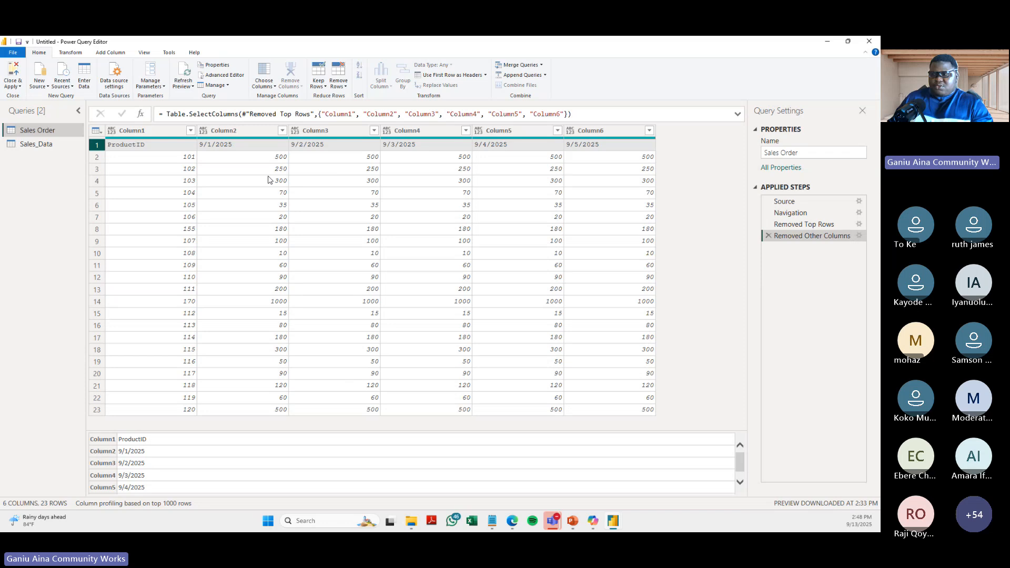
left_click(283, 215)
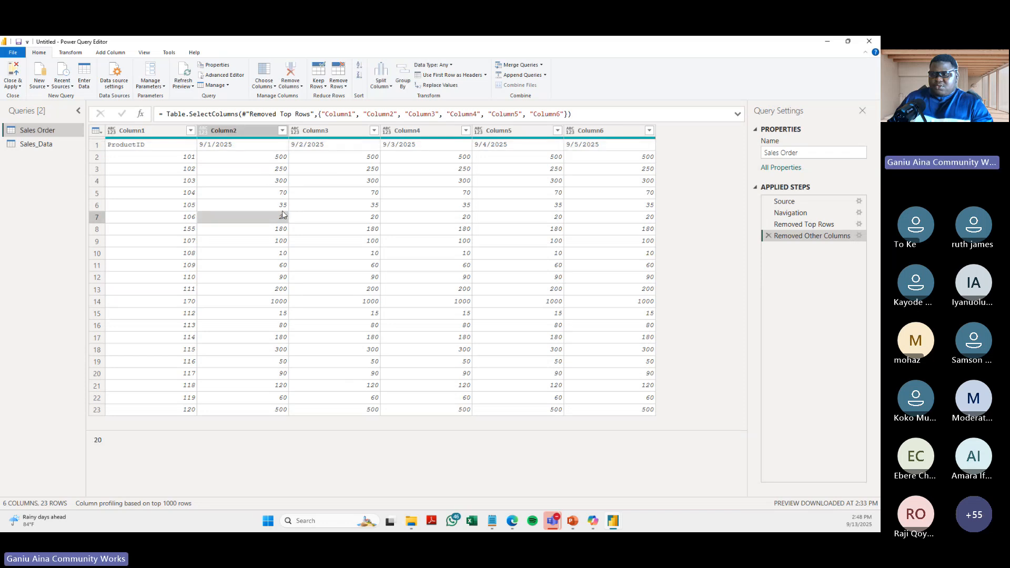
left_click(441, 77)
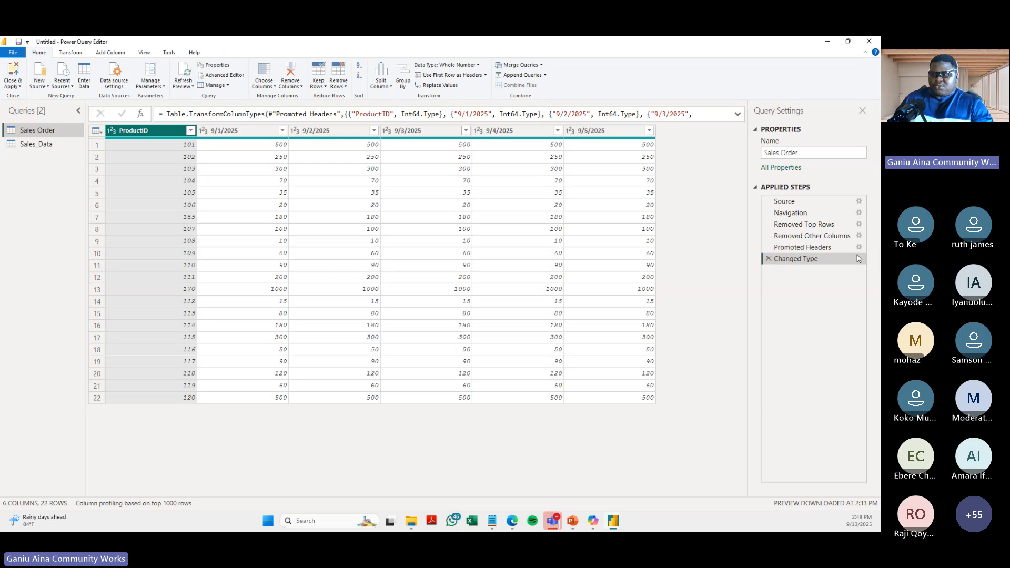
- Delete the Changed Type and Promoted Headers applied steps from the Sales Order query
double_click(824, 260)
left_click(826, 260)
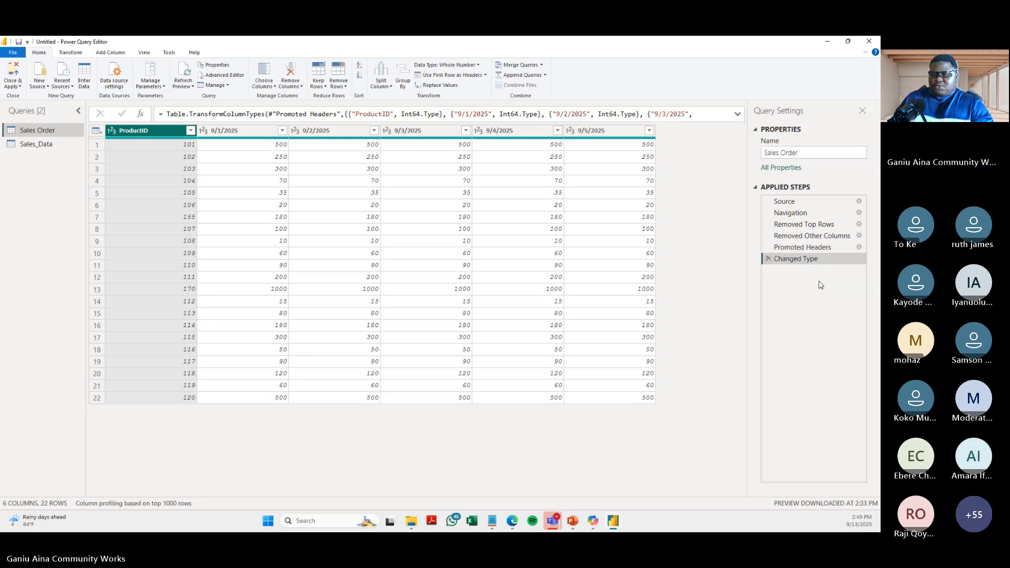
left_click(770, 258)
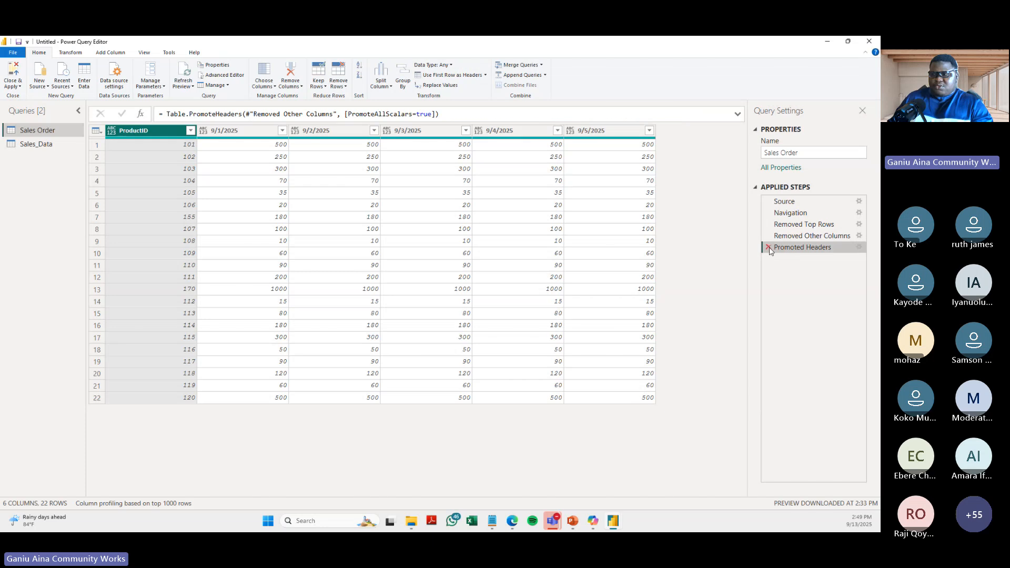
left_click(769, 247)
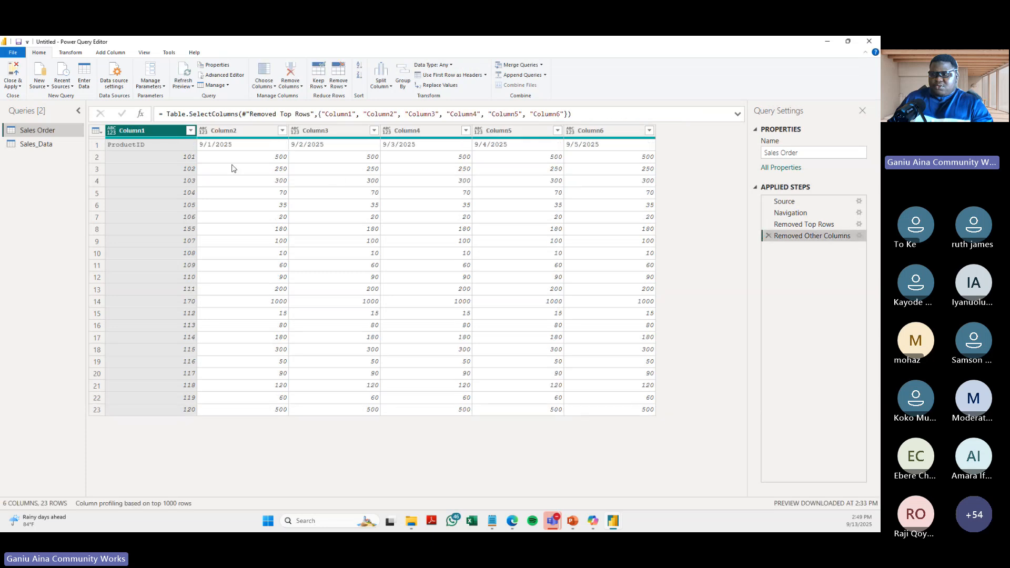
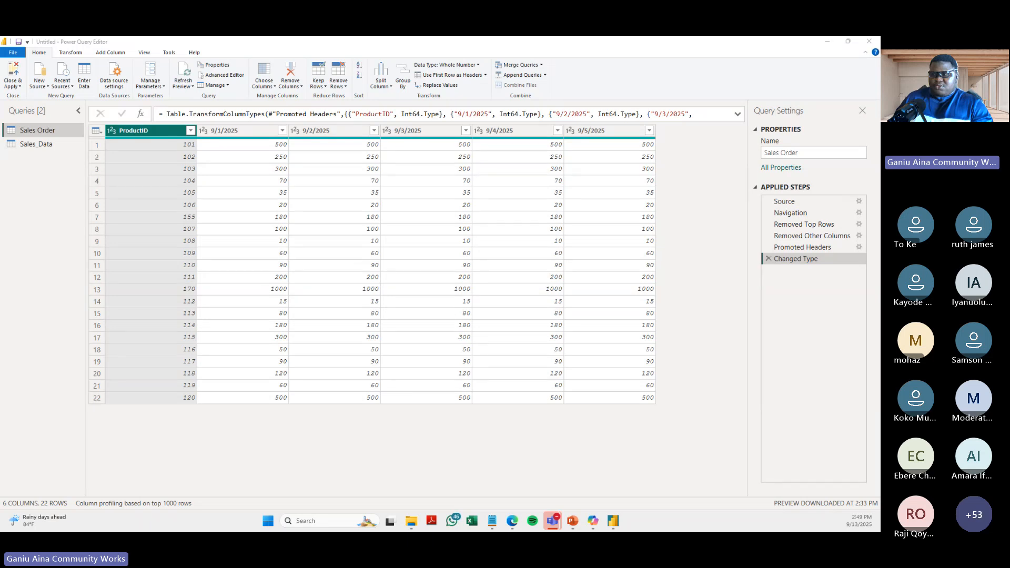
- Delete the Changed Type, Promoted Headers, Removed Other Columns and Removed Top Rows applied steps from the Sales Order query
left_click(768, 260)
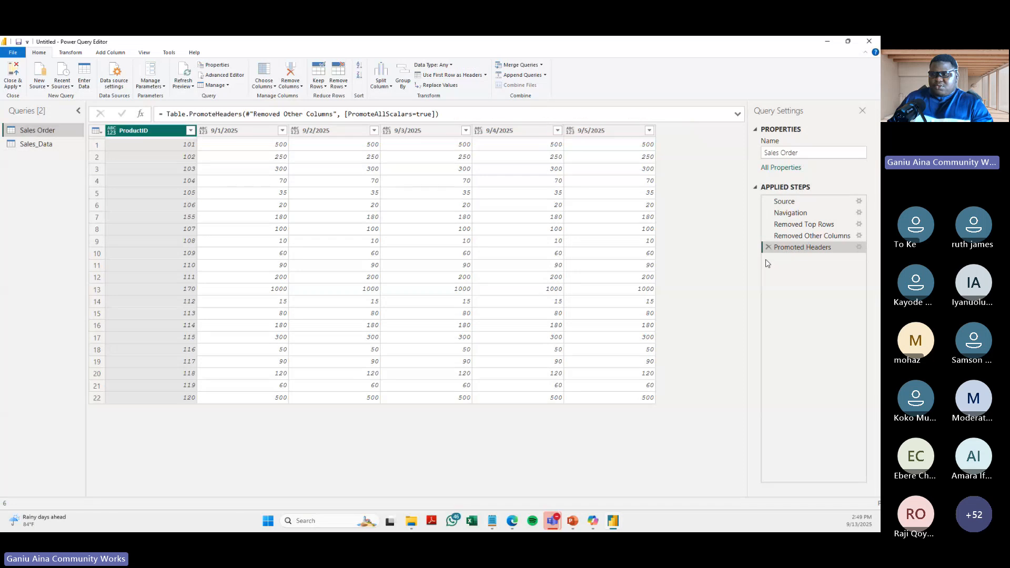
left_click(769, 248)
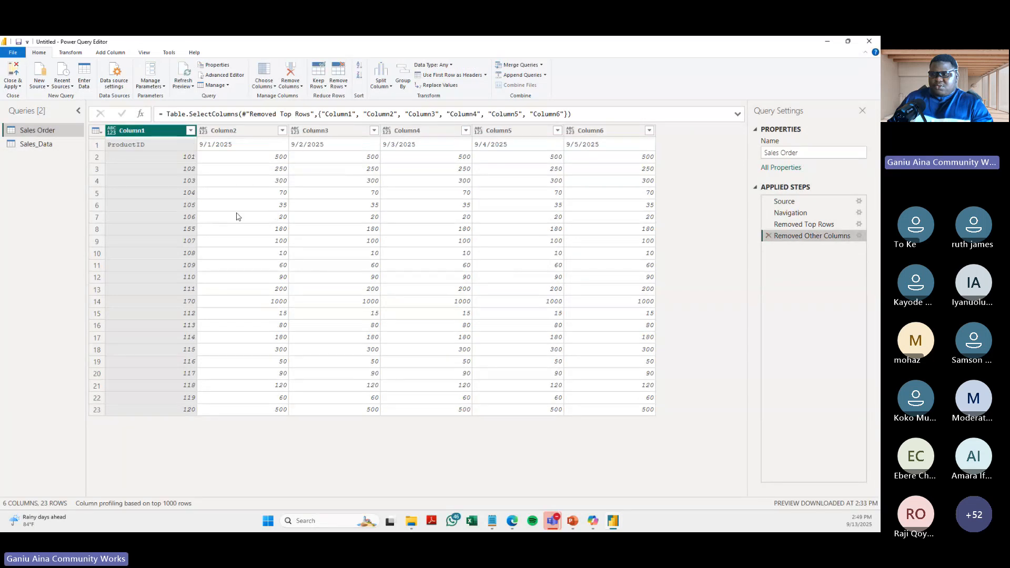
left_click(242, 216)
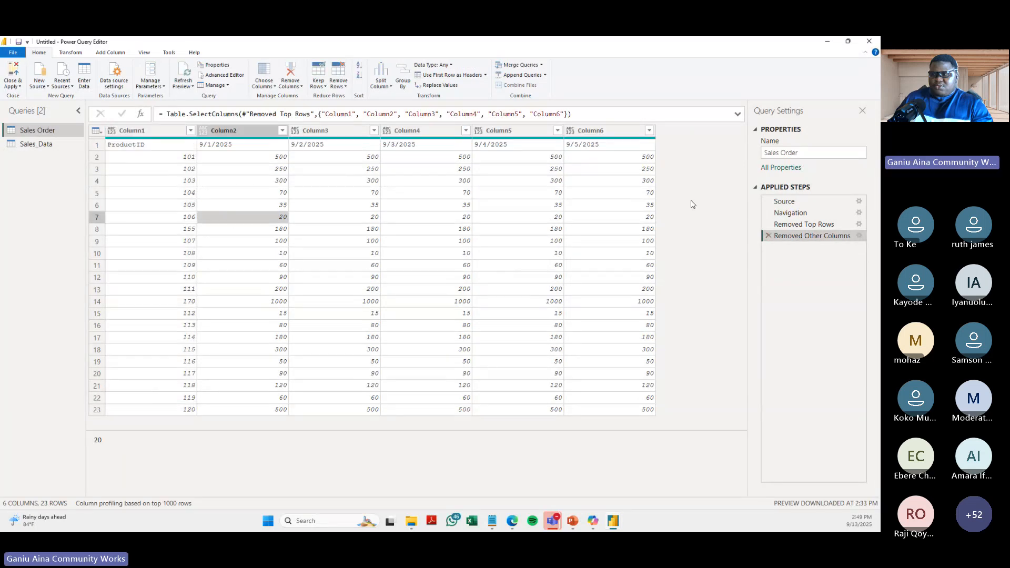
left_click(769, 236)
left_click(769, 225)
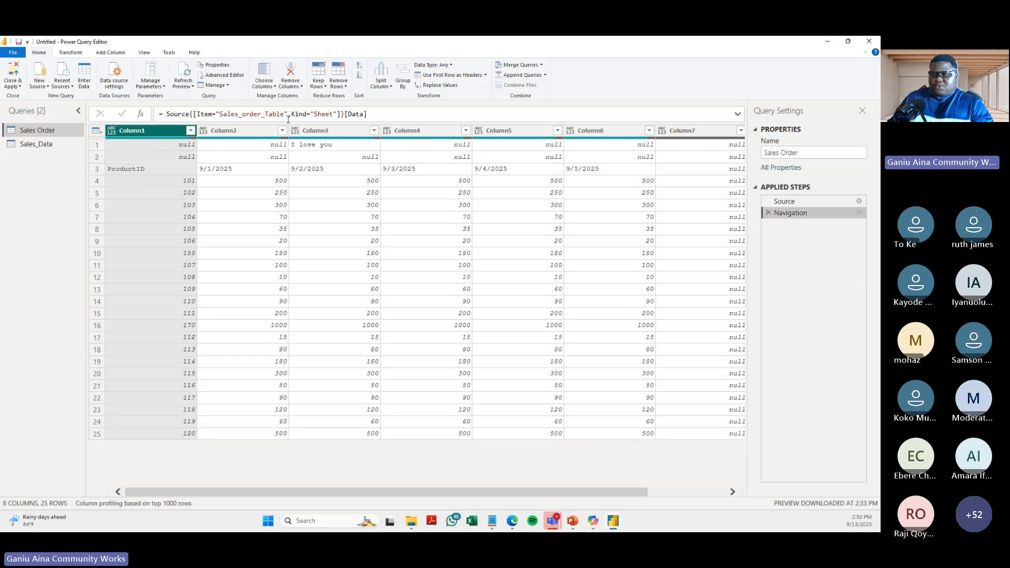
- Remove the top 2 rows from the Sales Order query
left_click(152, 146)
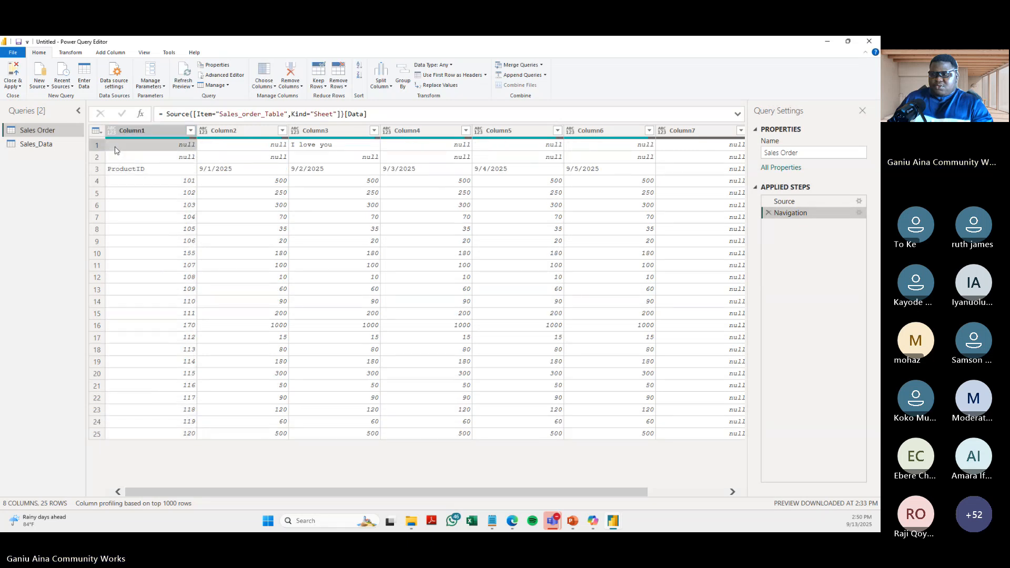
left_click(97, 145)
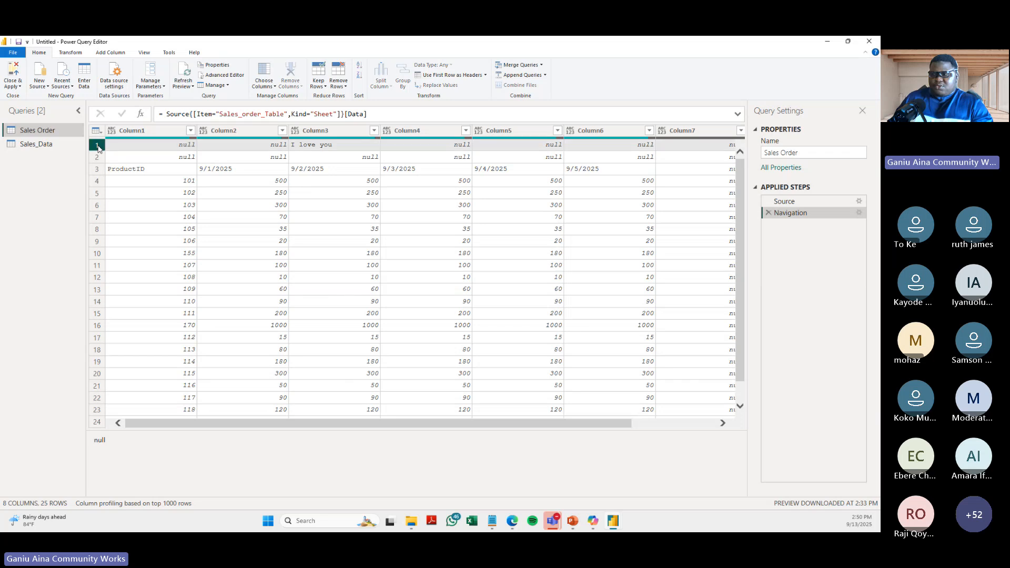
left_click(97, 157)
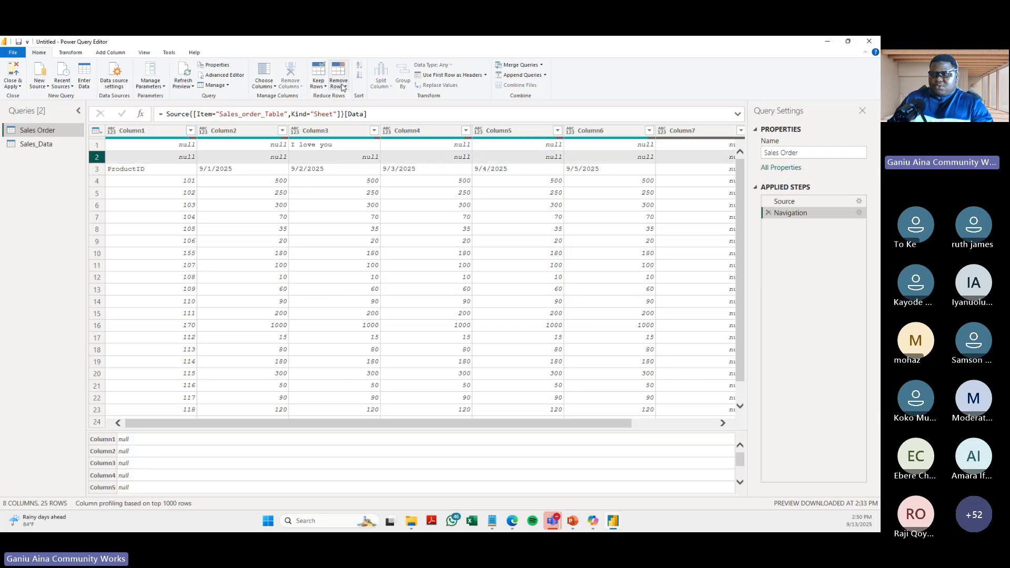
left_click(342, 87)
left_click(355, 106)
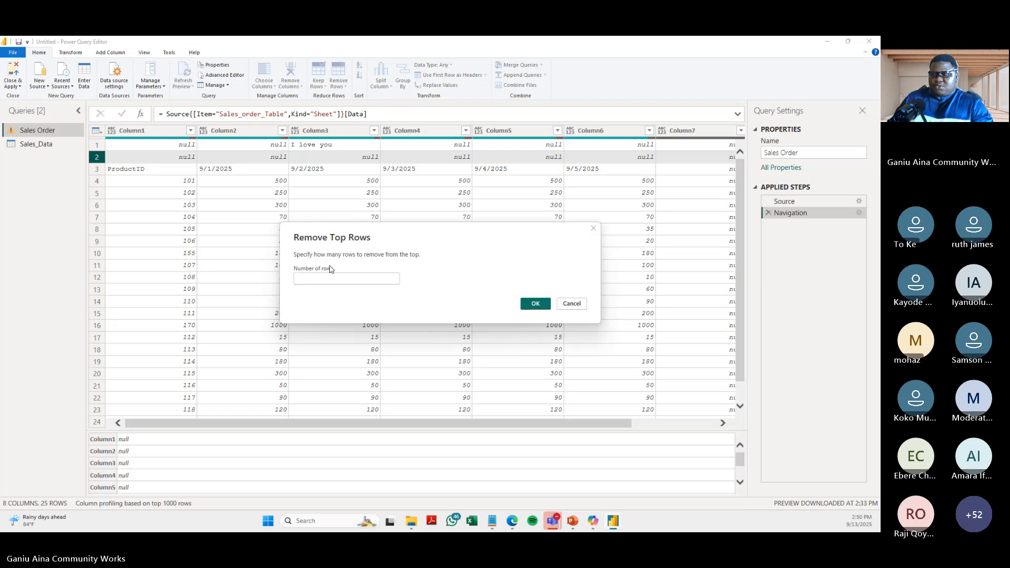
type("2")
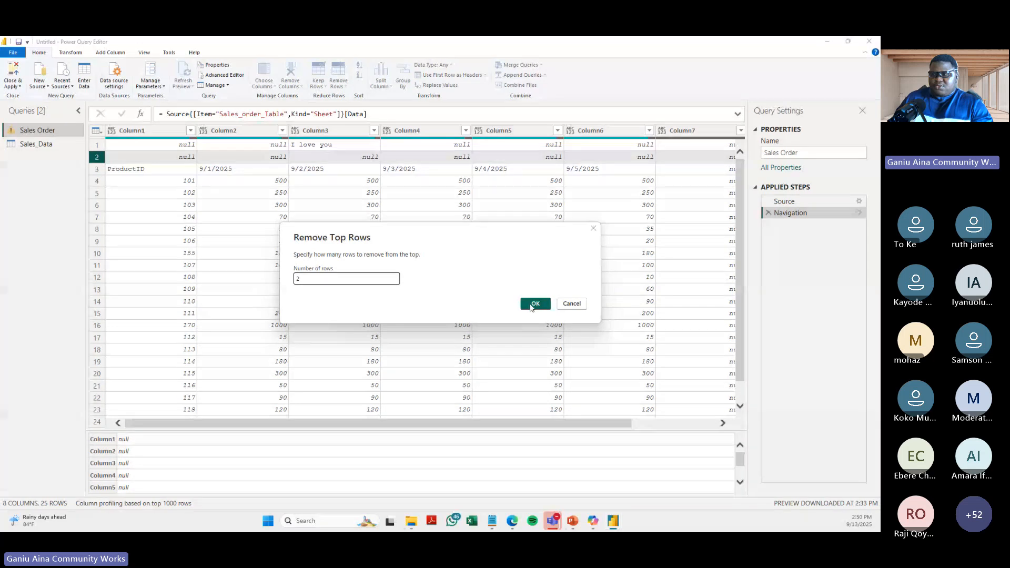
left_click(535, 304)
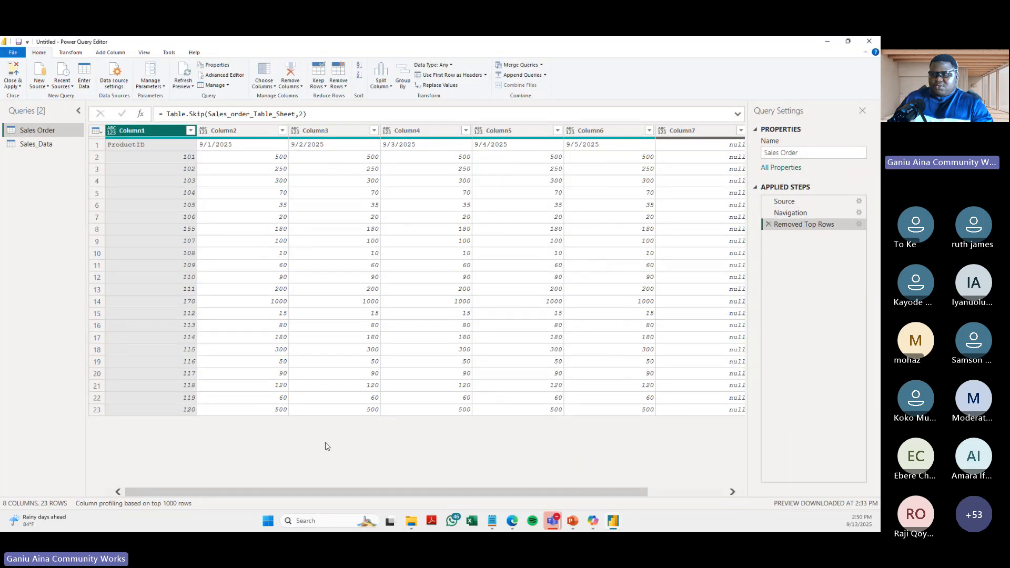
- Remove Column7 and Column8 from the Sales Order query
scroll(327, 447, "right", 2)
left_click(604, 133)
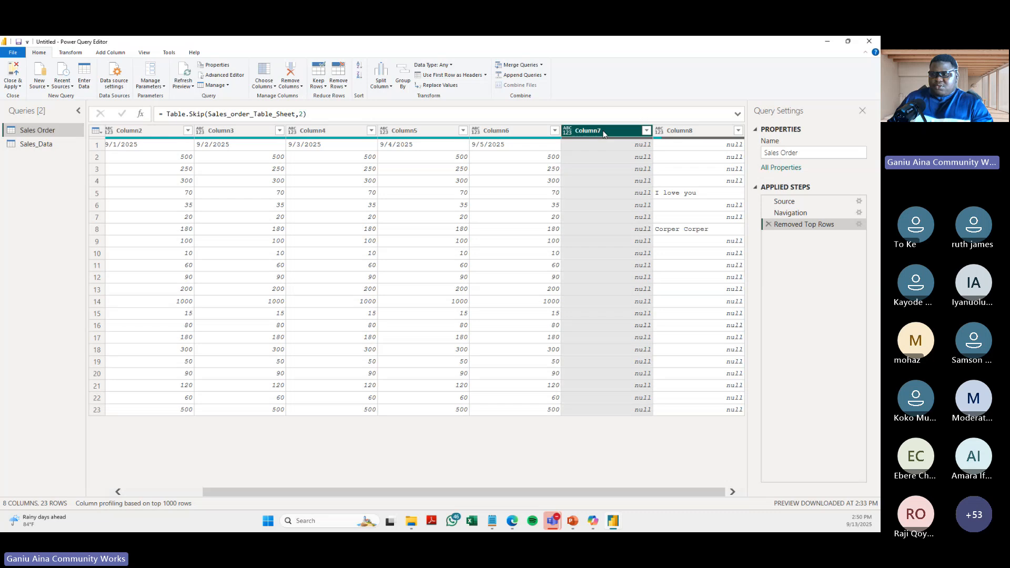
left_click(682, 131, "ctrl")
left_click_drag(682, 131, 687, 132)
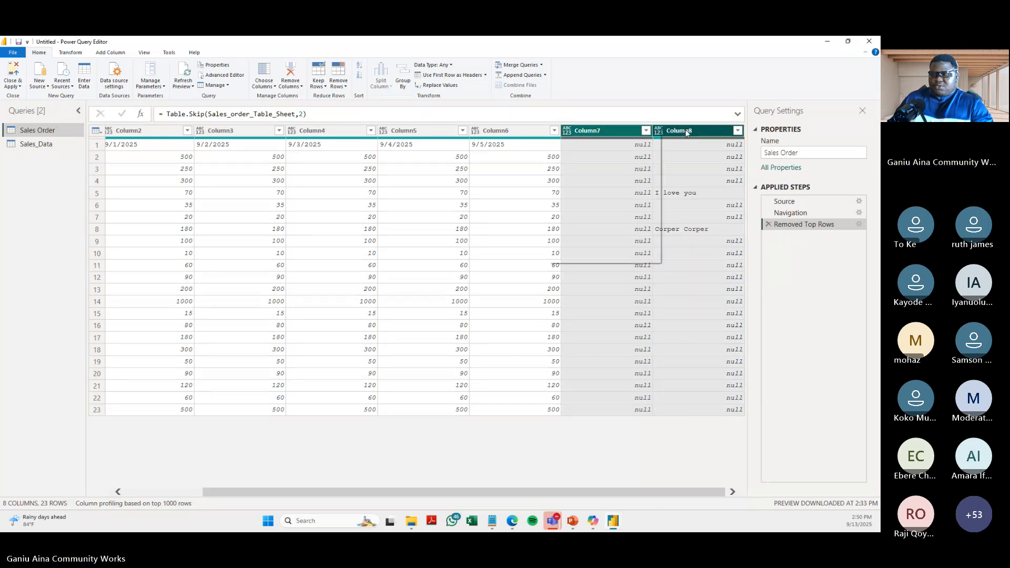
right_click(687, 132)
left_click(608, 144)
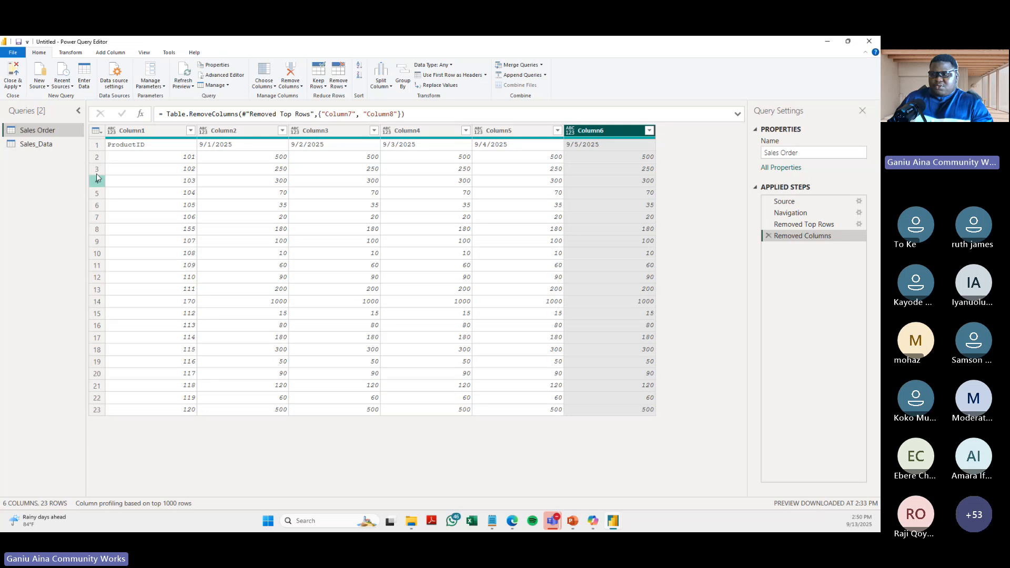
- Check the Sales_order_Table sheet, then promote the Sales Order query's first row to headers and delete its Changed Type step
left_click(511, 521)
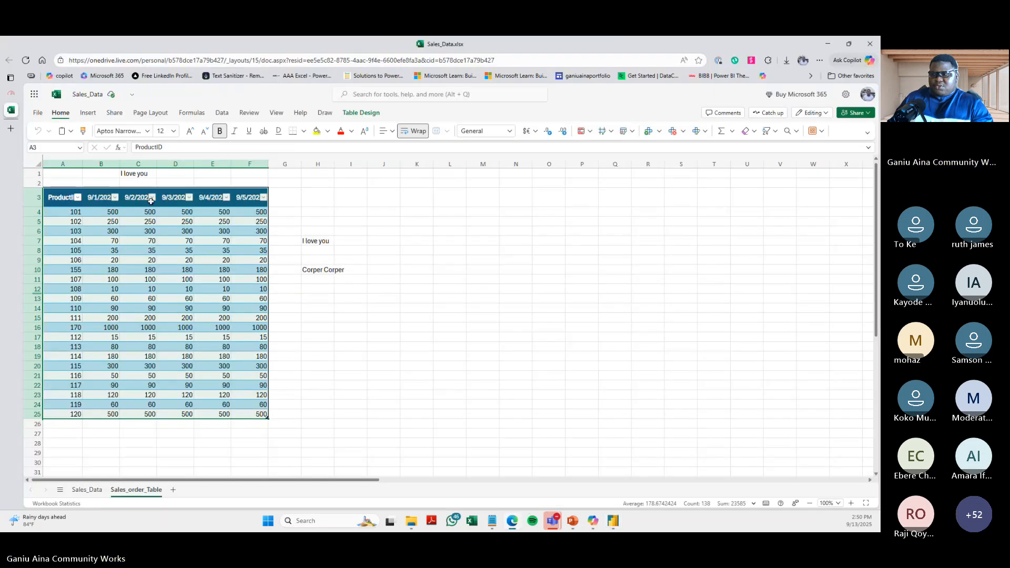
left_click(614, 521)
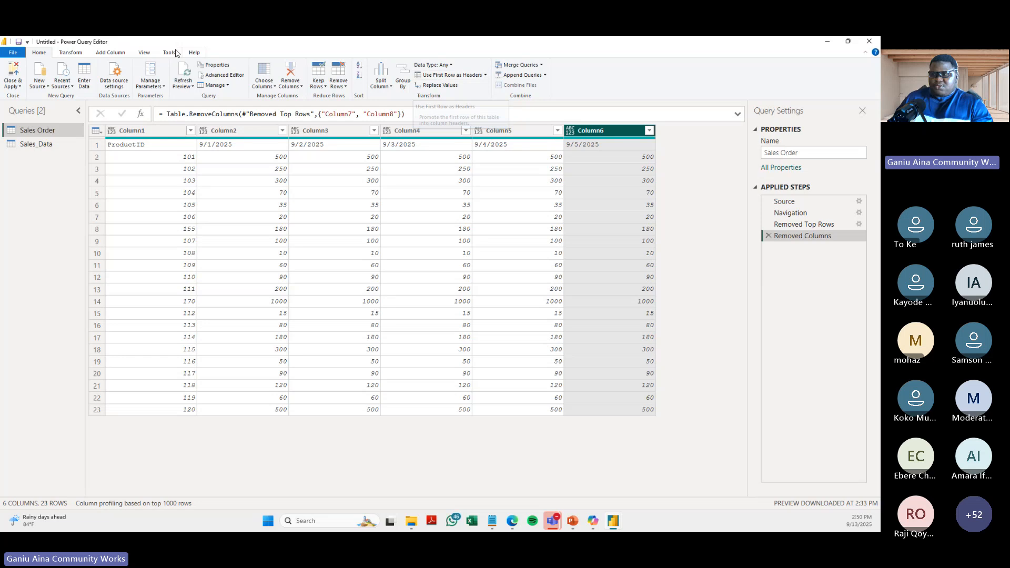
left_click(441, 75)
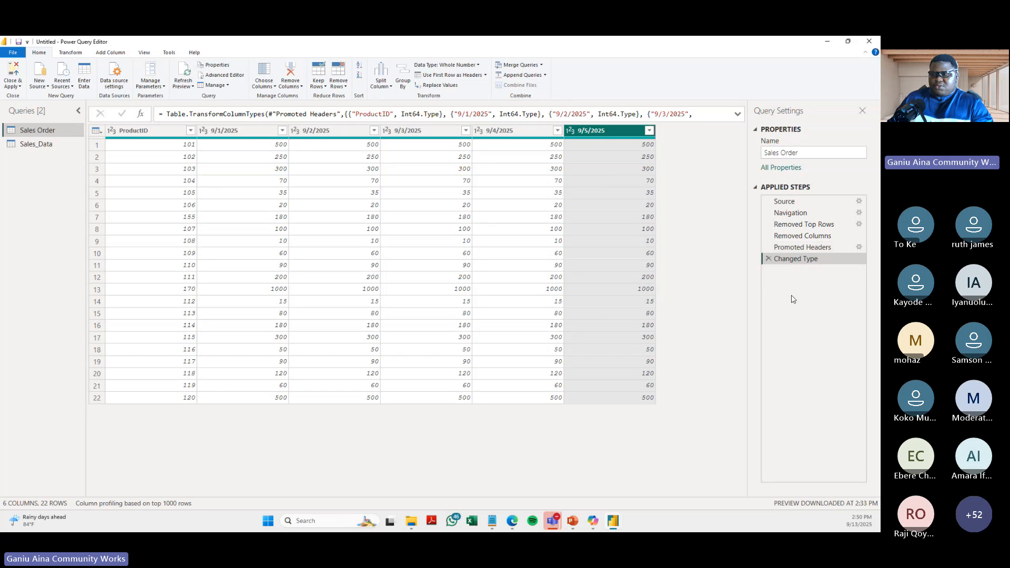
left_click(769, 259)
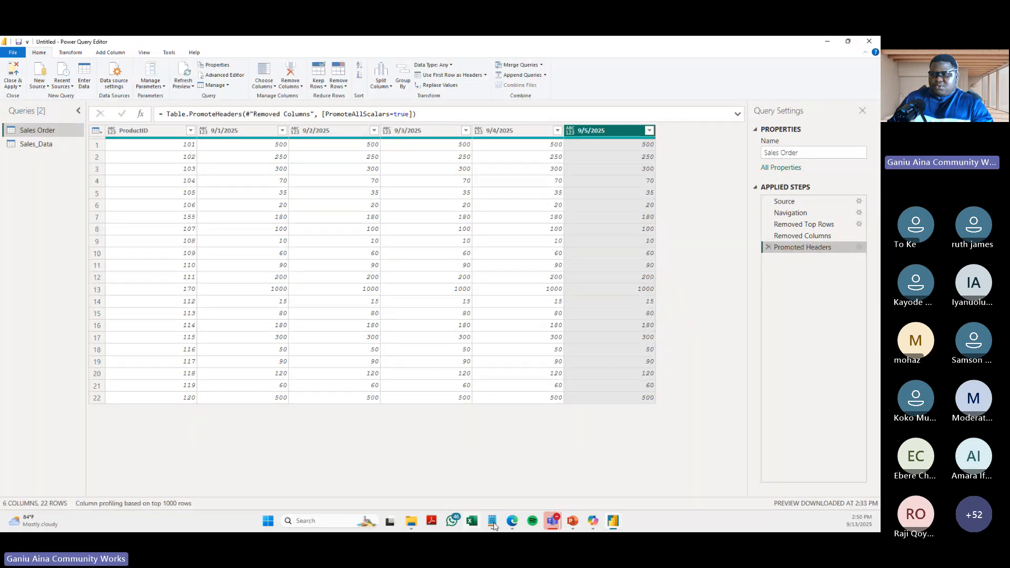
- Switch to the Sales_Data workbook in the browser, inspect the date headers of the sales order table, and return to Power Query Editor
left_click(512, 521)
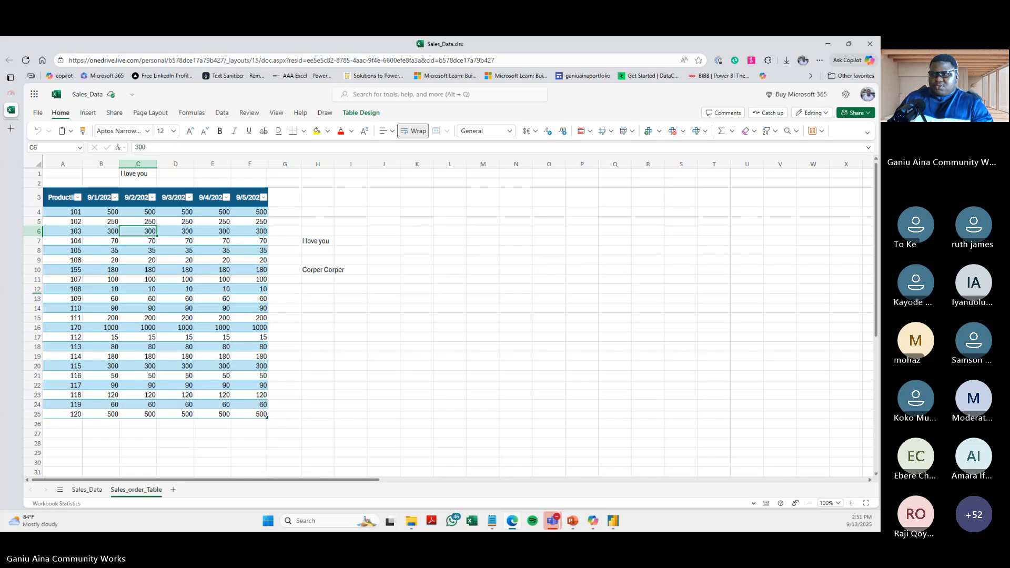
left_click(95, 198)
left_click(251, 198)
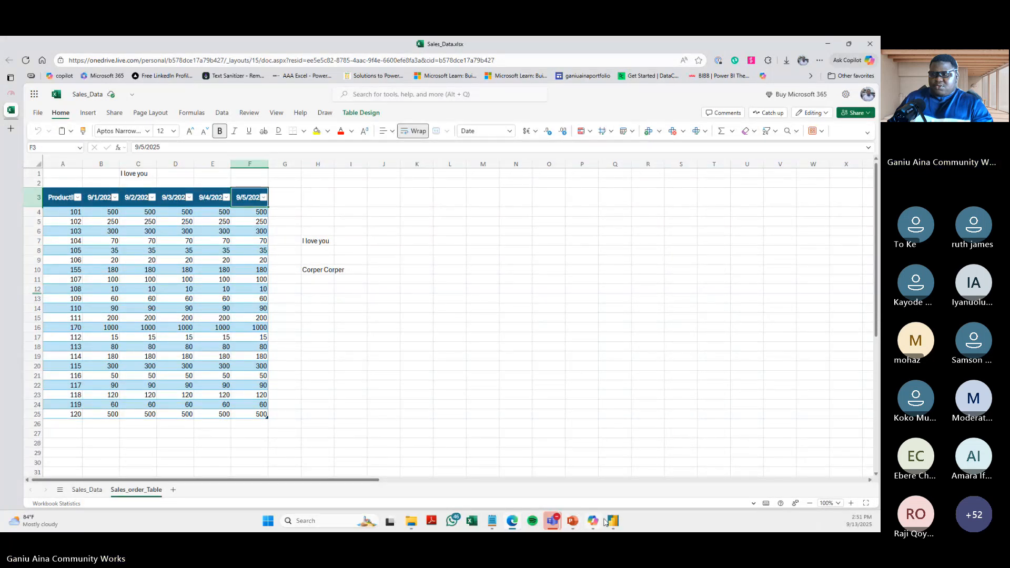
mouse_move(612, 522)
left_click(633, 463)
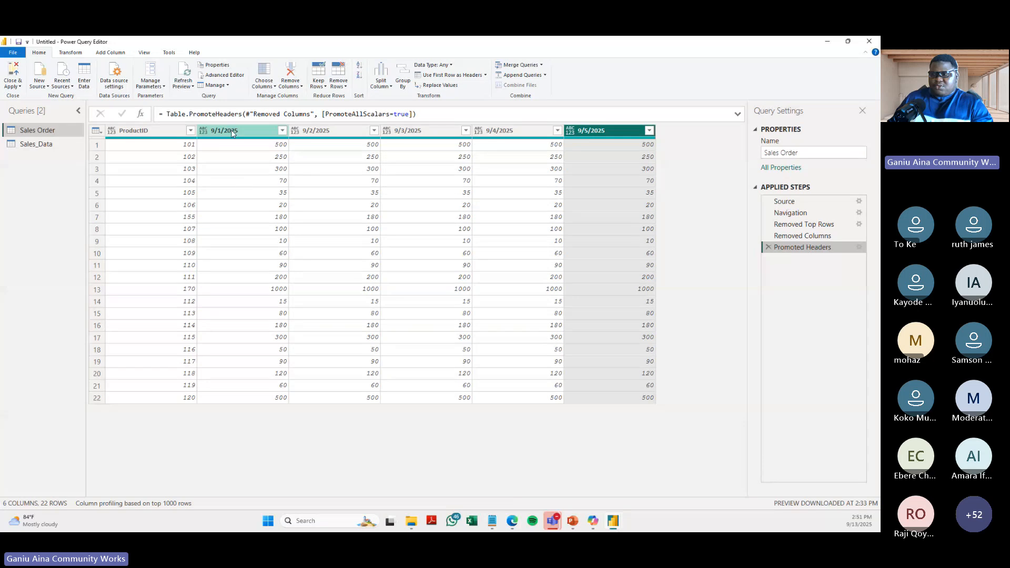
- Examine the ProductID column and the separate date columns in the Sales Order query
left_click(232, 130)
left_click(138, 132)
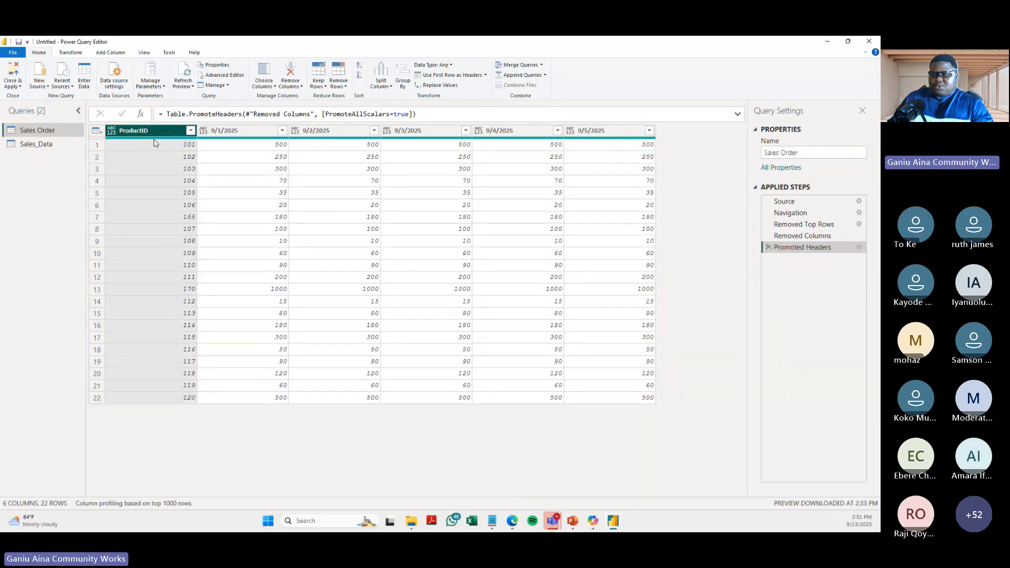
left_click(230, 129)
left_click(321, 134)
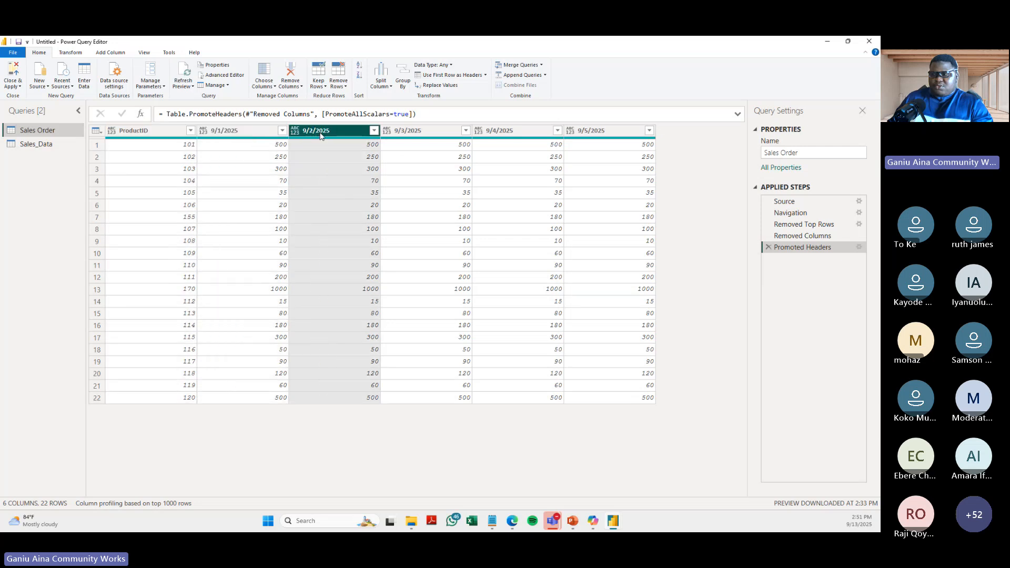
left_click(484, 132)
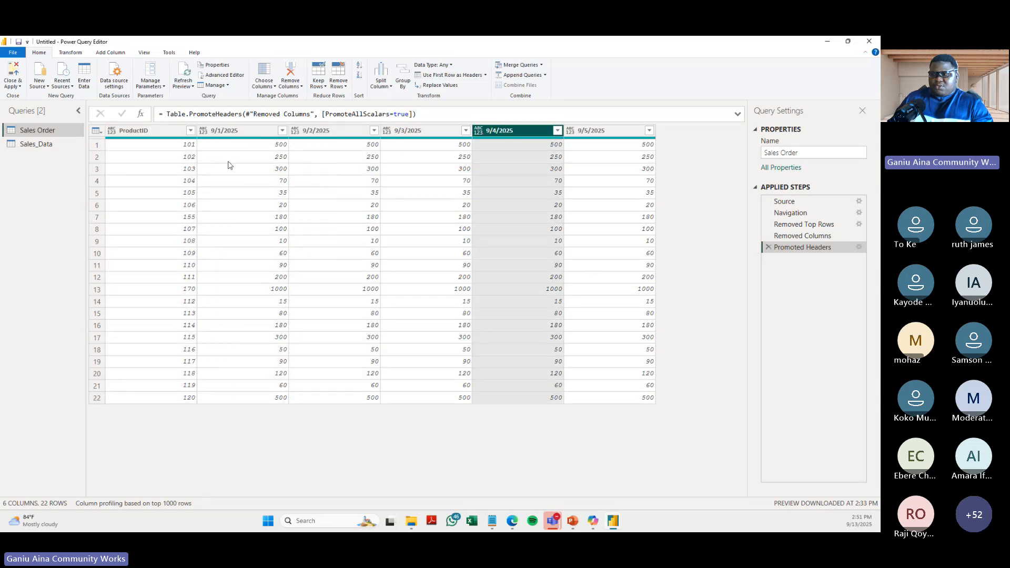
left_click(155, 136)
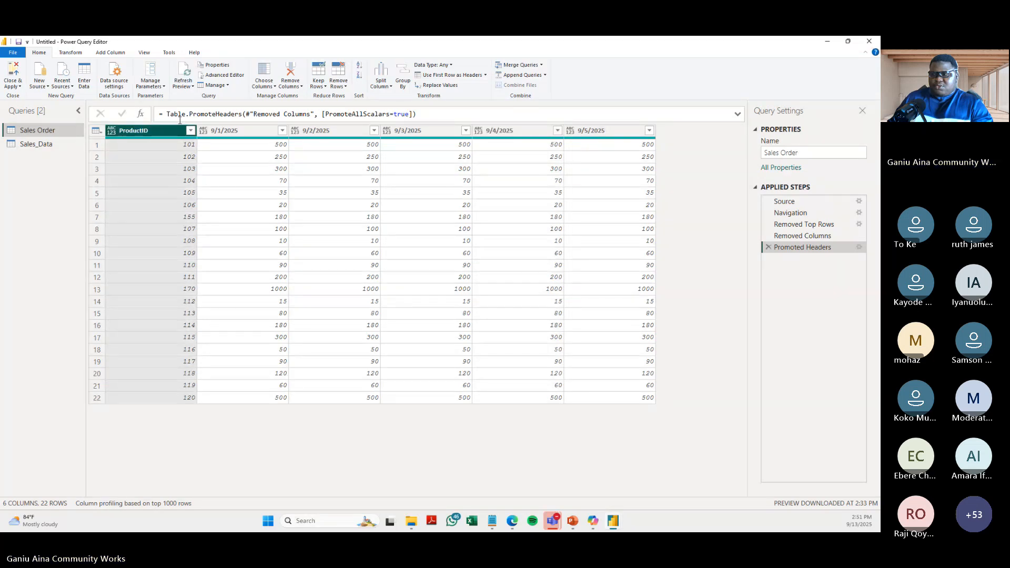
left_click(237, 135)
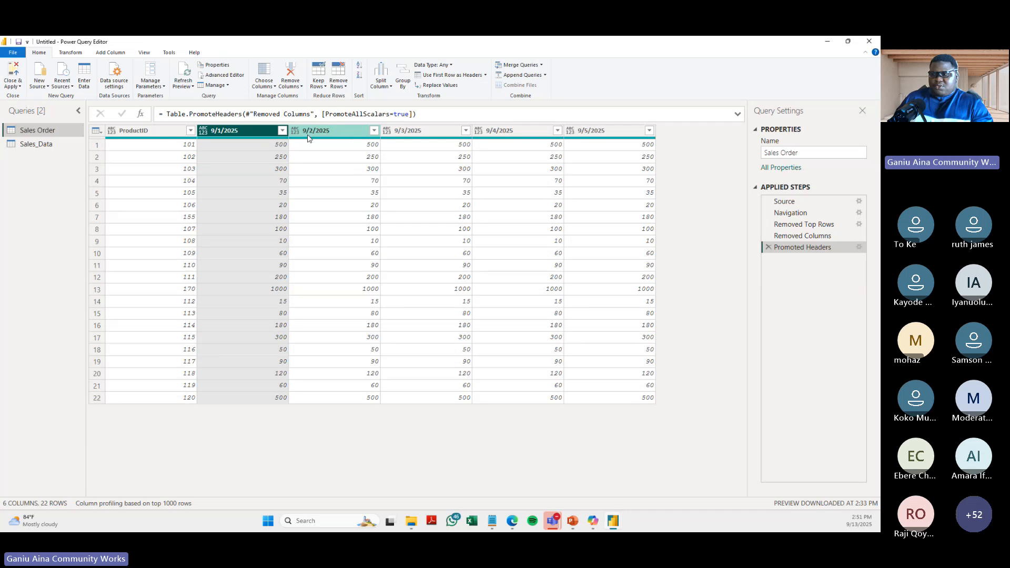
left_click(258, 240)
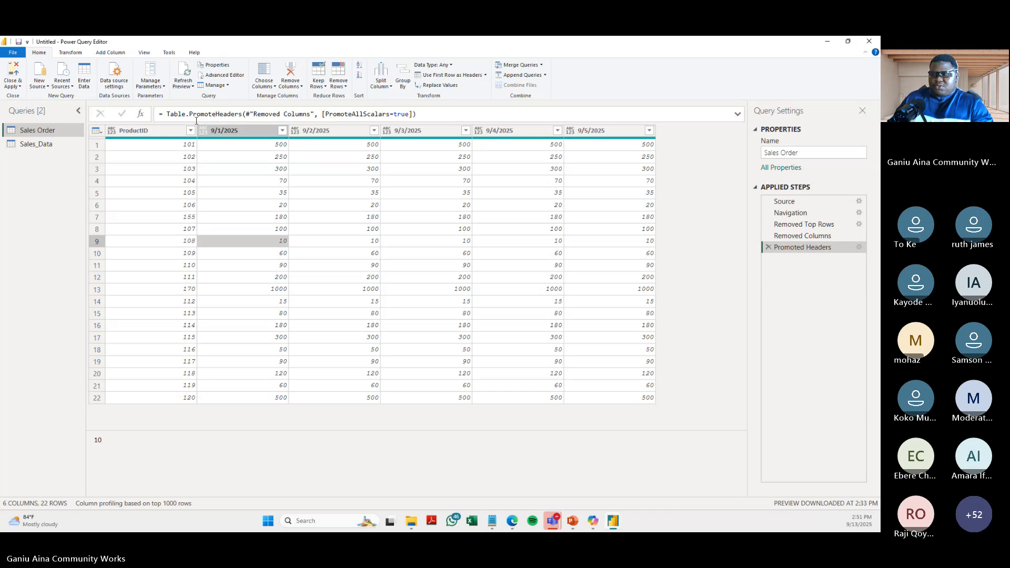
left_click(153, 131)
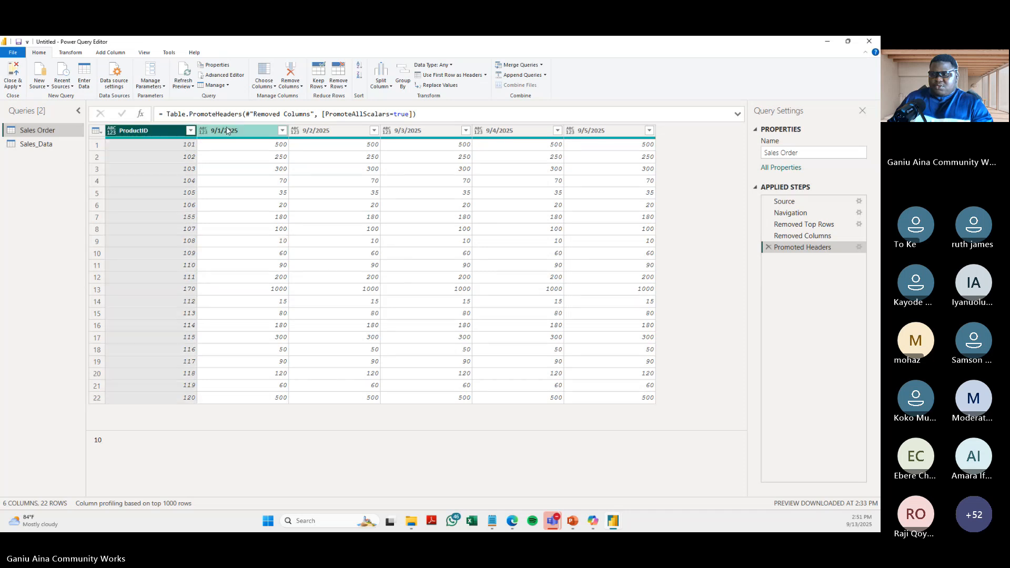
left_click(331, 133, "shift")
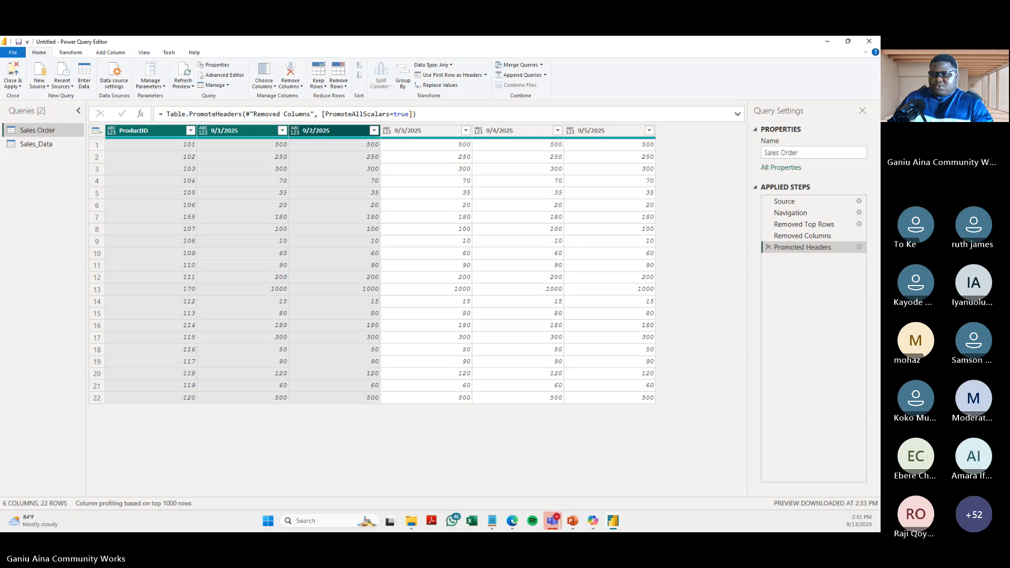
- Try Unpivot Other Columns on the ProductID column twice, deleting the Unpivoted Other Columns step each time
left_click(143, 131)
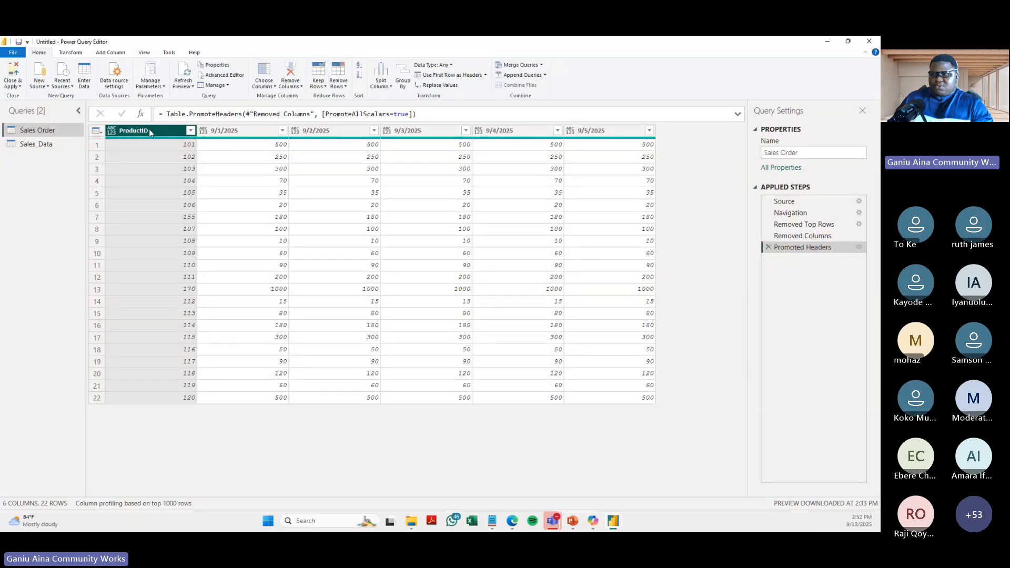
right_click(121, 128)
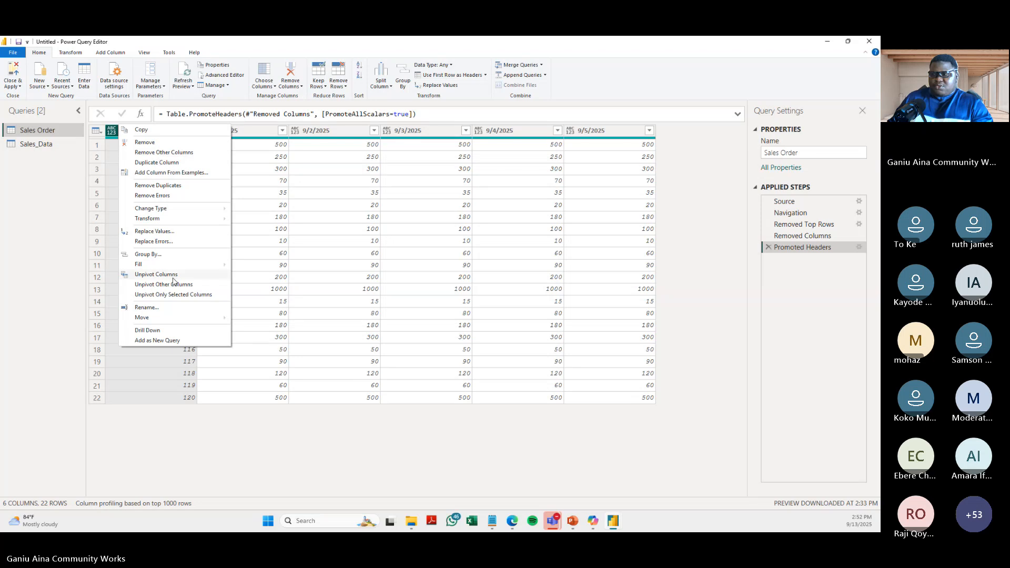
left_click(164, 286)
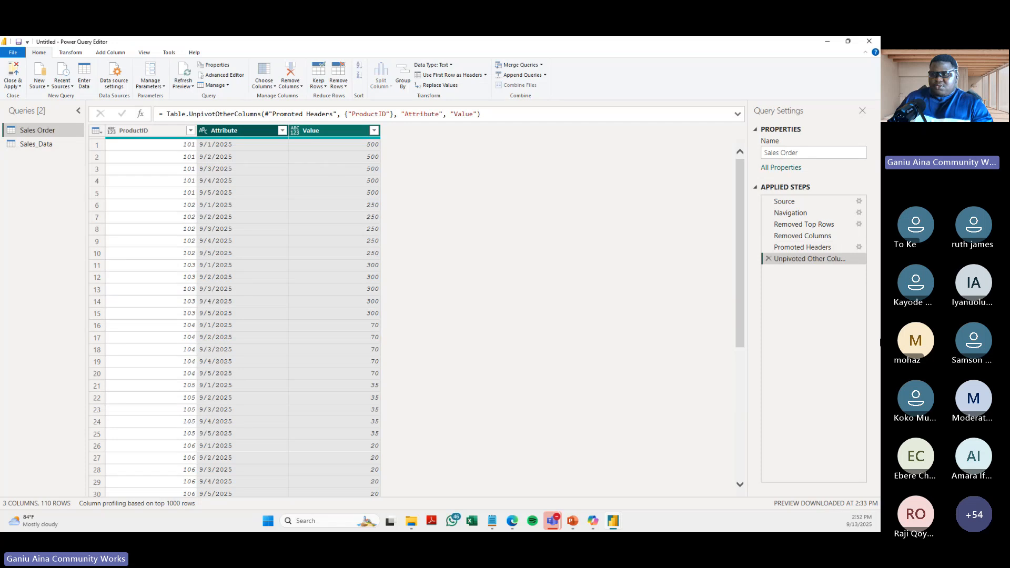
left_click(768, 259)
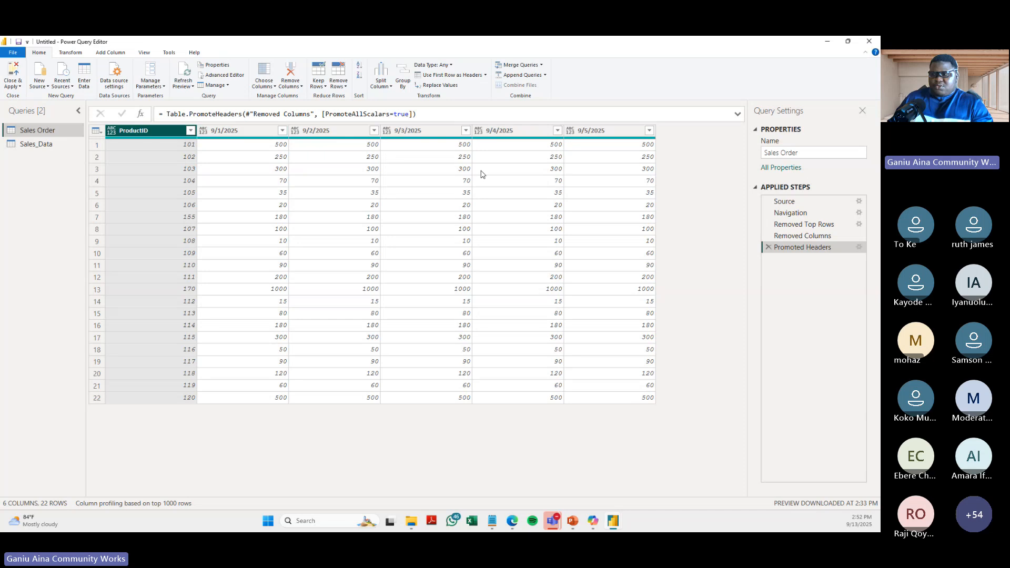
right_click(137, 131)
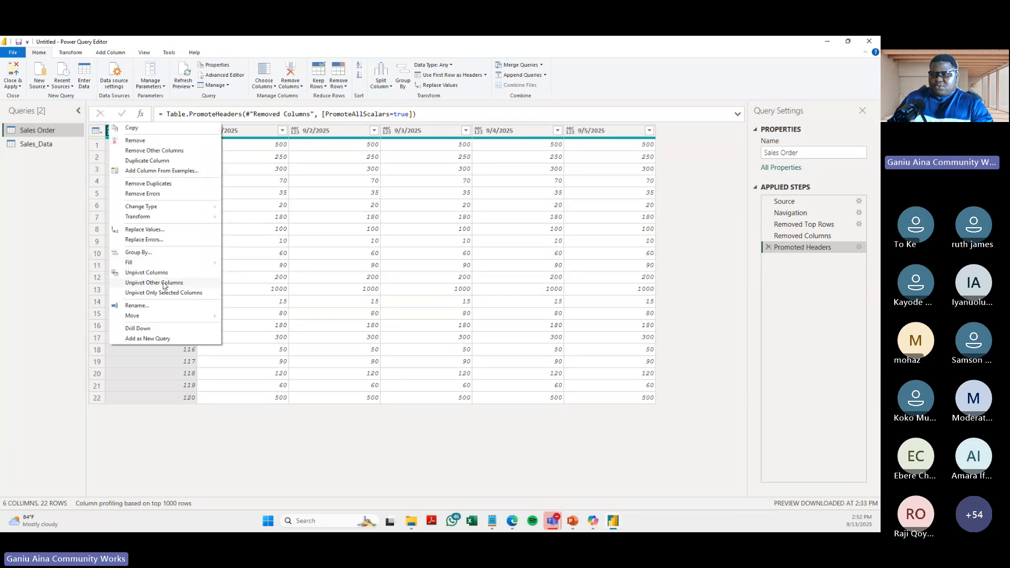
left_click(163, 283)
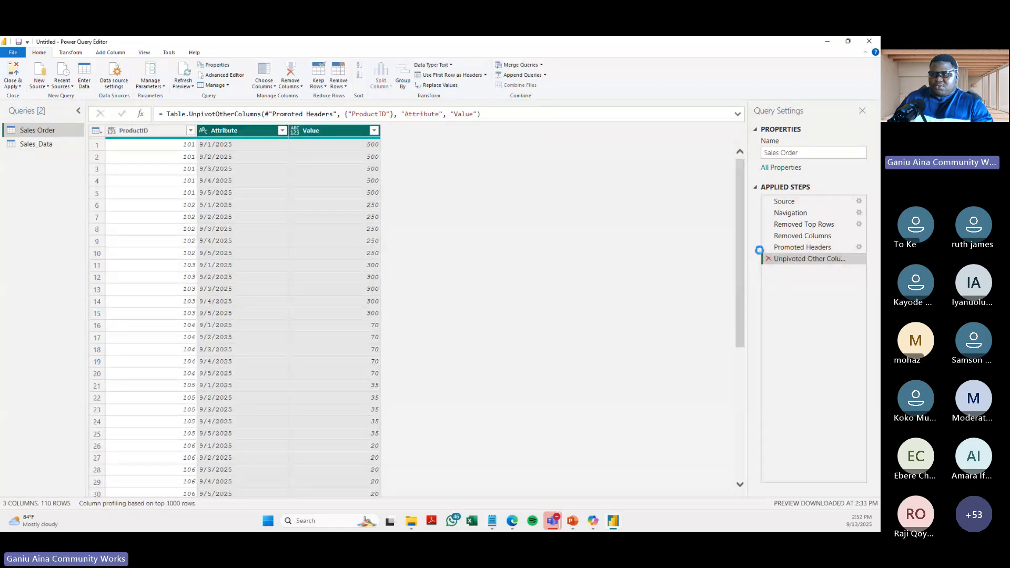
left_click(769, 259)
left_click(71, 53)
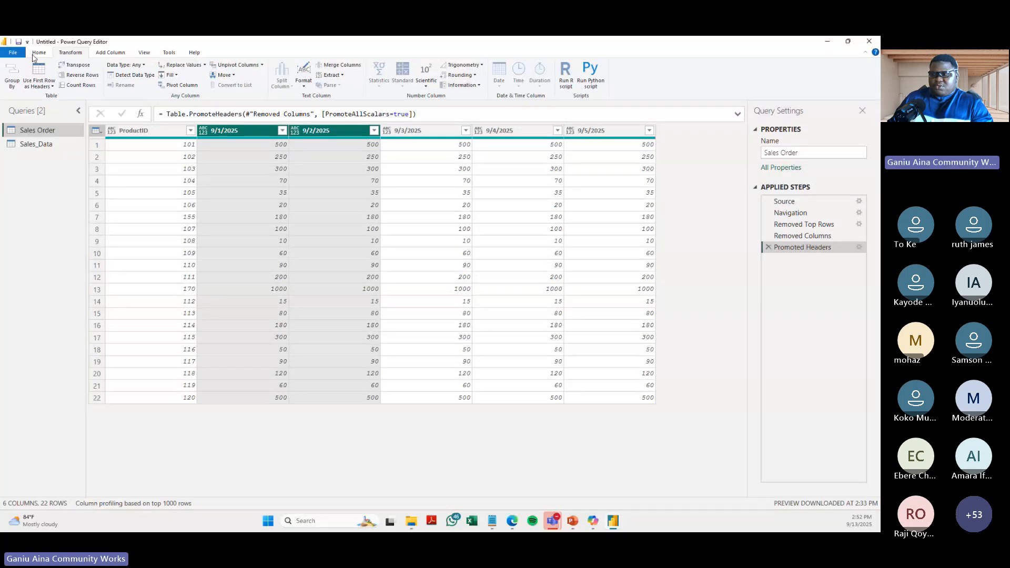
- Unpivot only the selected date columns 9/1/2025 through 9/5/2025 in the Sales Order query
left_click(145, 131)
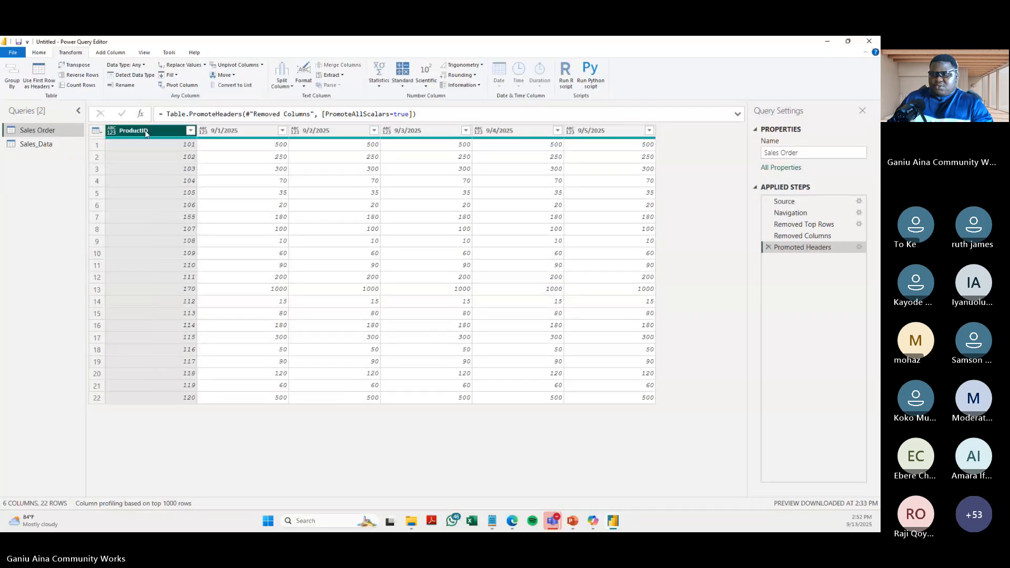
left_click(237, 130)
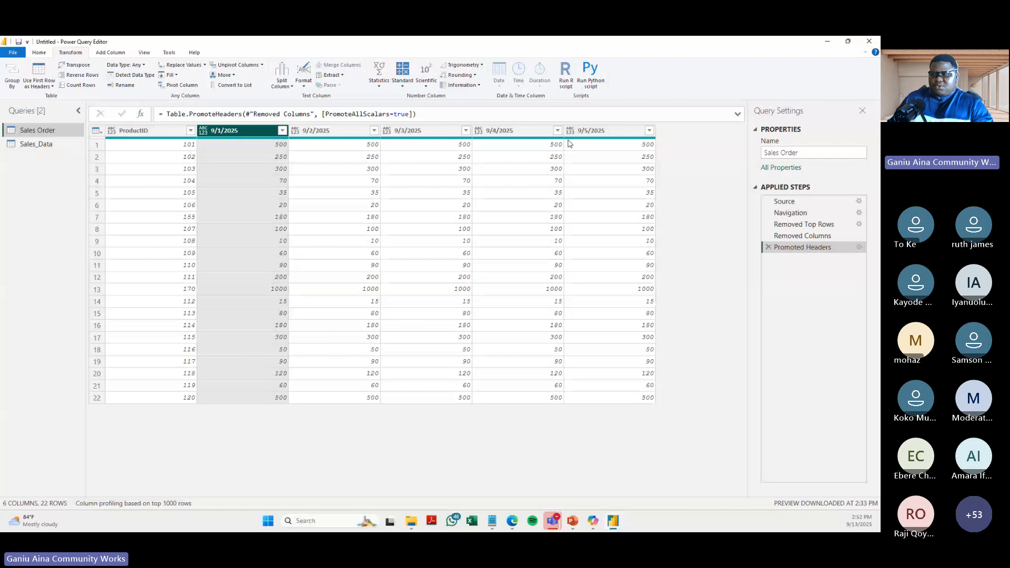
left_click(153, 131)
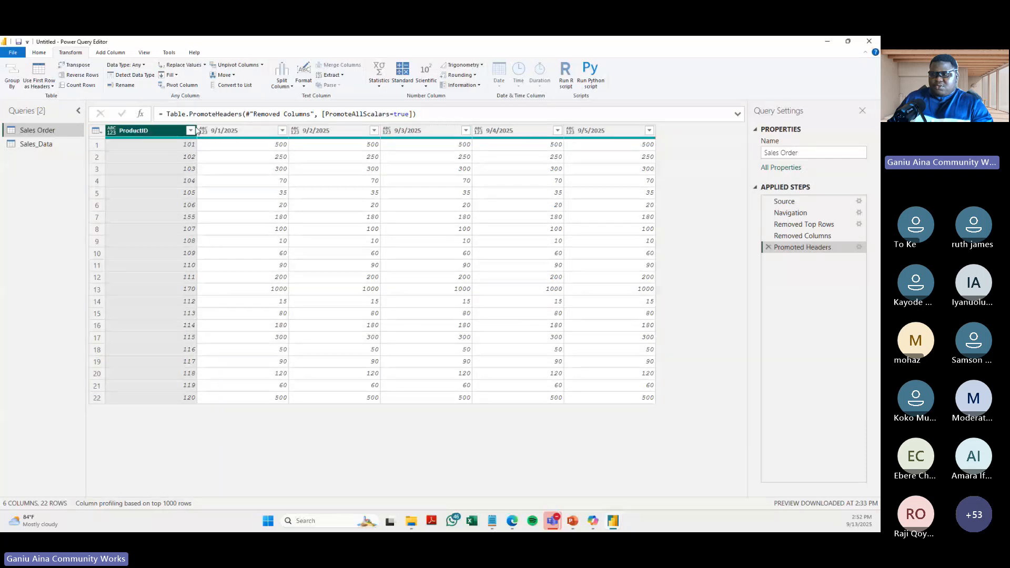
left_click(229, 131)
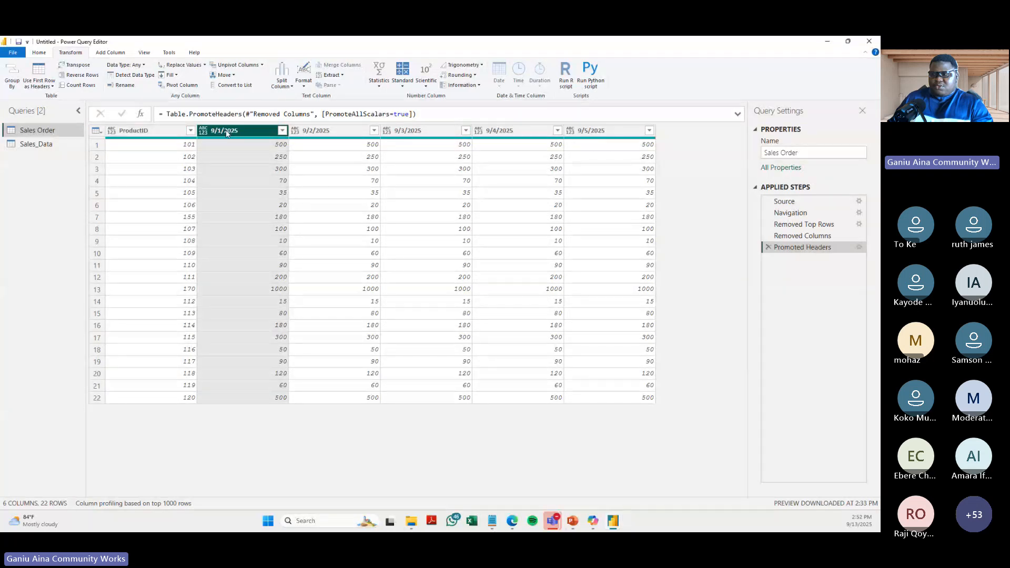
left_click(605, 131, "shift")
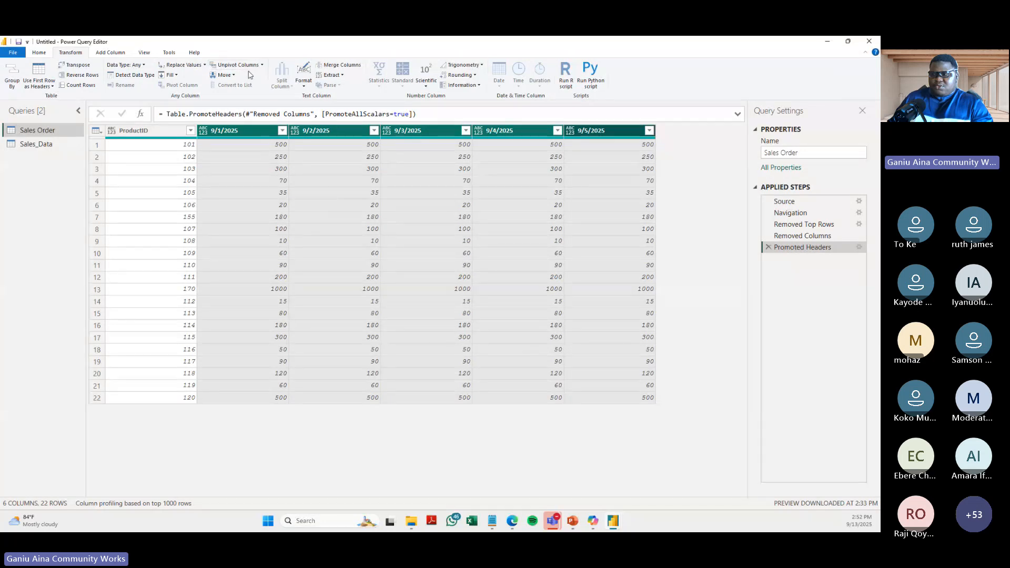
left_click(261, 65)
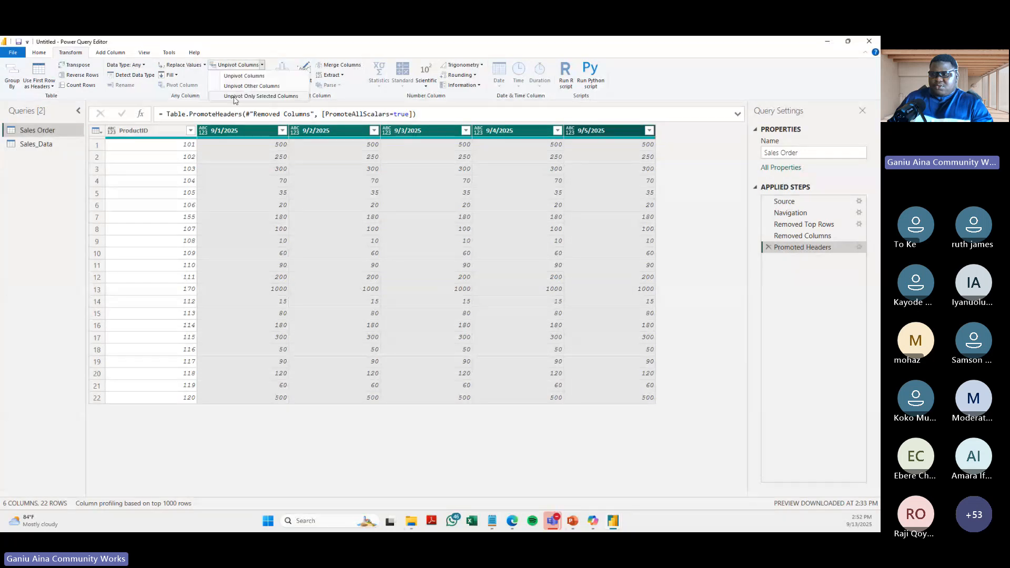
left_click(269, 97)
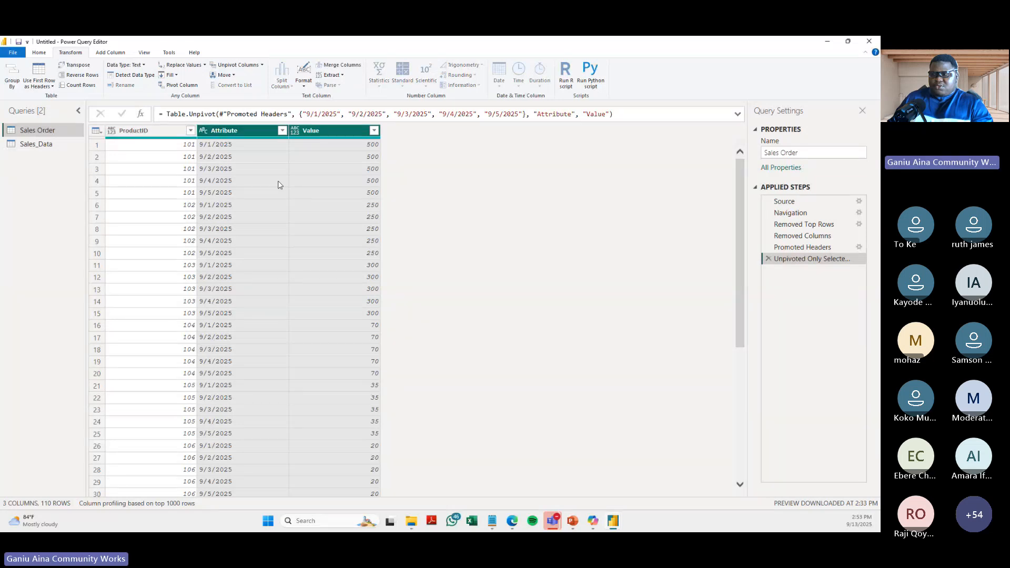
- Rename the Attribute column as Date
left_click(236, 133)
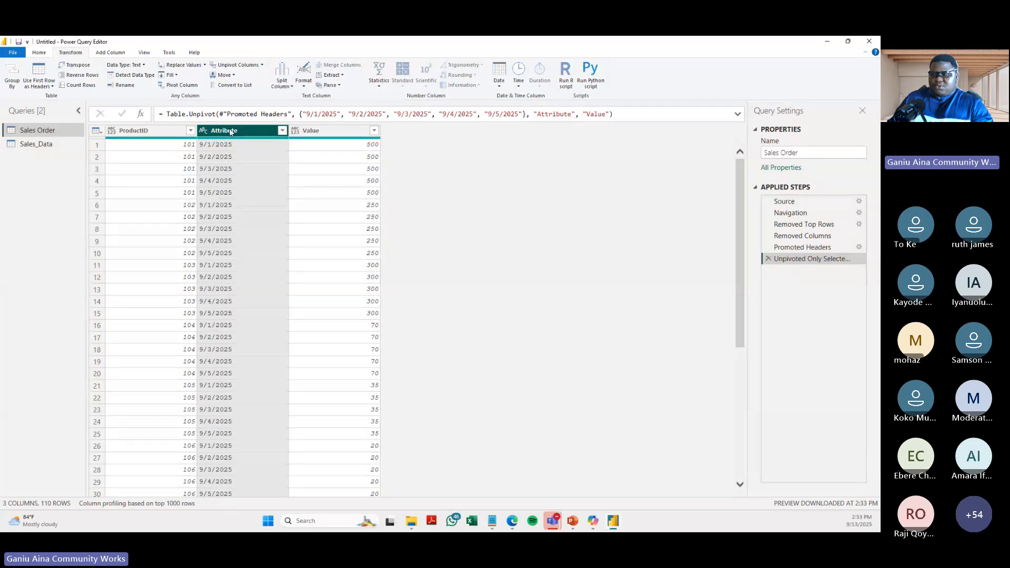
double_click(230, 132)
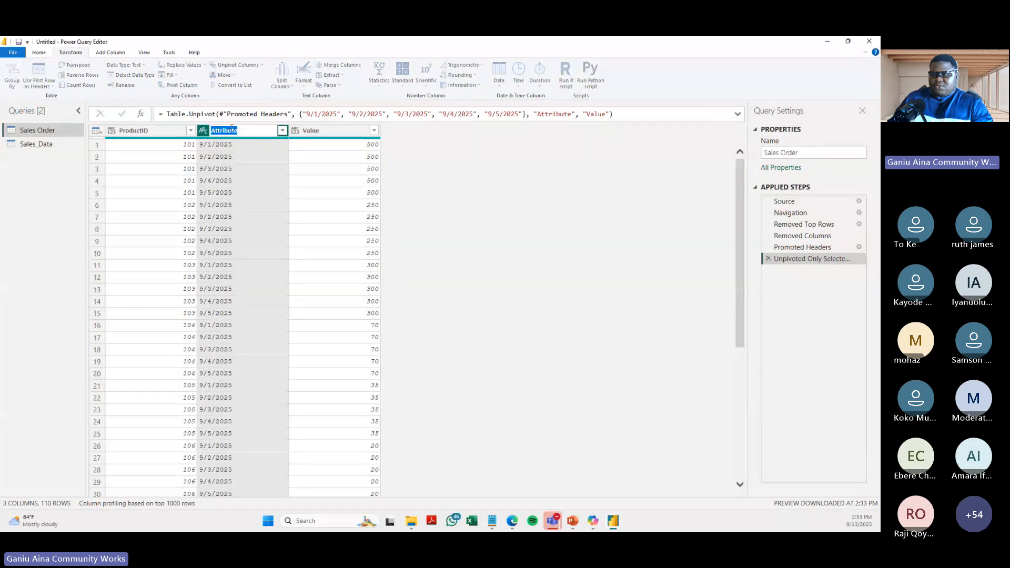
left_click(268, 153)
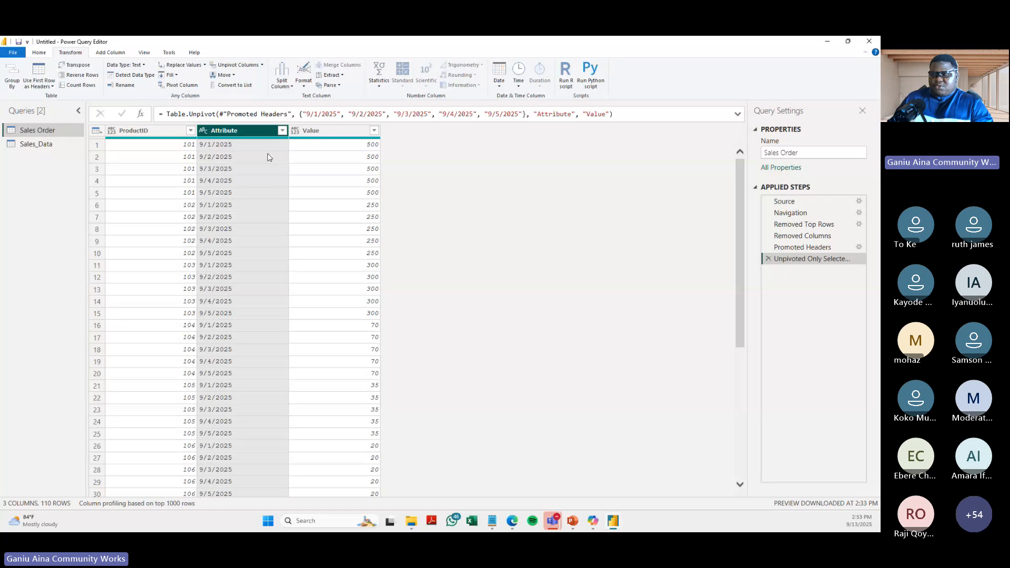
double_click(237, 131)
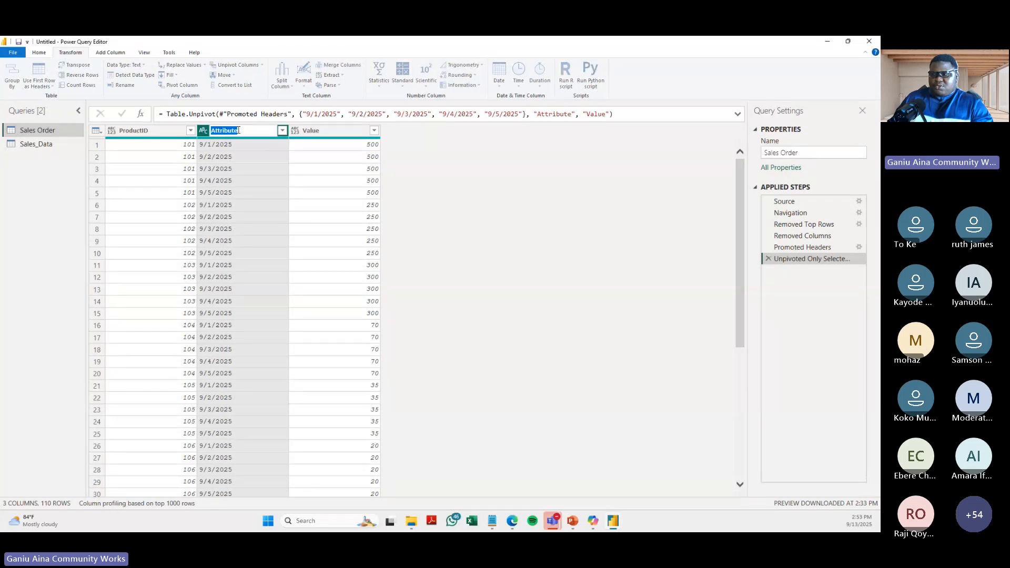
key("BackSpace")
type("Date")
key("Return")
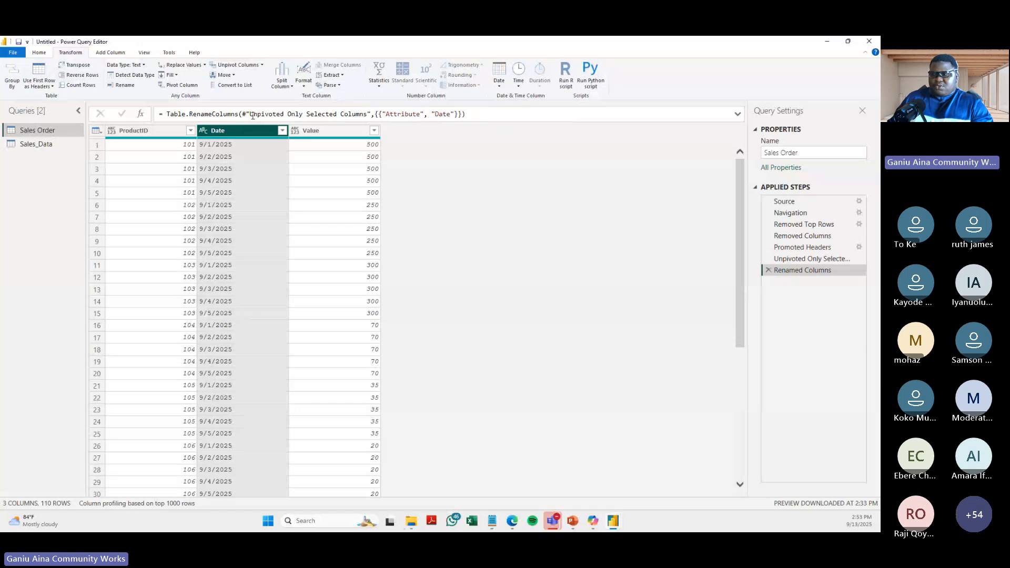
- Rename the Value column as Quantity
double_click(325, 131)
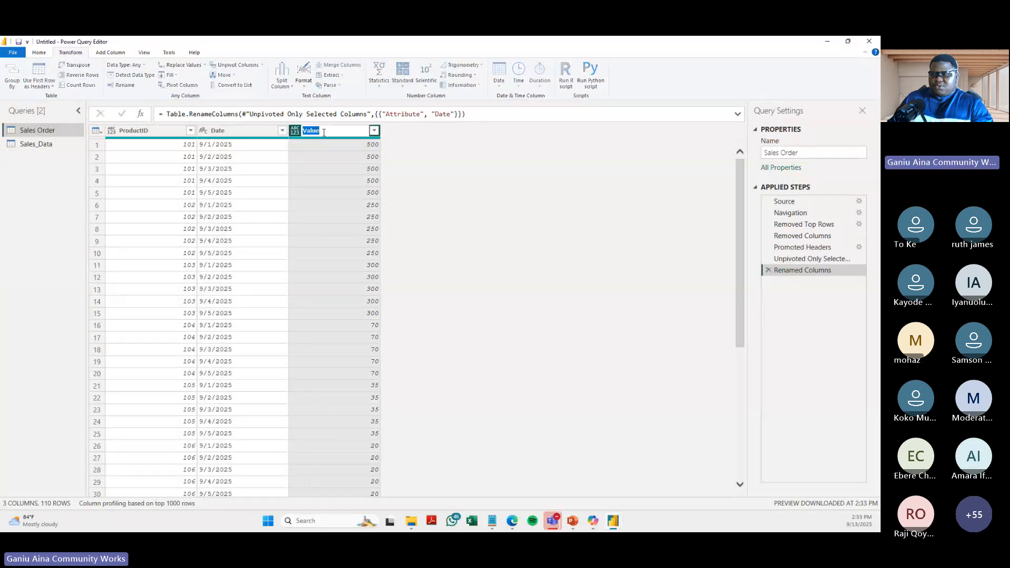
key("BackSpace")
type("Quanti")
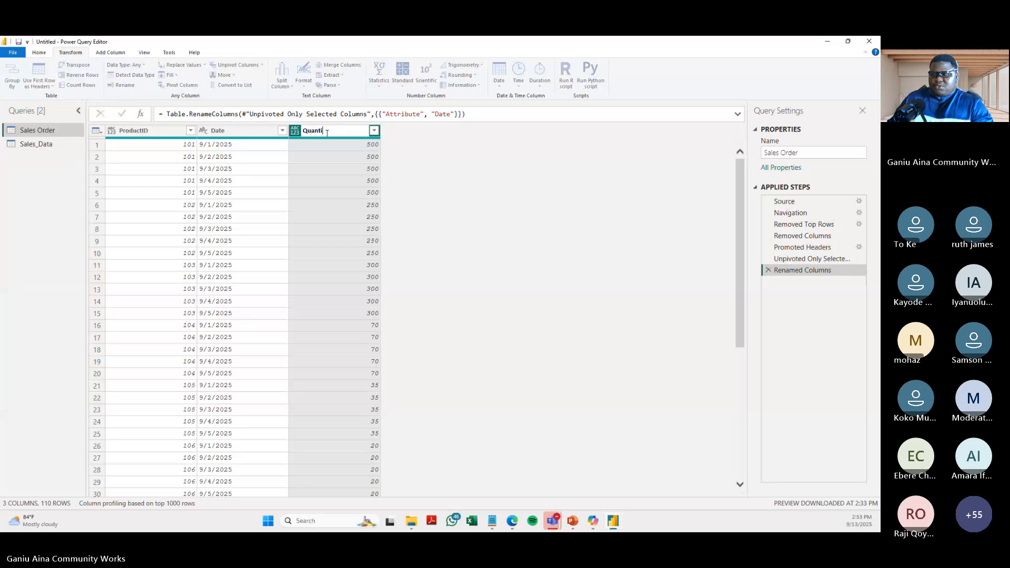
type("ty")
key("Return")
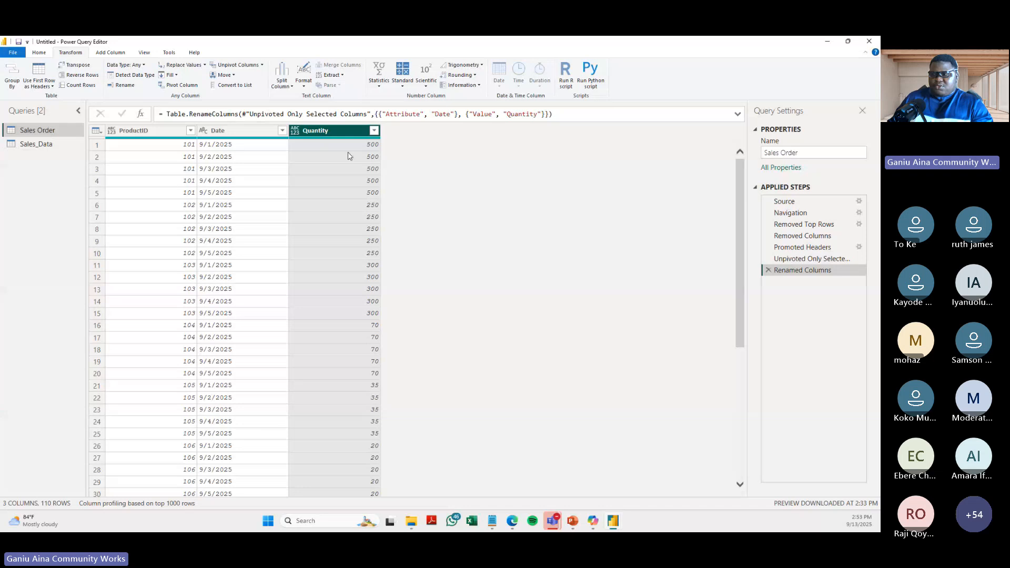
- Examine the Date and ProductID columns and the repeated product IDs in the unpivoted table
left_click(227, 134)
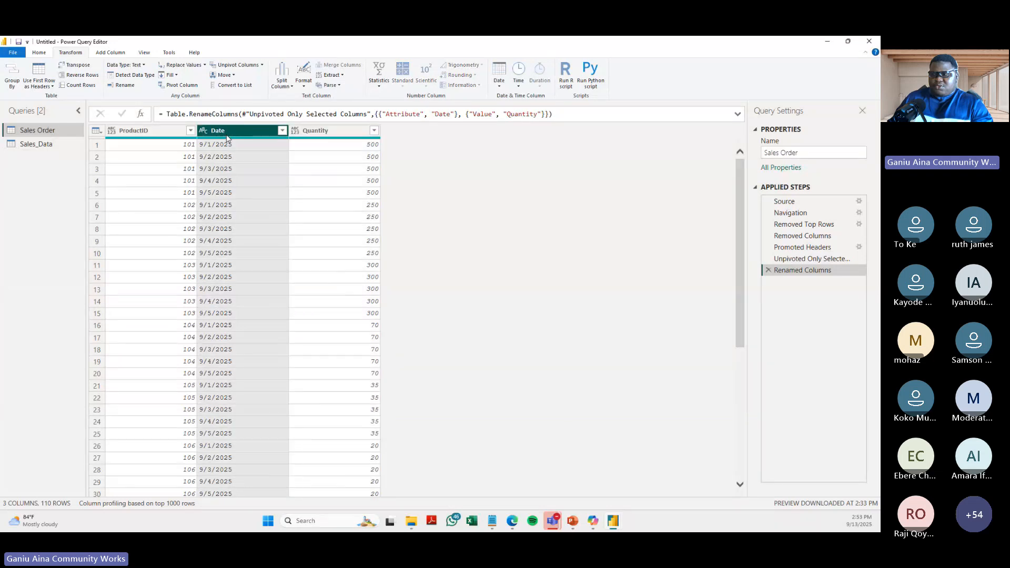
left_click(152, 133)
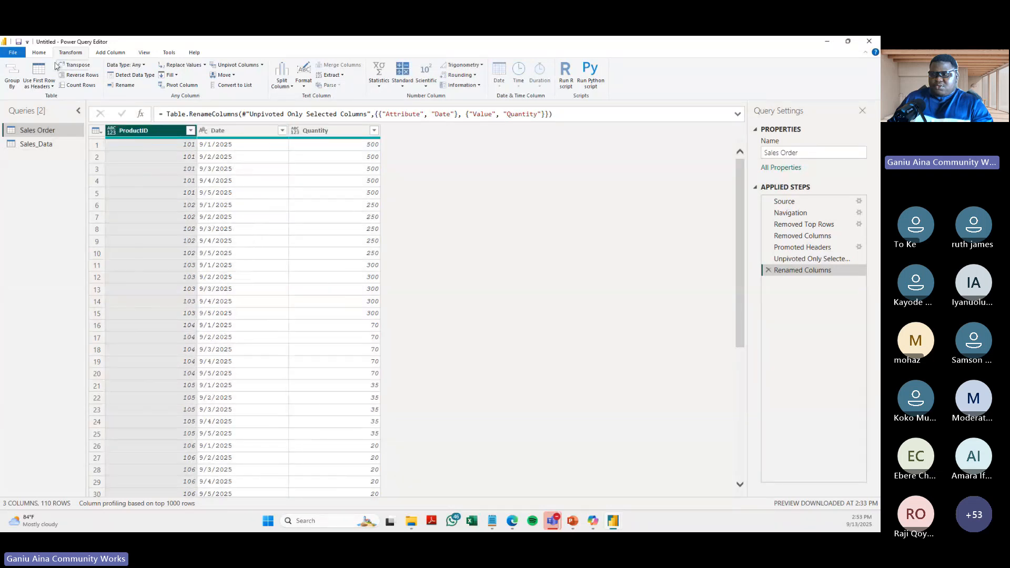
left_click(38, 52)
left_click(232, 133)
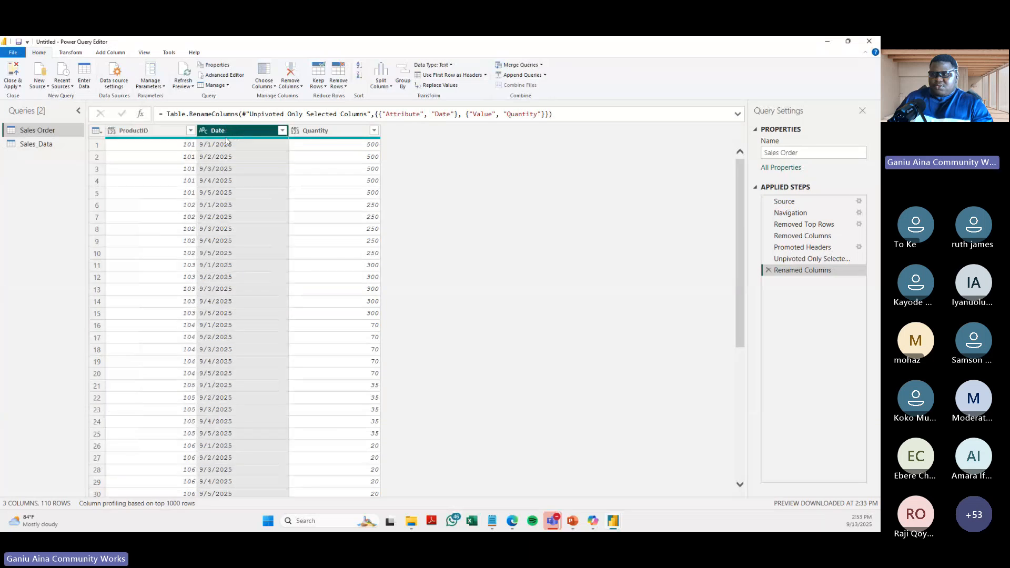
left_click(147, 136)
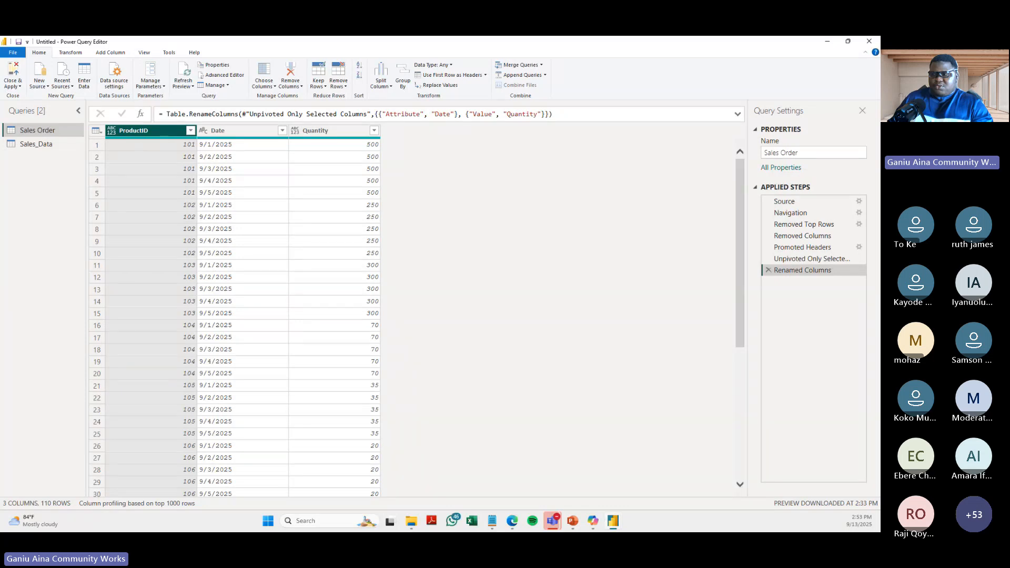
left_click(190, 146)
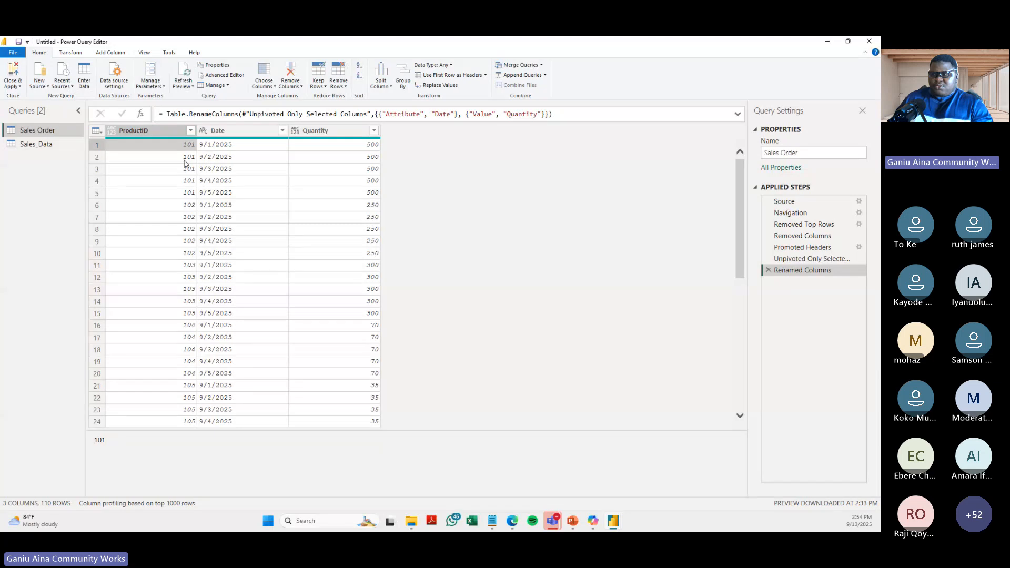
left_click(186, 162)
left_click(159, 134)
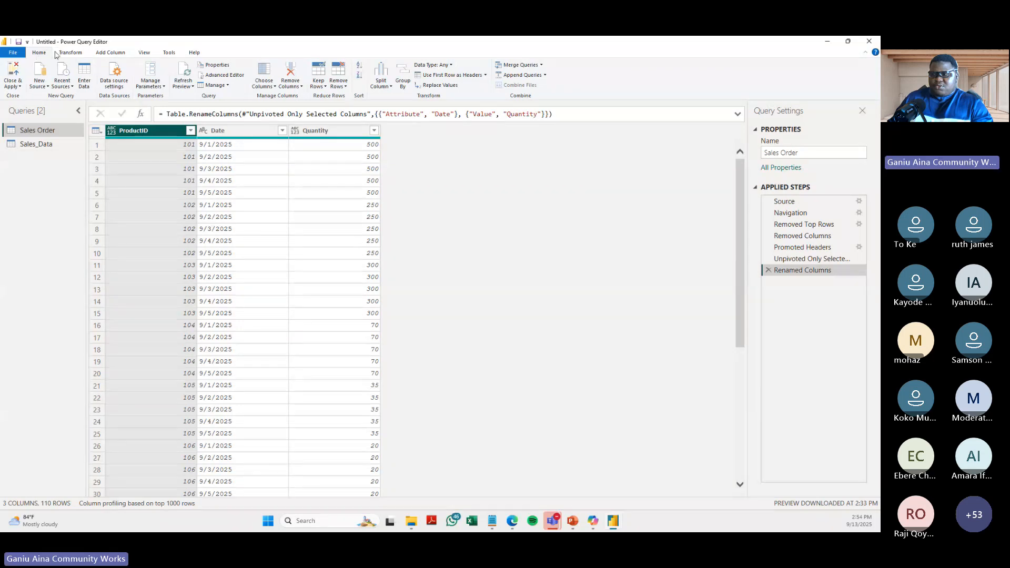
- Review the available data types for the ProductID column and change its type to Text
left_click(72, 54)
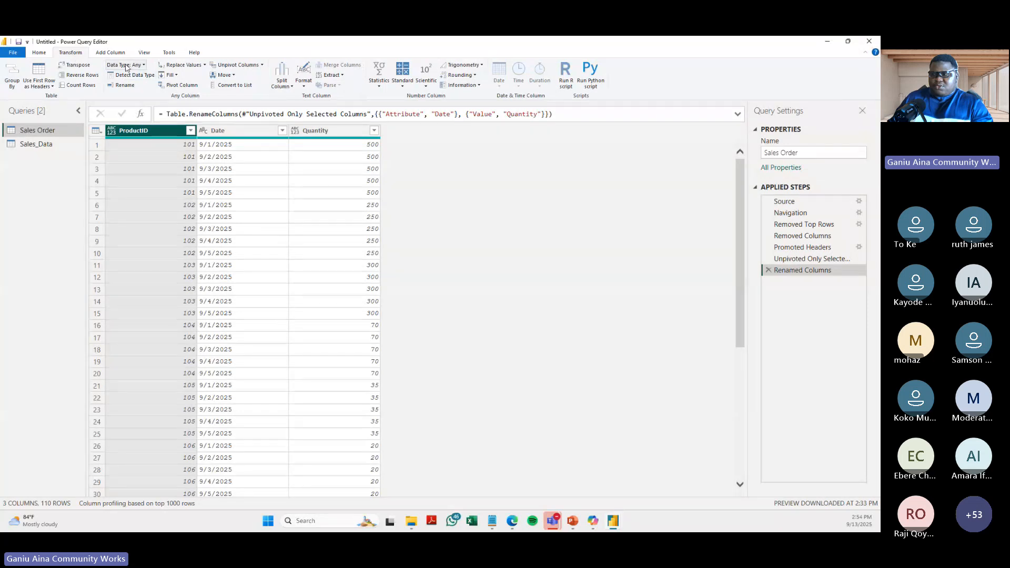
left_click(39, 54)
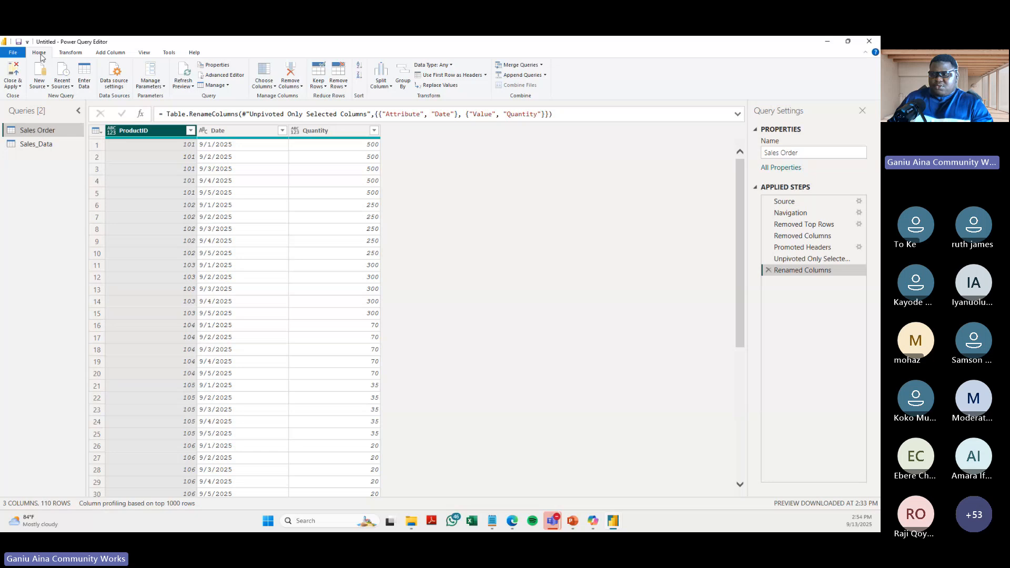
right_click(136, 127)
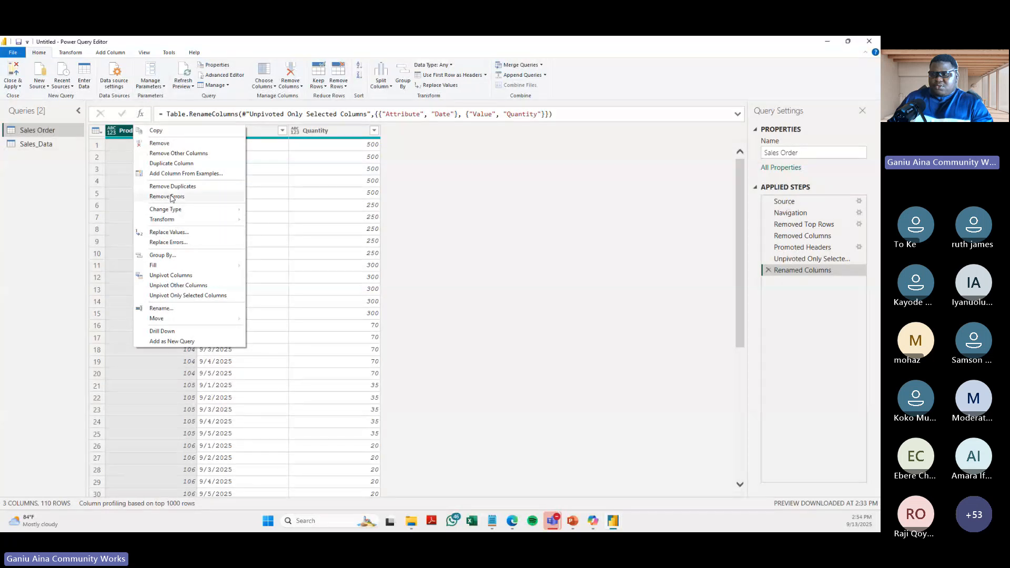
mouse_move(182, 212)
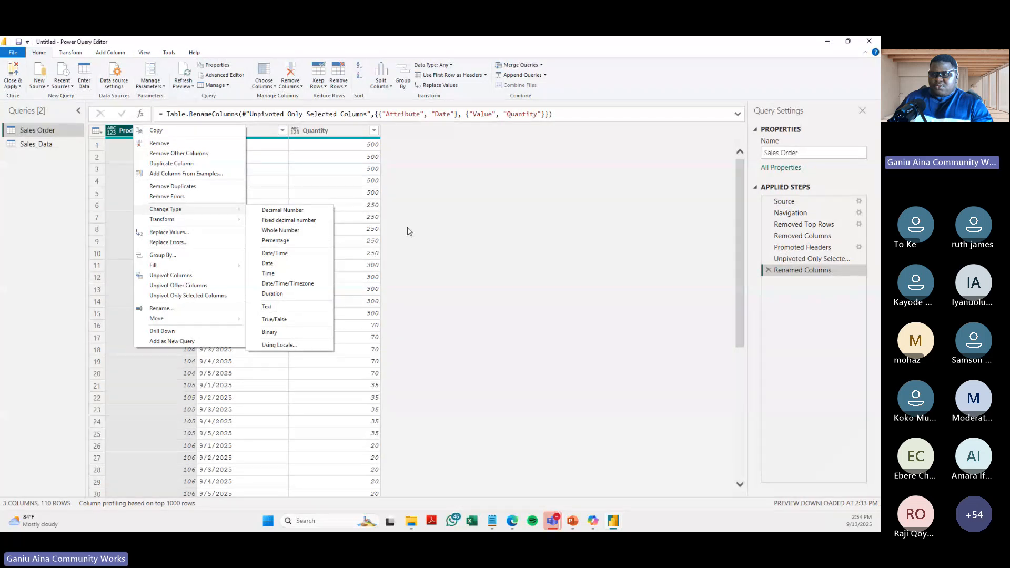
left_click(414, 246)
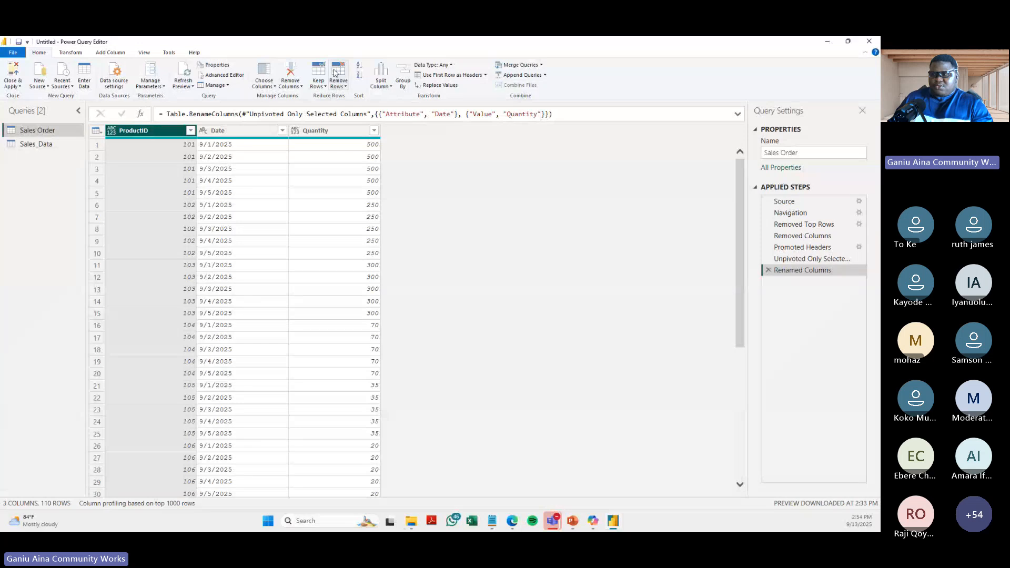
left_click(451, 65)
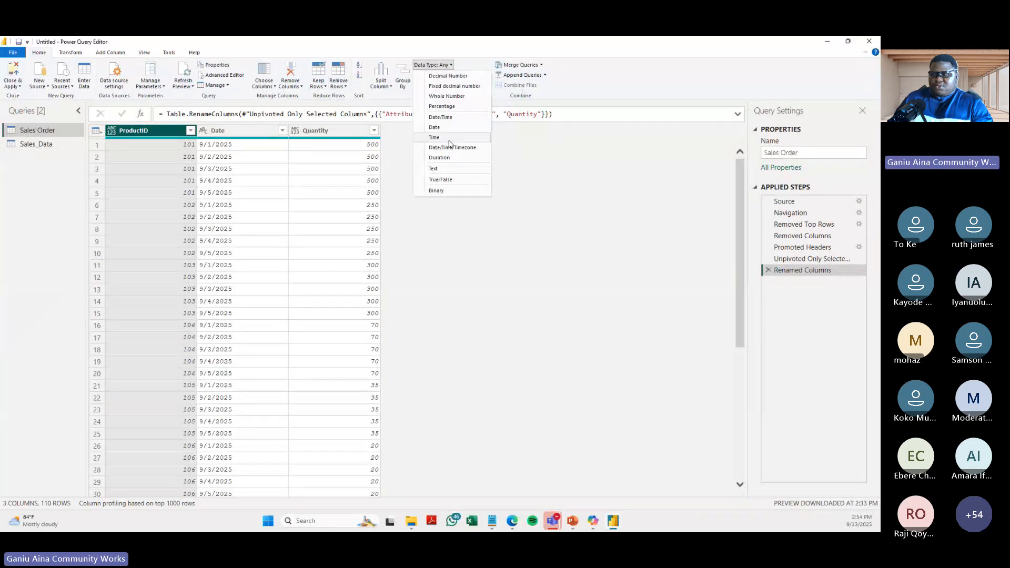
left_click(442, 171)
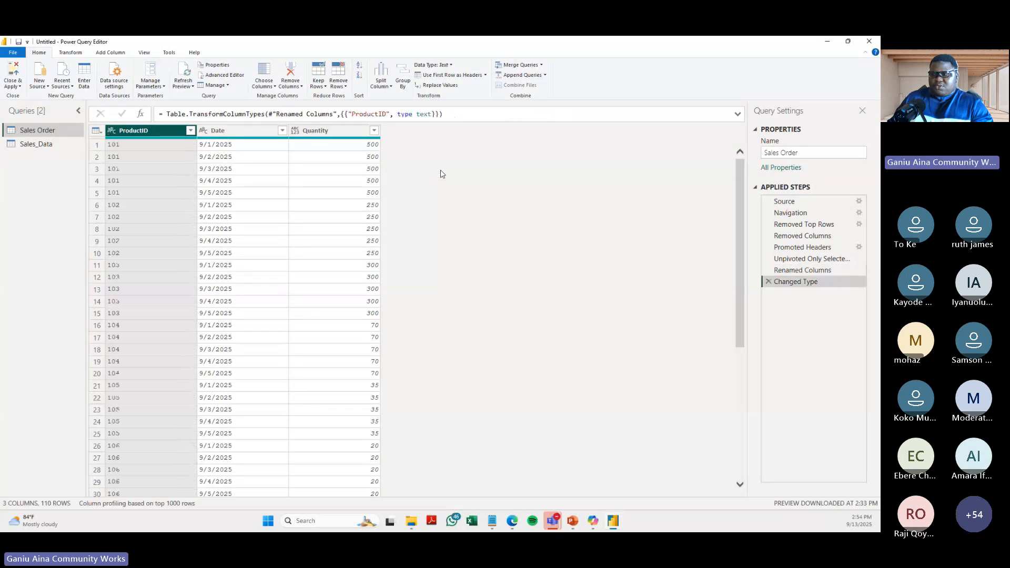
- Preview the Date column with Monospaced off and with Column quality and Column profile on, restoring each display option
left_click(243, 131)
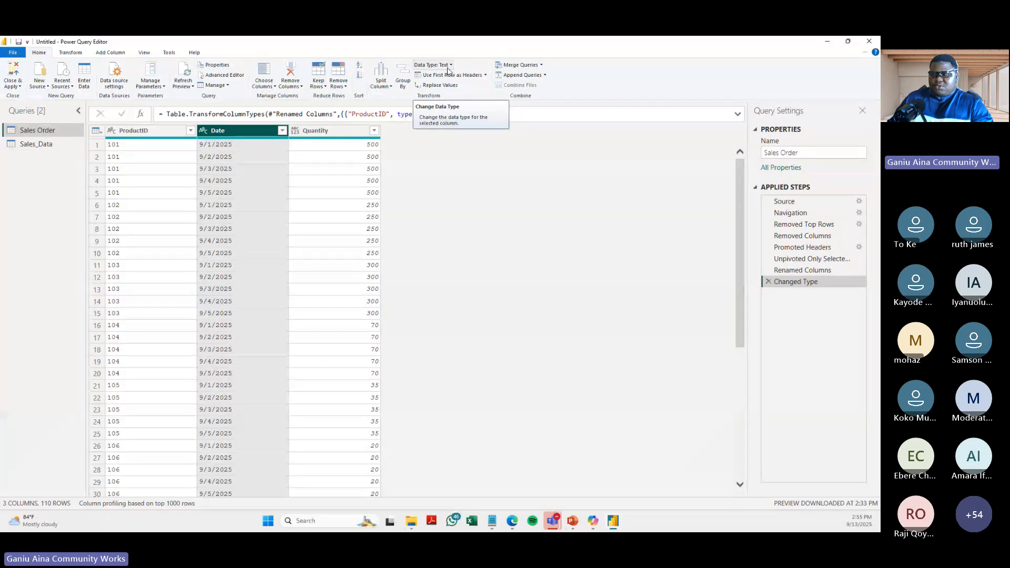
left_click(143, 53)
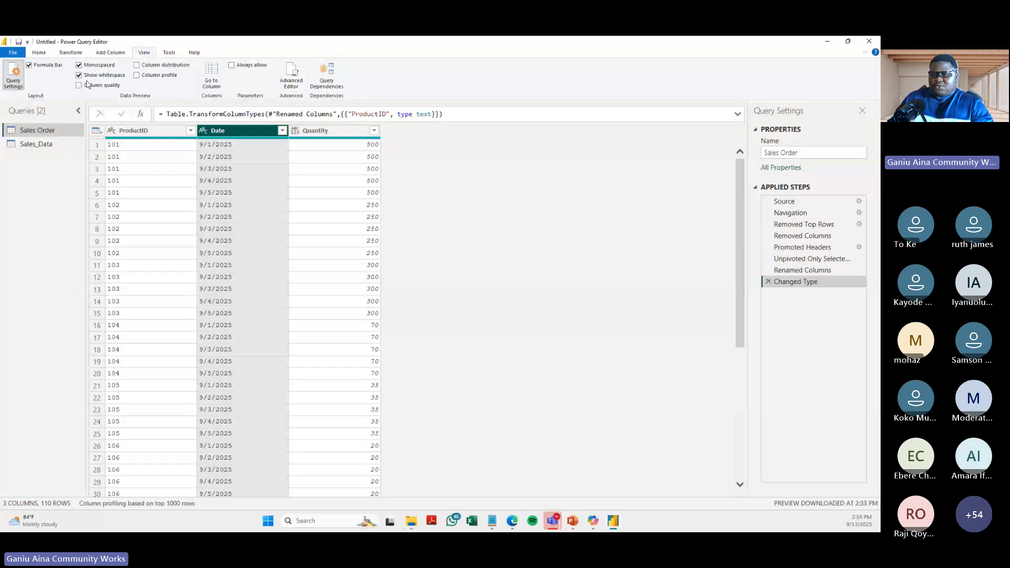
left_click(80, 65)
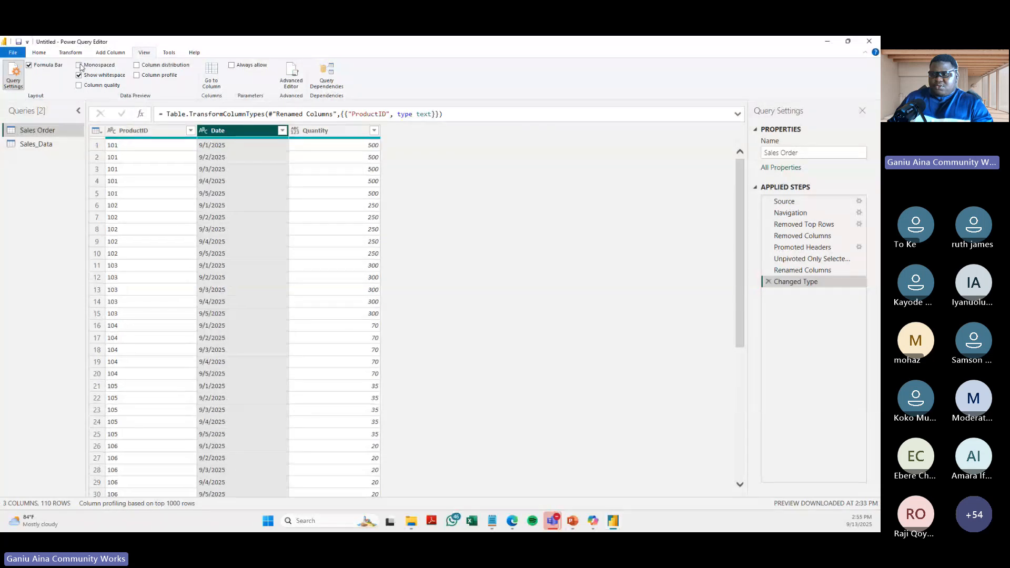
left_click(80, 65)
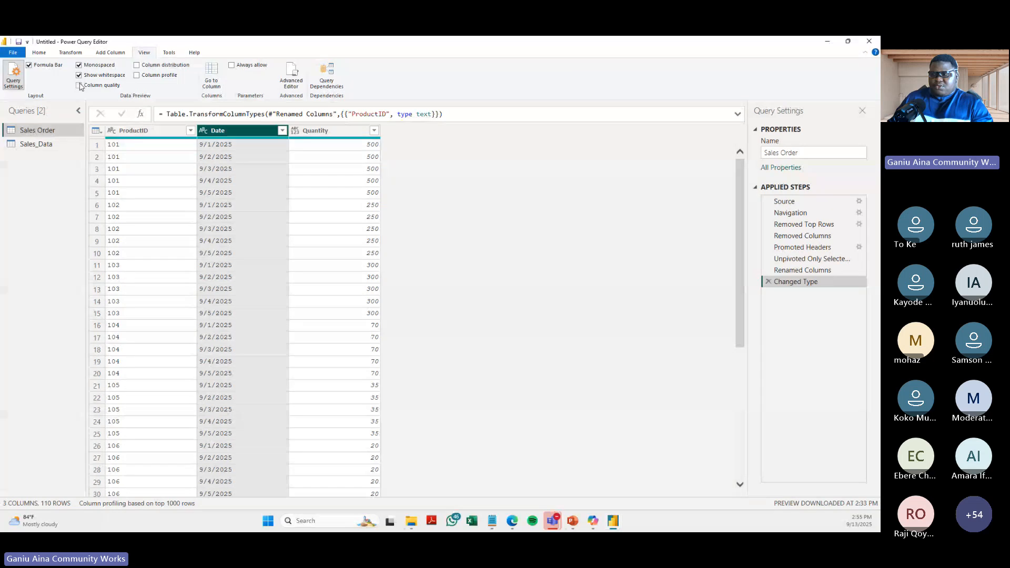
left_click(79, 86)
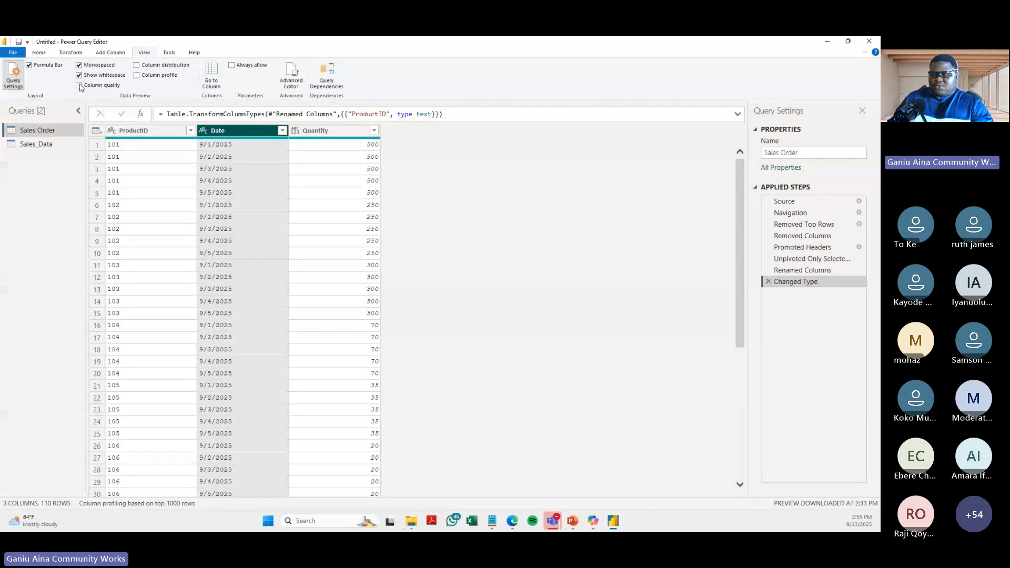
left_click(136, 75)
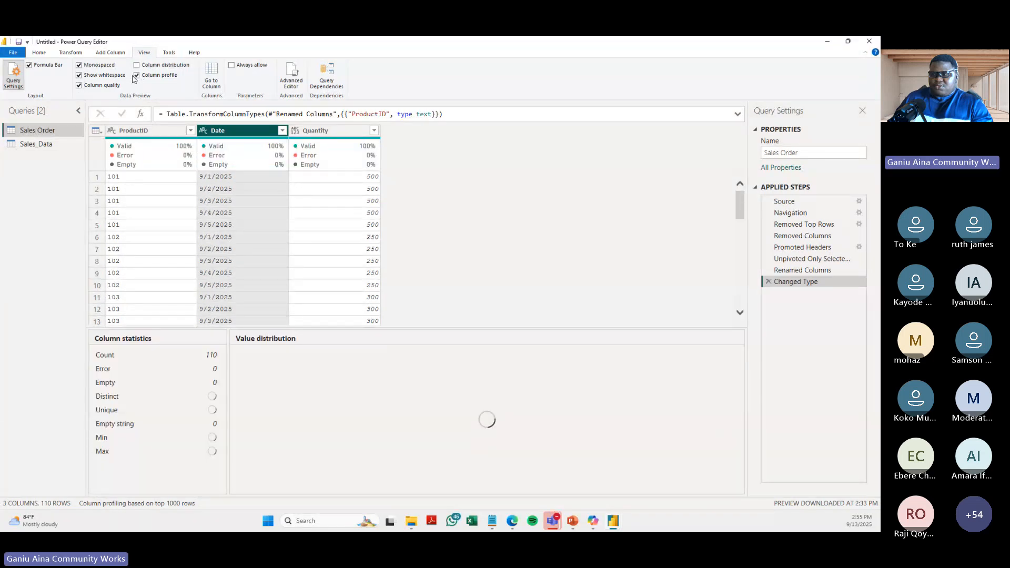
left_click(79, 85)
left_click(137, 75)
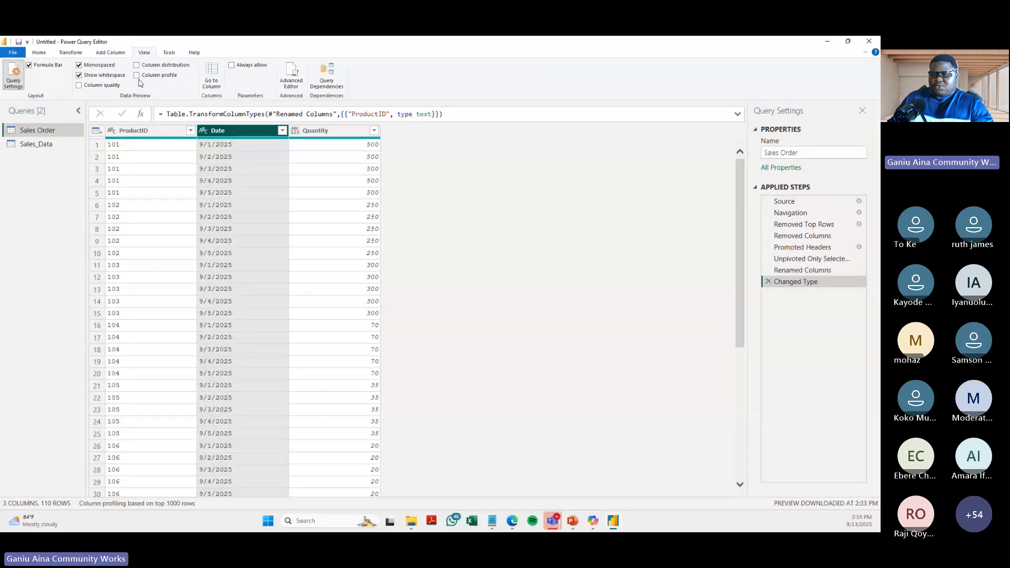
- Turn on Column profile and Column quality for the Sales Order preview and check the Date column's quality figures
left_click(136, 76)
left_click(79, 85)
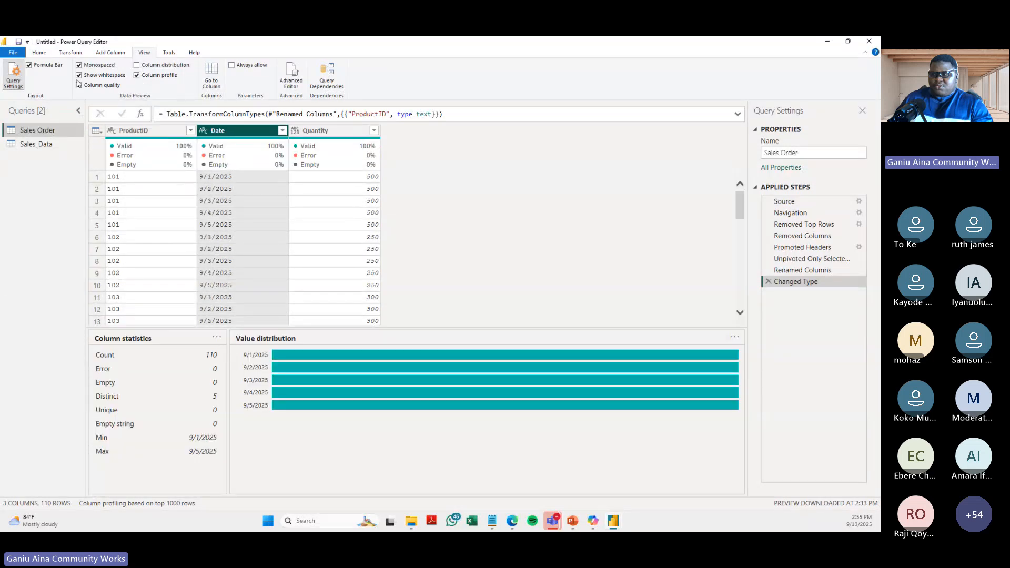
mouse_move(188, 161)
mouse_move(282, 165)
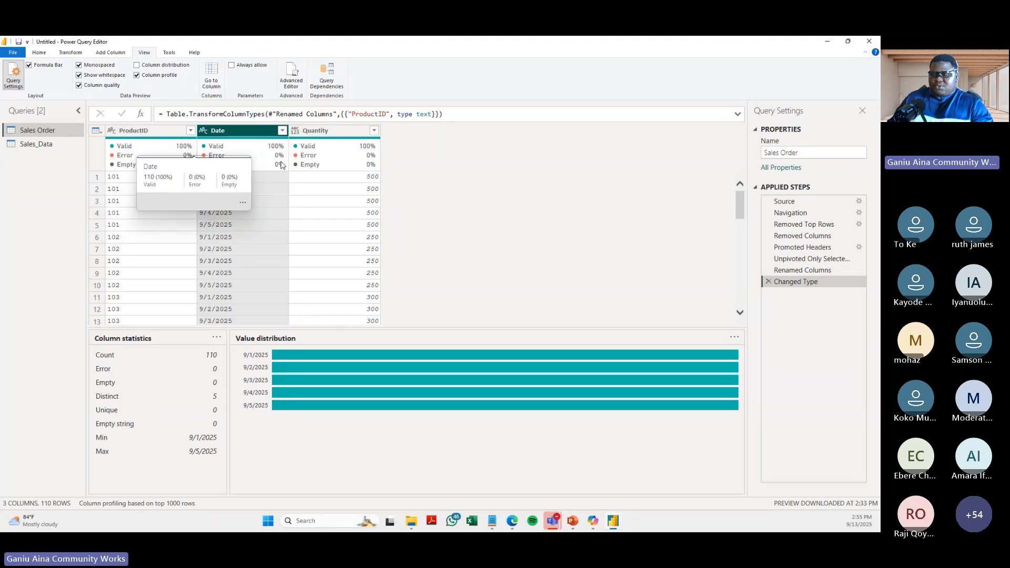
- Change the Date column's data type to Date
left_click(39, 52)
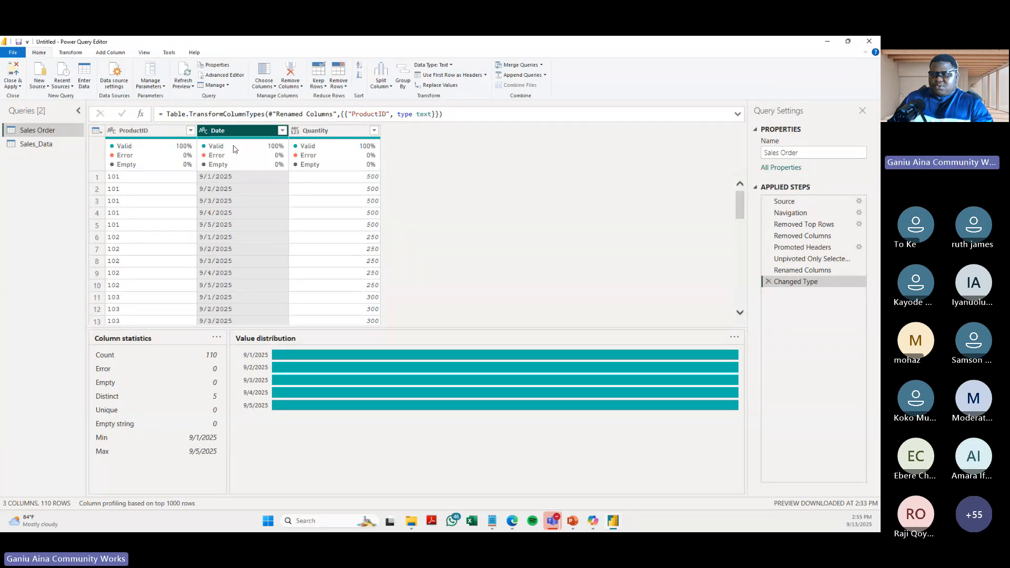
mouse_move(242, 139)
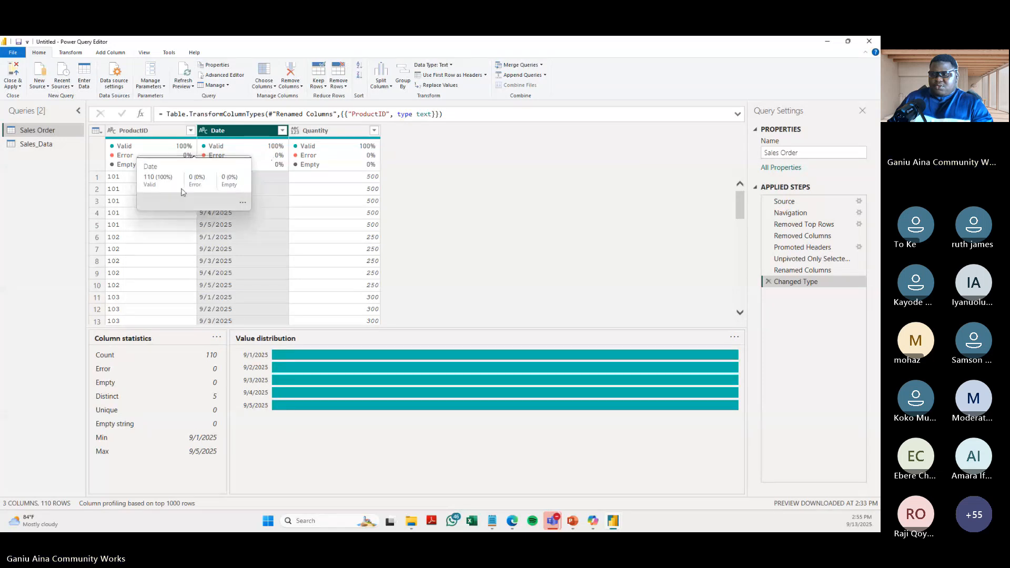
left_click(451, 65)
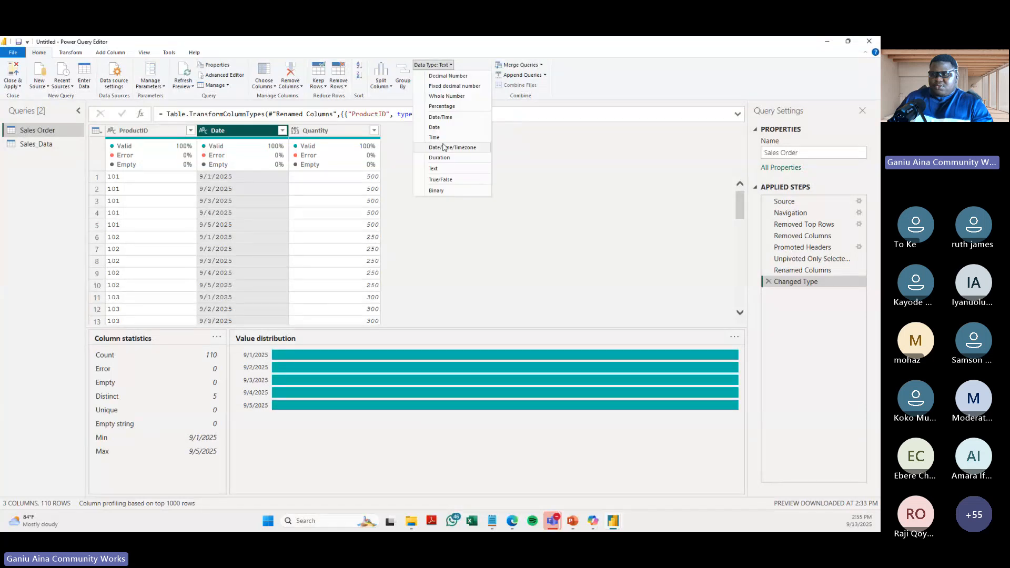
left_click(435, 127)
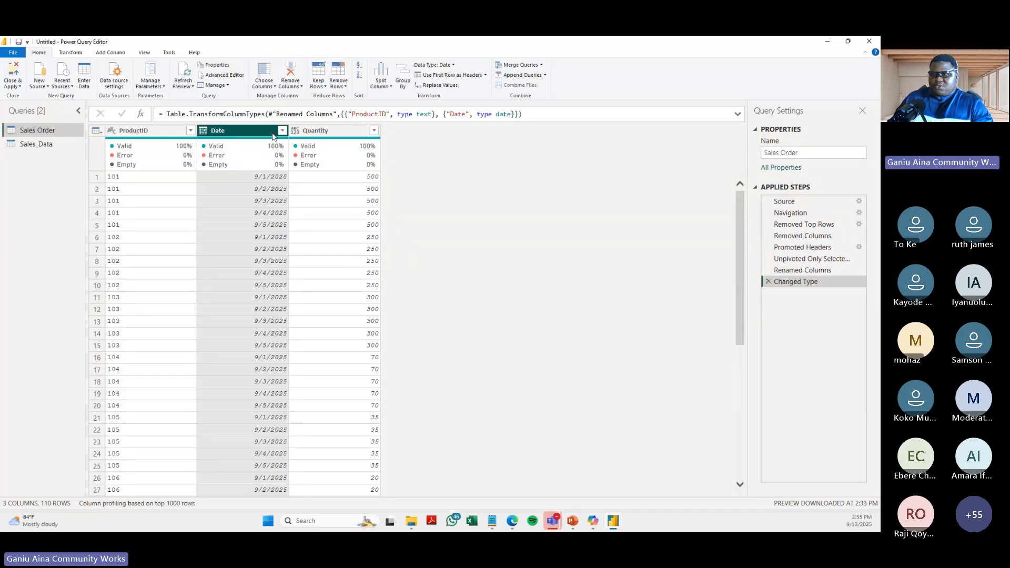
- Enlarge the editor display and change the Quantity column's data type to Whole Number
key("ctrl+shift+plus")
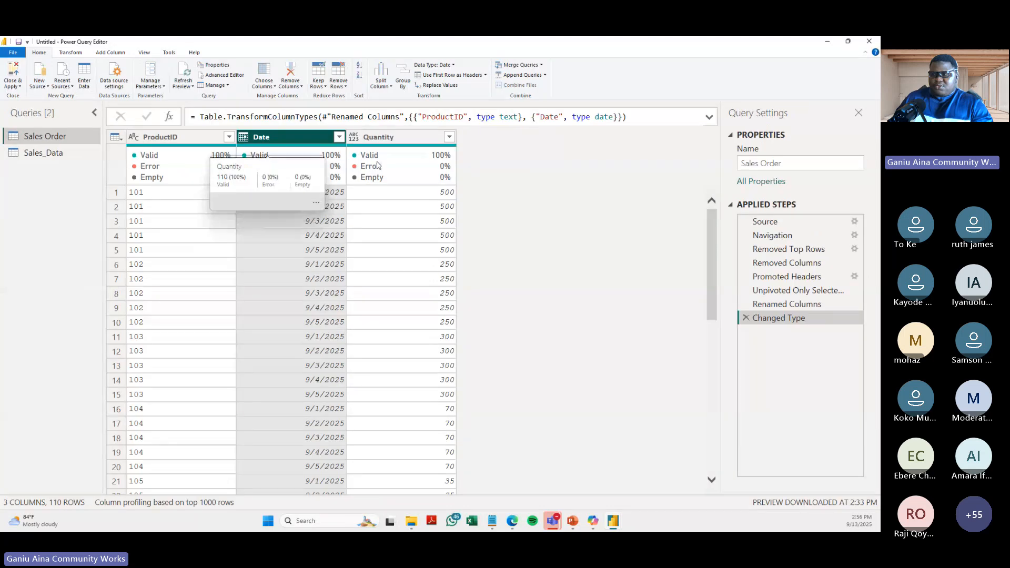
key("ctrl+shift+plus")
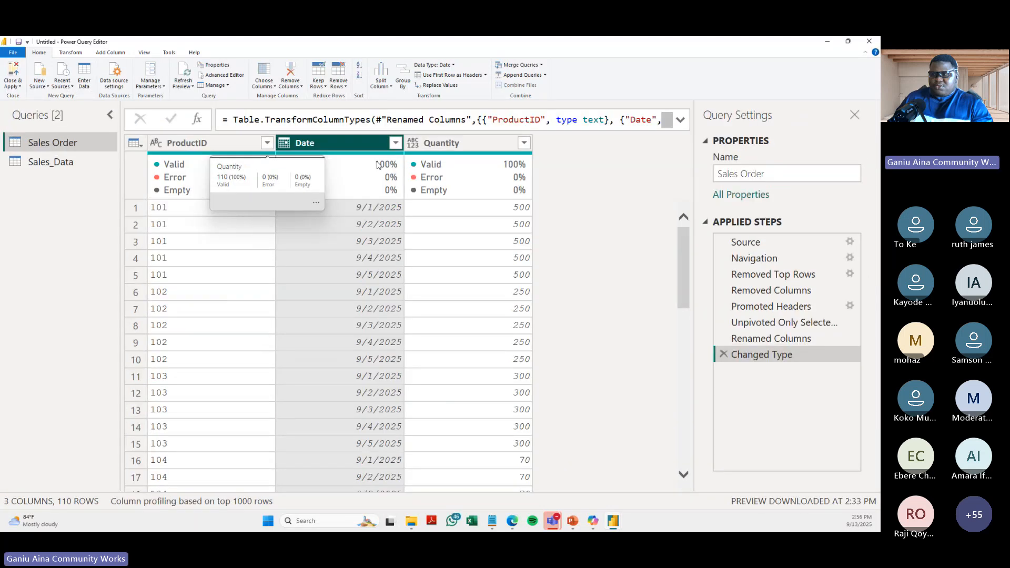
left_click(455, 144)
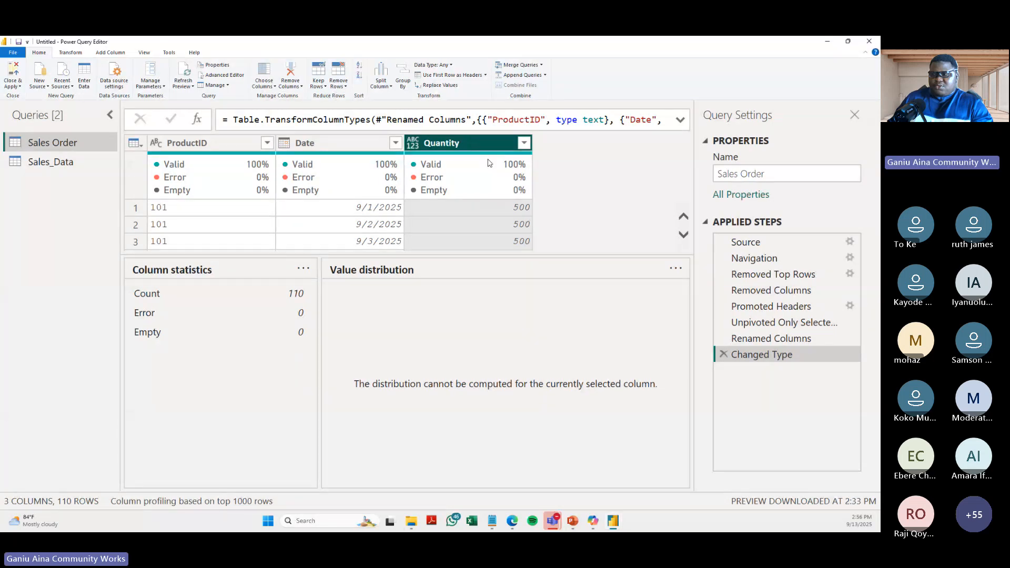
left_click(450, 66)
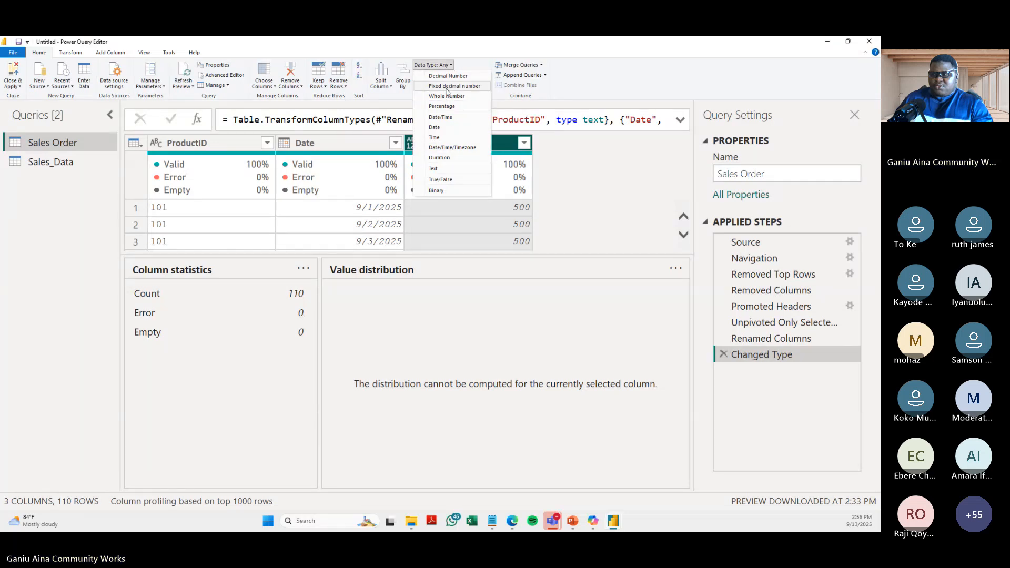
left_click(448, 97)
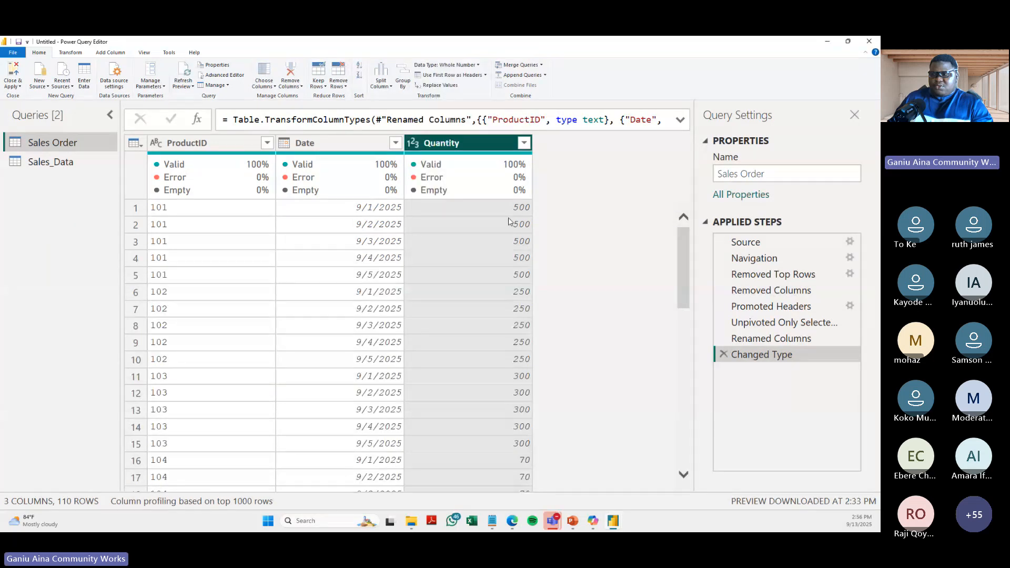
- Compare the unpivoted Sales Order rows with the source Sales_order_Table sheet in the Excel workbook, and return to Power Query Editor
scroll(253, 226, "down", 5)
scroll(253, 226, "down", 7)
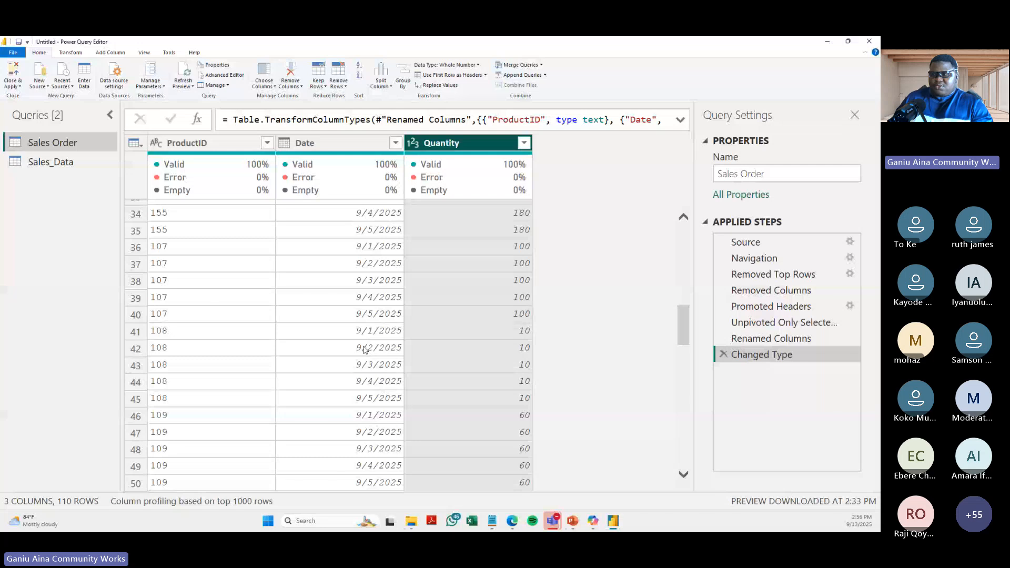
left_click(515, 523)
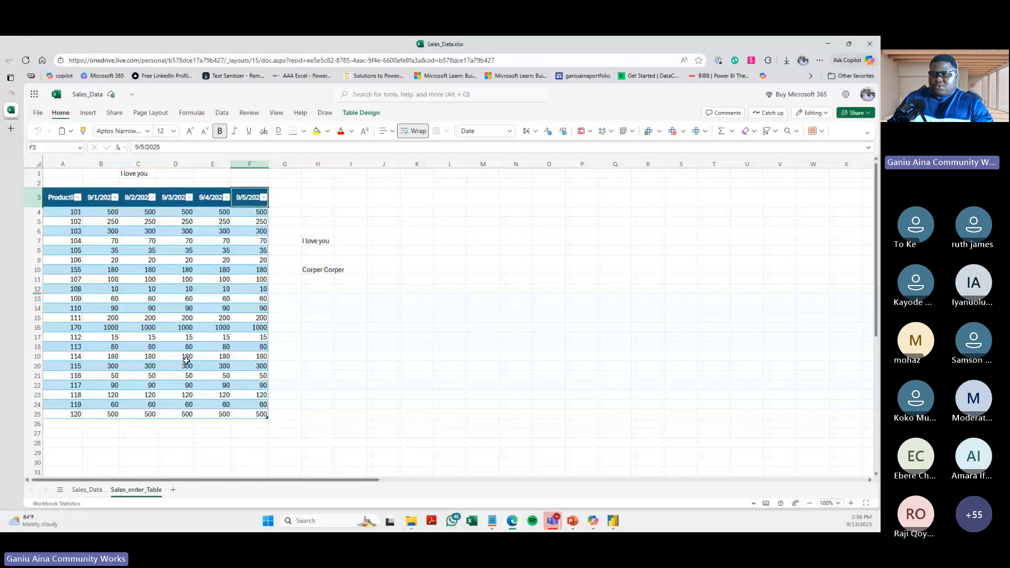
left_click(181, 338)
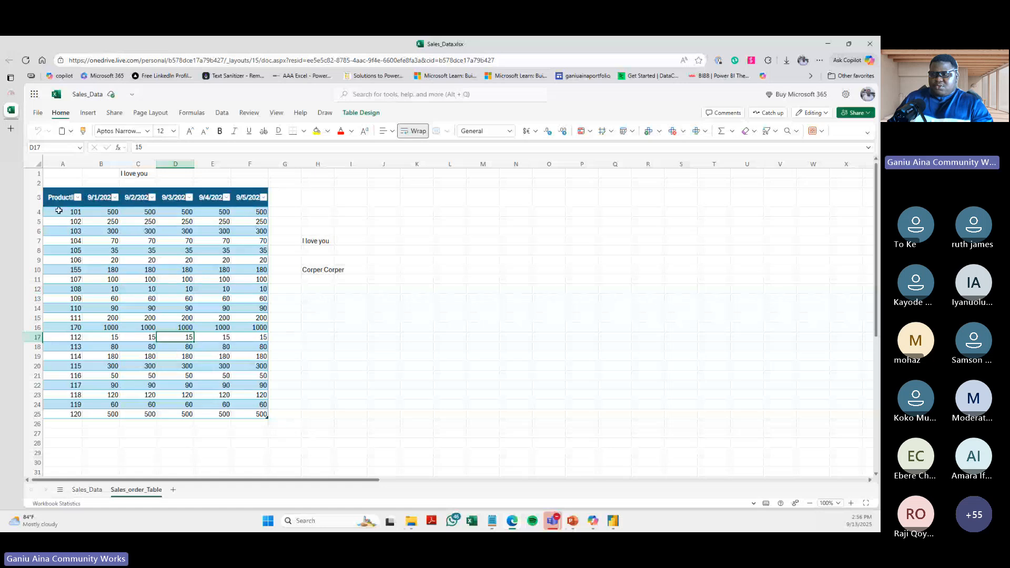
left_click(69, 242)
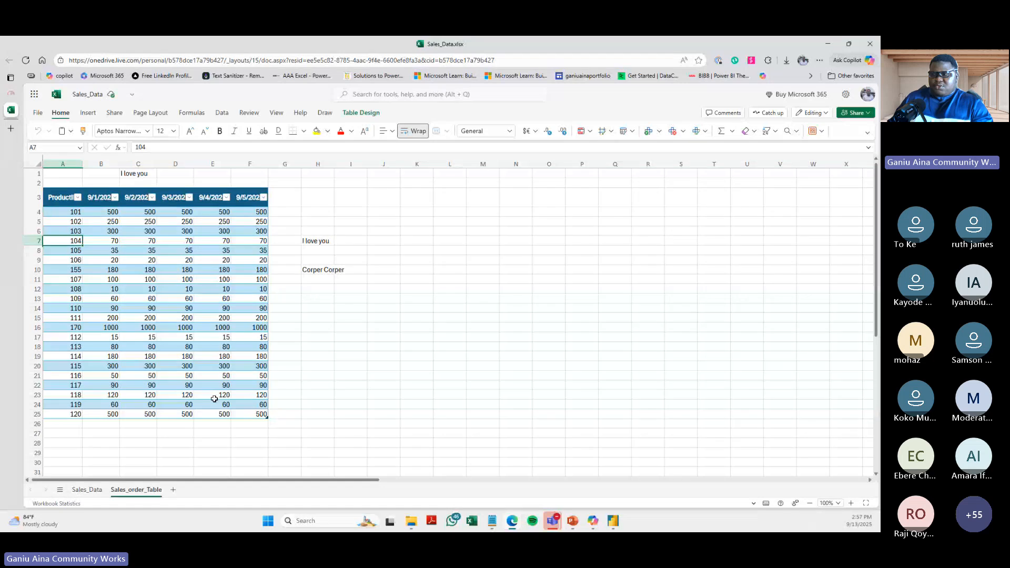
key("ctrl+shift+Down")
key("ctrl+shift+Right")
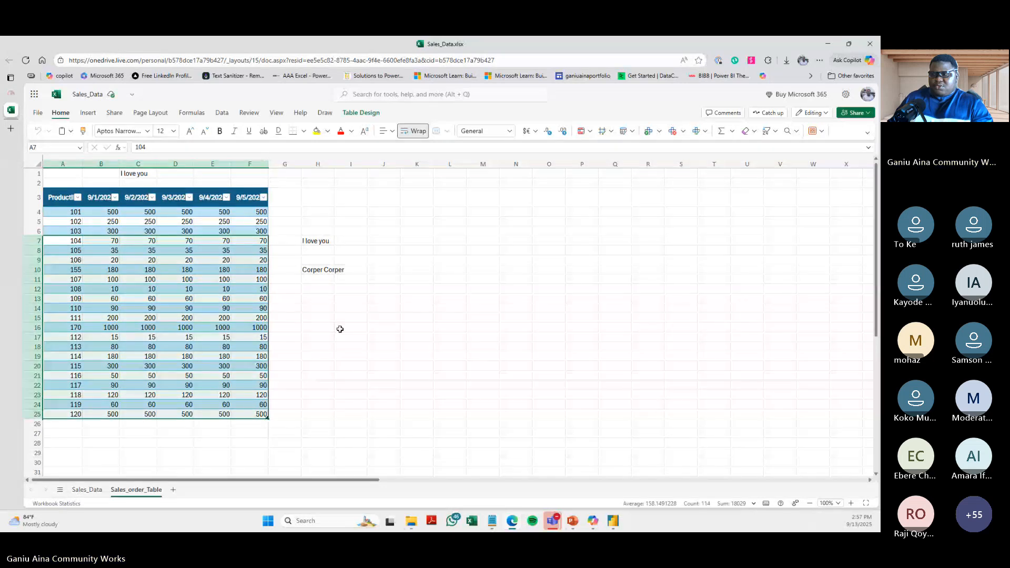
left_click(613, 521)
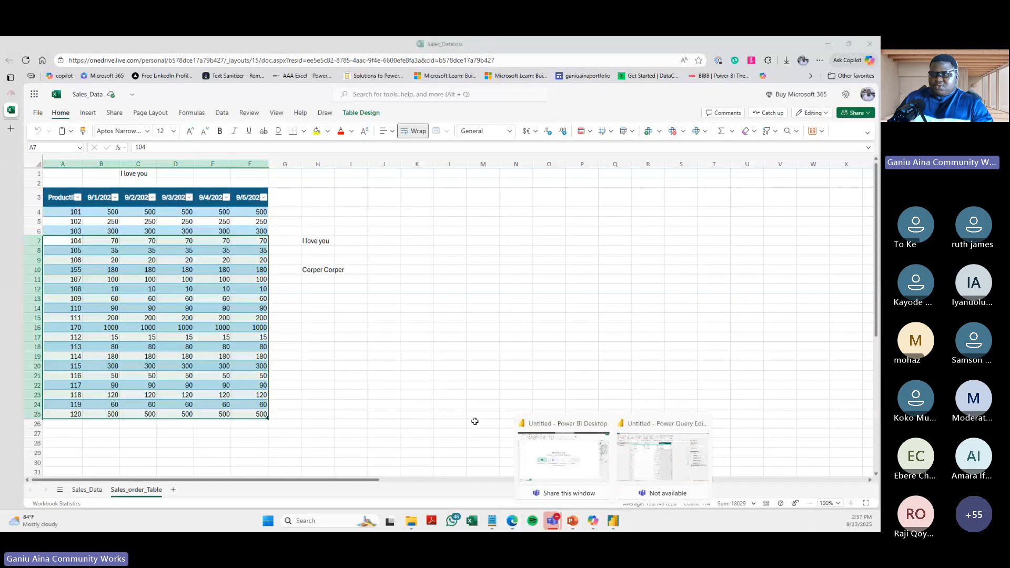
left_click(663, 457)
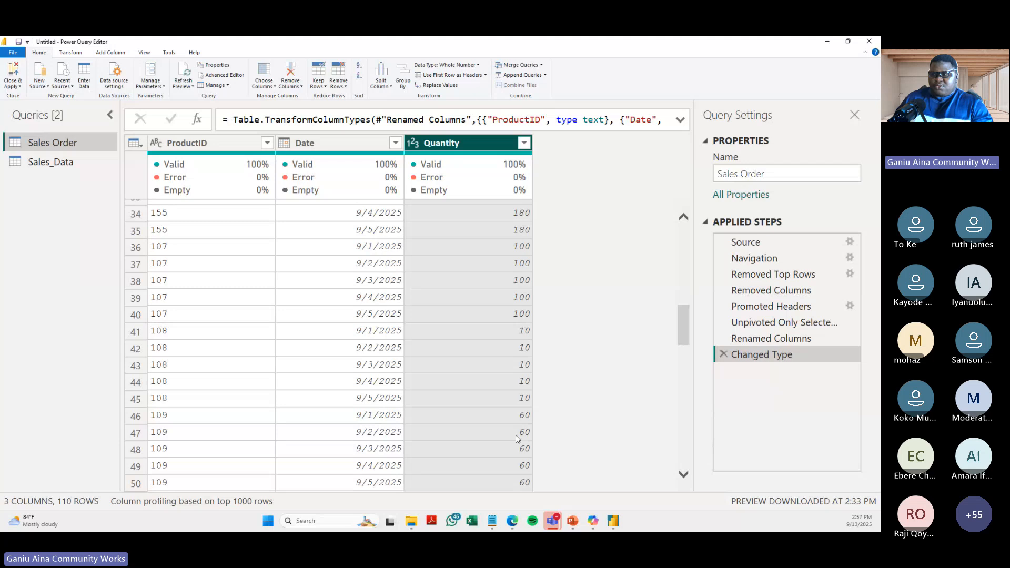
- Check the column profiling scope options and the ProductID statistics, switching Column quality and Column profile off and back on
left_click(233, 504)
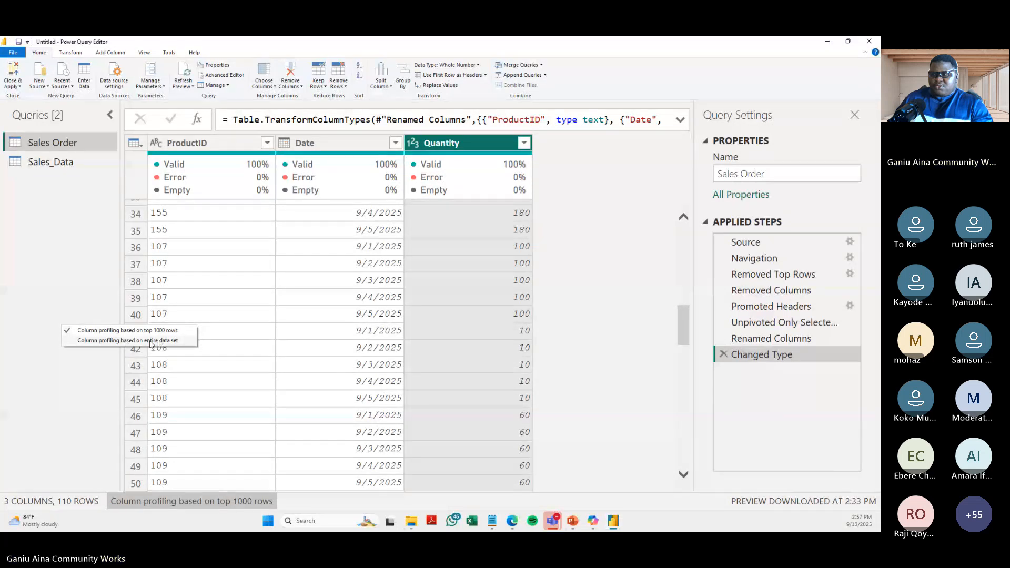
left_click(195, 142)
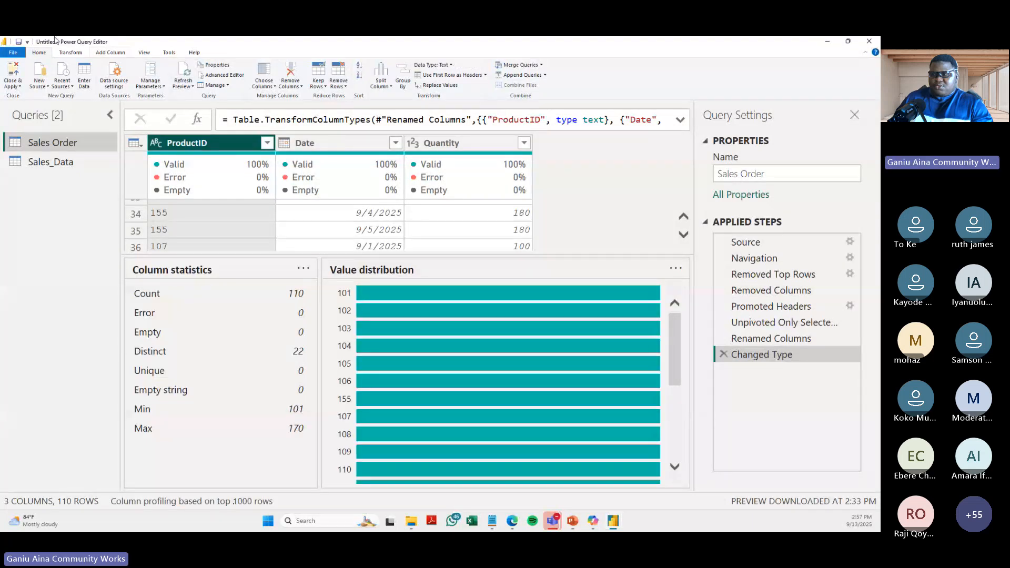
left_click(144, 52)
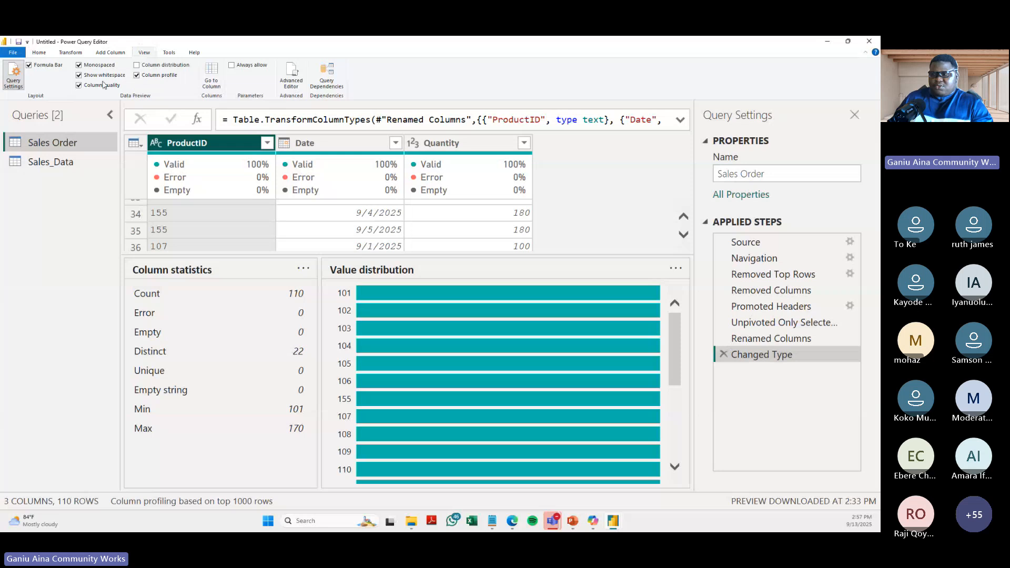
left_click(104, 85)
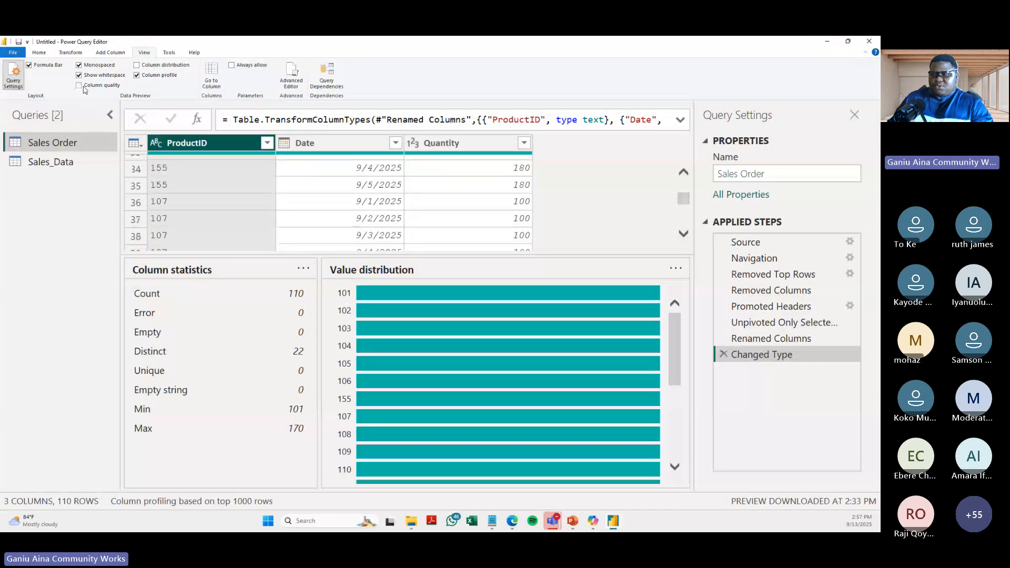
left_click(137, 76)
left_click(138, 75)
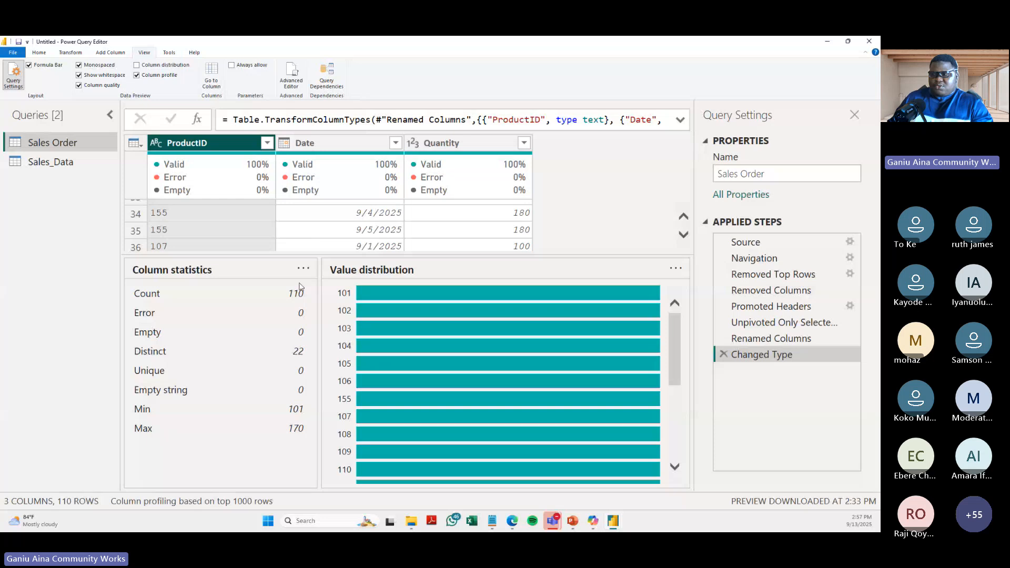
- Examine the column statistics and value distribution of the Date and ProductID columns
left_click(298, 153)
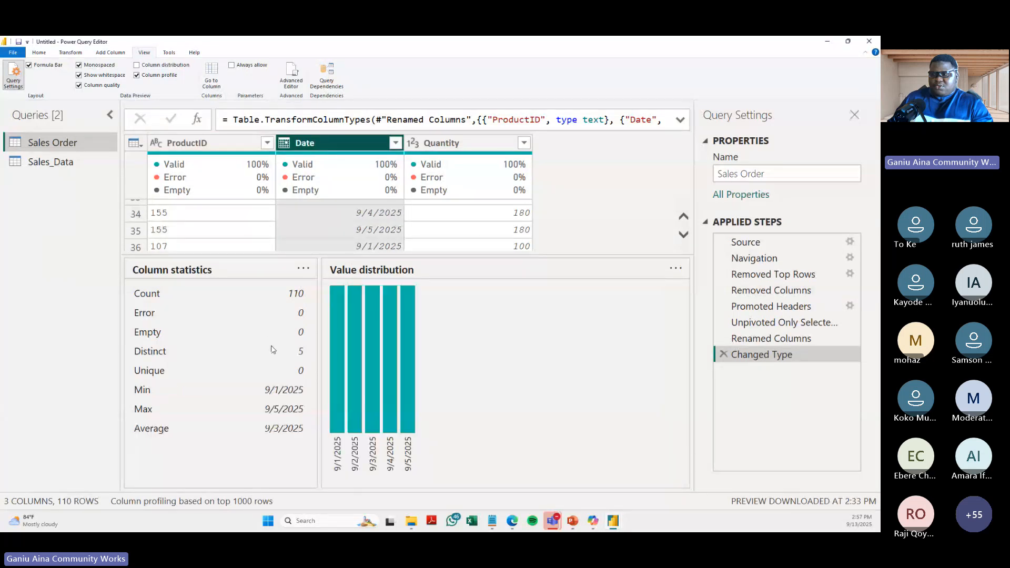
left_click(199, 145)
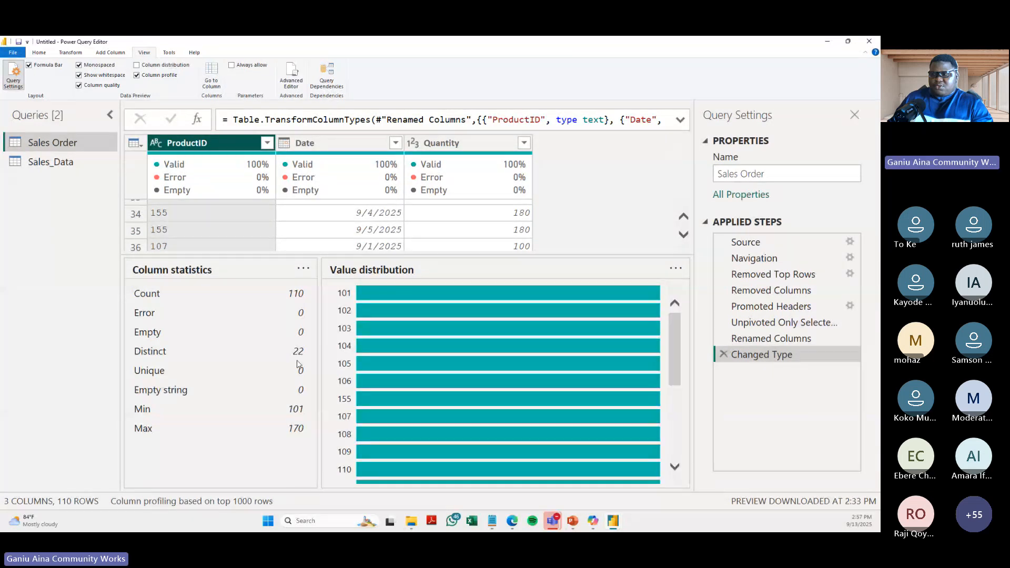
left_click(450, 141)
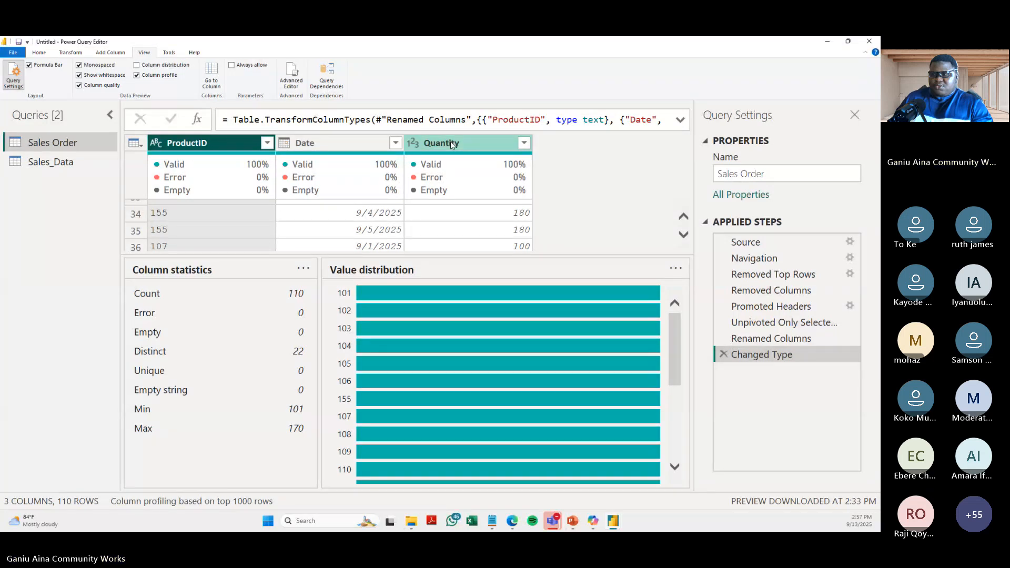
- Shrink the column profile area to show more data rows, and review the Quantity, ProductID and Date columns
left_click_drag(459, 254, 459, 375)
left_click(447, 246)
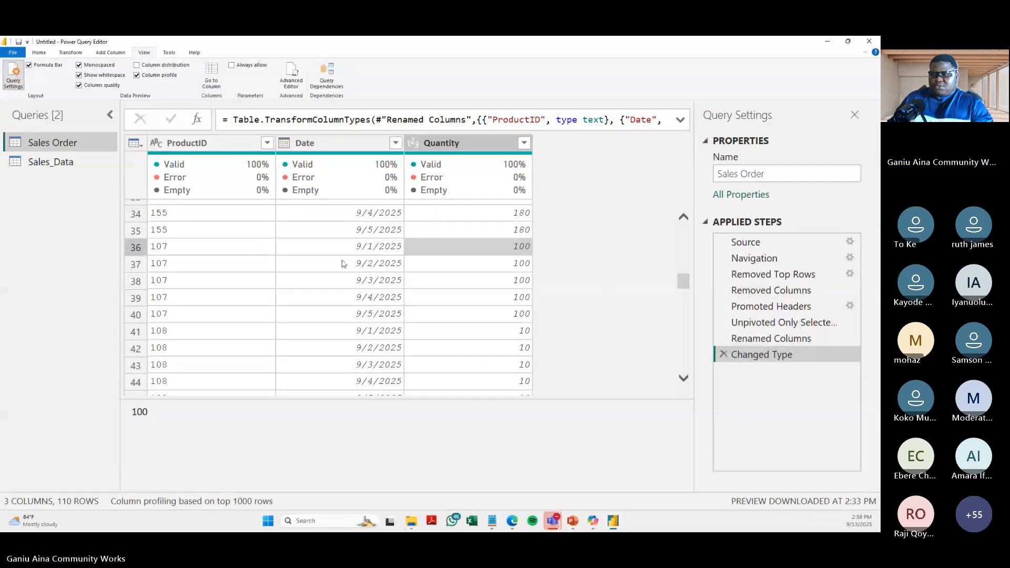
left_click(531, 402)
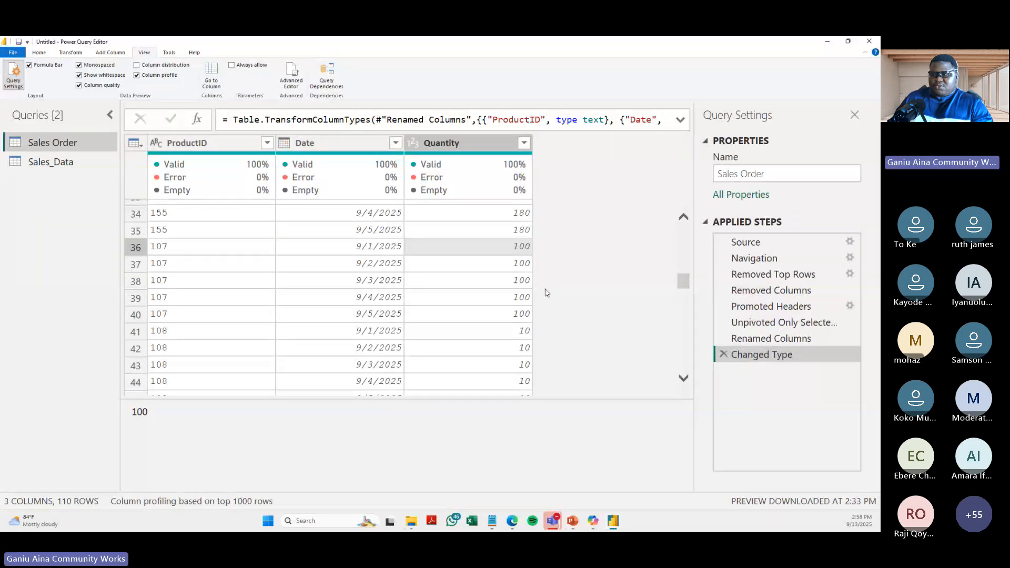
scroll(547, 316, "down", 6)
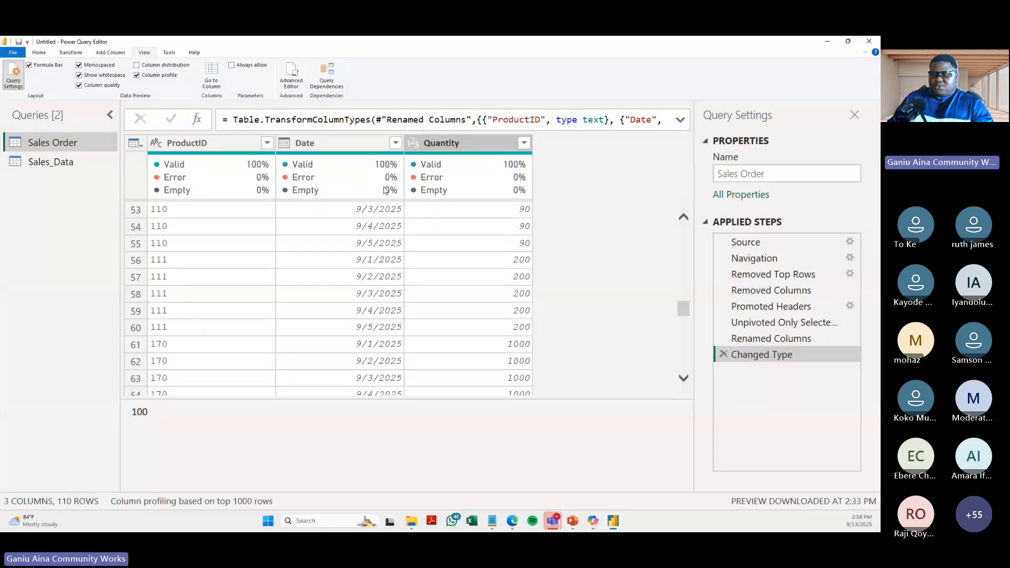
left_click(226, 148)
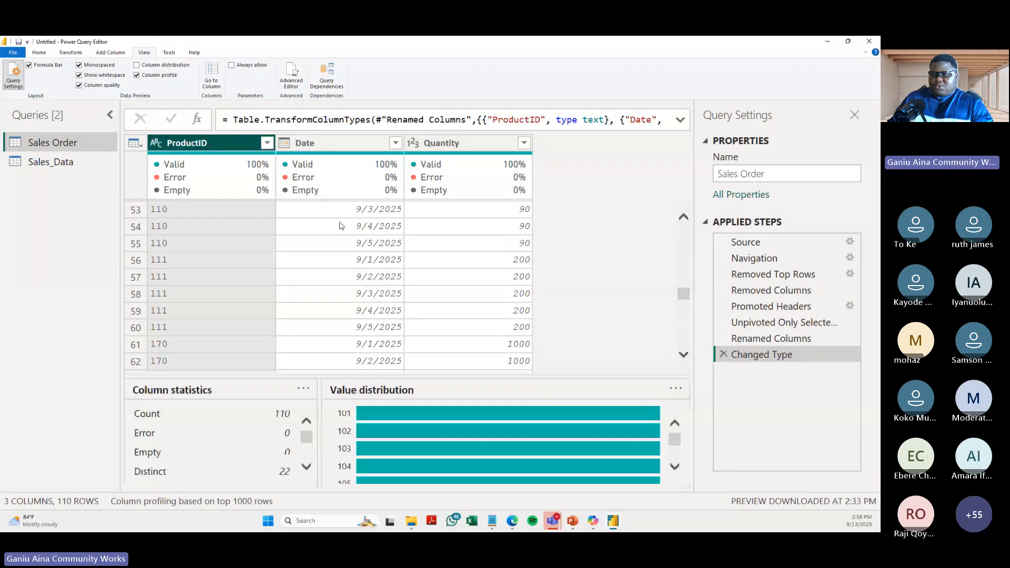
left_click(339, 225)
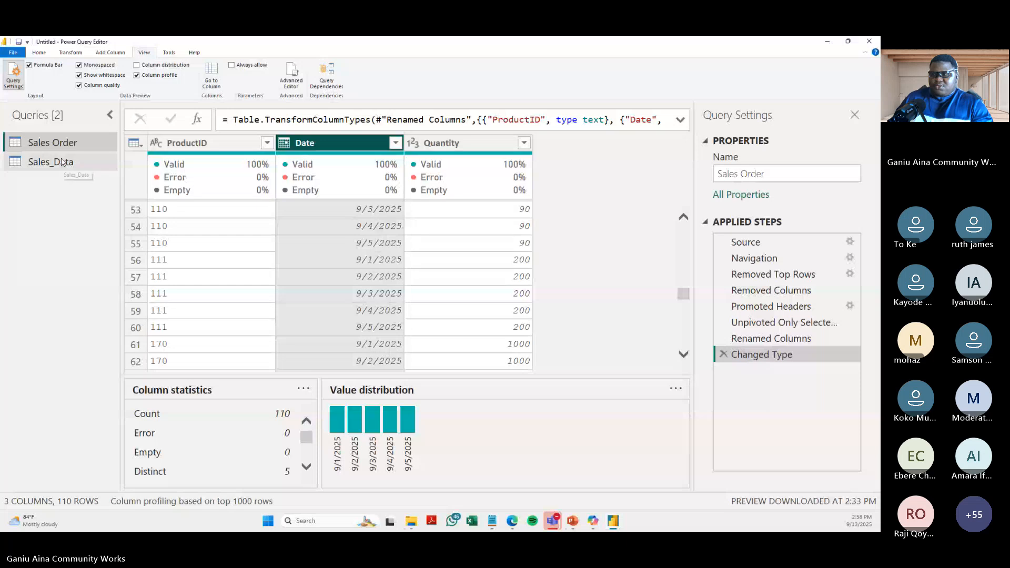
- Open the Sales_Data query at a smaller display size and bring up its source Sales_Data sheet in the Excel workbook
left_click(62, 162)
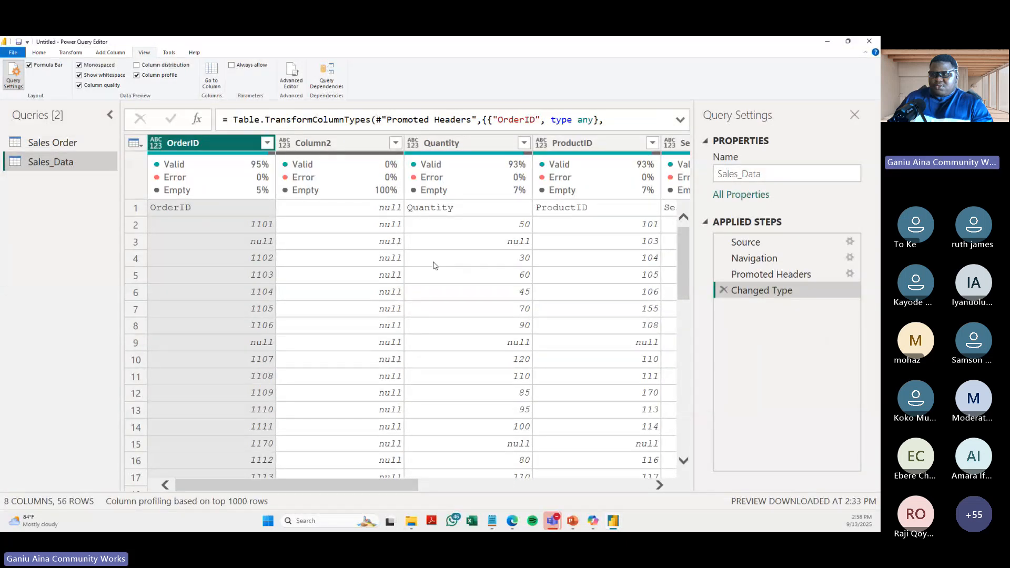
key("ctrl+shift+minus")
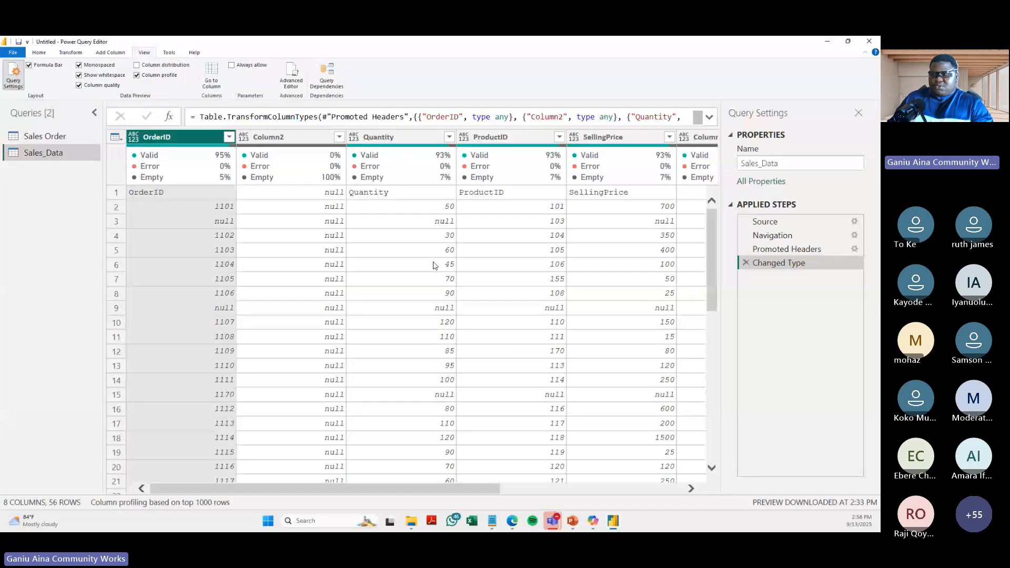
left_click(514, 525)
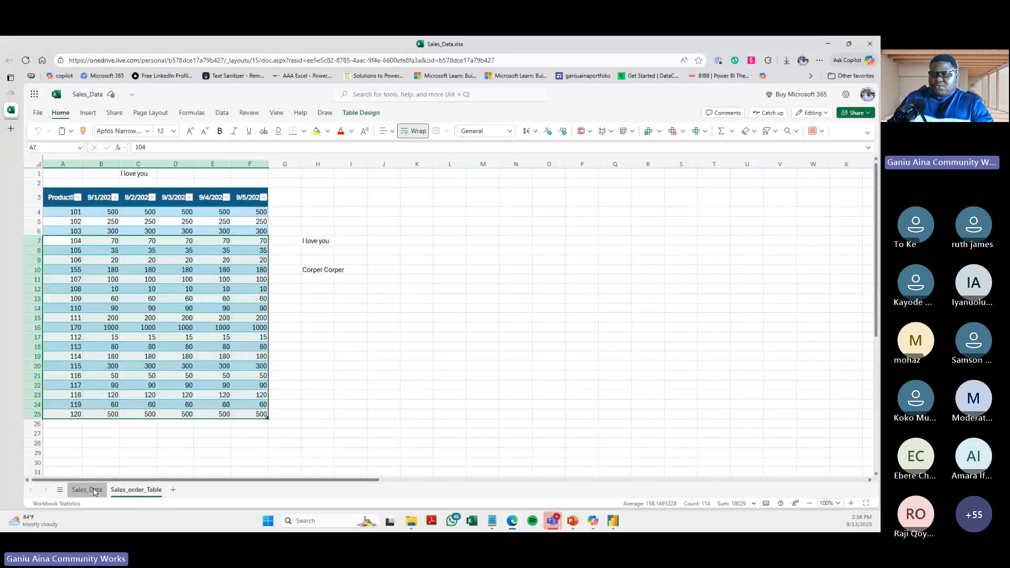
left_click(95, 491)
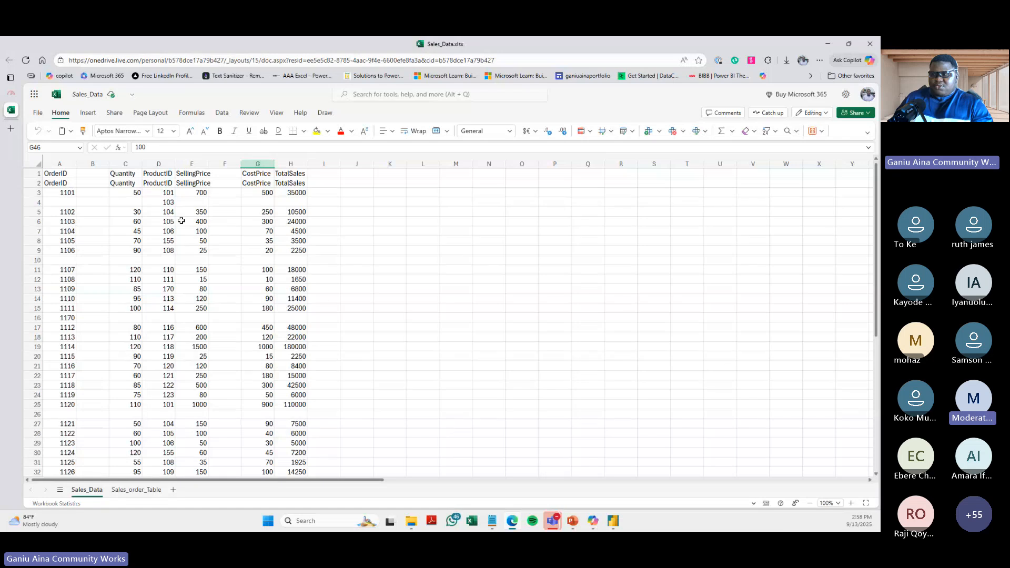
- Examine the first two header rows of the Sales_Data sheet, from OrderID through TotalSales
left_click(130, 240)
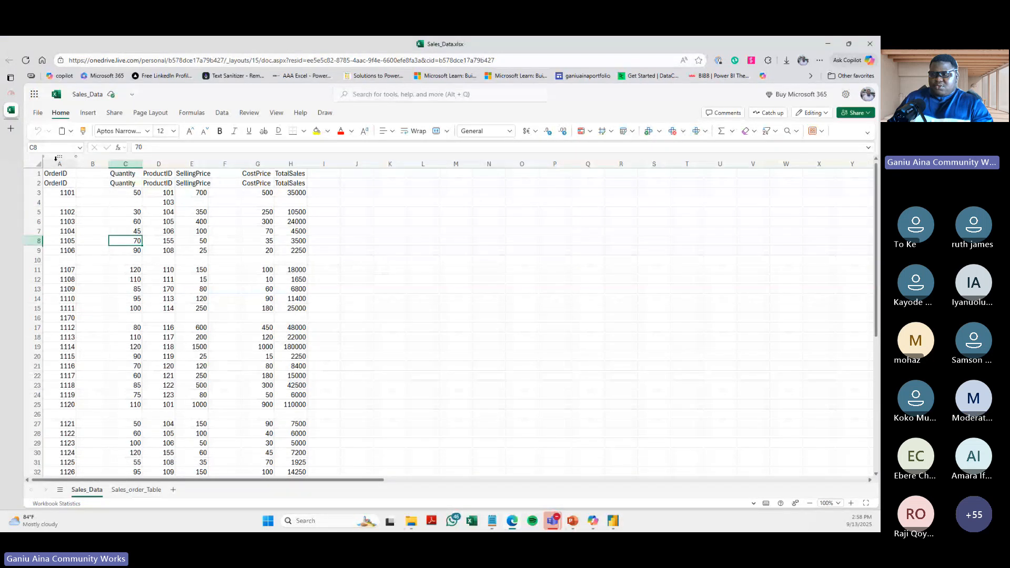
key("ctrl+Home")
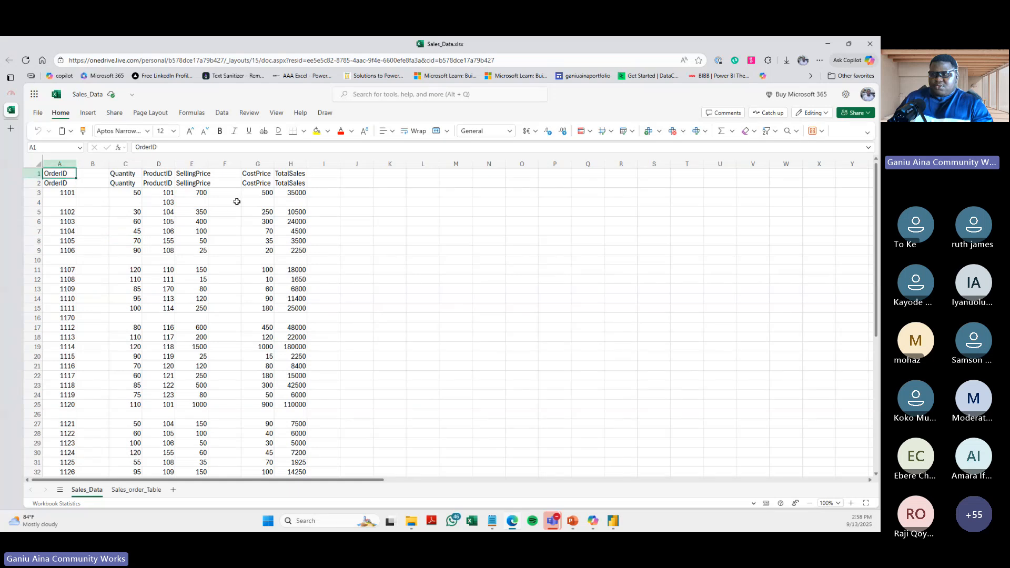
left_click_drag(60, 174, 290, 183)
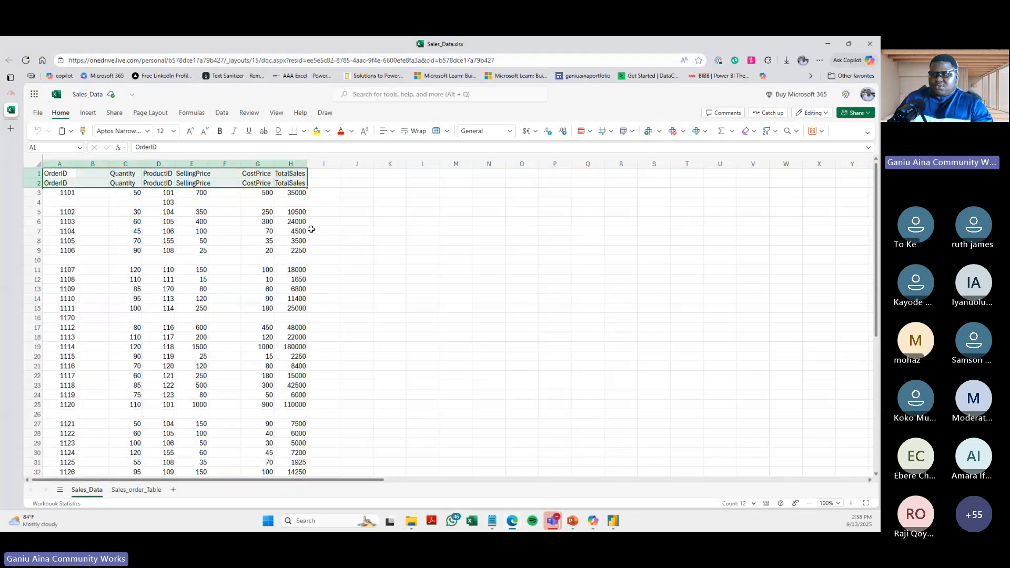
left_click(357, 231)
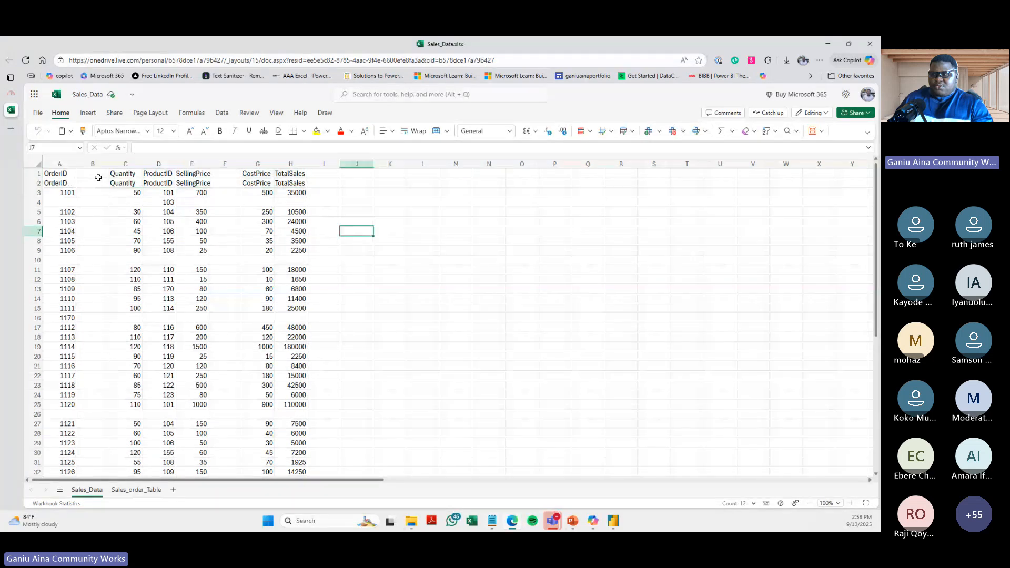
left_click(32, 174)
left_click(290, 173)
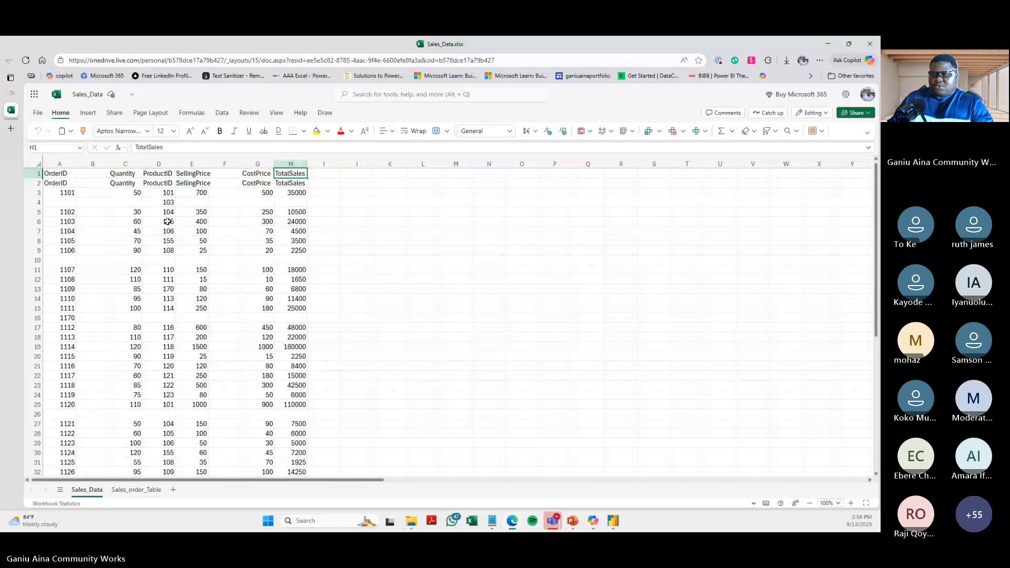
- Check the Sales_Data sheet for blank rows, text entries in the SellingPrice column and the Total row at its end
left_click(32, 202)
left_click(32, 260)
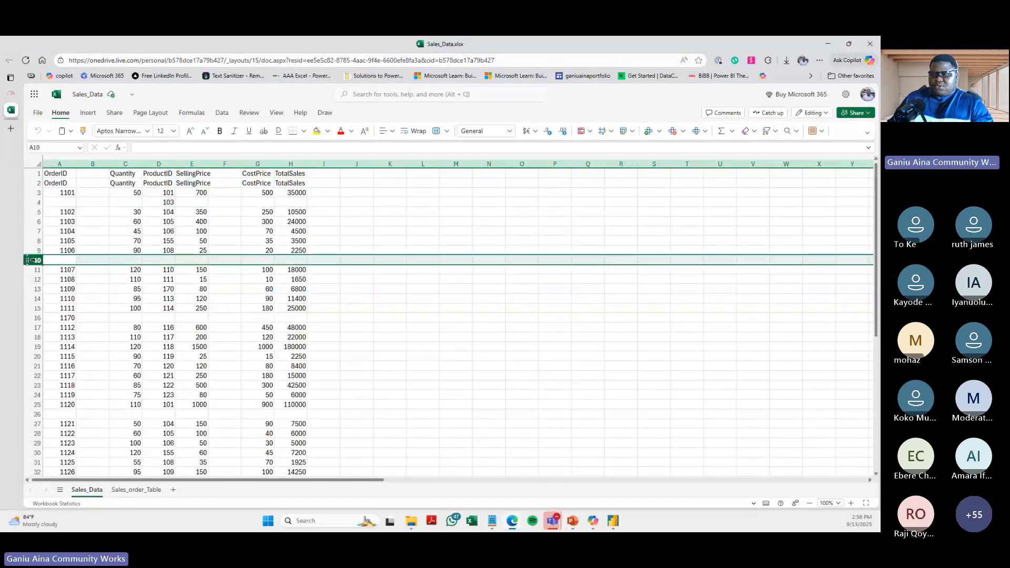
scroll(32, 260, "down", 5)
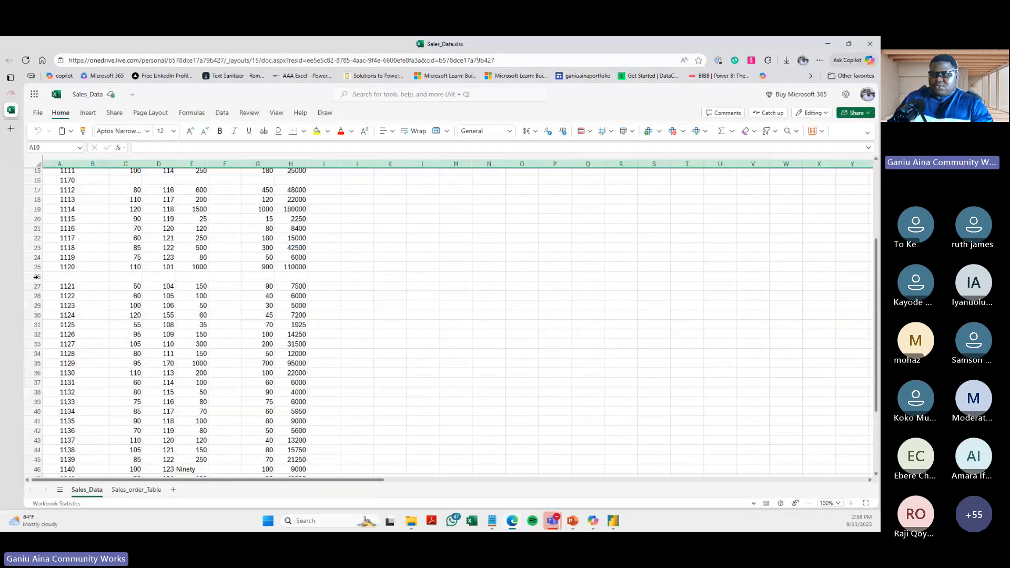
scroll(36, 276, "down", 3)
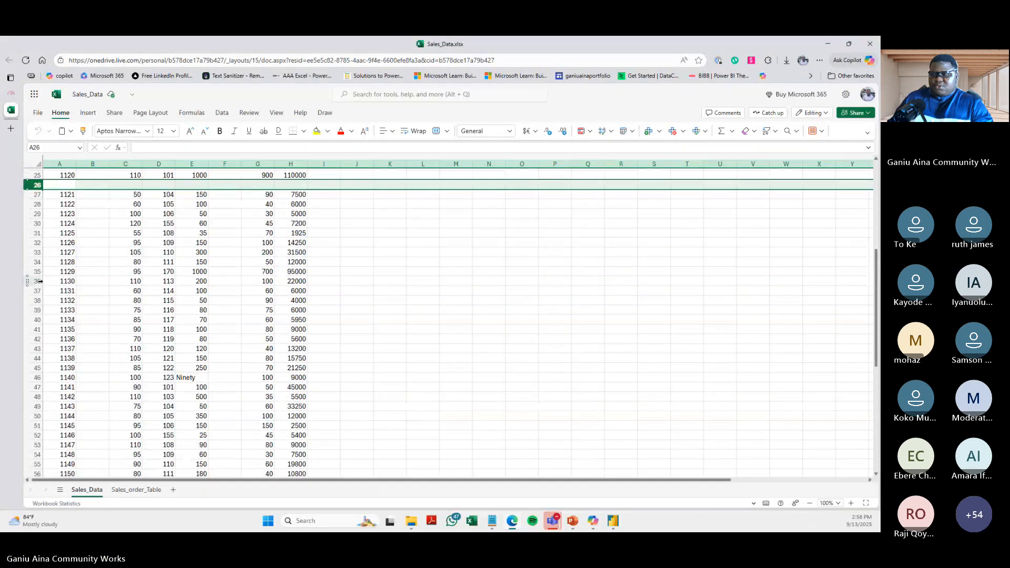
left_click(191, 378)
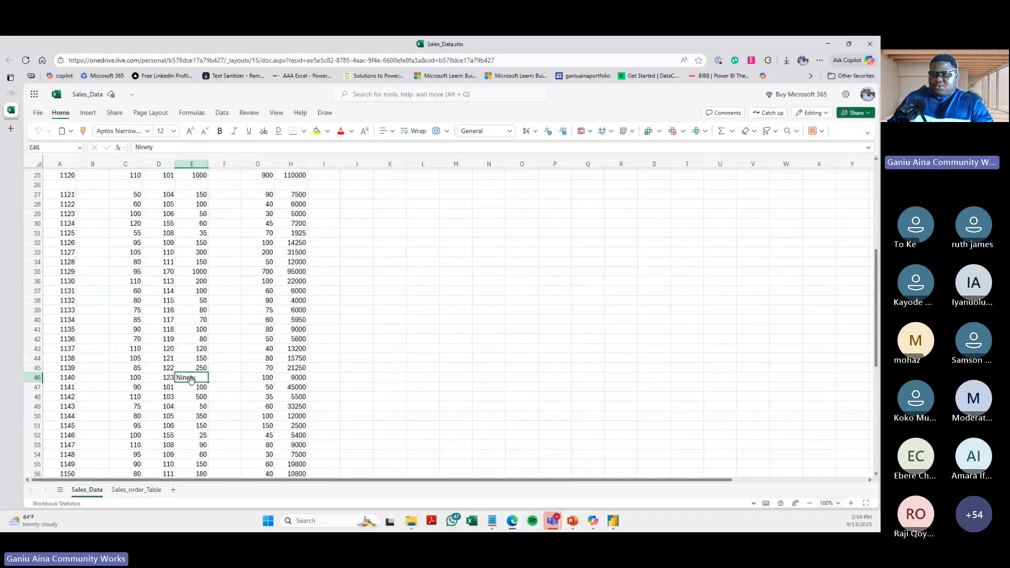
scroll(194, 376, "down", 3)
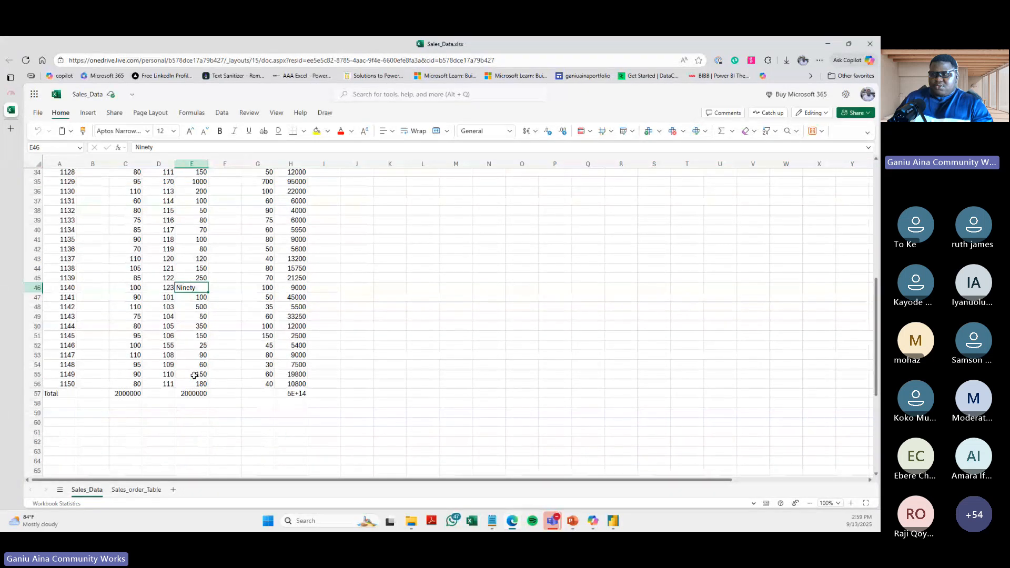
scroll(195, 375, "down", 2)
left_click(54, 346)
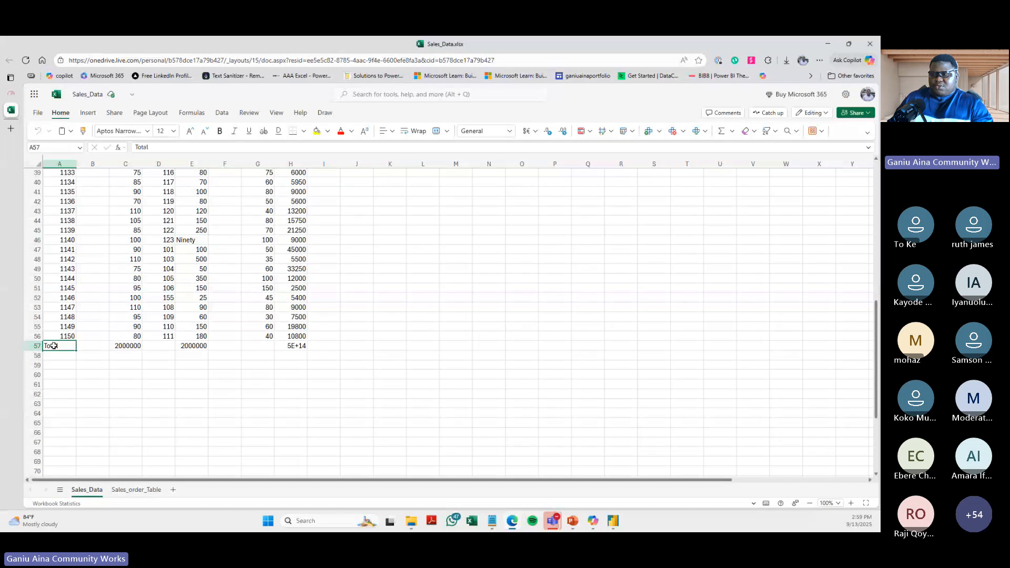
key("shift+space")
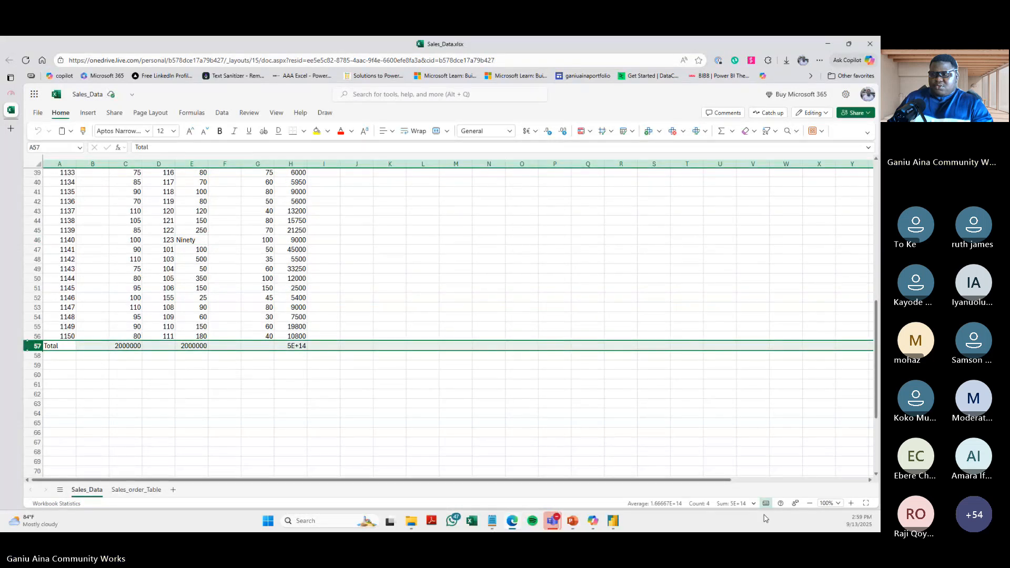
- Switch to Power Query Editor and delete the Changed Type and Promoted Headers steps from the Sales_Data query
left_click(619, 529)
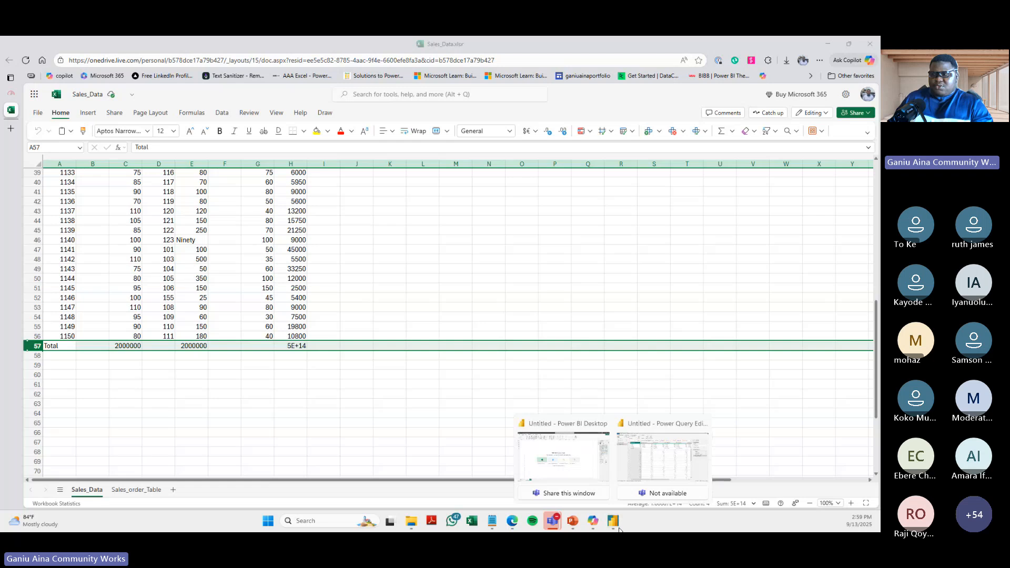
left_click(663, 456)
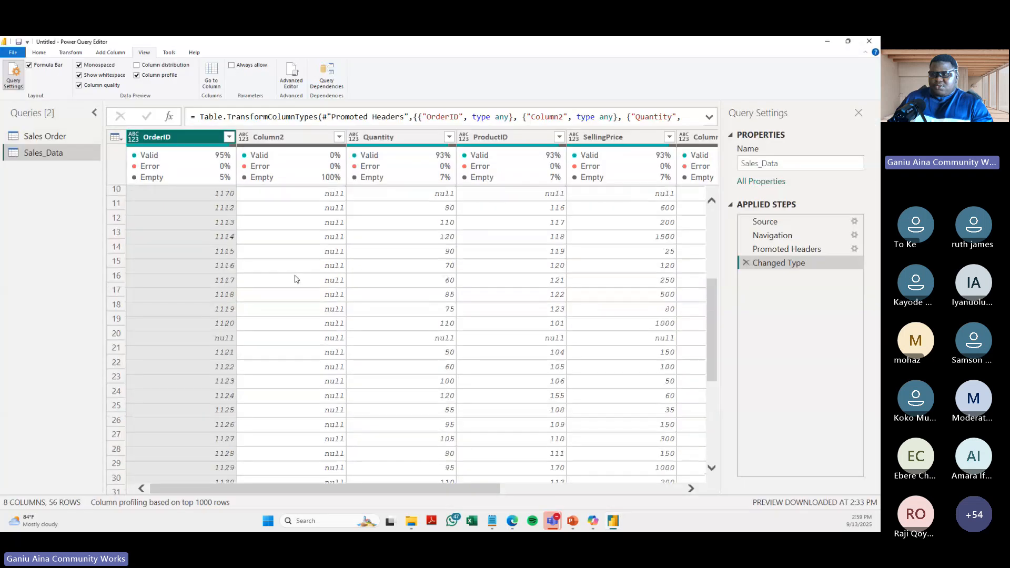
scroll(296, 279, "up", 3)
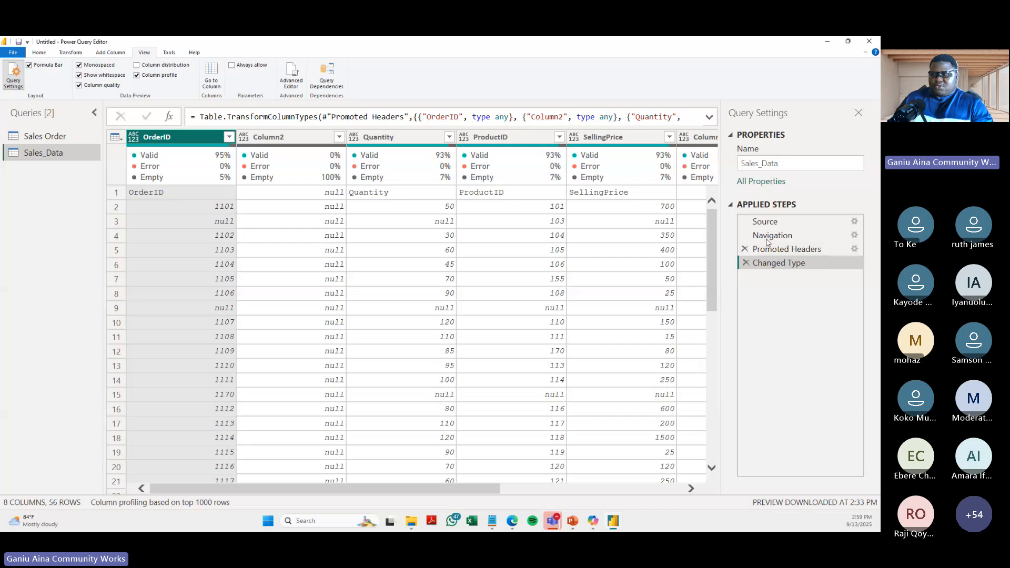
left_click(747, 262)
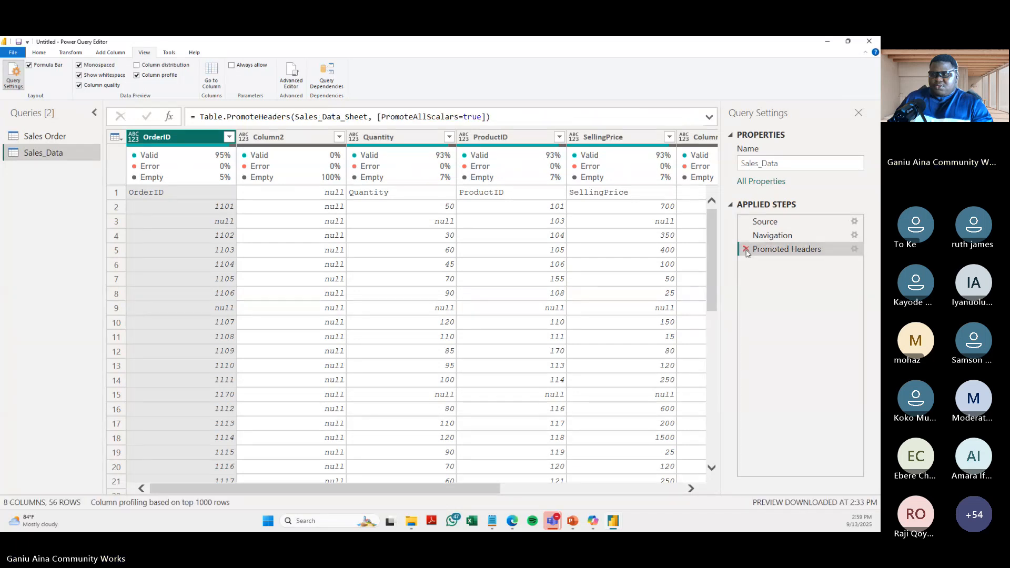
left_click(747, 251)
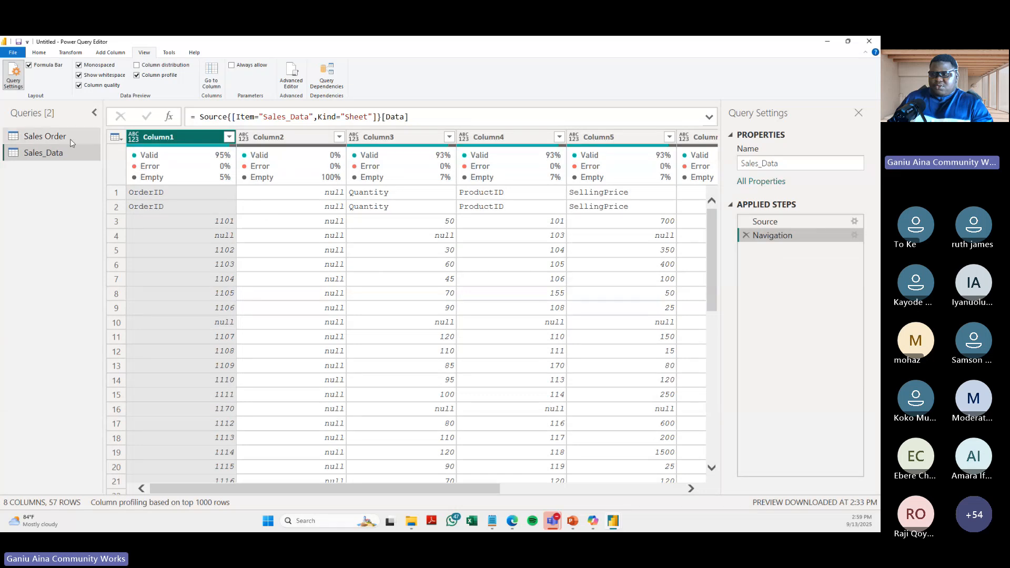
- Review the header rows of the Sales_Data sheet in Excel again and return to Power Query Editor
key("alt+Tab")
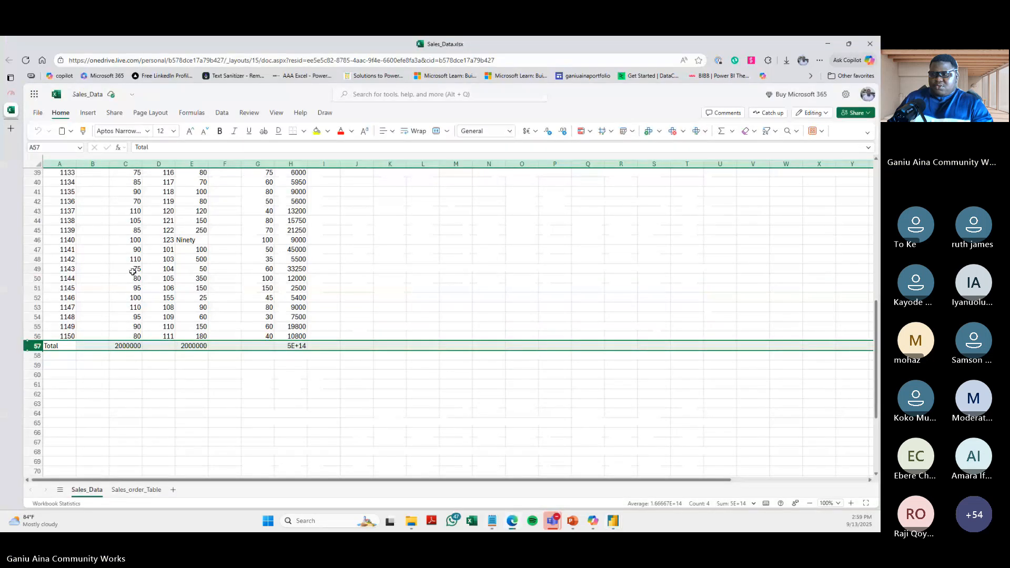
scroll(132, 271, "up", 13)
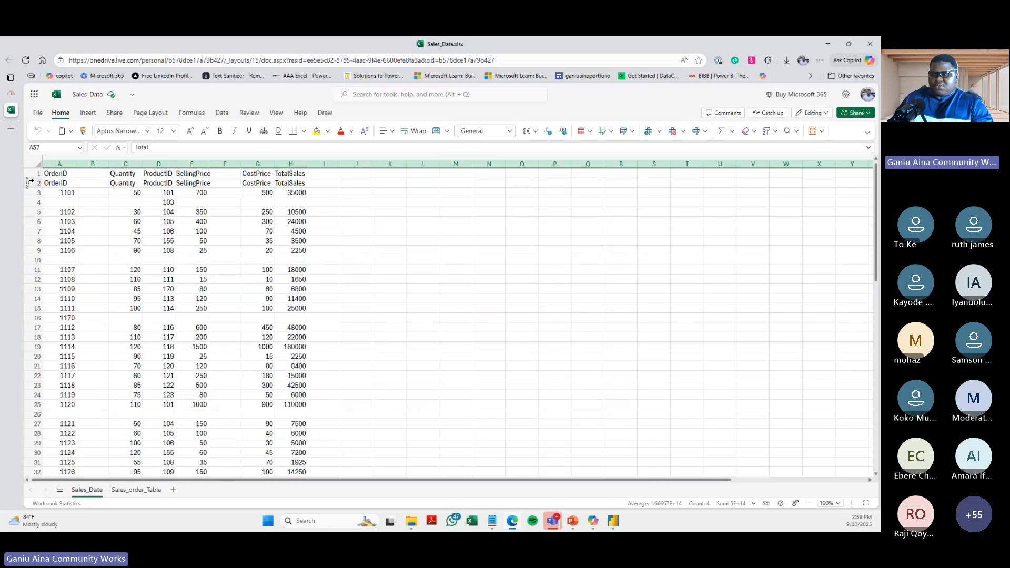
left_click(614, 521)
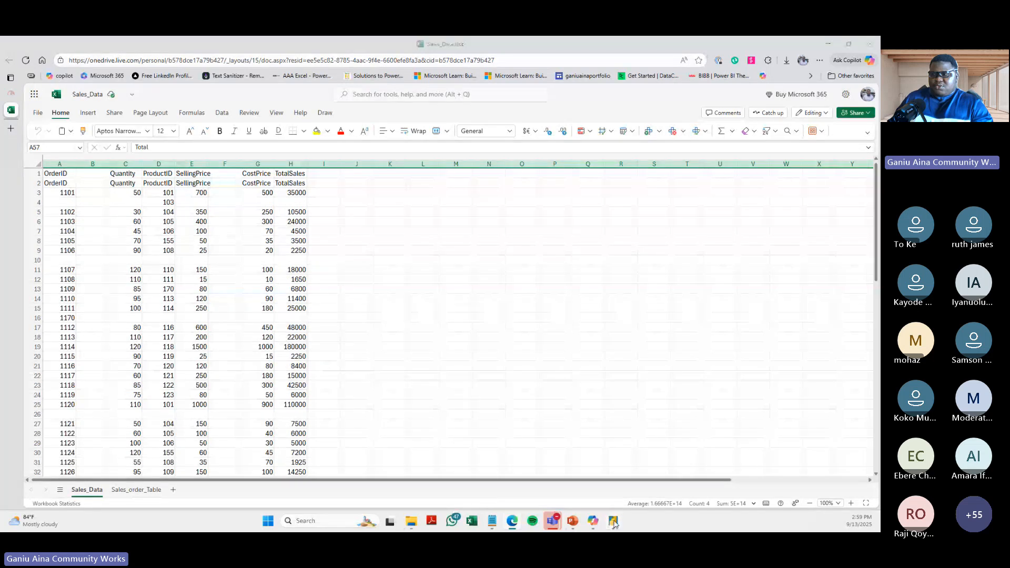
left_click(666, 474)
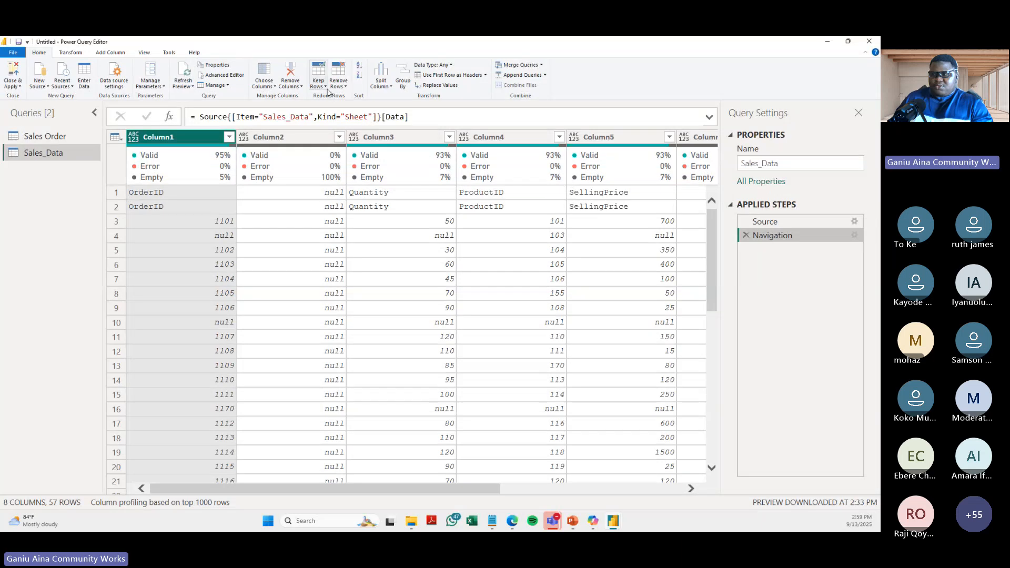
- Remove the top 1 row from the Sales_Data query and use the remaining first row as headers
left_click(345, 90)
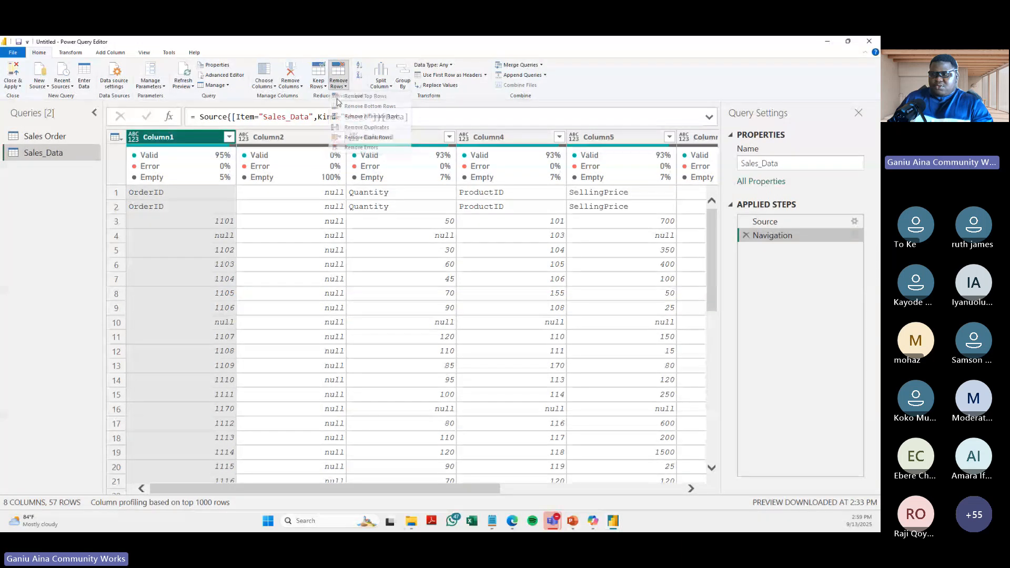
left_click(363, 98)
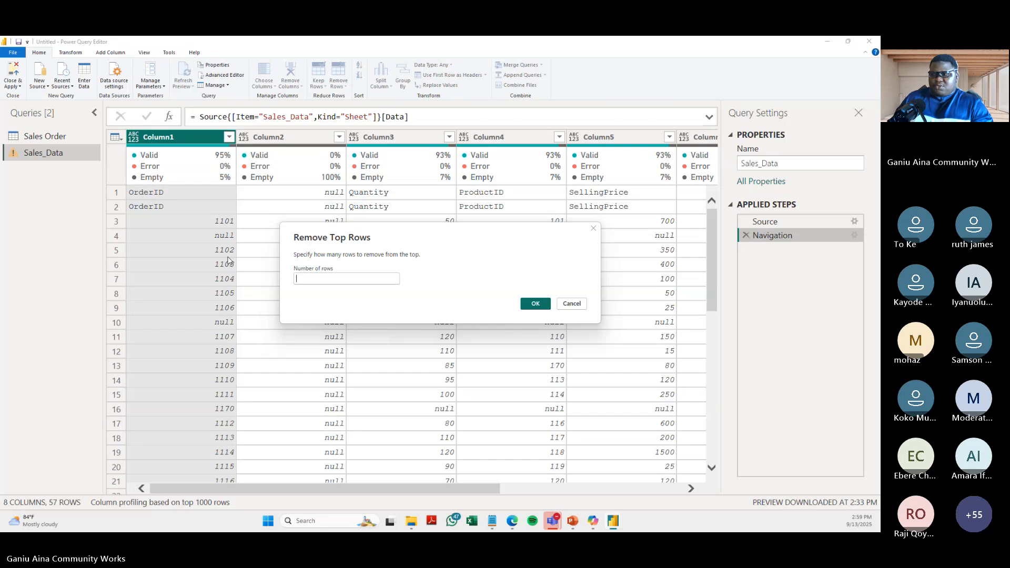
type("1")
left_click(534, 304)
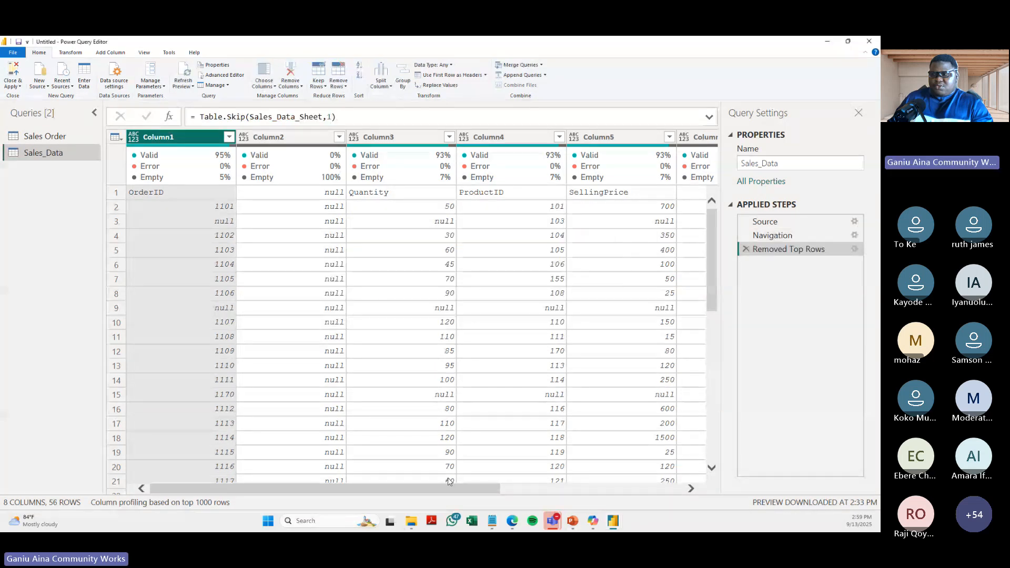
left_click(161, 193)
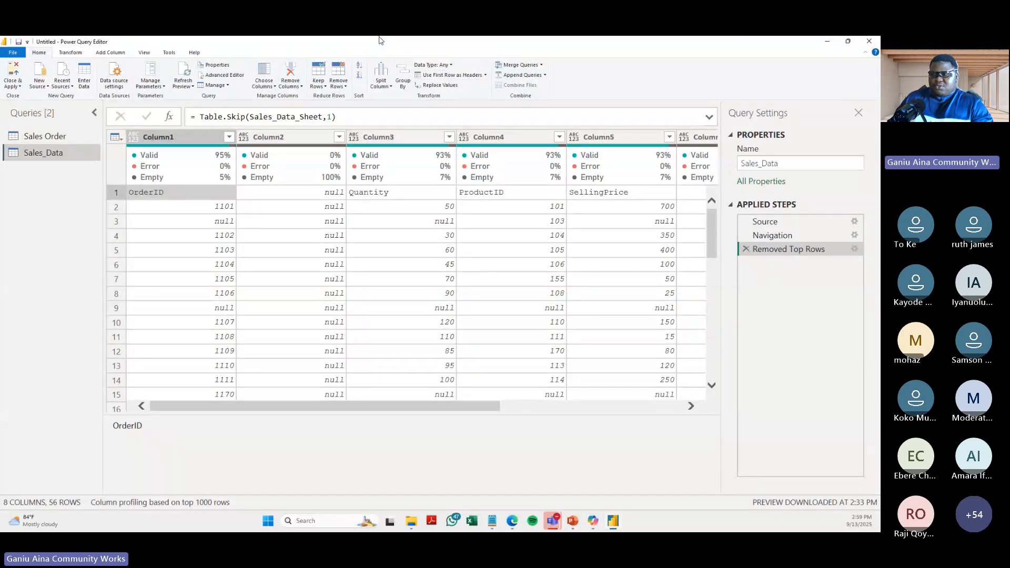
left_click(448, 76)
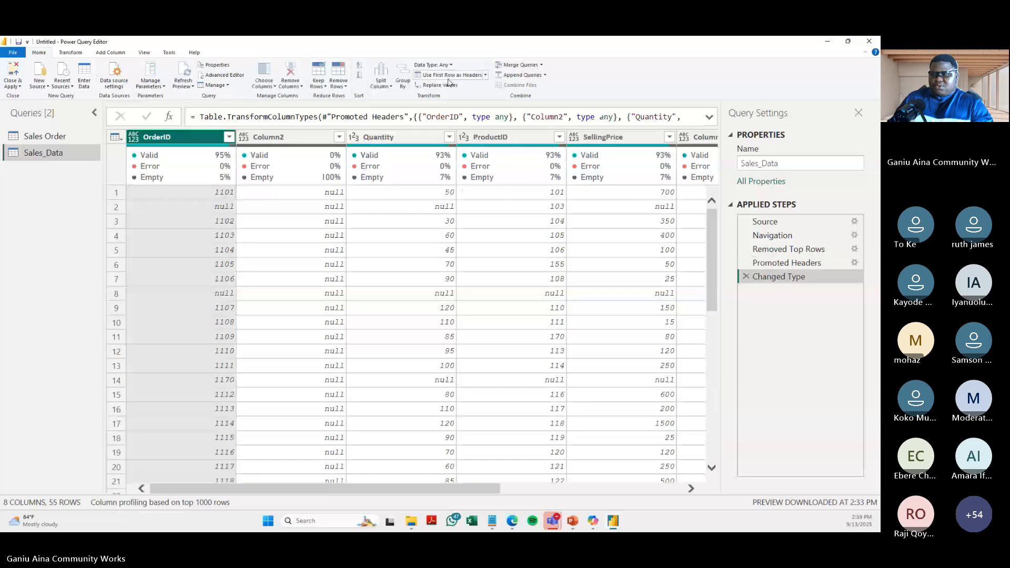
- Remove the empty columns Column6 and Column2 from the Sales_Data query
left_click_drag(367, 490, 551, 492)
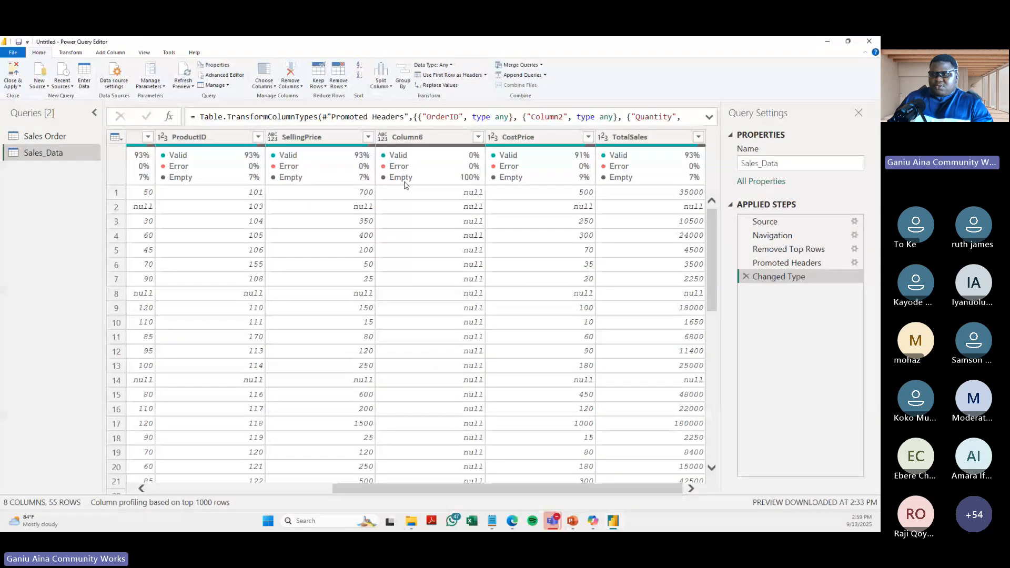
left_click(427, 138)
right_click(428, 141)
left_click(450, 146)
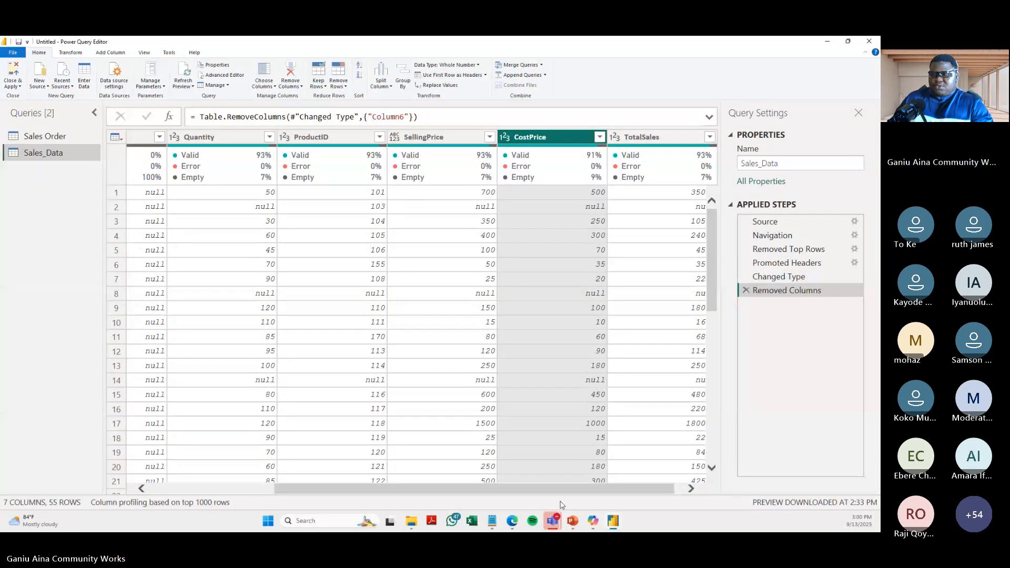
left_click_drag(419, 494, 295, 495)
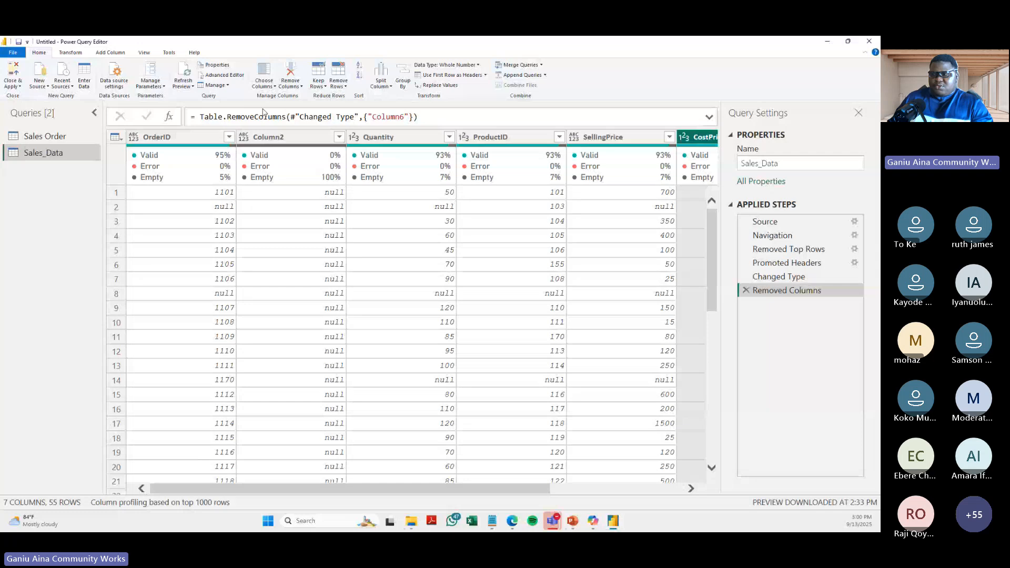
left_click(291, 139)
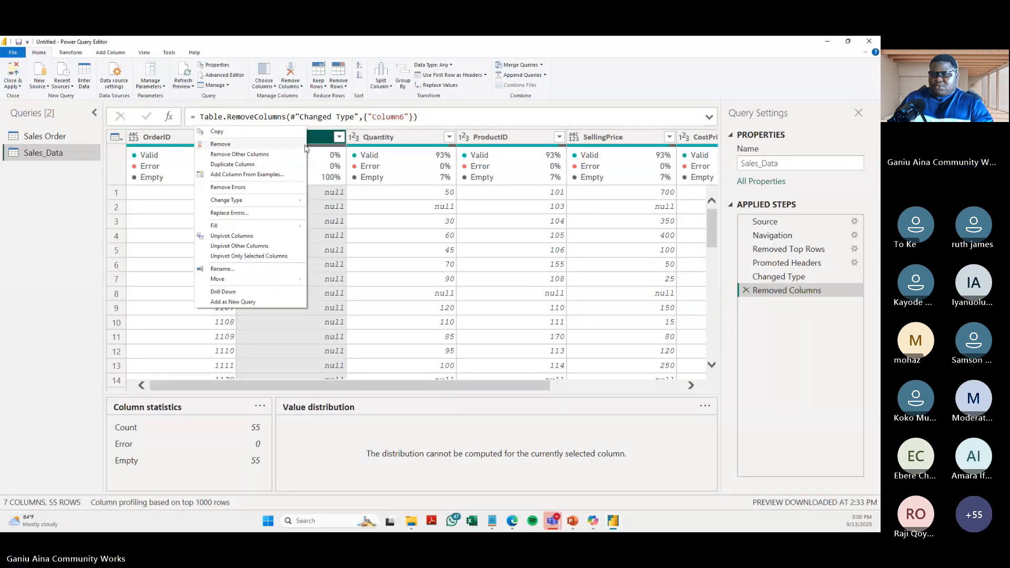
left_click(248, 144)
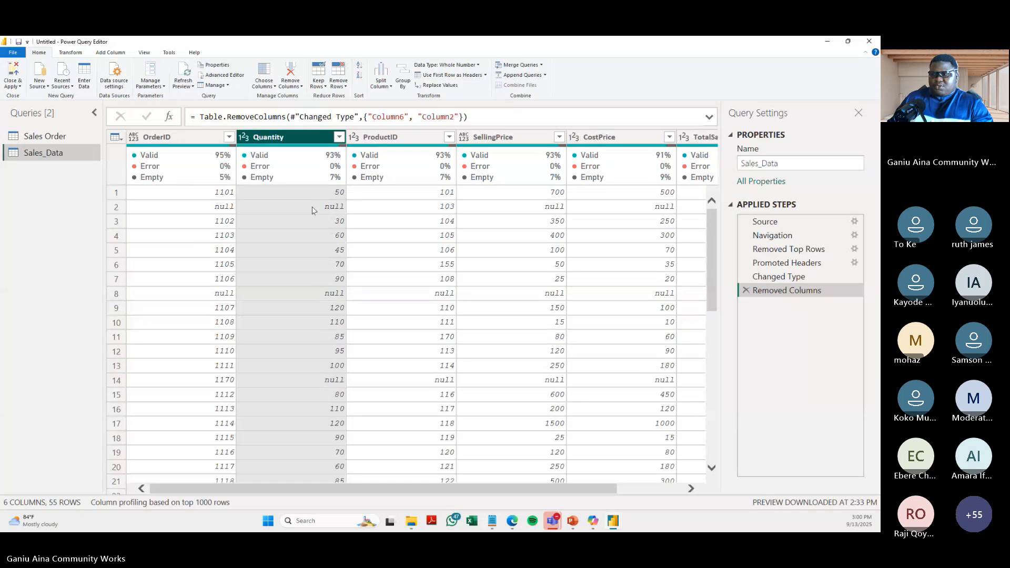
- Filter the null values out of the OrderID column in the Sales_Data query
left_click_drag(489, 484, 538, 486)
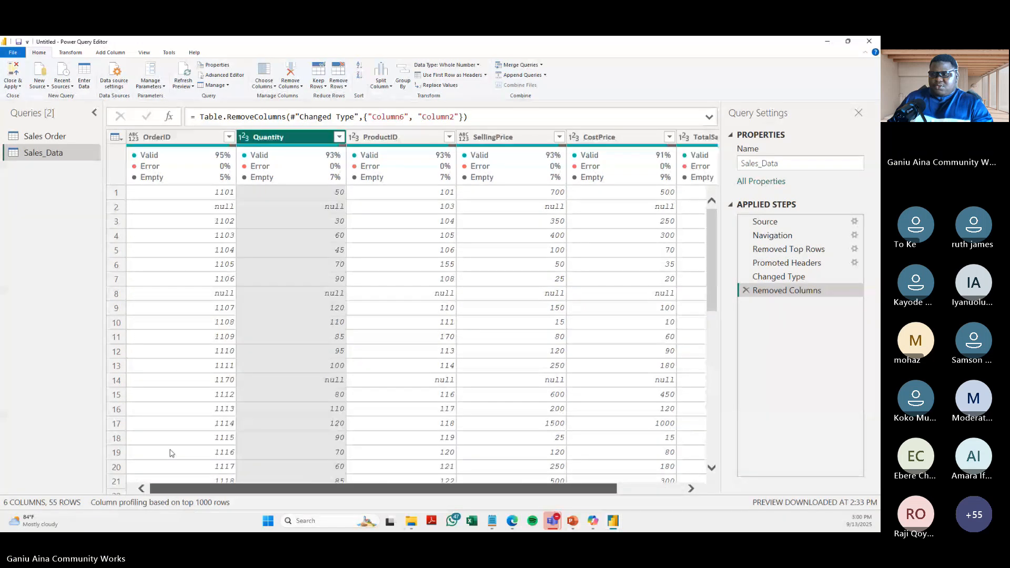
left_click(209, 207)
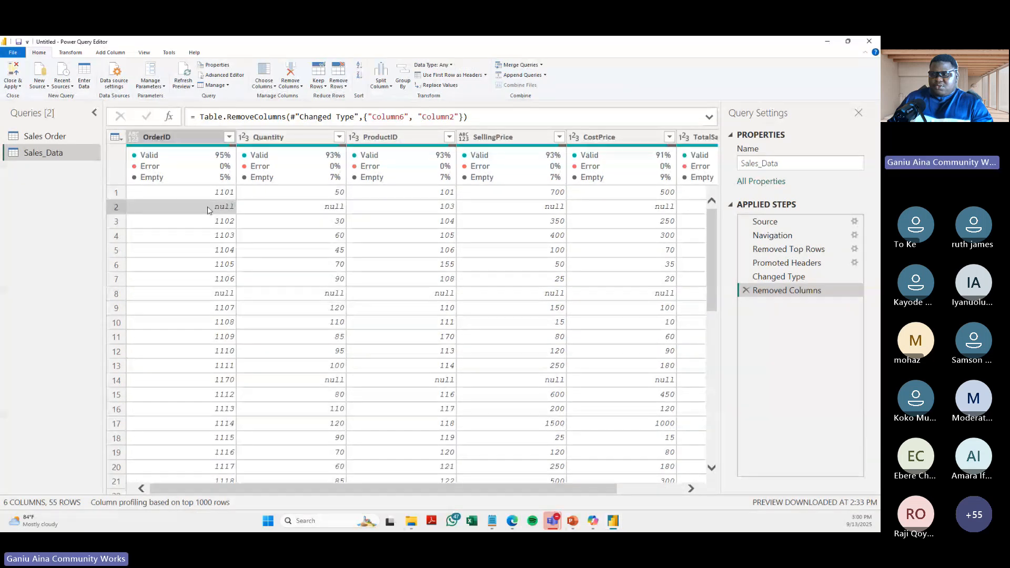
left_click(230, 138)
left_click(230, 138)
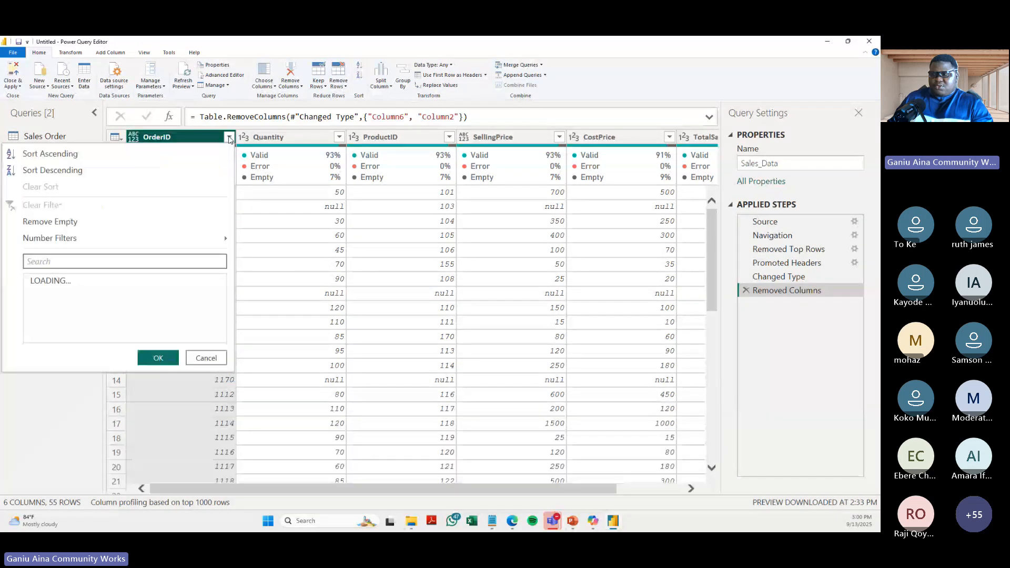
left_click(229, 138)
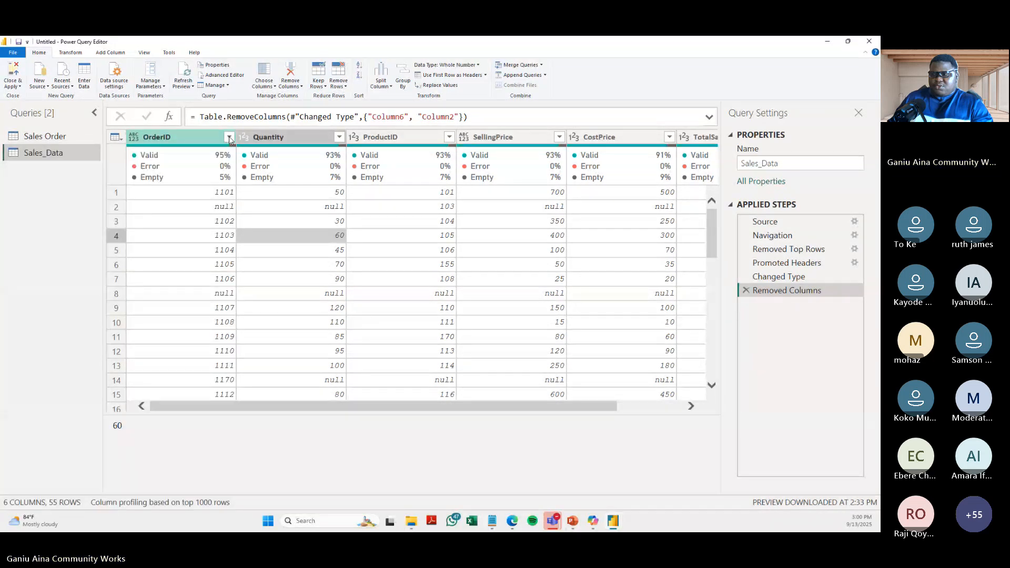
left_click(229, 137)
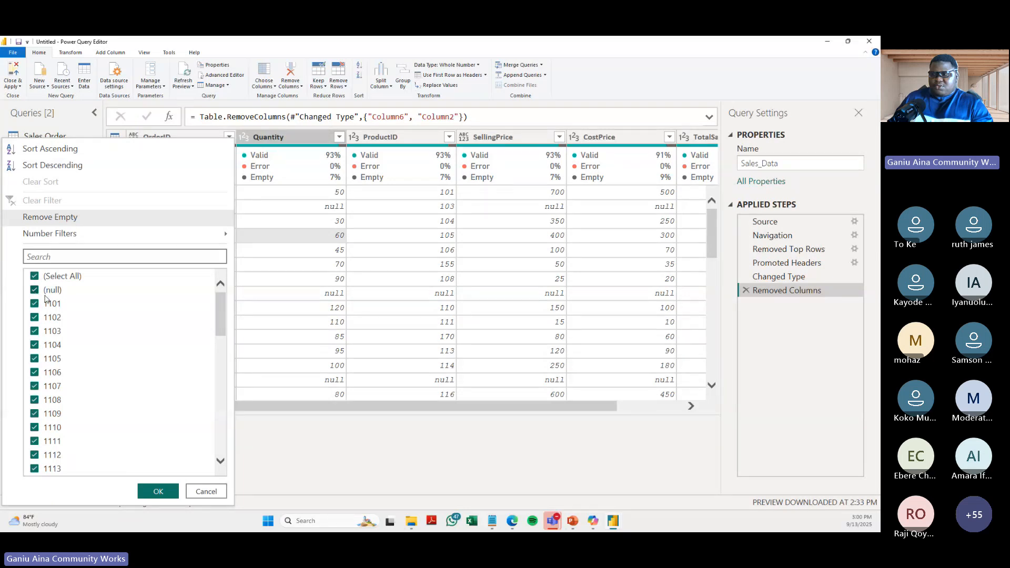
left_click(35, 290)
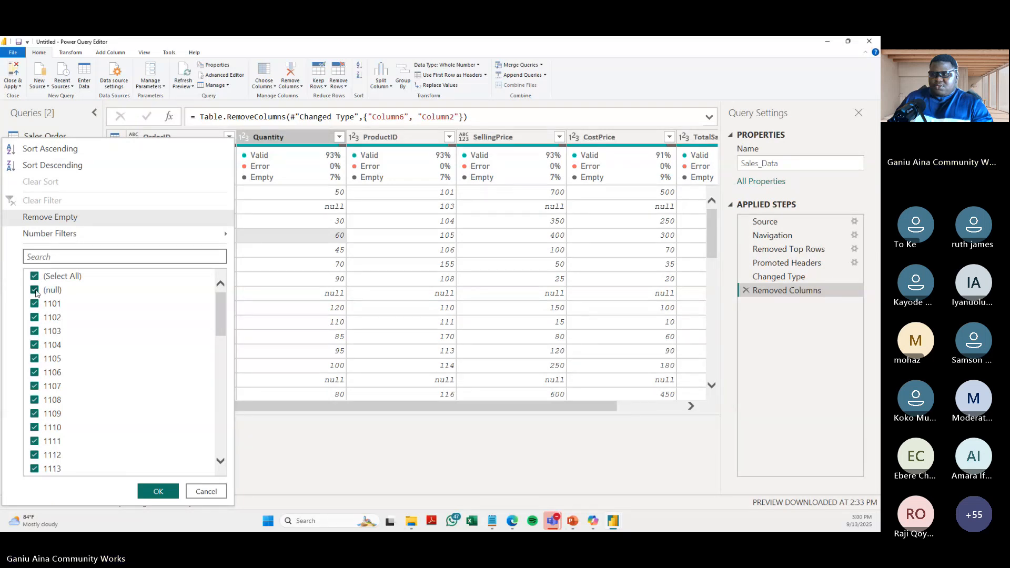
left_click(158, 491)
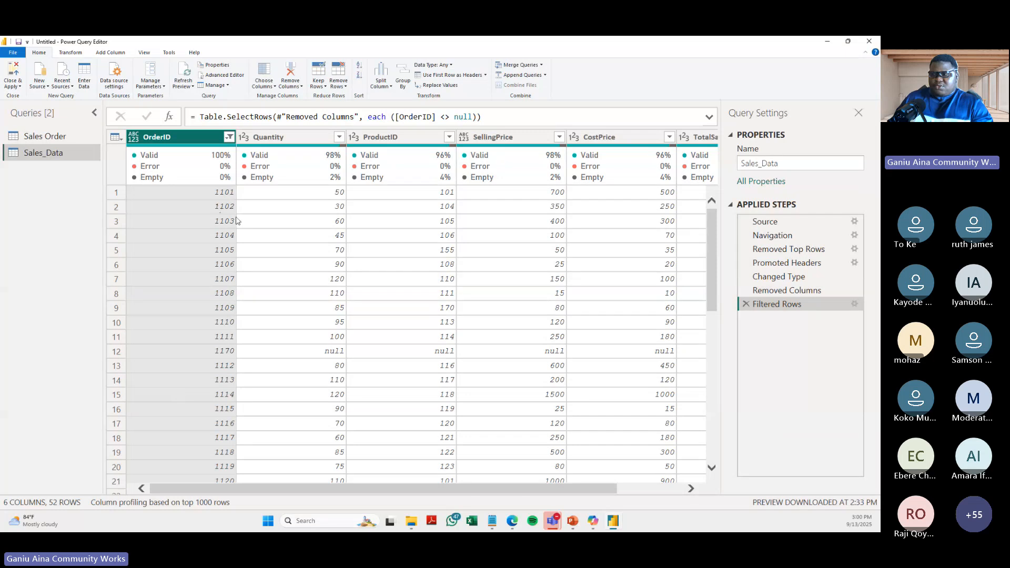
- Review the filtered Sales_Data rows and the Changed Type step, and inspect the text entry Ninety in the SellingPrice column
scroll(412, 276, "down", 6)
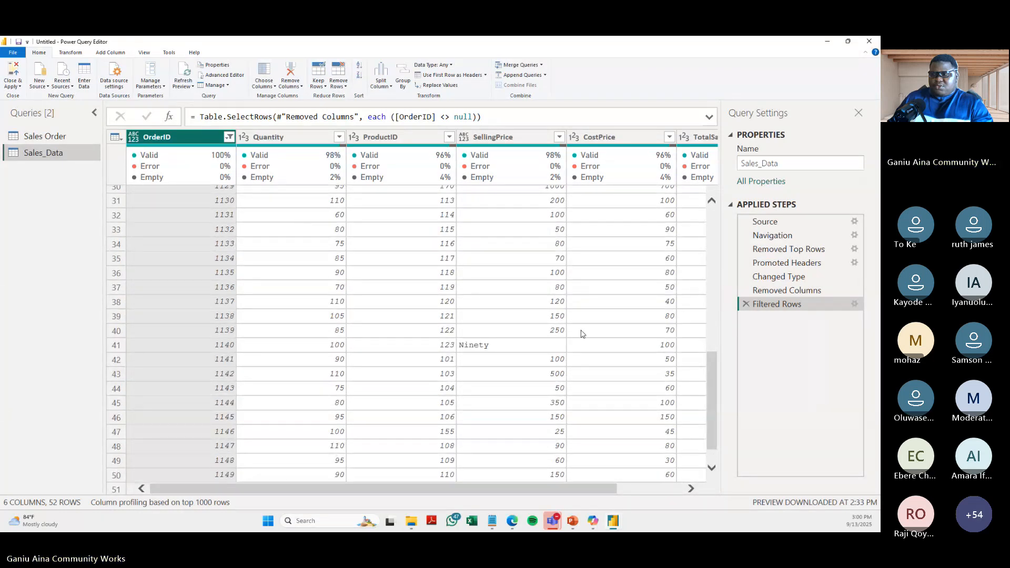
left_click(766, 278)
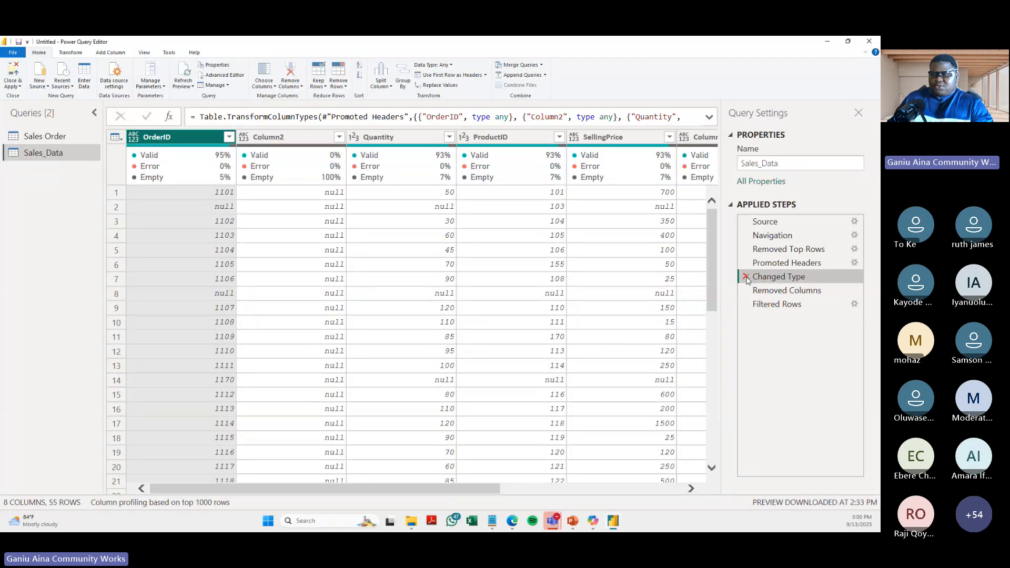
left_click(773, 305)
scroll(258, 362, "down", 8)
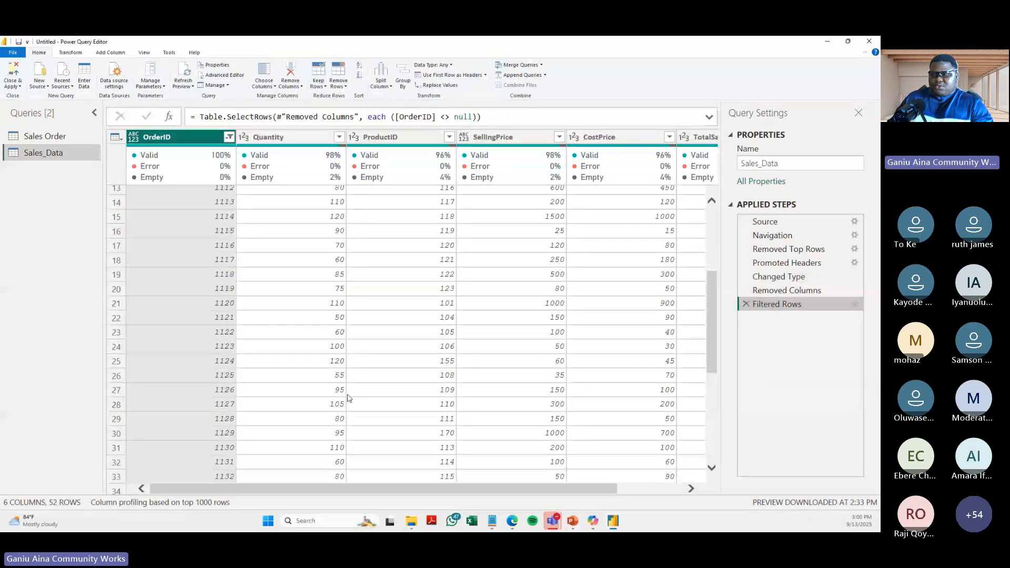
scroll(257, 362, "up", 3)
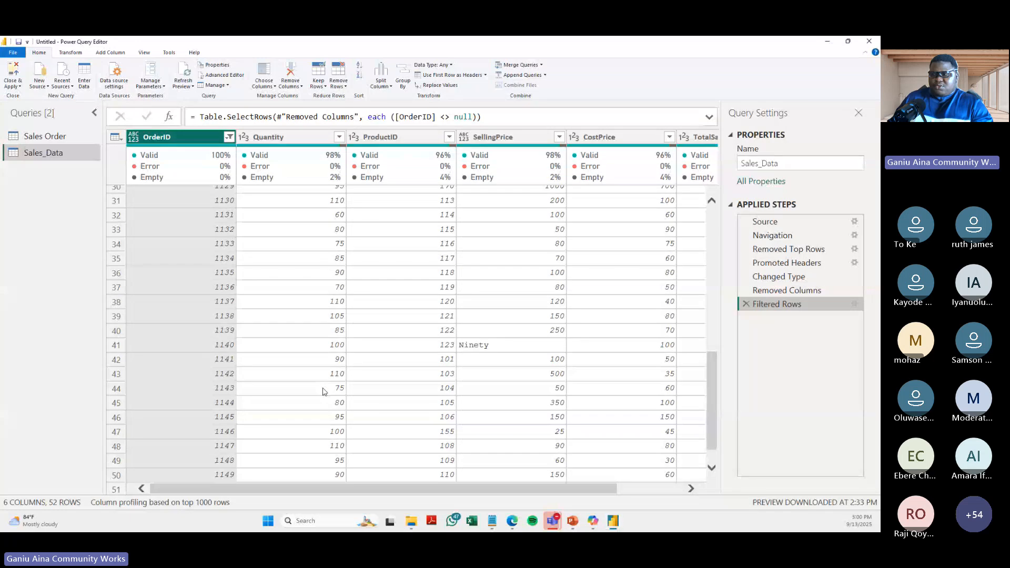
scroll(479, 353, "down", 5)
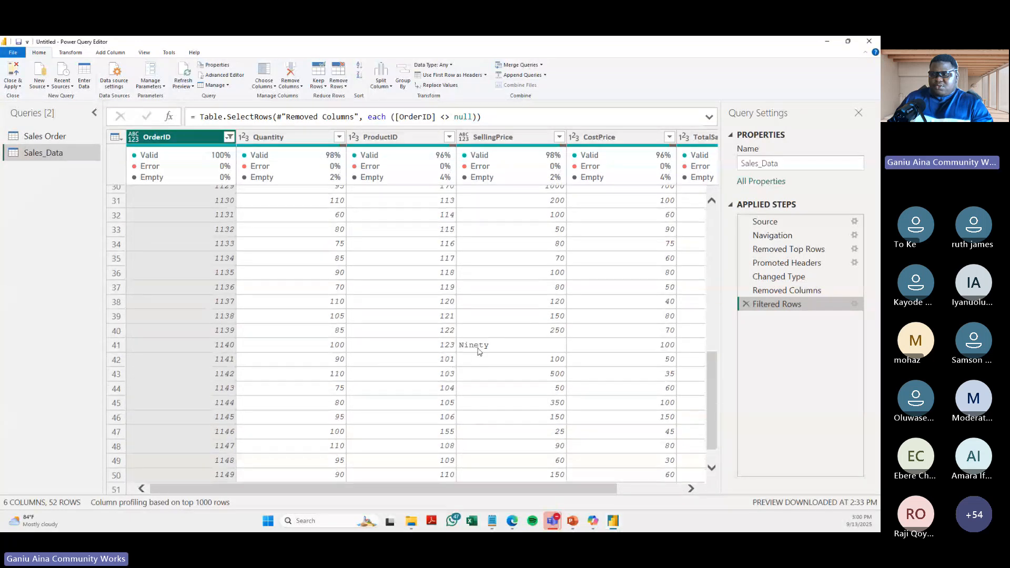
left_click(479, 349)
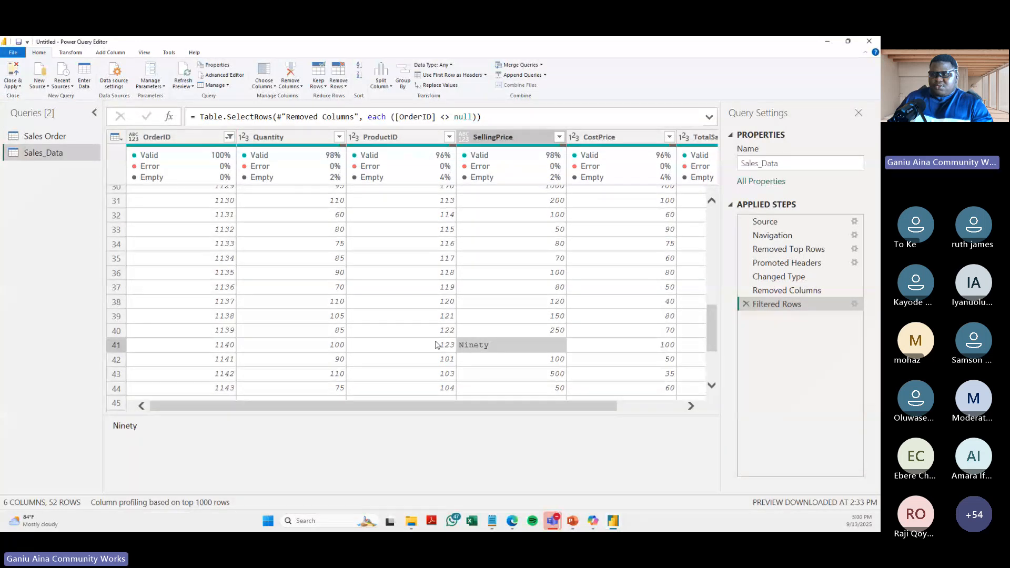
right_click(499, 342)
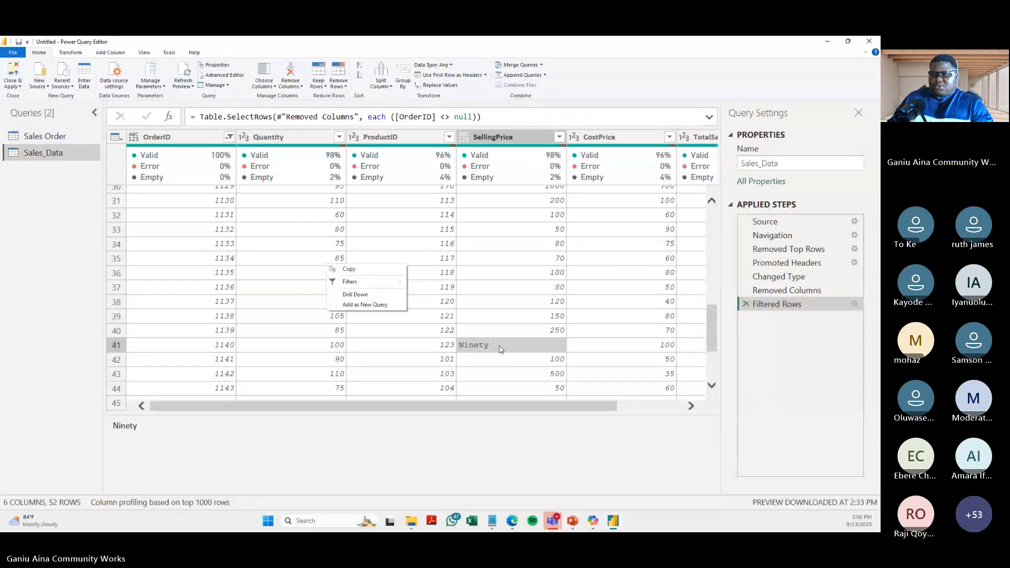
right_click(500, 348)
right_click(502, 350)
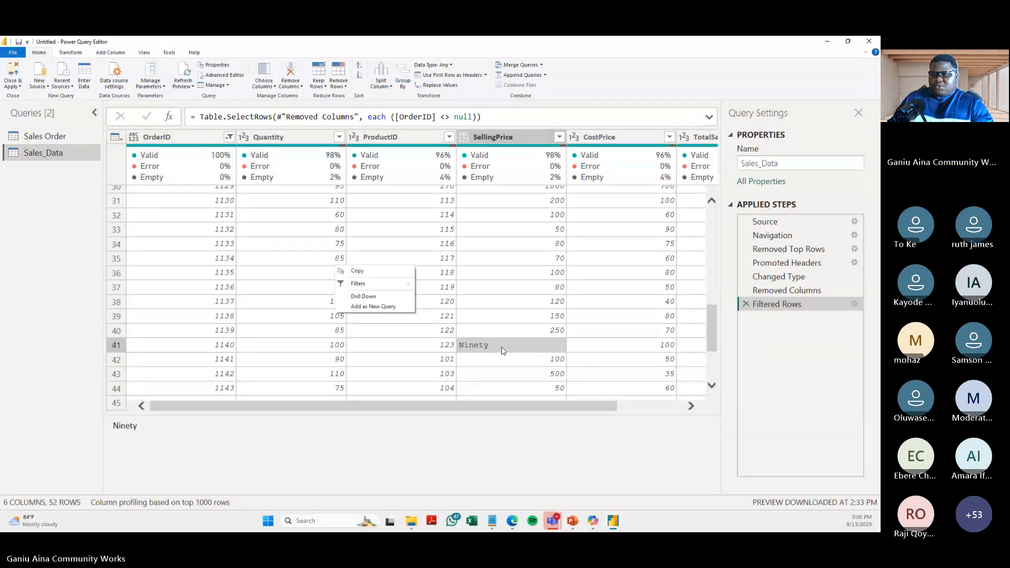
left_click(501, 351)
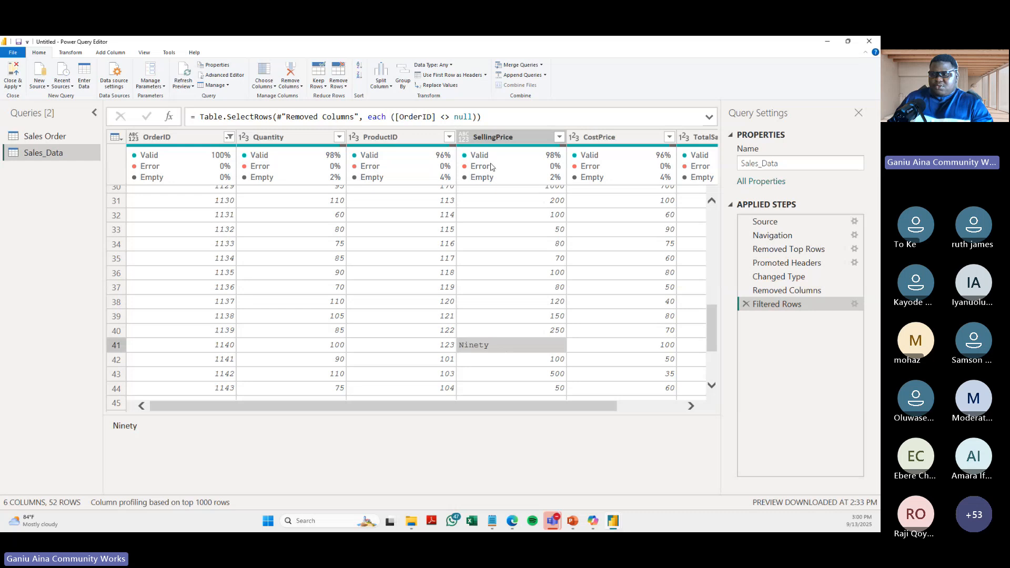
- Change the data type of the SellingPrice column to Text
left_click(506, 135)
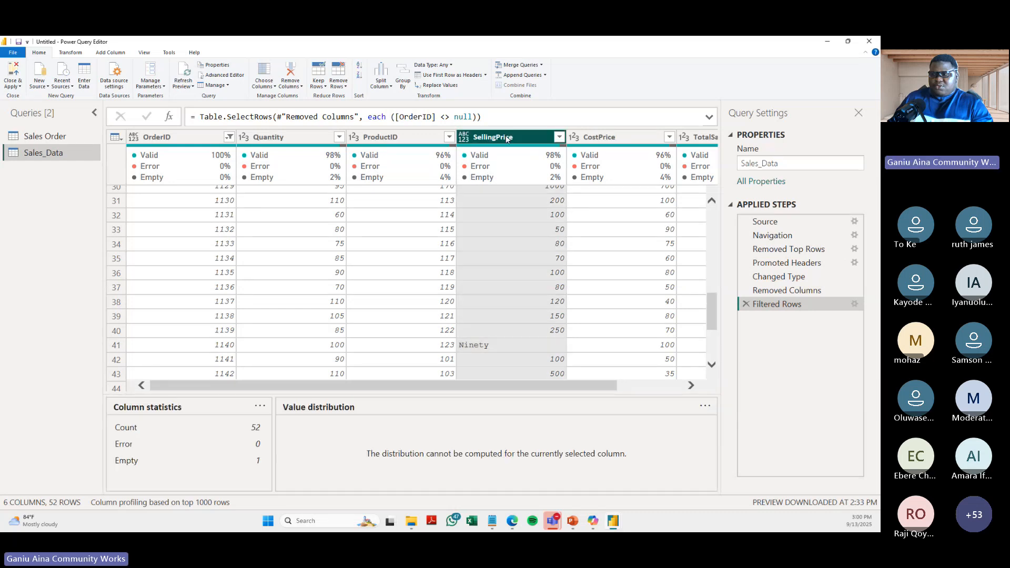
left_click(451, 66)
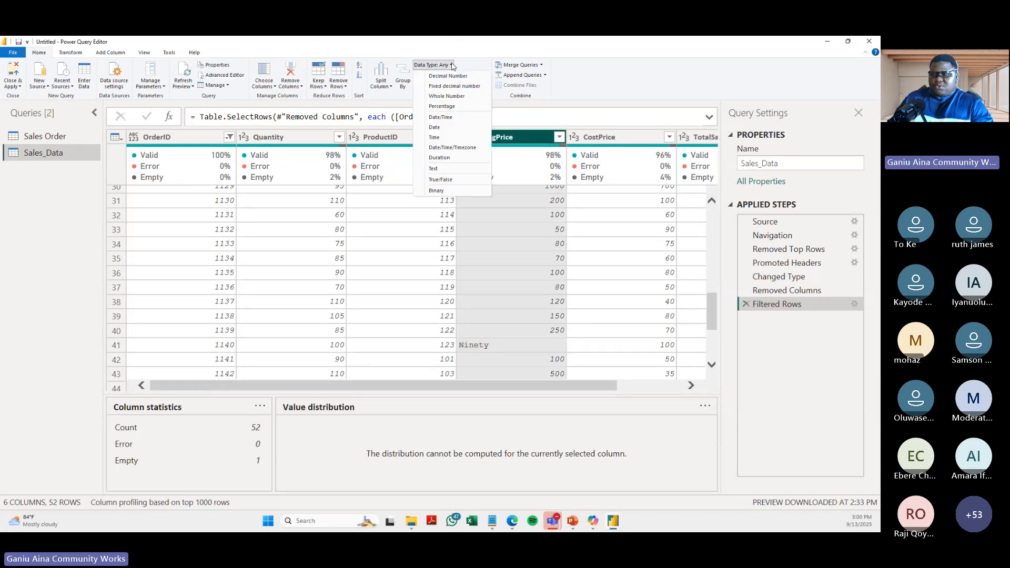
left_click(442, 169)
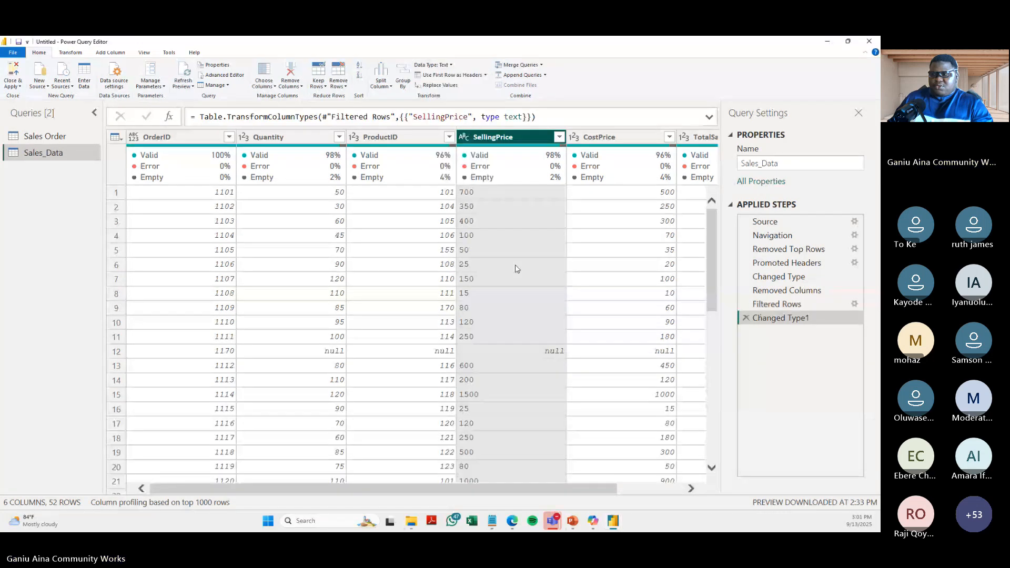
- Replace the value Ninety with 90 in the SellingPrice column, matching entire cell contents
scroll(516, 269, "down", 2)
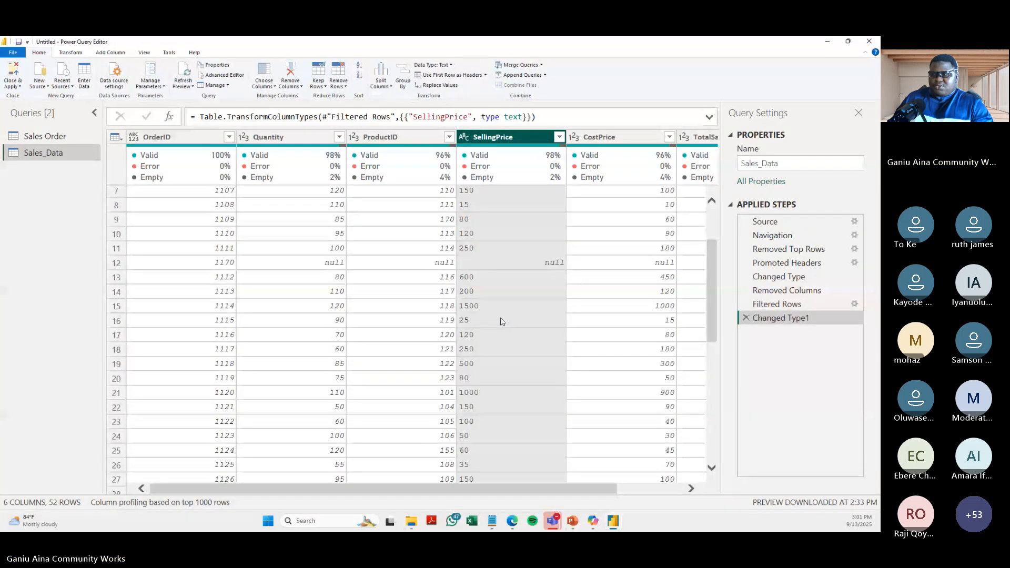
scroll(500, 321, "down", 8)
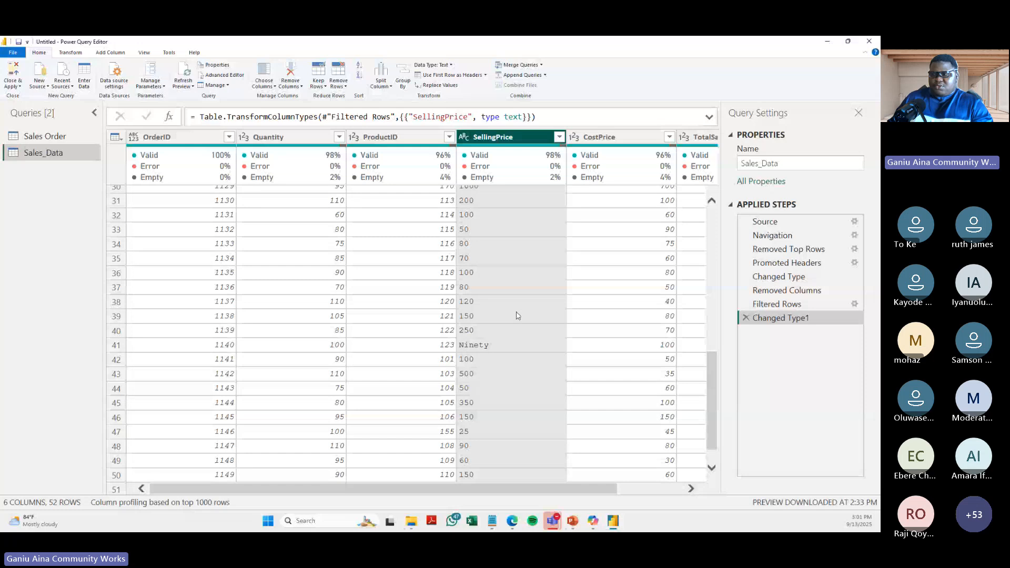
left_click(485, 346)
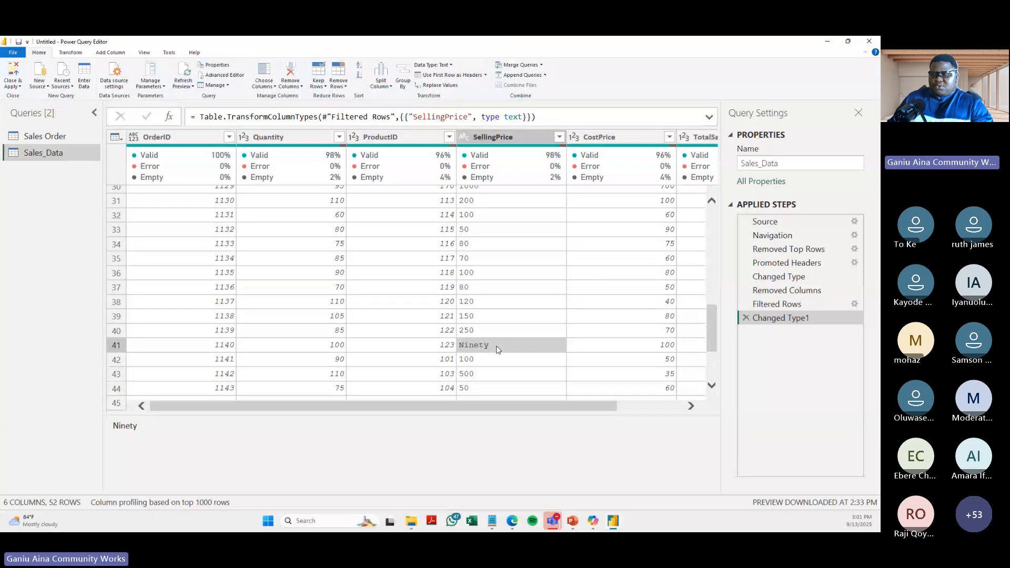
right_click(497, 346)
left_click(376, 293)
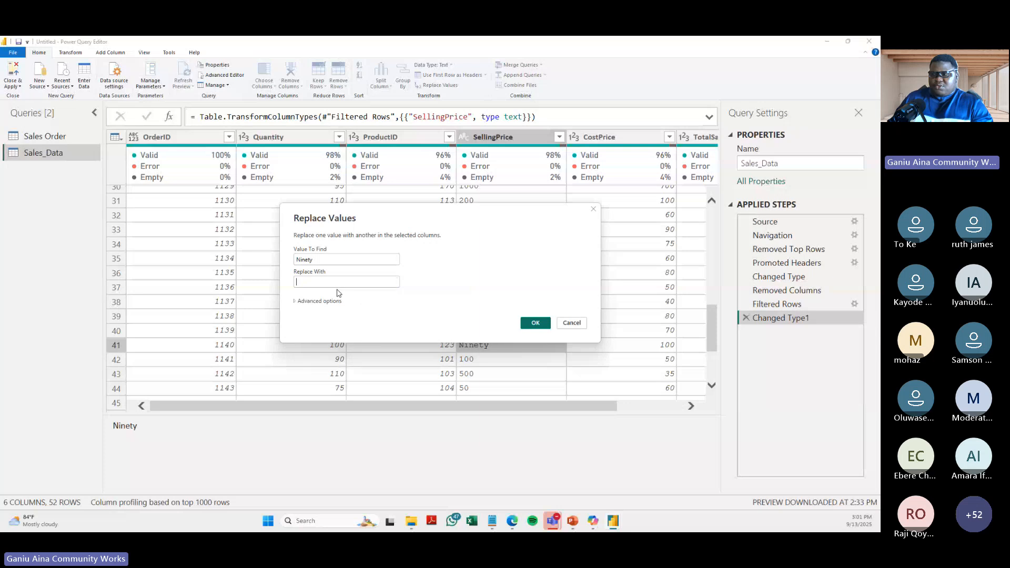
left_click(335, 282)
type("90")
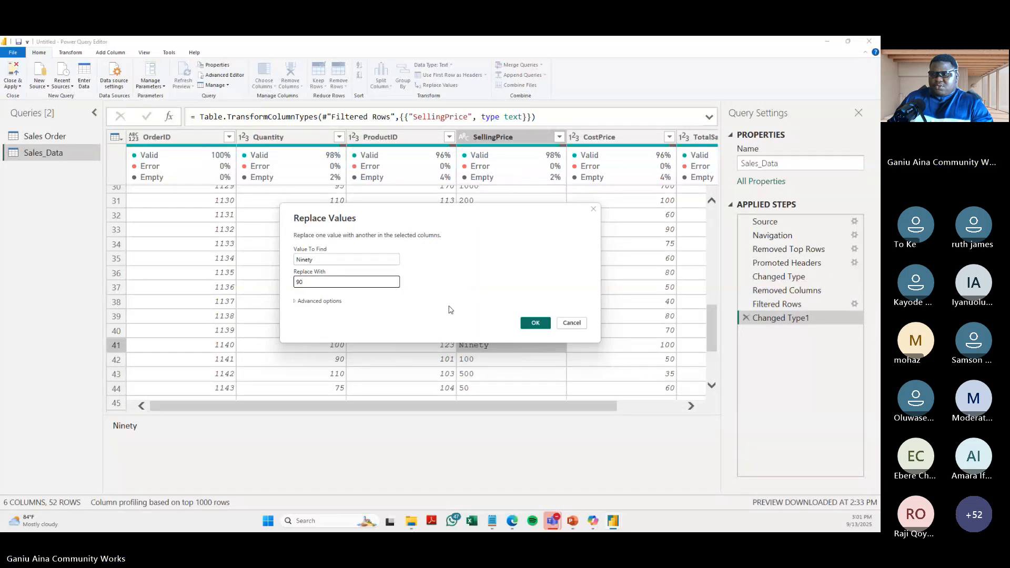
left_click(296, 303)
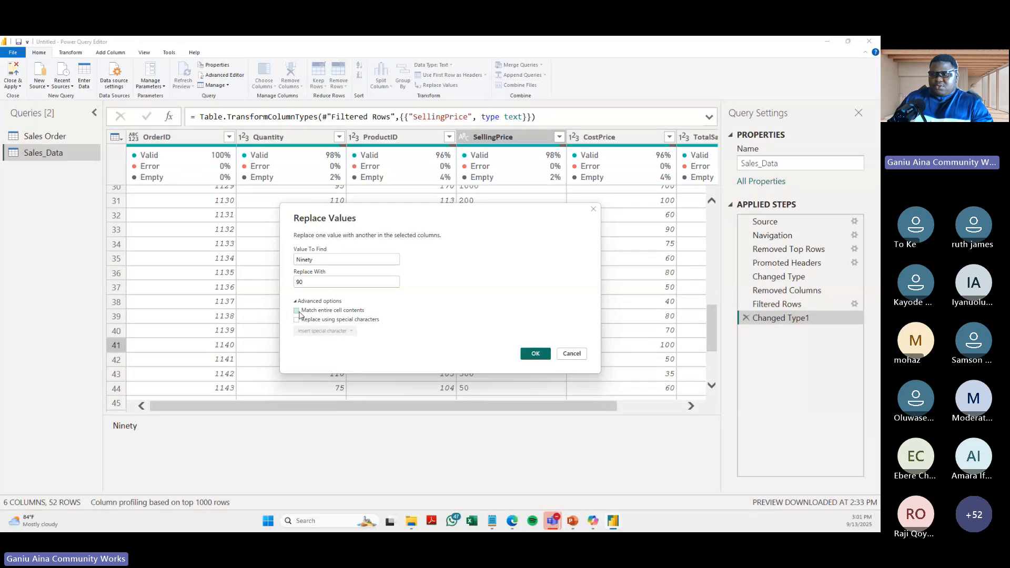
left_click(297, 311)
left_click(535, 354)
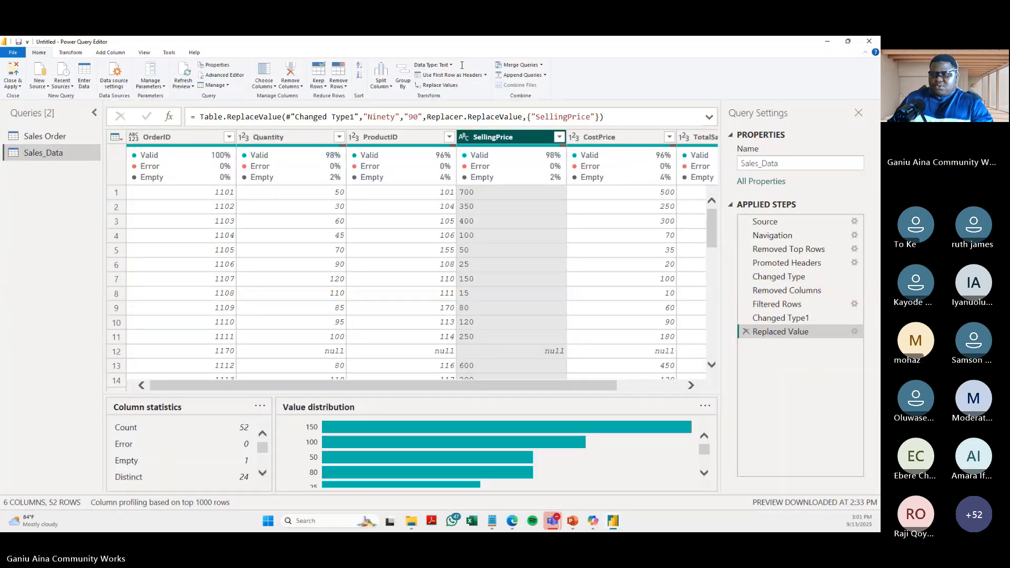
- Change the data type of the SellingPrice column to Whole Number
left_click(433, 65)
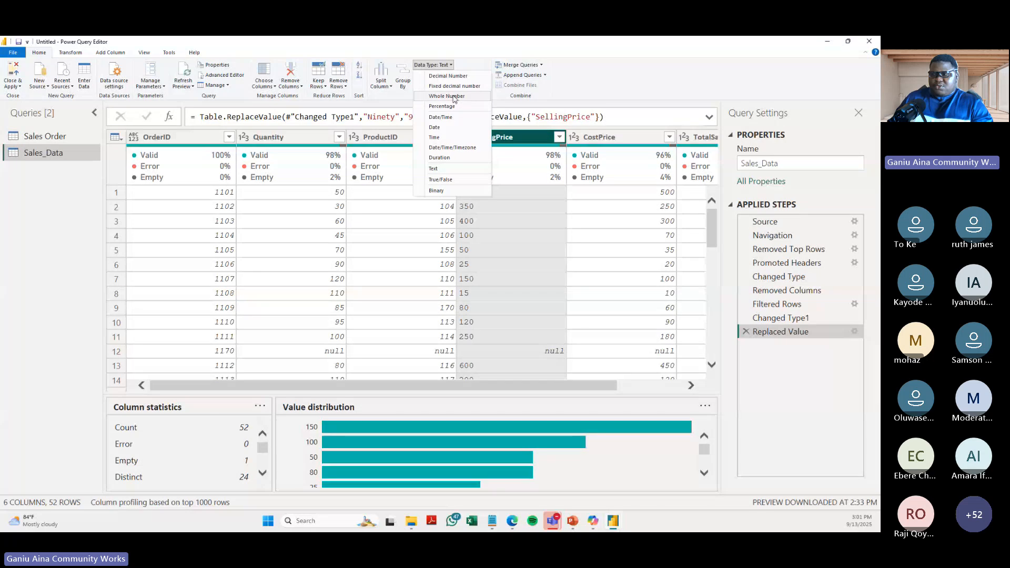
left_click(455, 97)
scroll(544, 292, "down", 1)
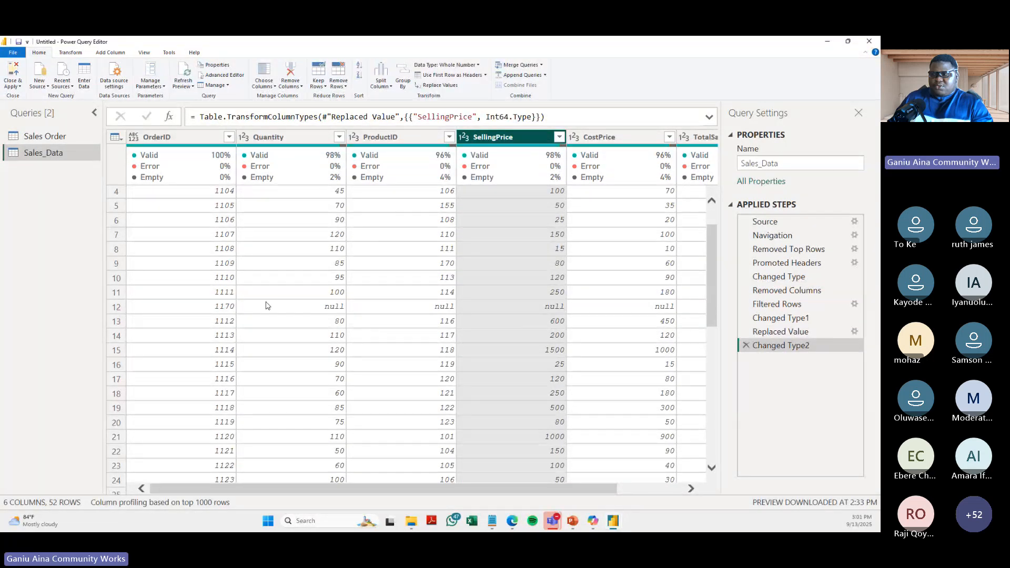
- Filter the OrderID column to exclude order 1170, whose other fields are null
left_click(220, 311)
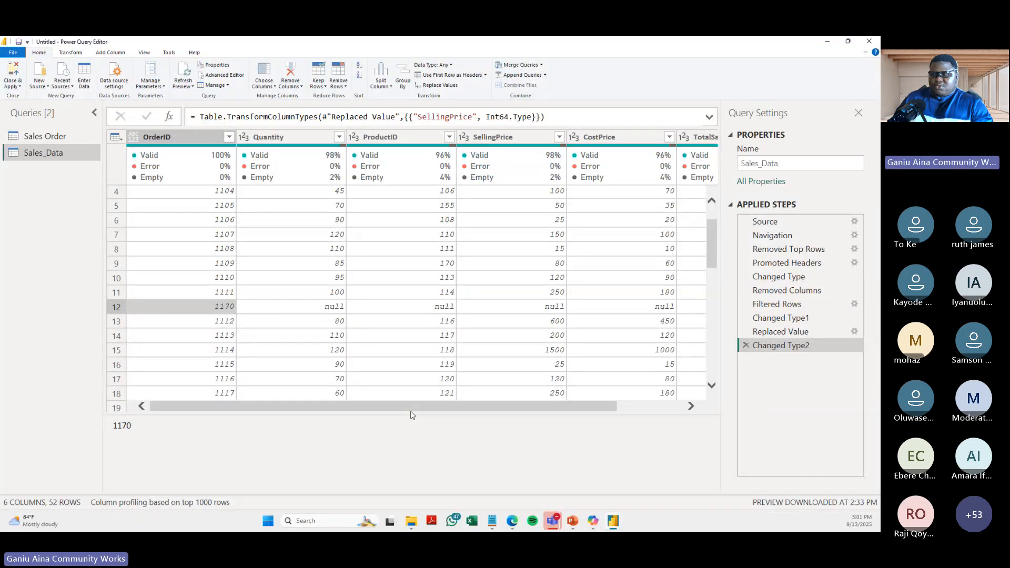
left_click(665, 405)
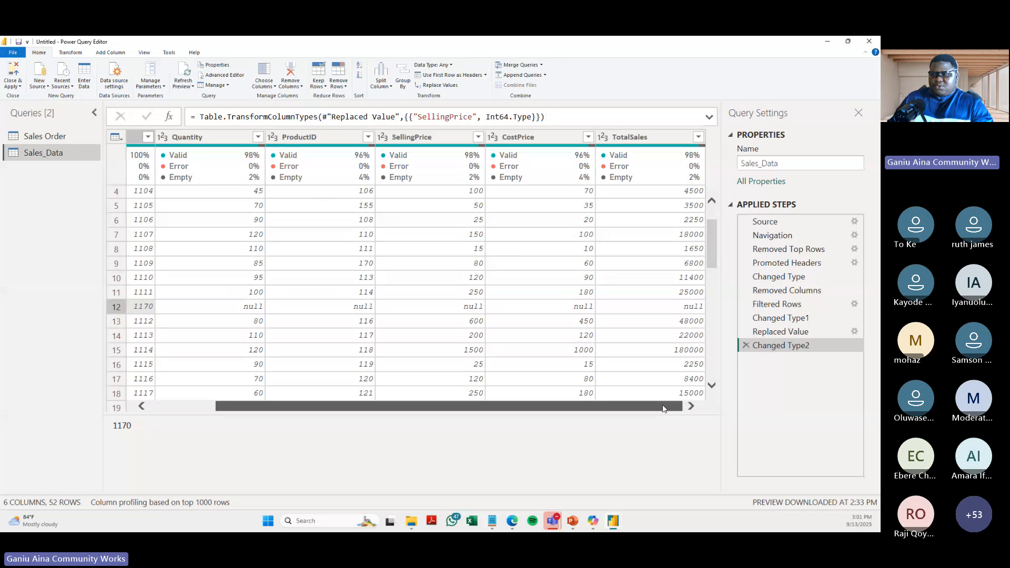
left_click_drag(665, 409, 190, 415)
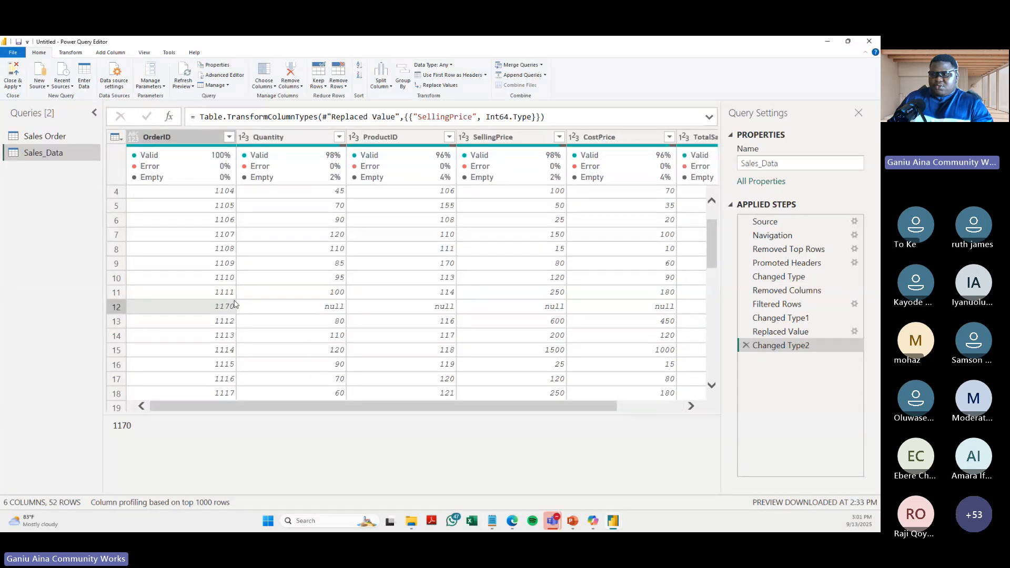
left_click(229, 137)
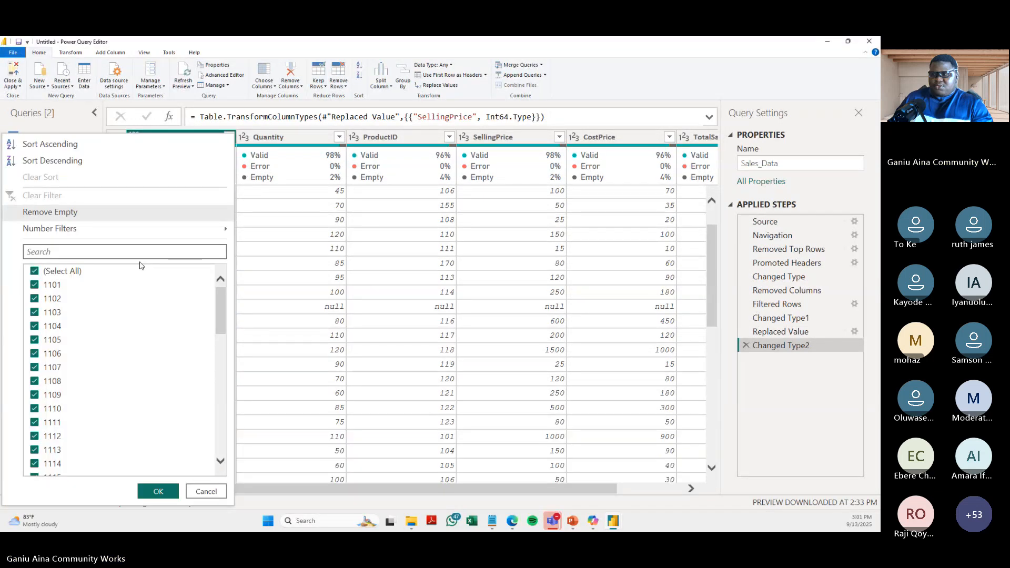
left_click(134, 255)
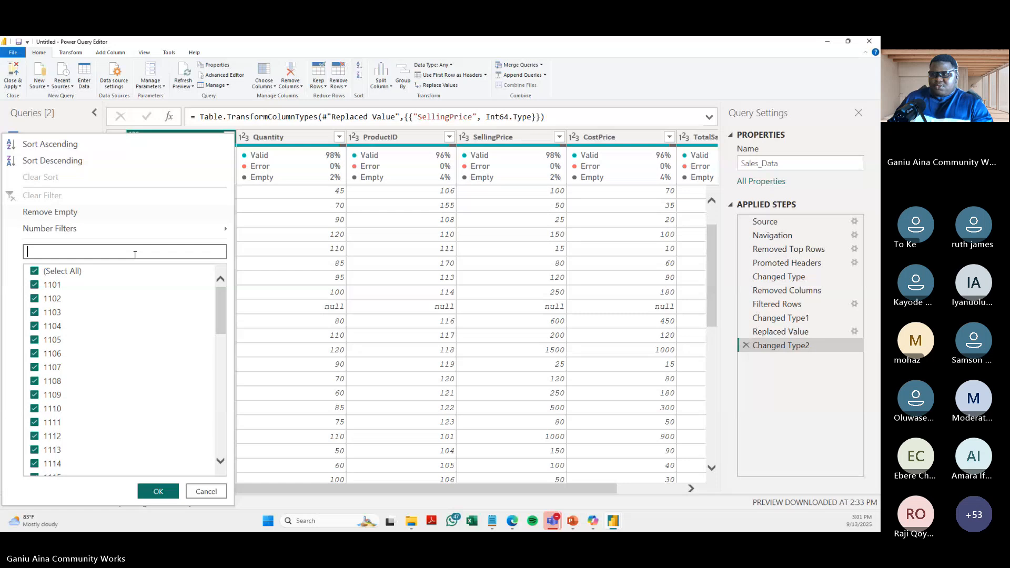
type("1170")
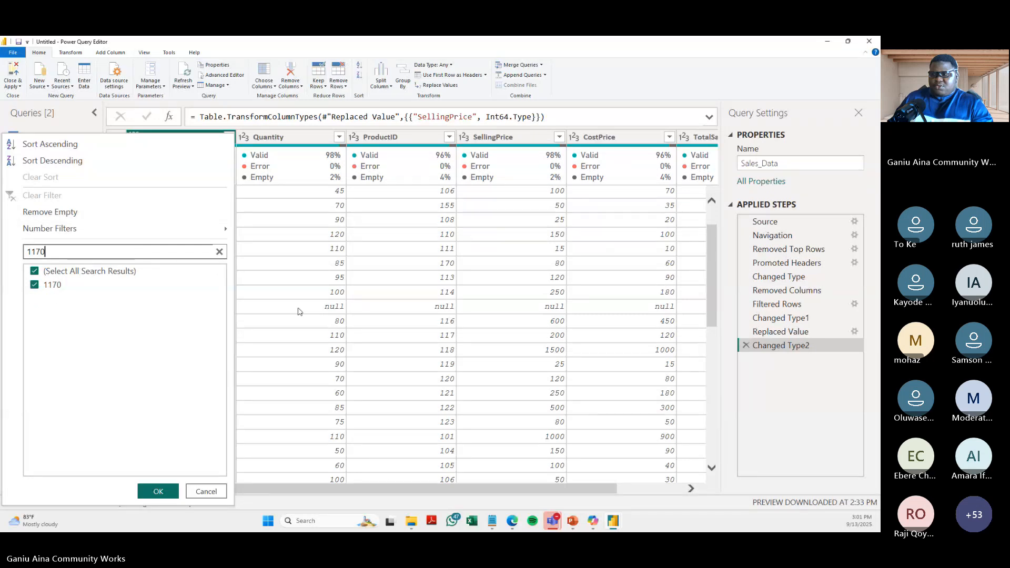
left_click(36, 285)
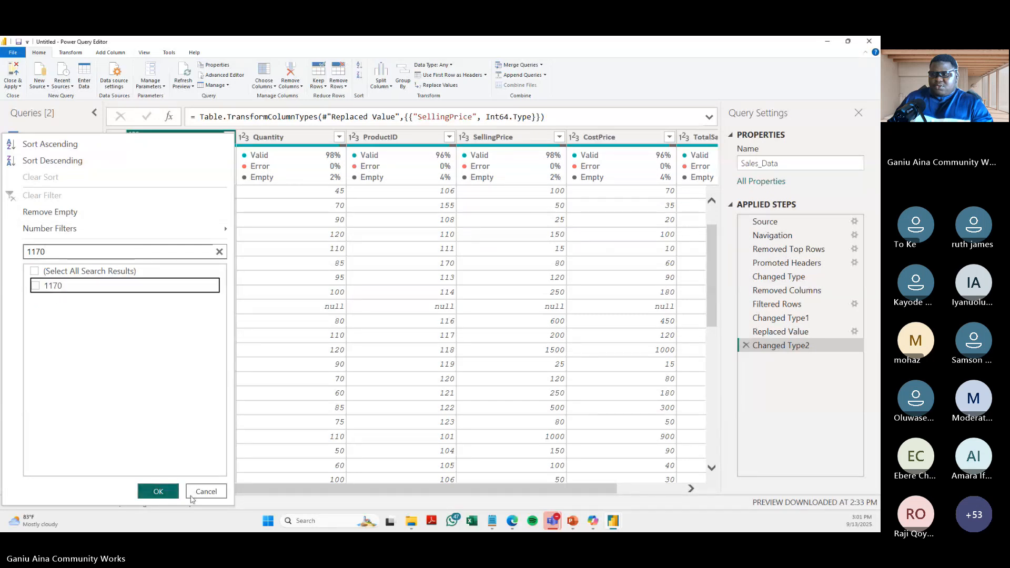
left_click(158, 492)
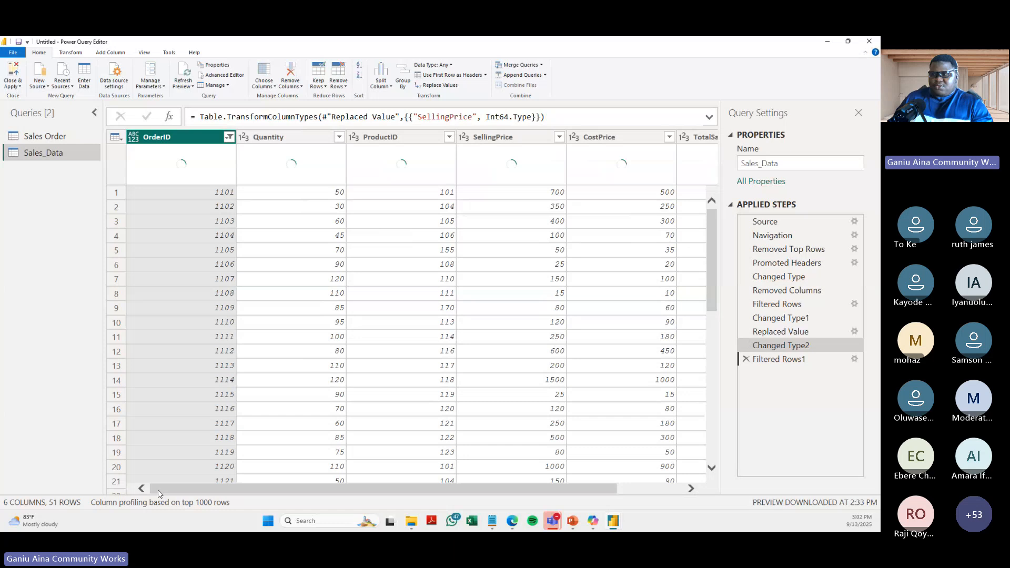
- Inspect the Total row at the end of Sales_Data, compare it with row 57 of the Excel source workbook, and return to Power Query Editor
scroll(515, 356, "down", 10)
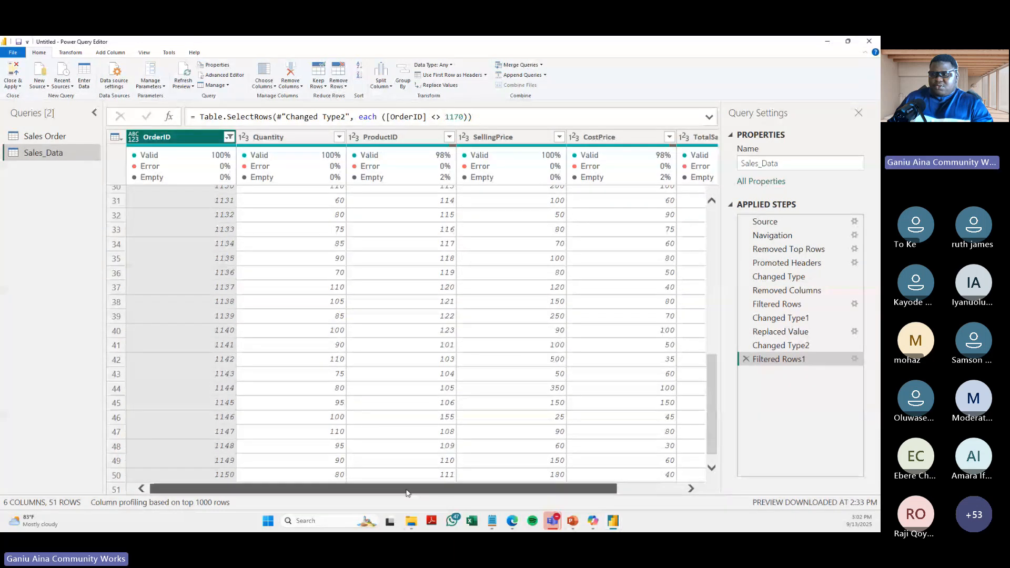
scroll(622, 361, "down", 1)
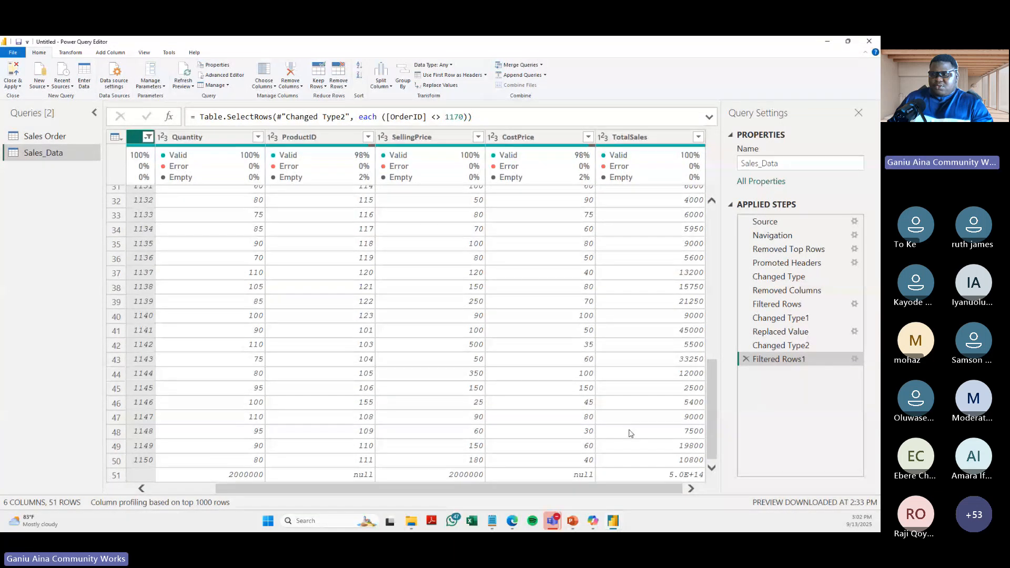
left_click(159, 478)
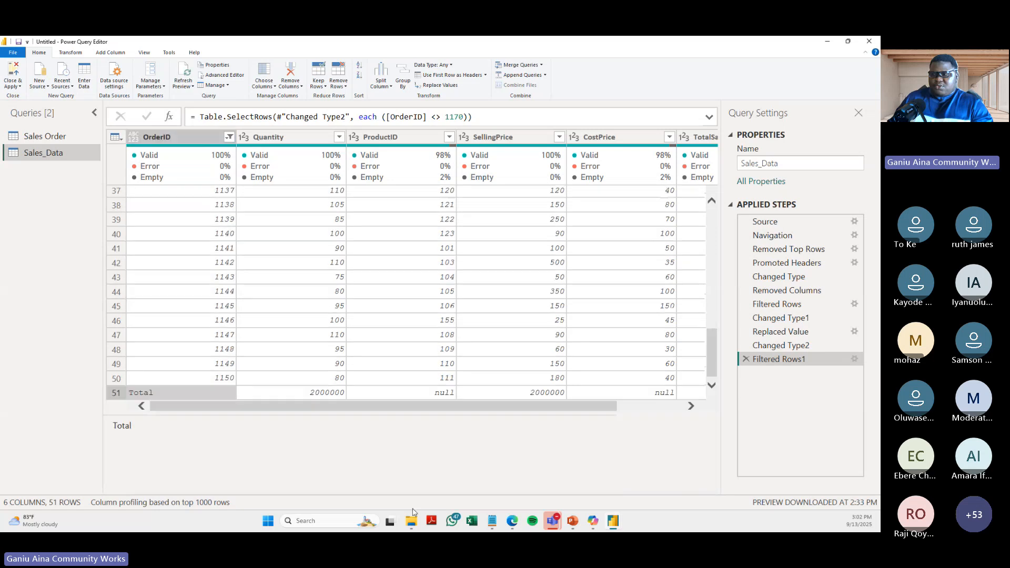
left_click(512, 521)
scroll(131, 355, "down", 10)
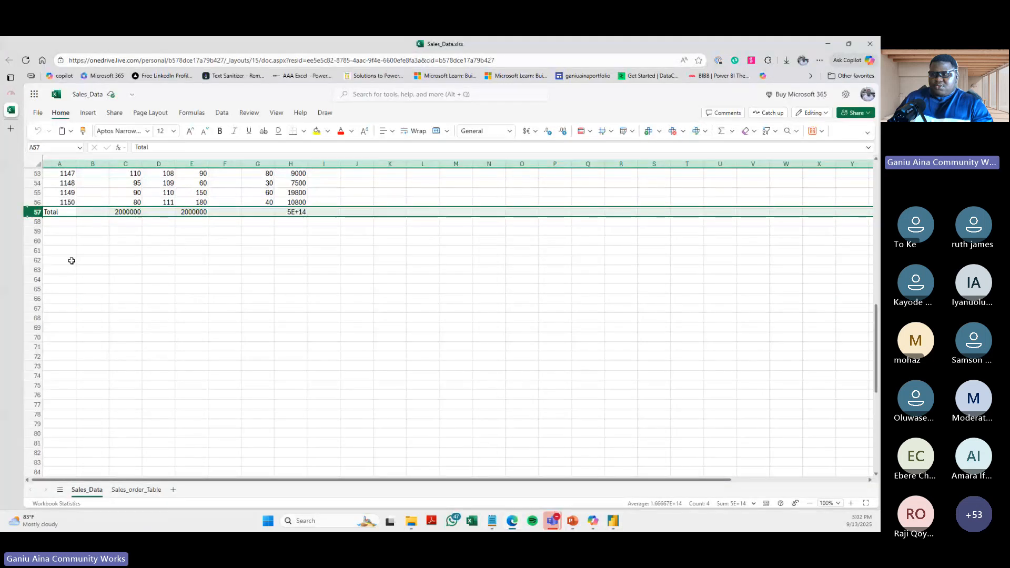
left_click(50, 212)
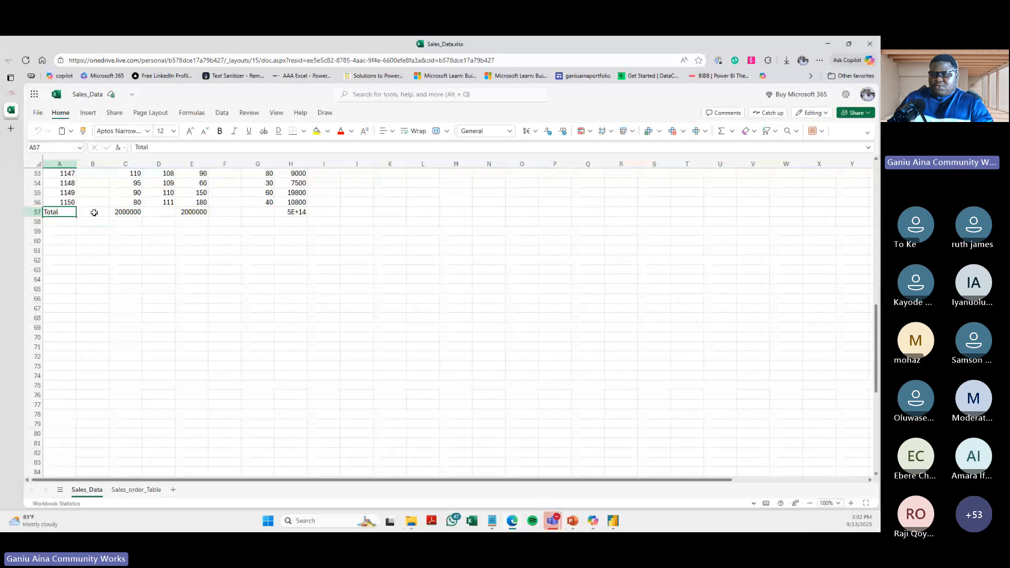
left_click(124, 212)
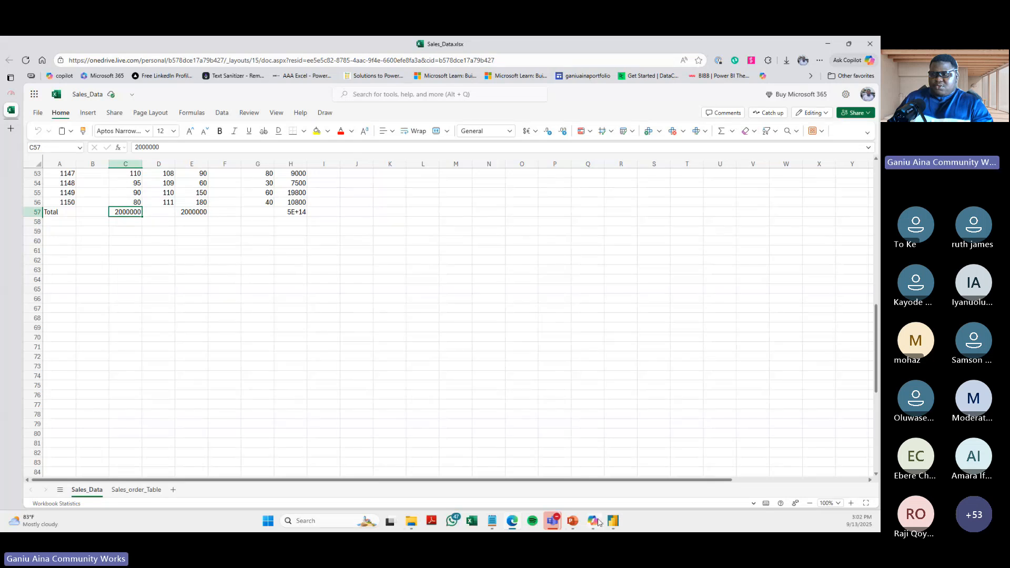
mouse_move(597, 521)
left_click(694, 458)
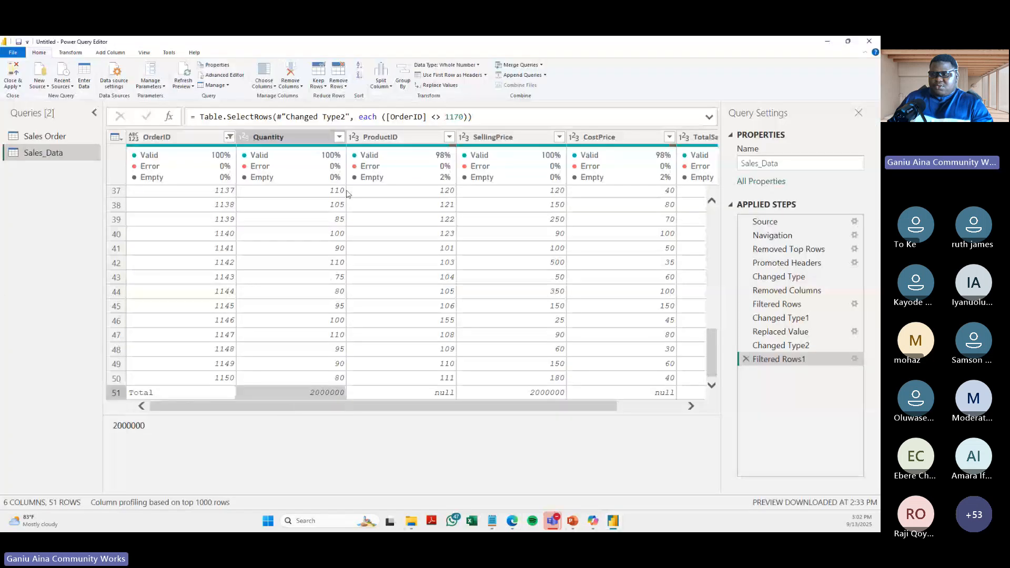
- Sort the Sales_Data rows by the Quantity column in descending order
left_click(285, 137)
left_click(339, 136)
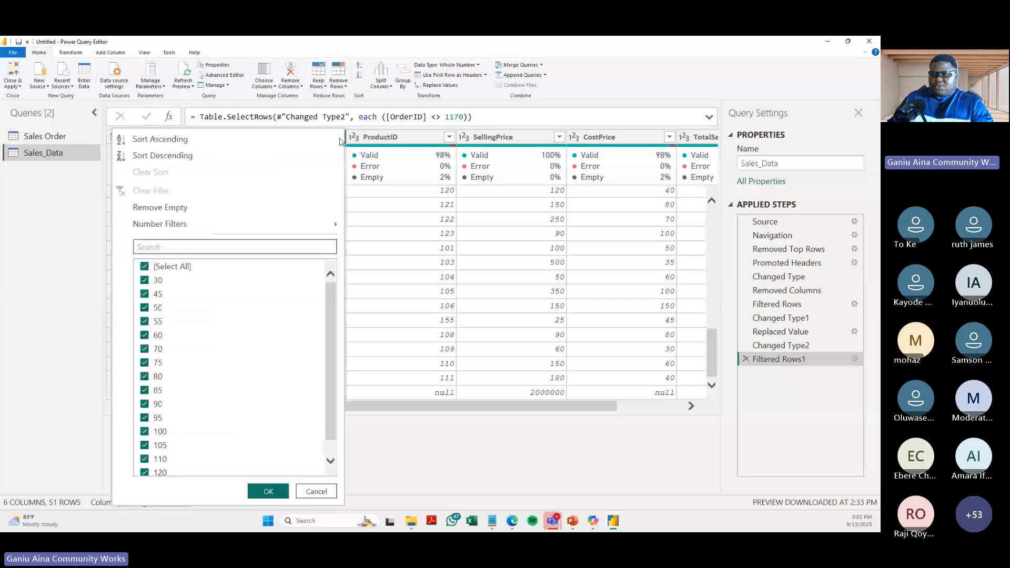
left_click(382, 316)
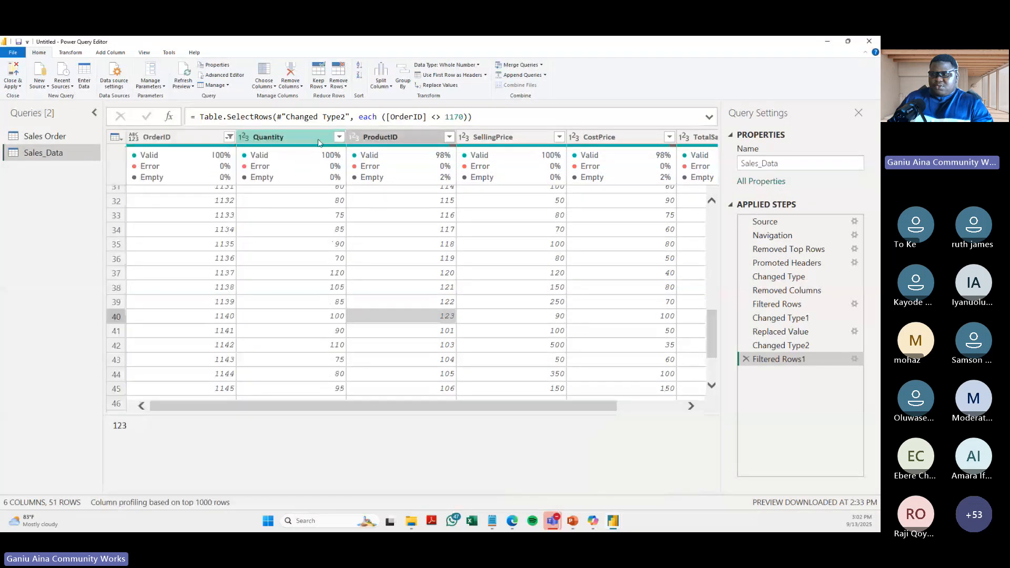
left_click(318, 139)
left_click(339, 137)
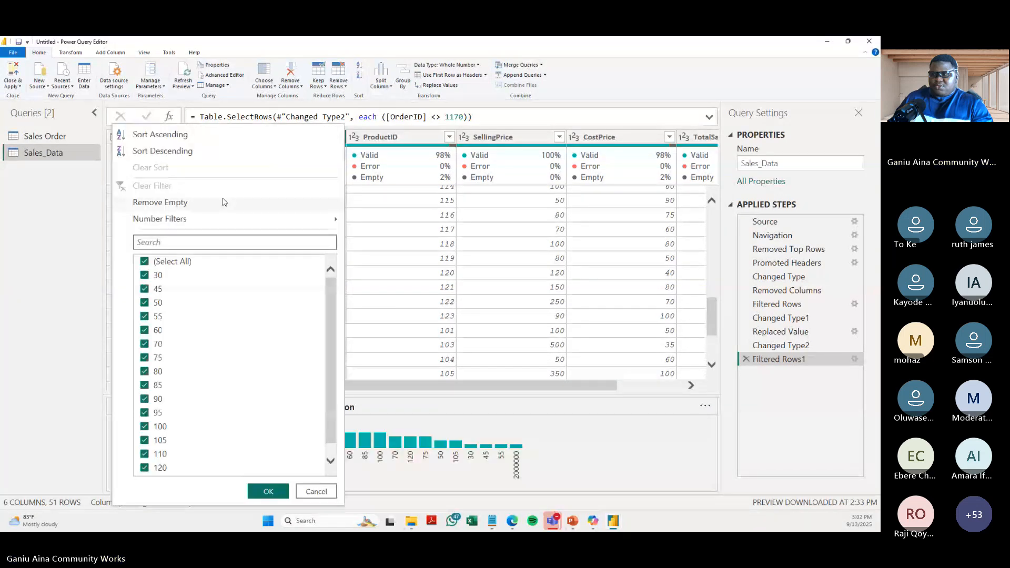
left_click(185, 154)
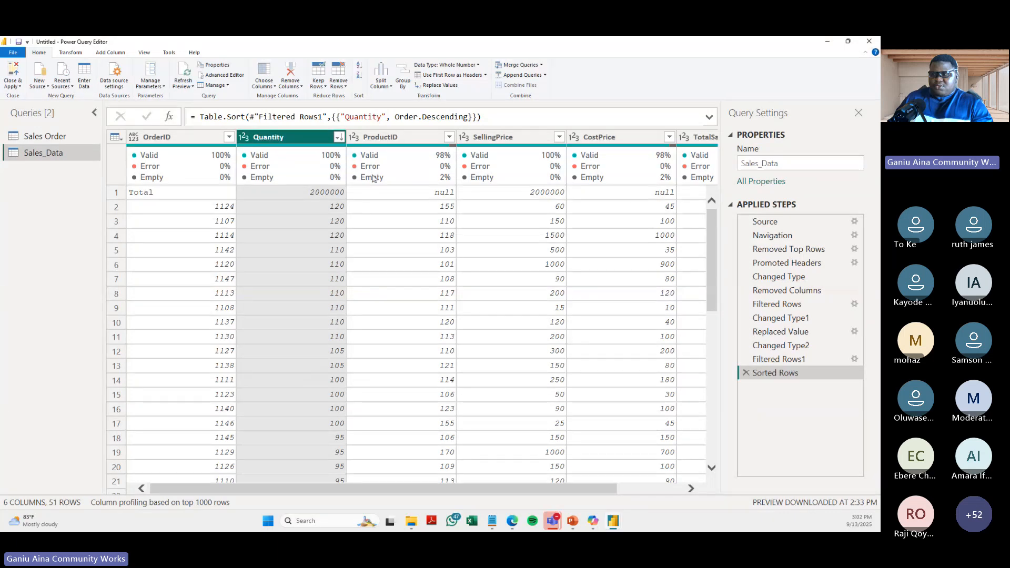
- Filter the Quantity column to exclude the value 2000000, removing the Total row
left_click(339, 137)
scroll(181, 450, "down", 1)
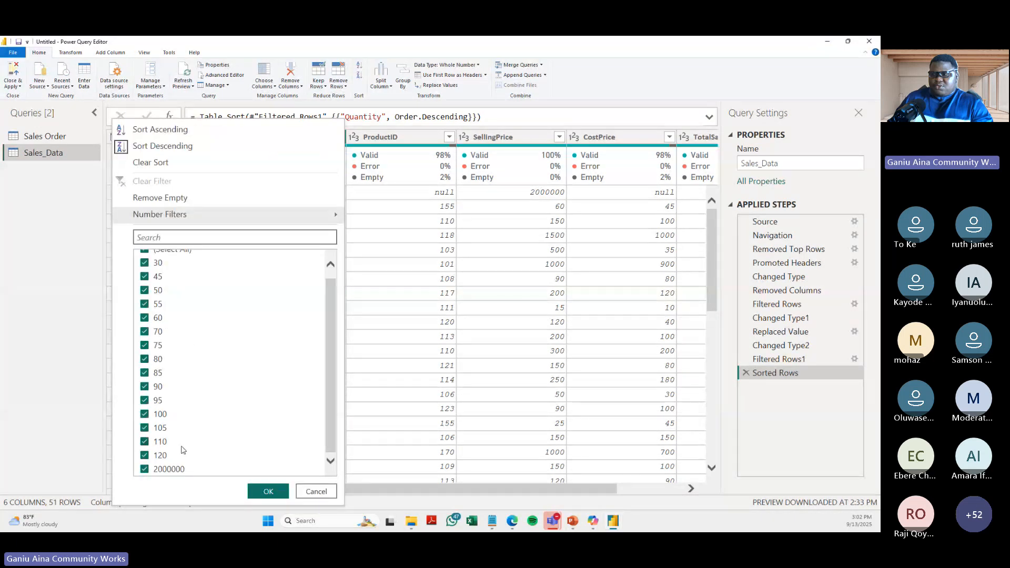
left_click(158, 469)
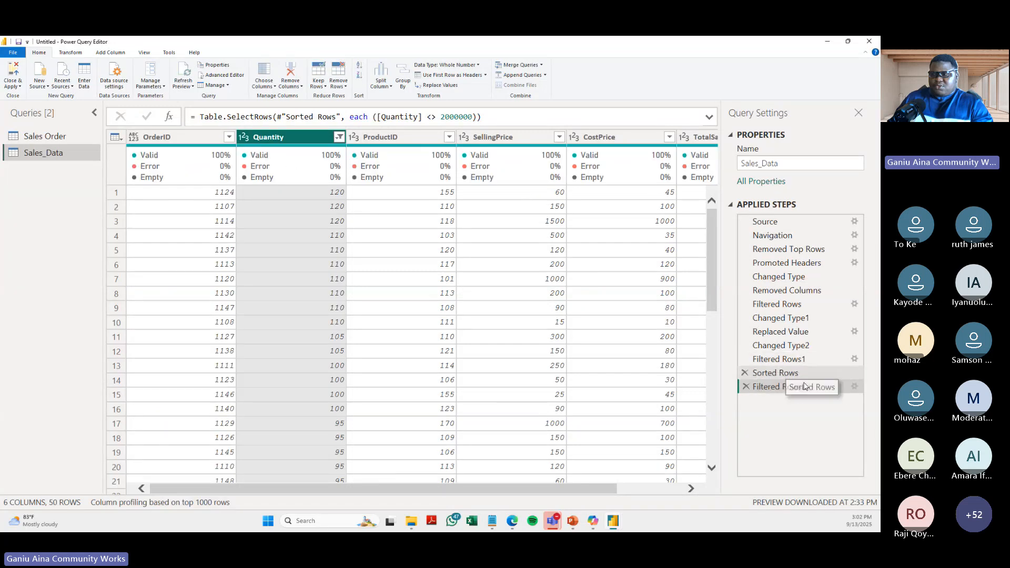
- Delete the Sorted Rows step from the applied steps of Sales_Data
left_click(745, 375)
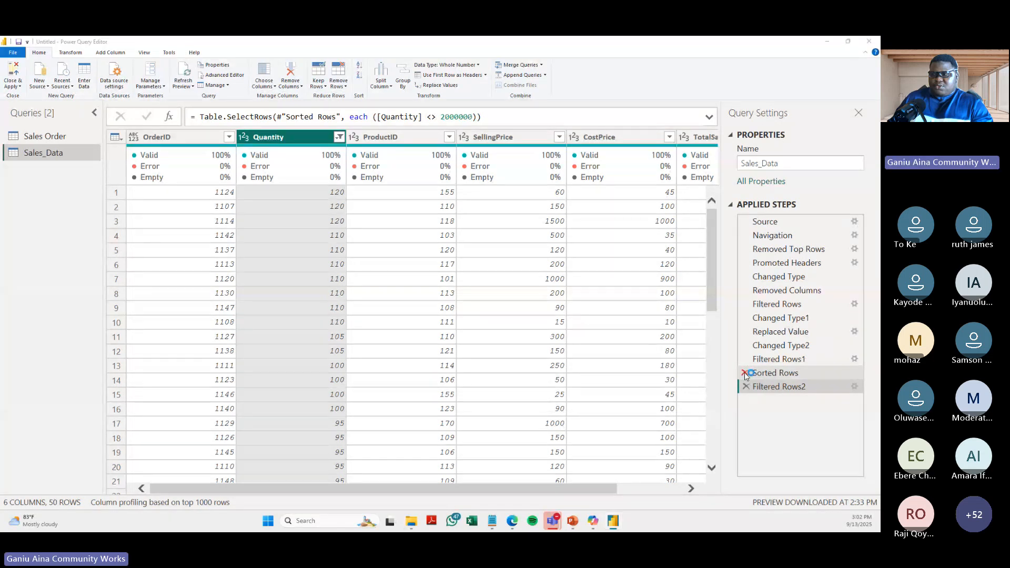
left_click(528, 299)
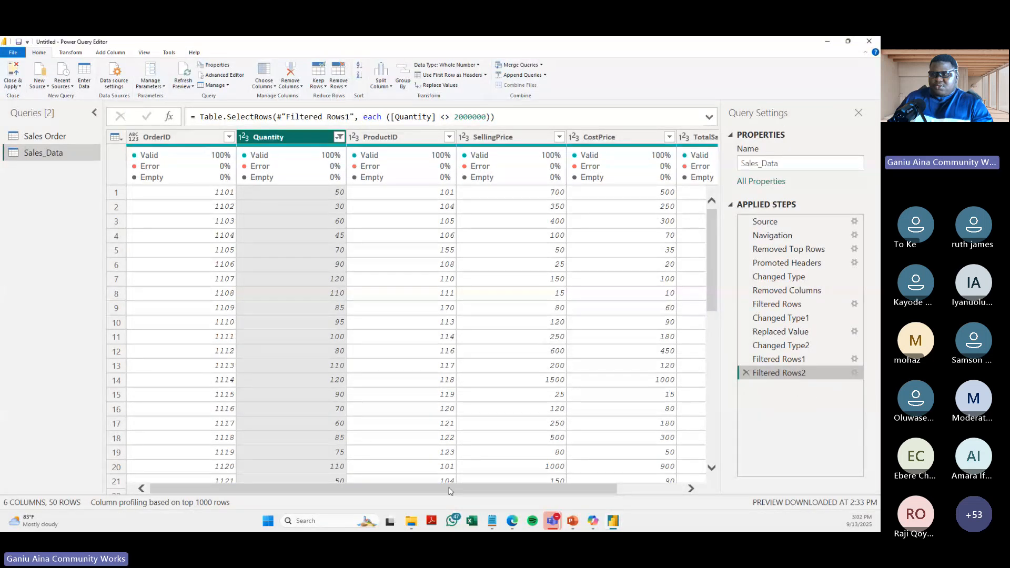
- Automatically detect the data type of the Quantity column
left_click(671, 489)
left_click_drag(671, 491, 605, 491)
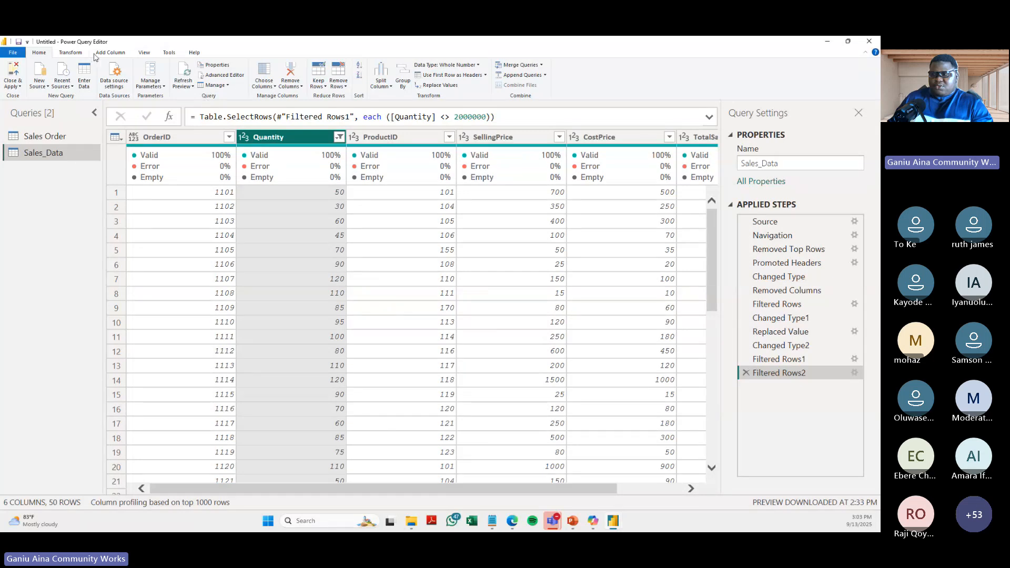
left_click(71, 52)
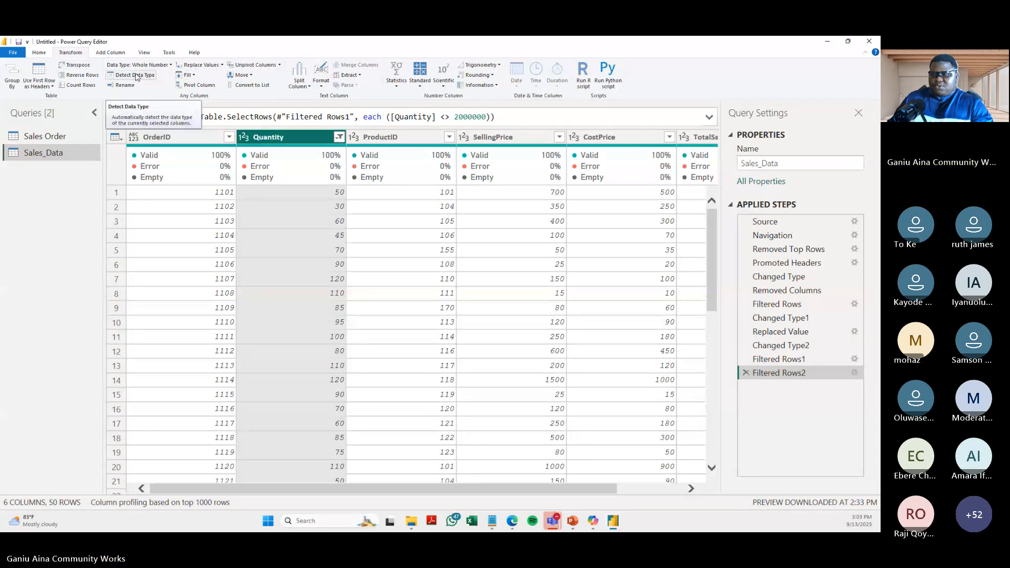
left_click(151, 79)
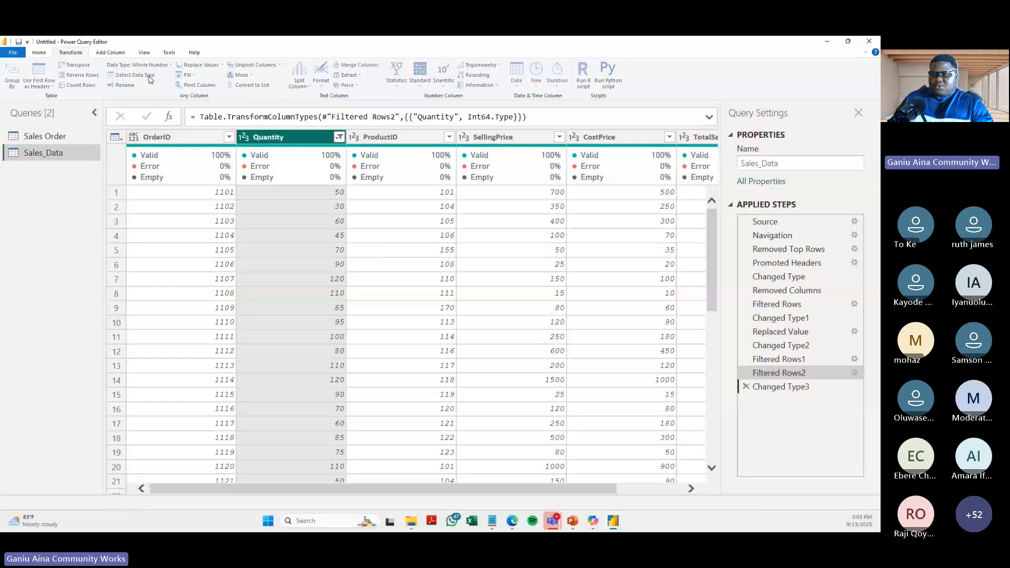
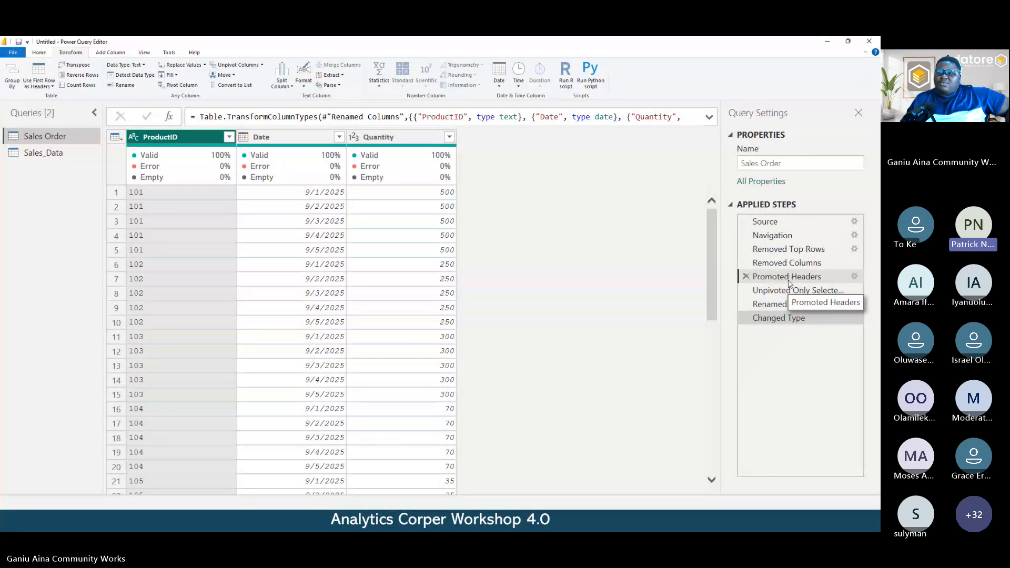
- Insert a step after Promoted Headers in Sales Order that unpivots all columns other than ProductID
left_click(789, 279)
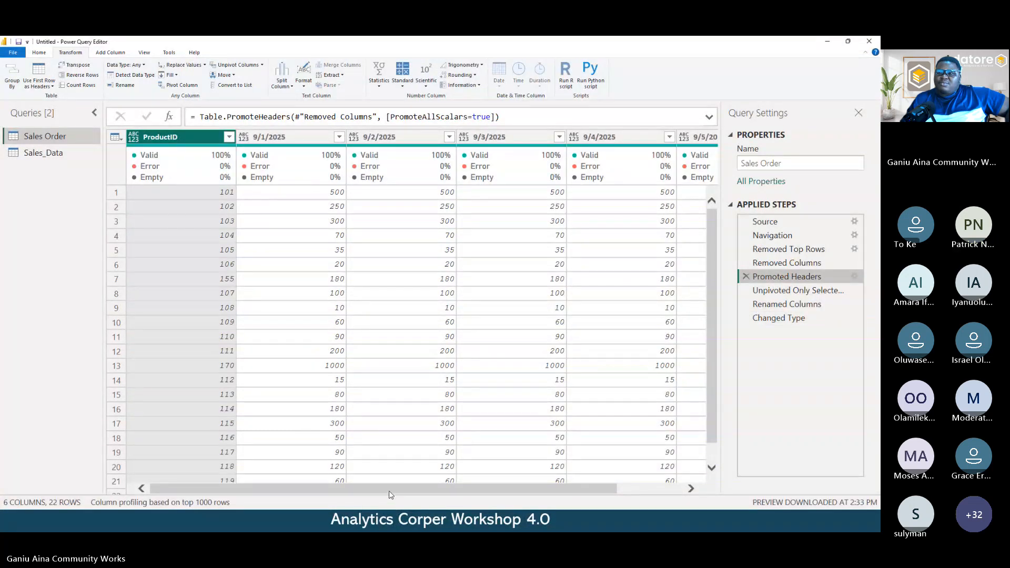
left_click_drag(389, 494, 208, 287)
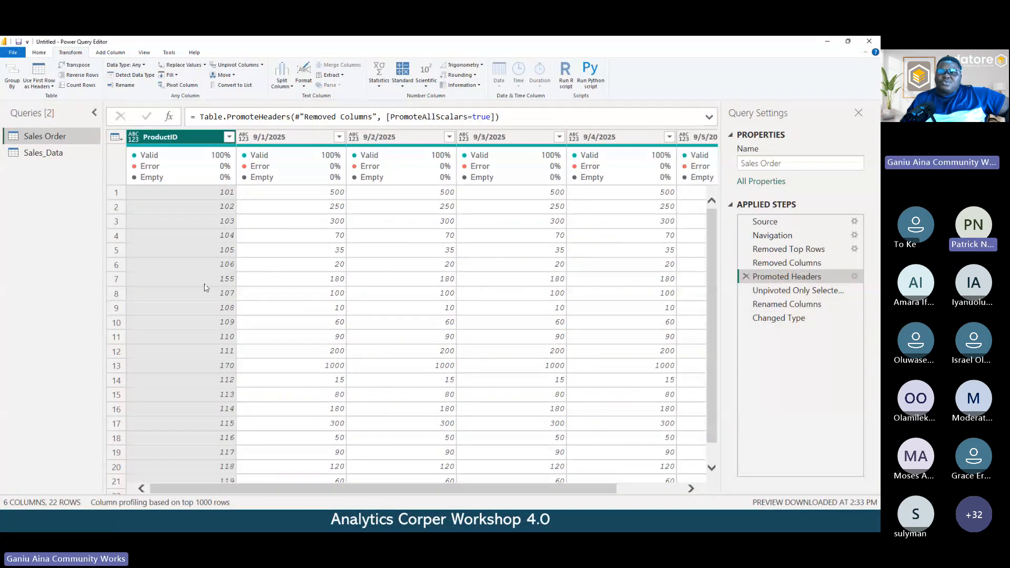
right_click(174, 141)
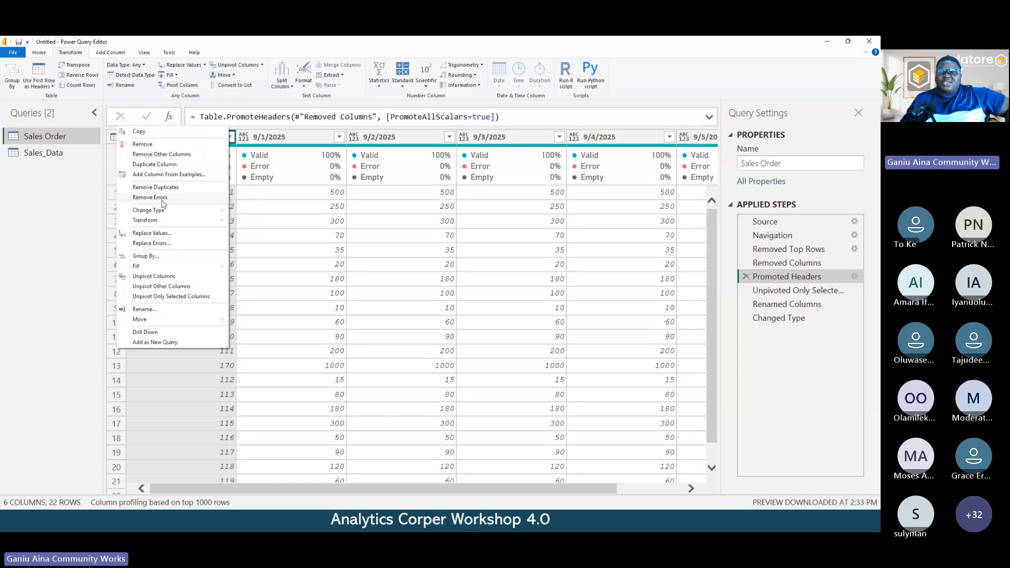
left_click(167, 289)
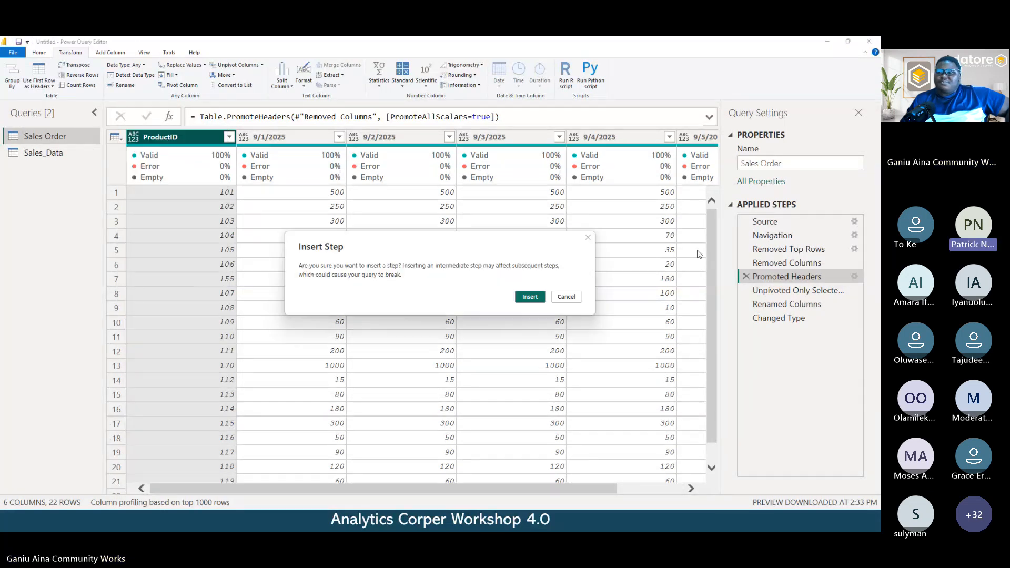
left_click(526, 298)
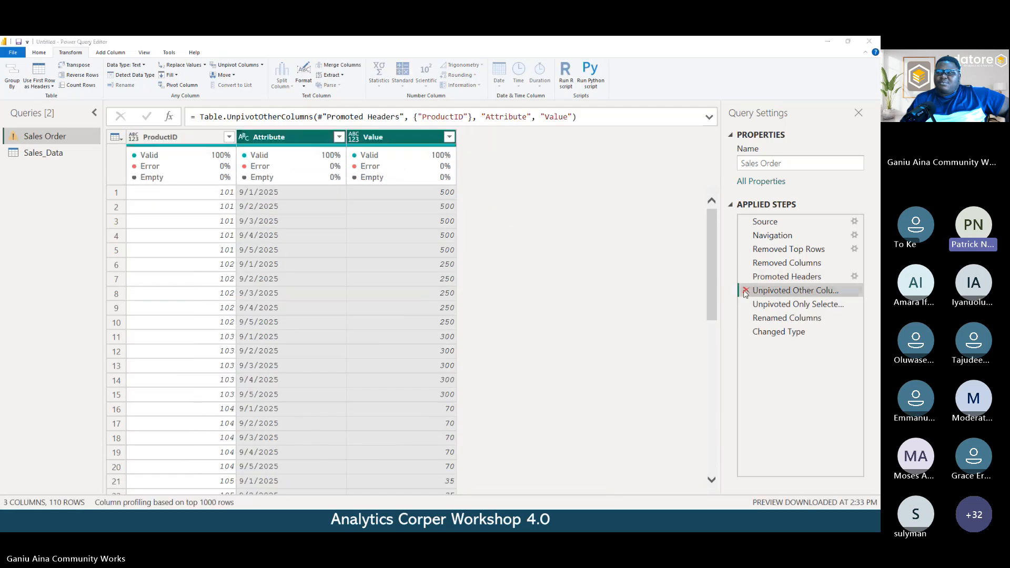
- Delete the inserted Unpivoted Other Columns step from the applied steps of Sales Order
left_click(746, 290)
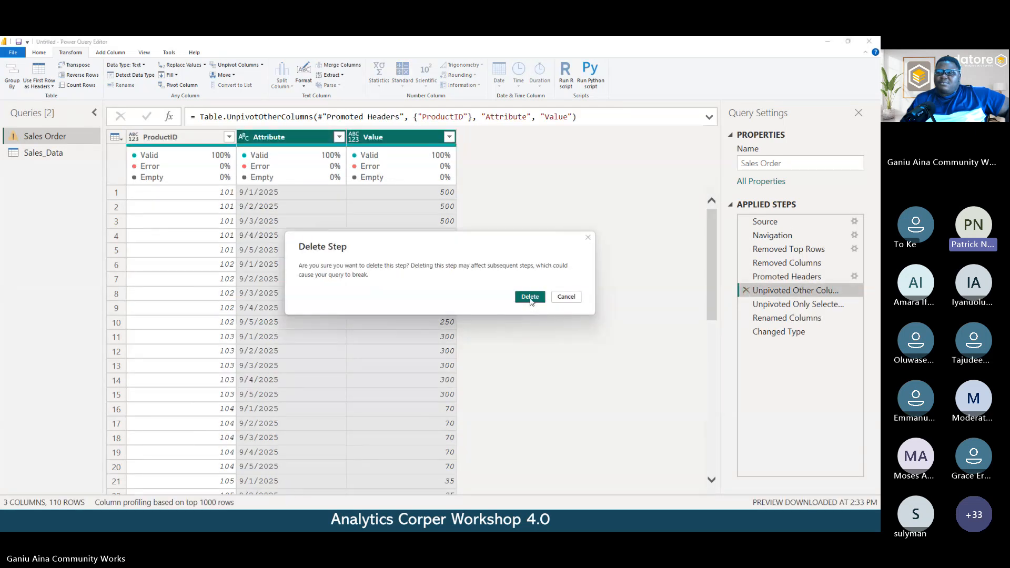
left_click(528, 298)
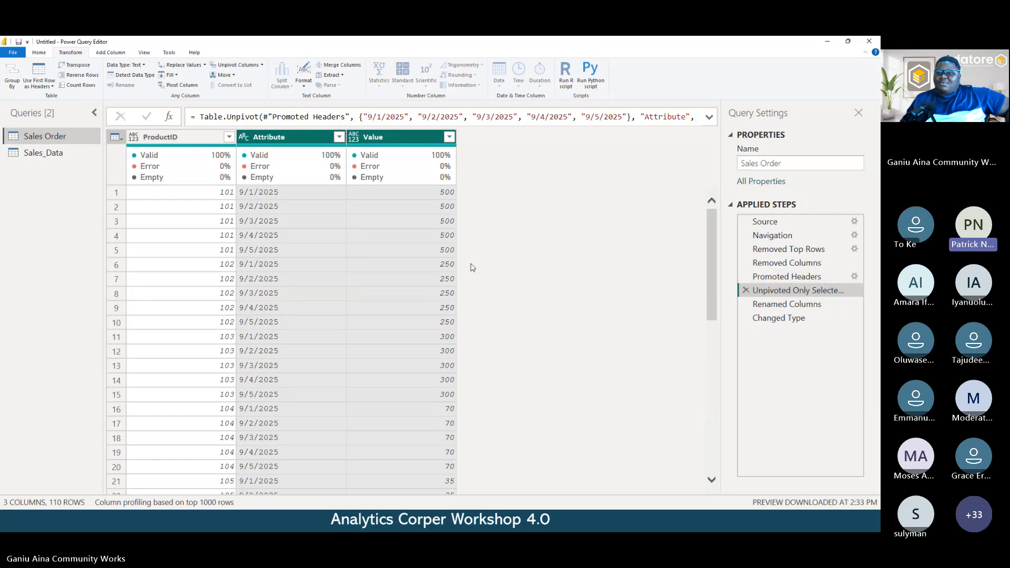
- Compare the ProductID and date columns at the Promoted Headers step with the table at the Unpivoted Only Selected Columns step
left_click(758, 277)
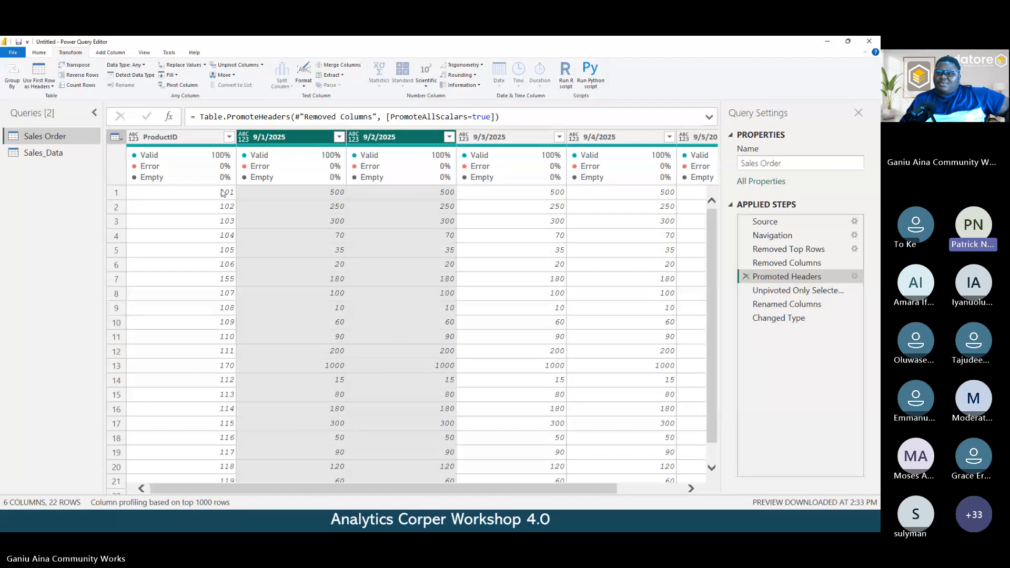
mouse_move(260, 490)
left_mouse_down()
mouse_move(235, 494)
mouse_move(259, 494)
left_mouse_up()
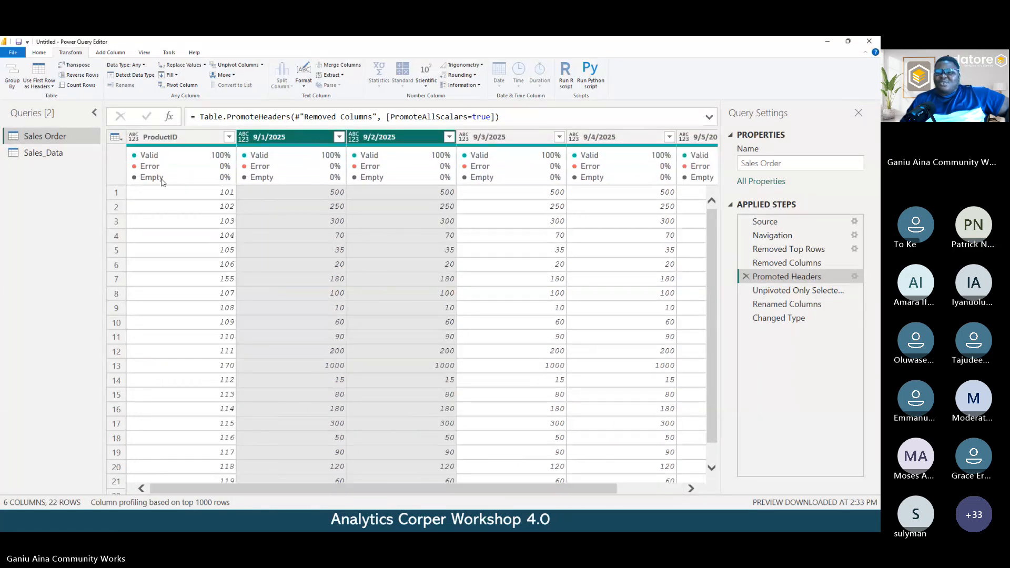
left_click(182, 138)
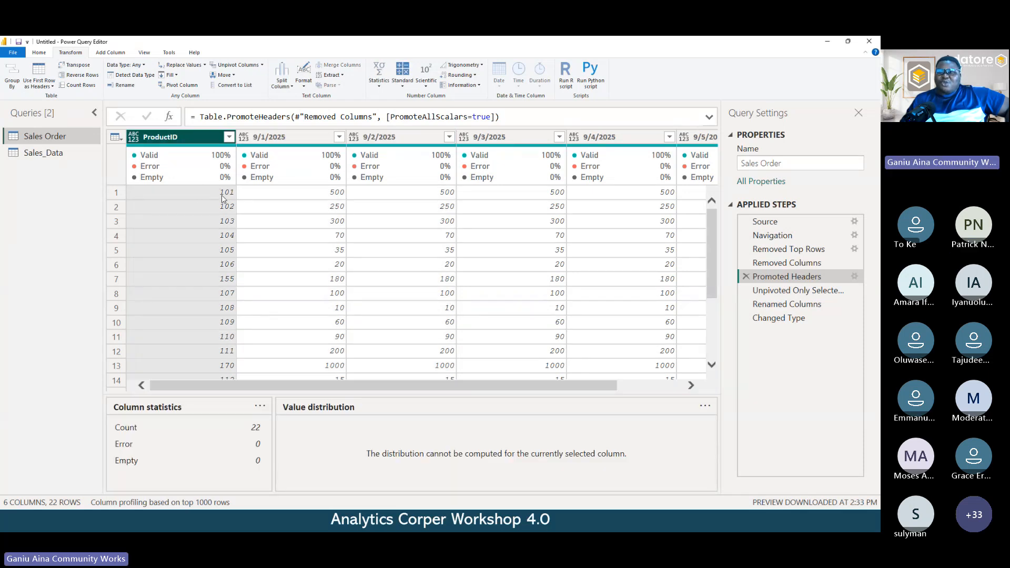
left_click(226, 195)
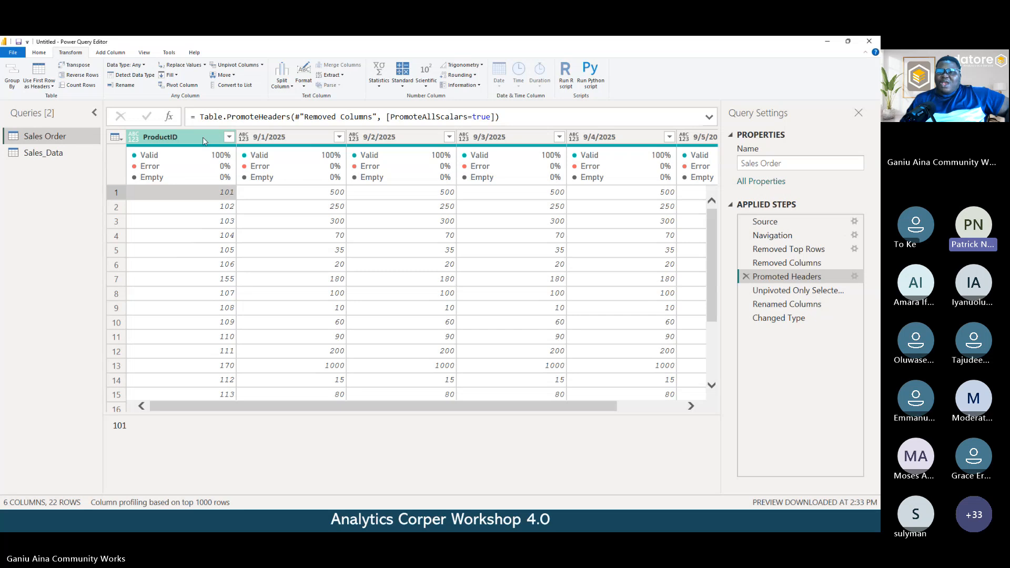
left_click(290, 138)
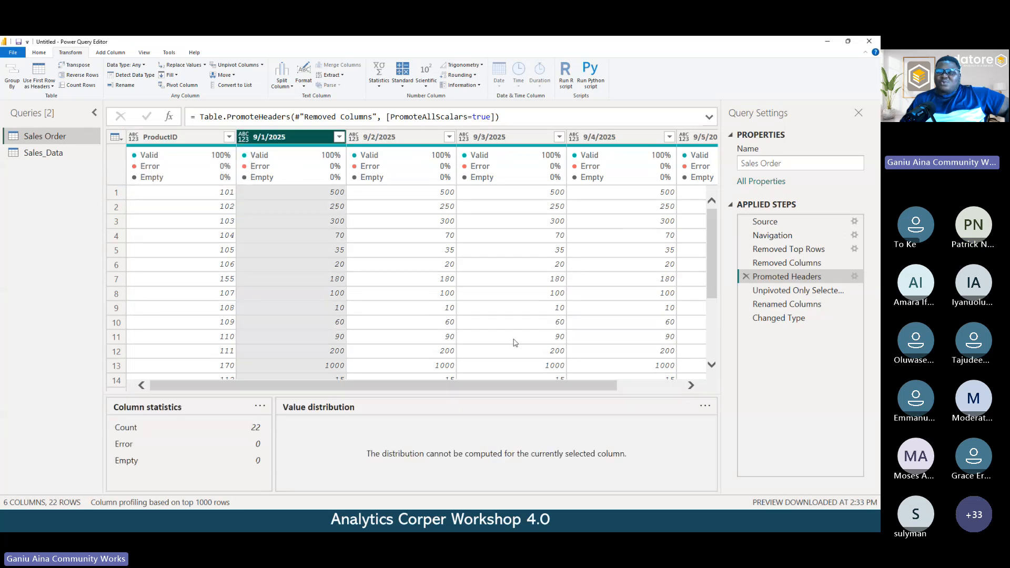
left_click_drag(477, 386, 211, 369)
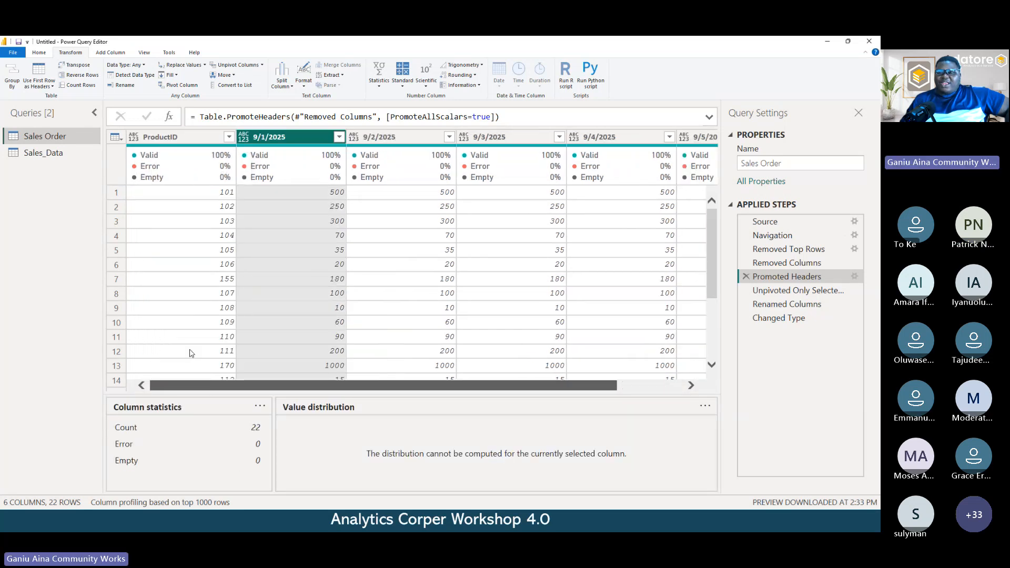
left_click(167, 138)
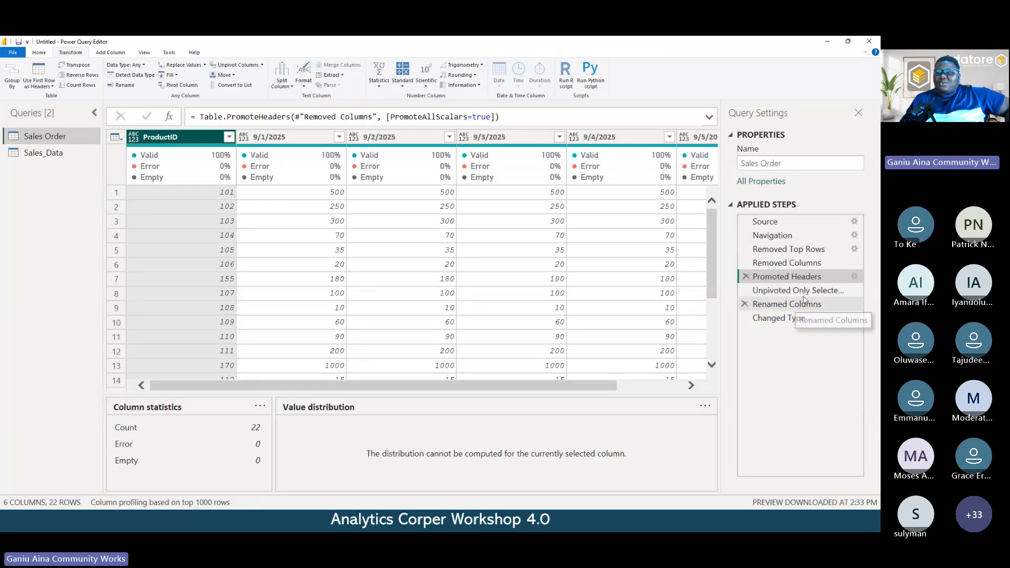
left_click(767, 289)
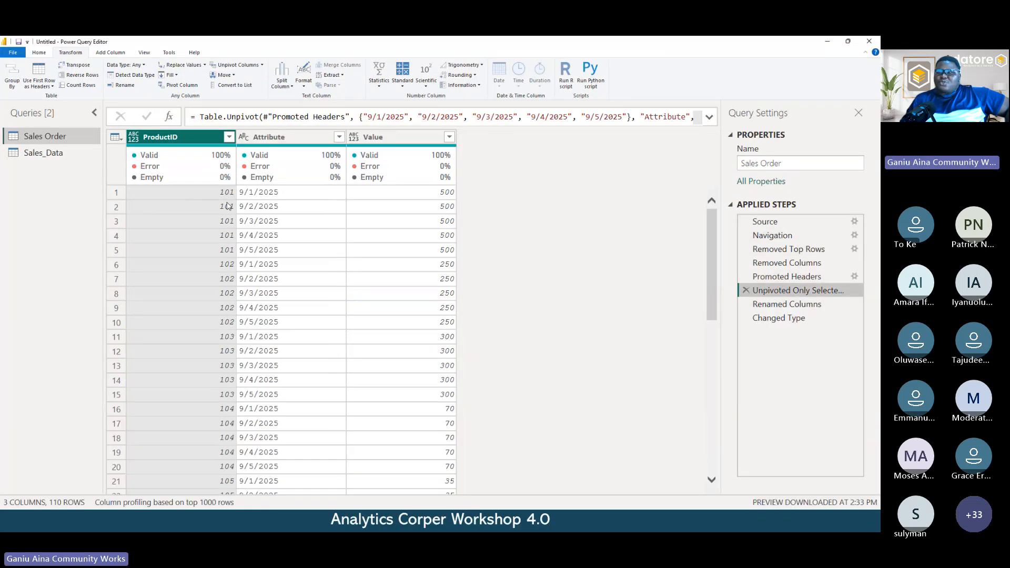
- Insert a step after Promoted Headers that replaces the value 250 with 300 in the 9/2/2025 column
left_click(787, 277)
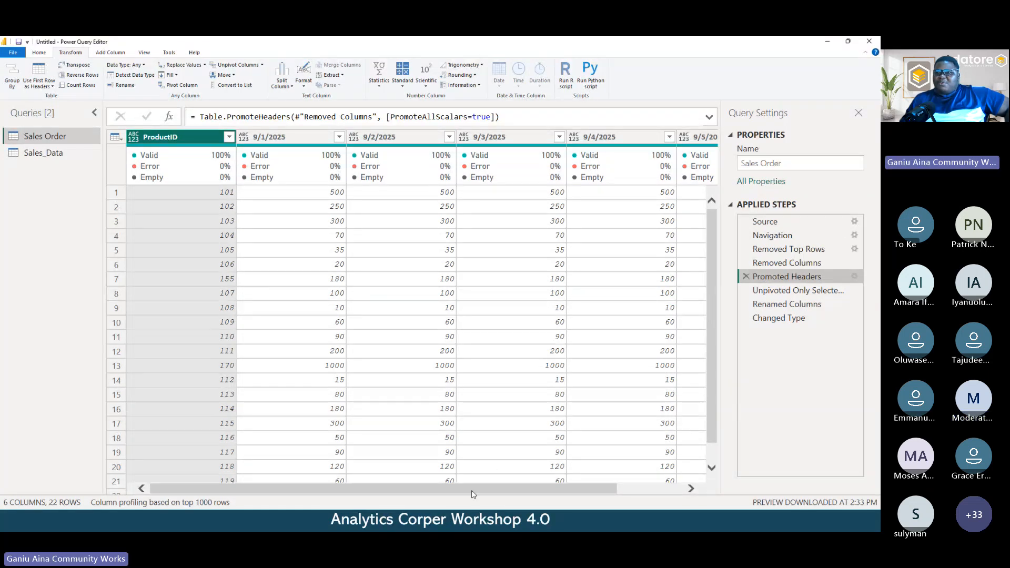
scroll(473, 493, "right", 3)
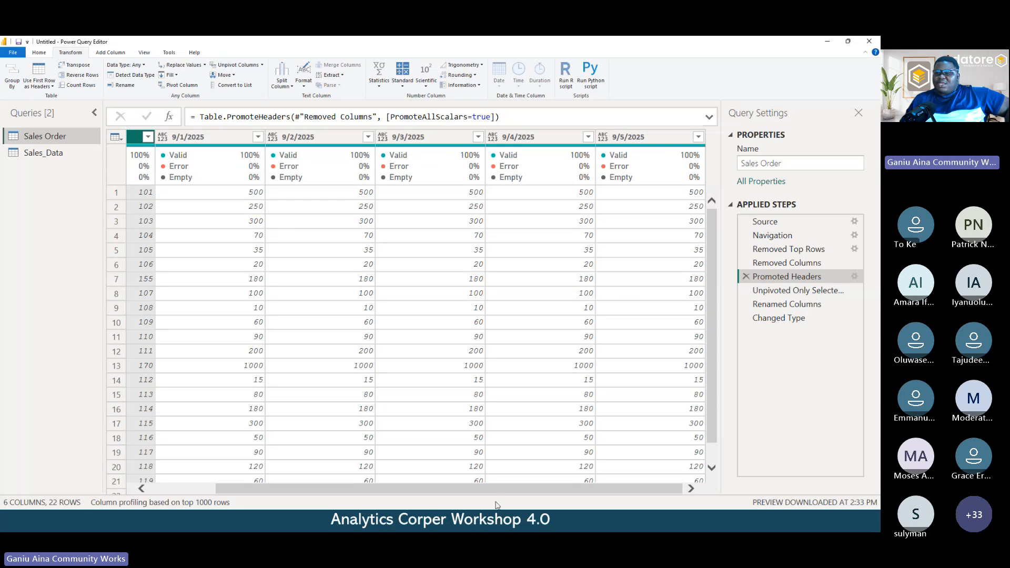
scroll(473, 489, "left", 3)
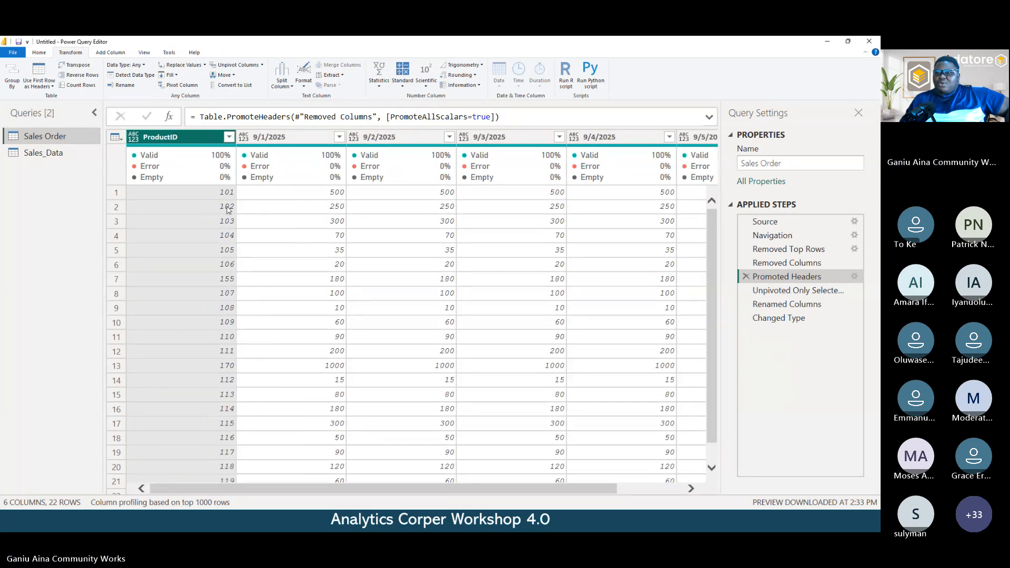
left_click(228, 208)
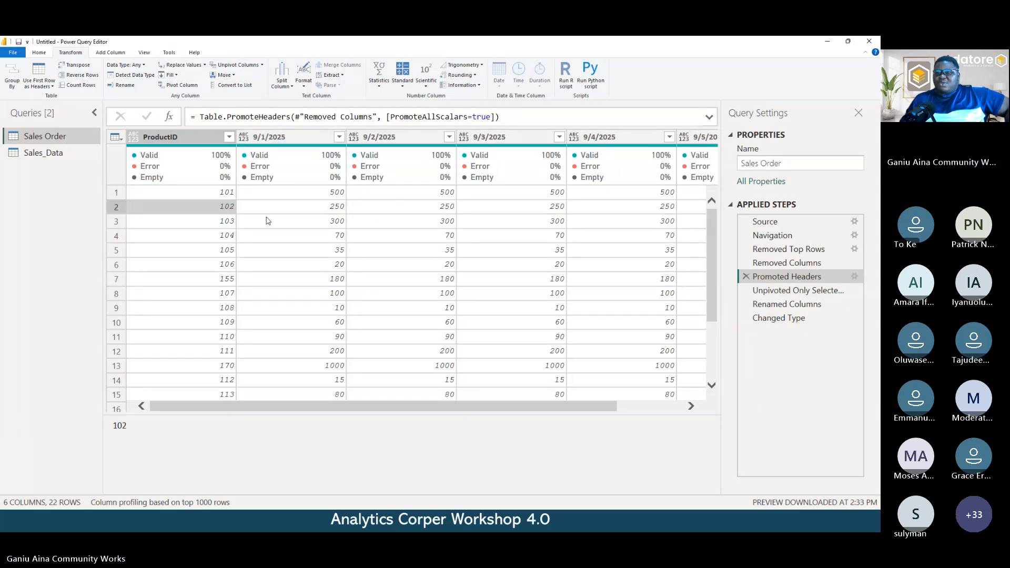
left_click(431, 208)
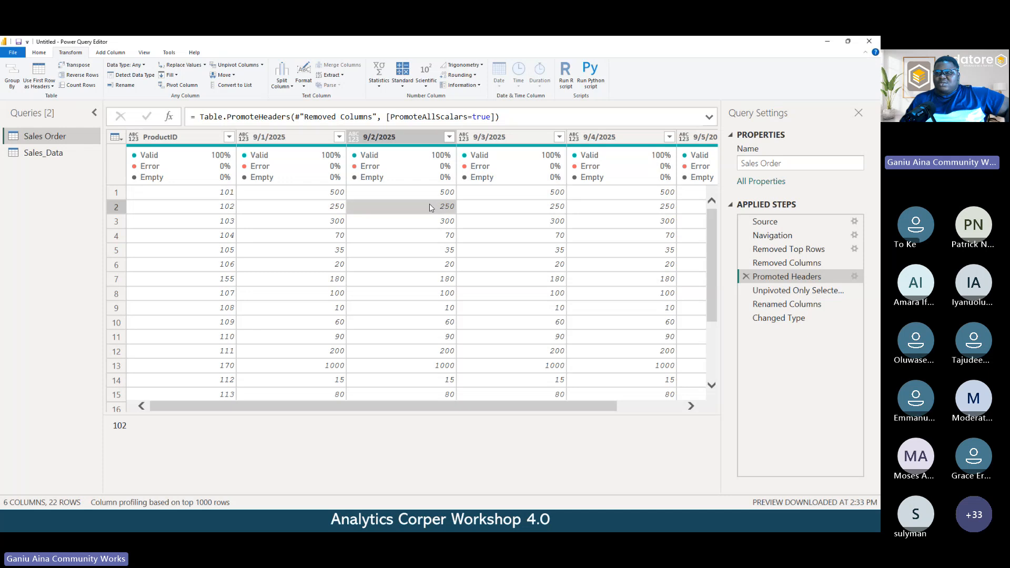
right_click(348, 208)
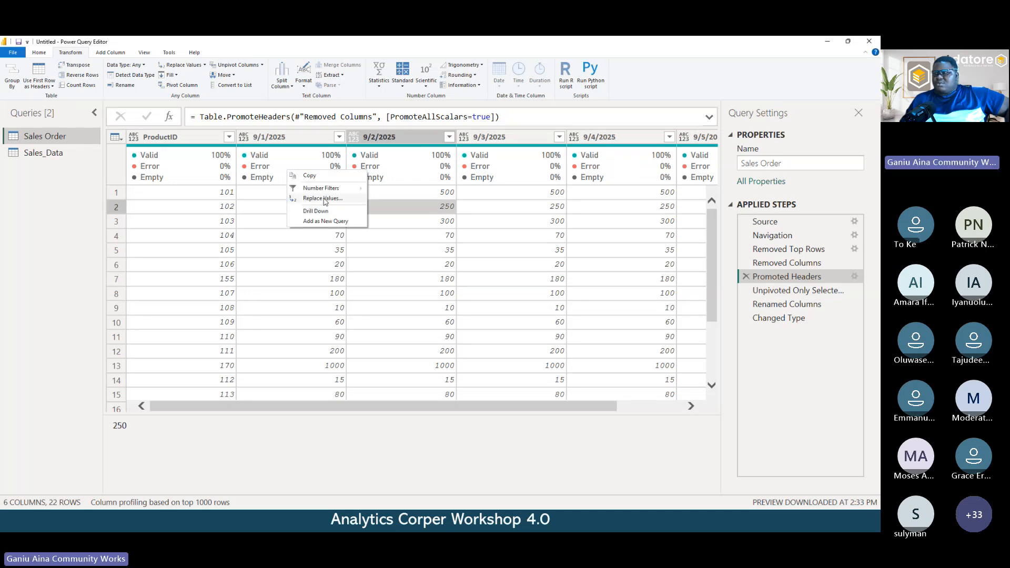
left_click(325, 198)
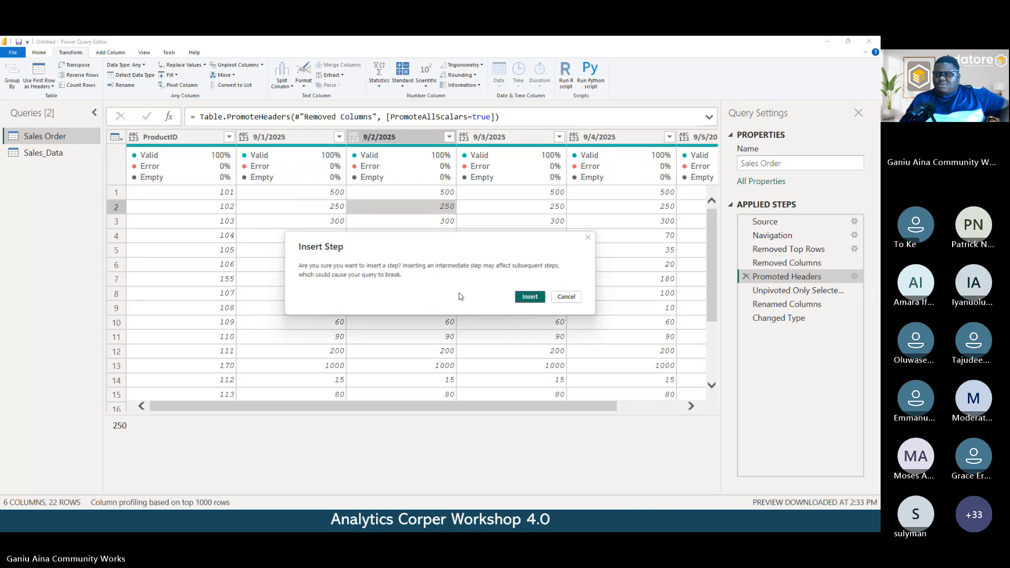
left_click(527, 295)
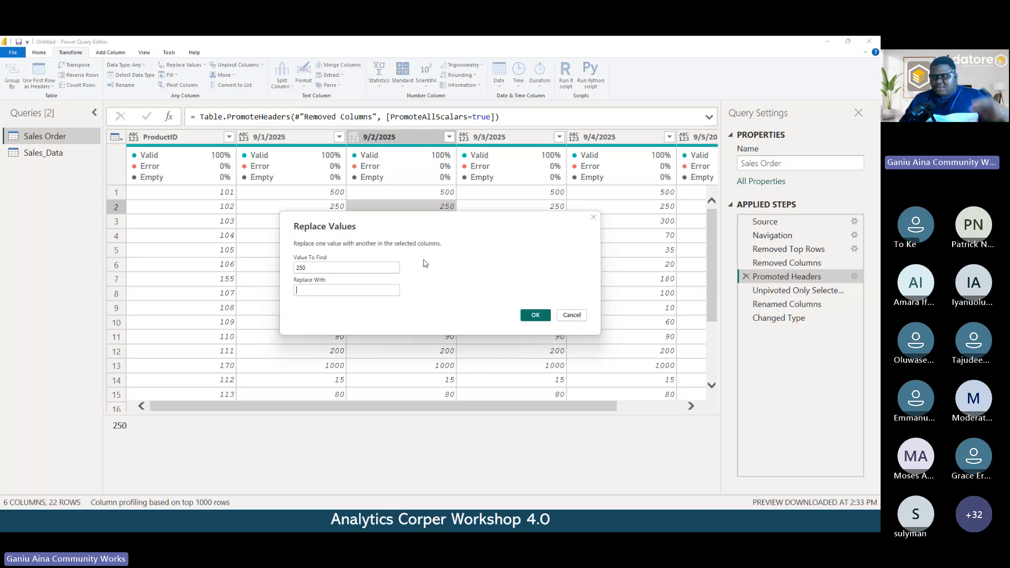
type("3")
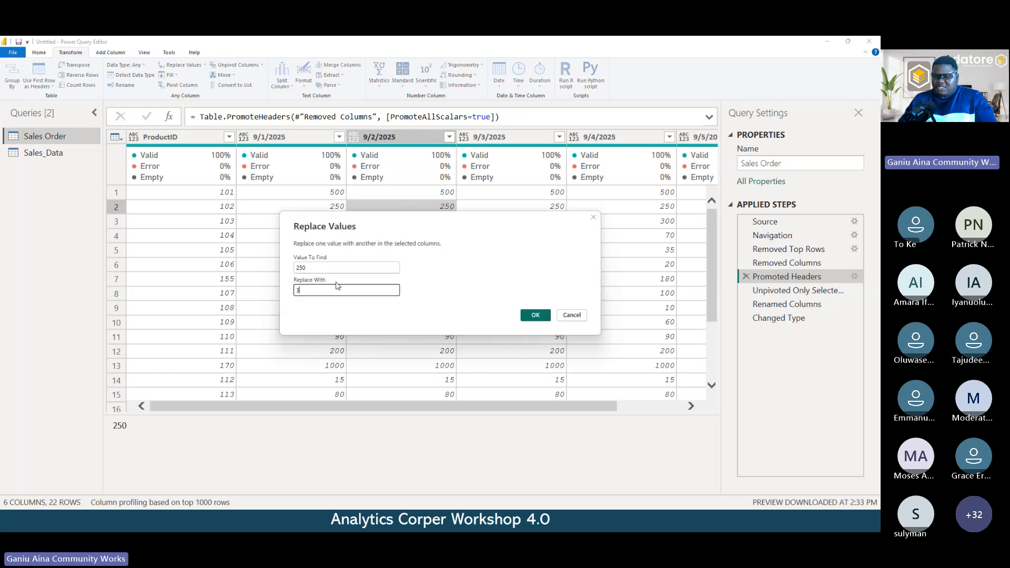
type("00")
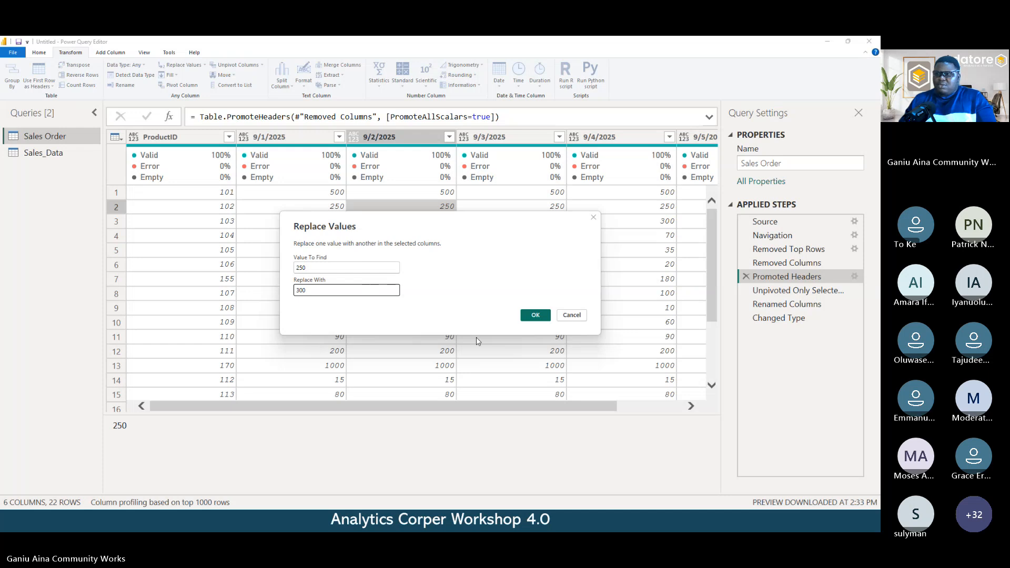
left_click(535, 315)
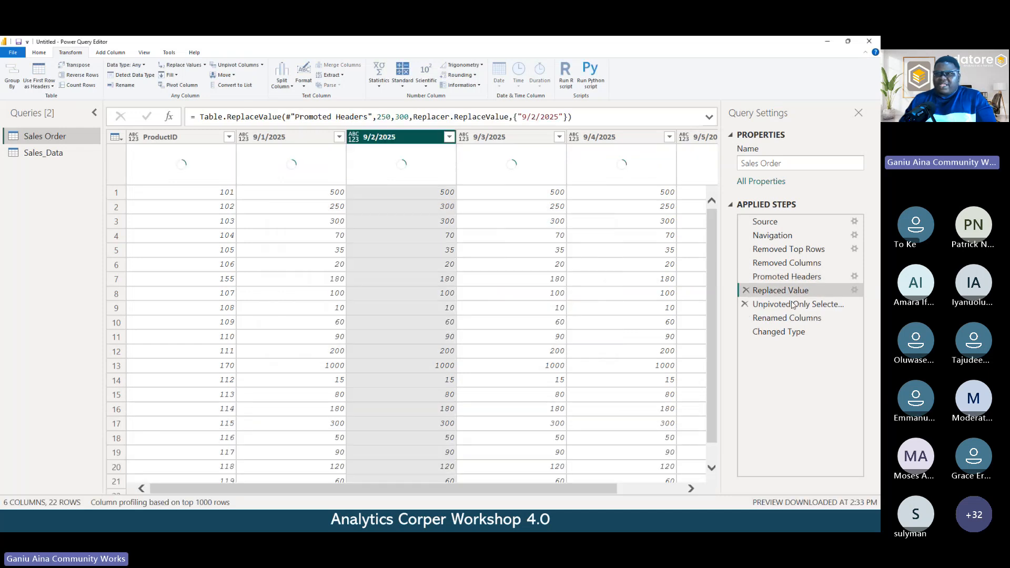
- Examine the values of product 102 by date at the Unpivoted Only Selected Columns step
left_click(793, 306)
left_click(221, 192)
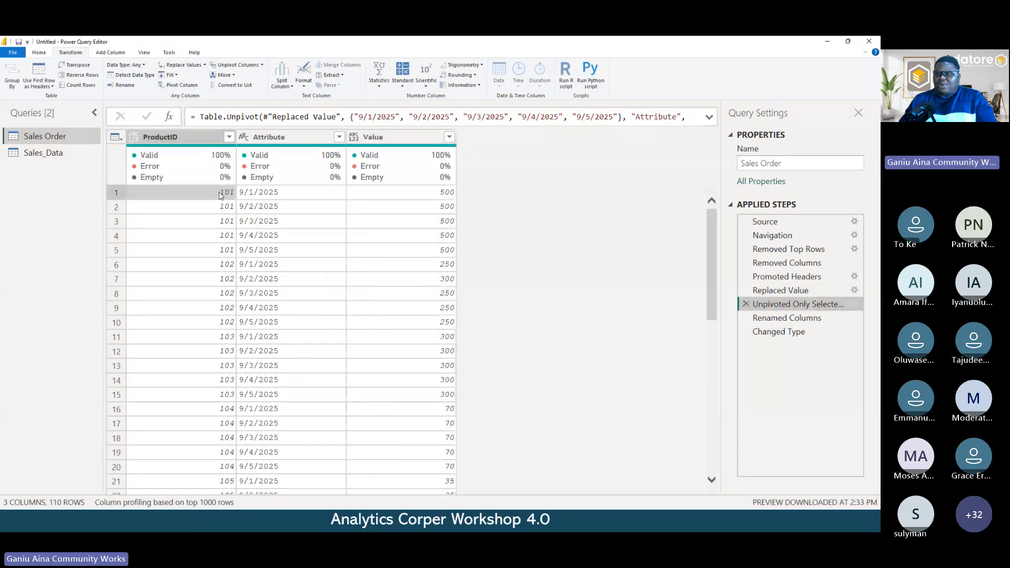
left_click(437, 265)
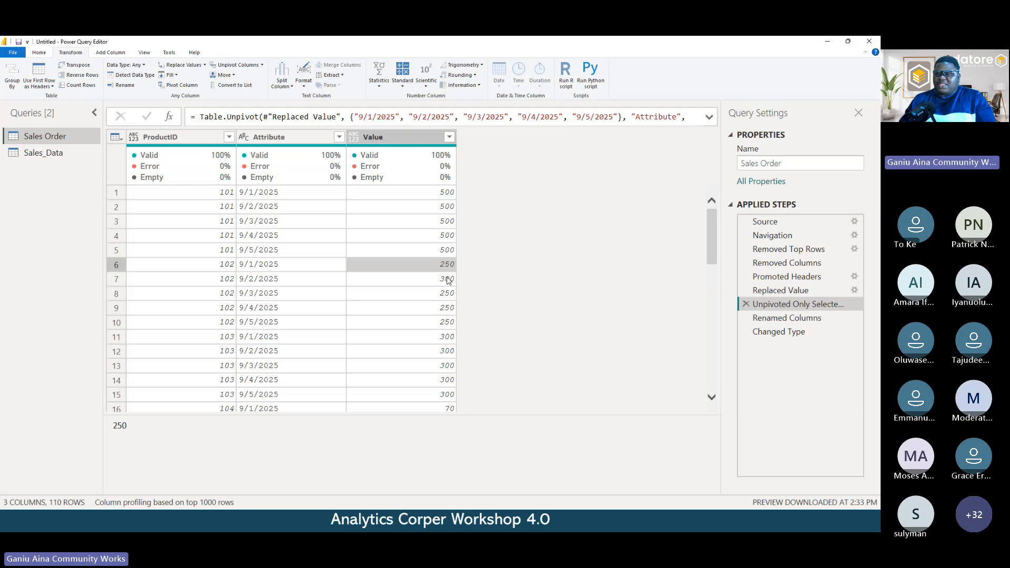
left_click(448, 280)
left_click(447, 293)
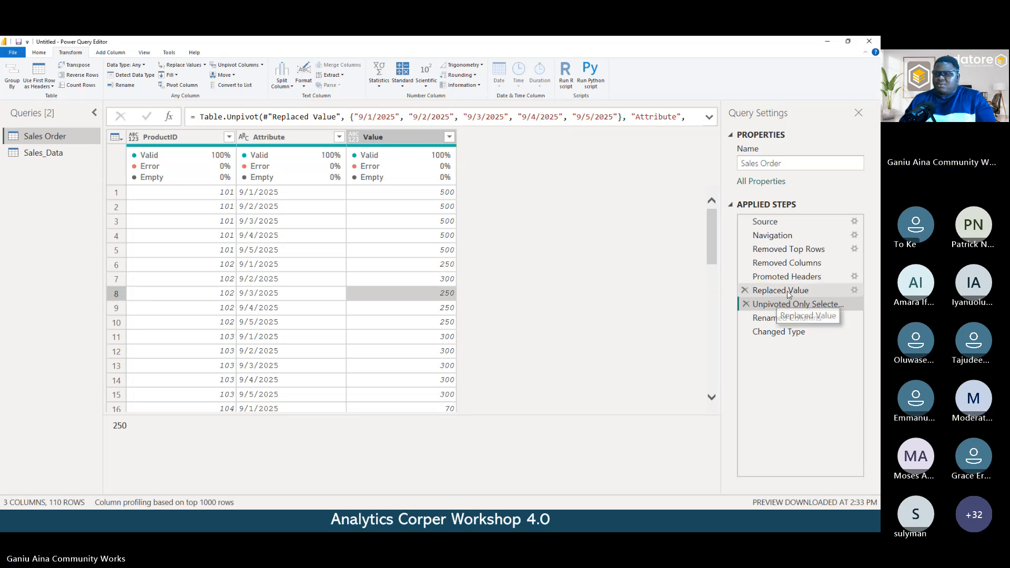
- Review the Promoted Headers table again, returning from the slides to Power Query Editor, and look through the unpivoted rows
left_click(787, 277)
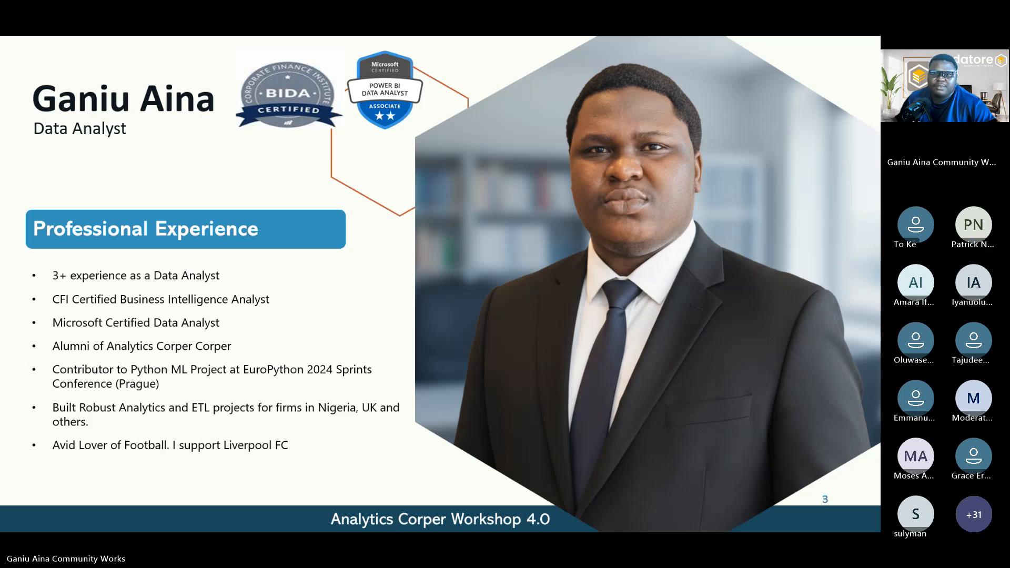
key("alt+Tab")
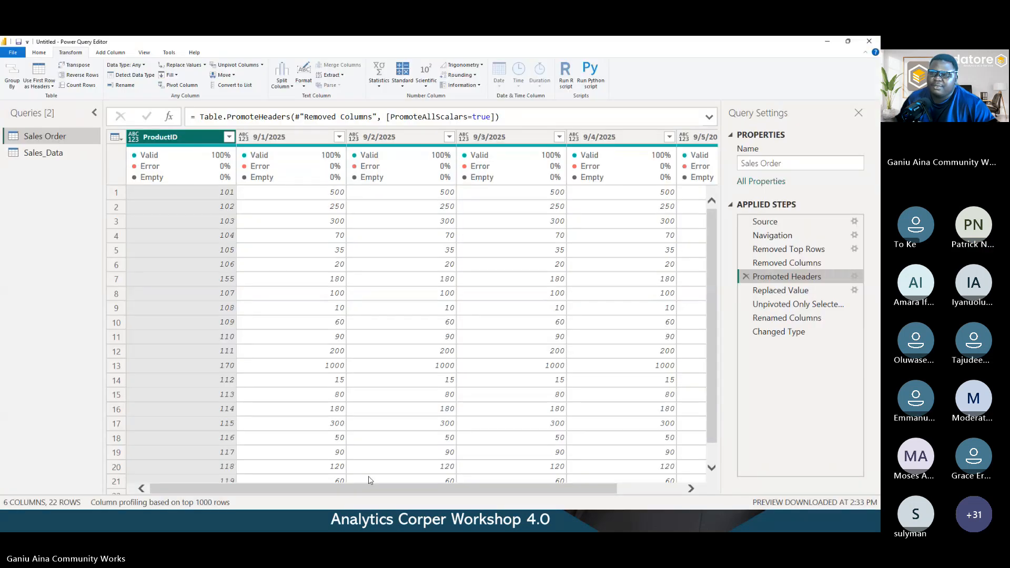
left_click_drag(360, 489, 256, 479)
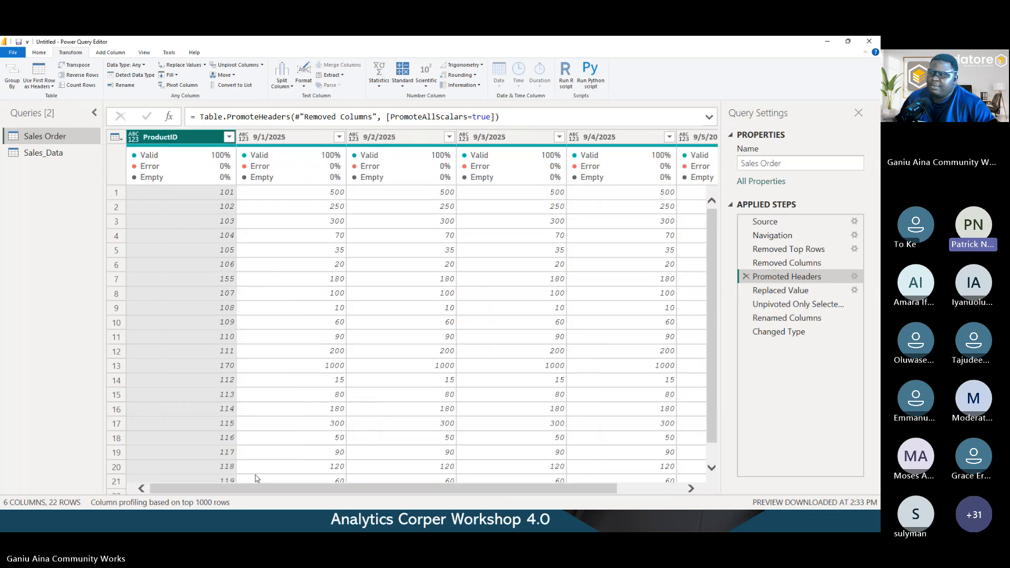
left_click(826, 309)
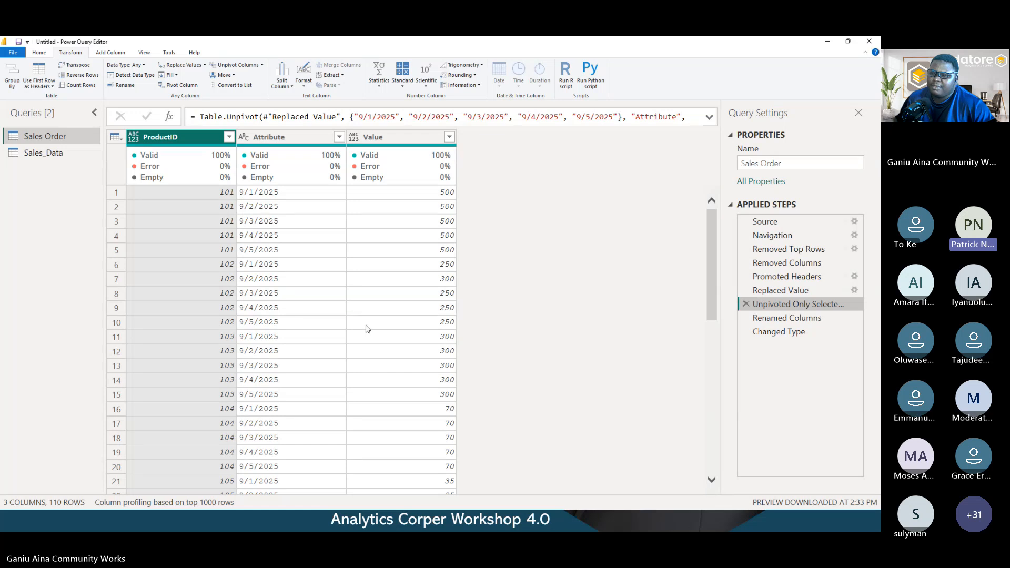
scroll(327, 336, "down", 5)
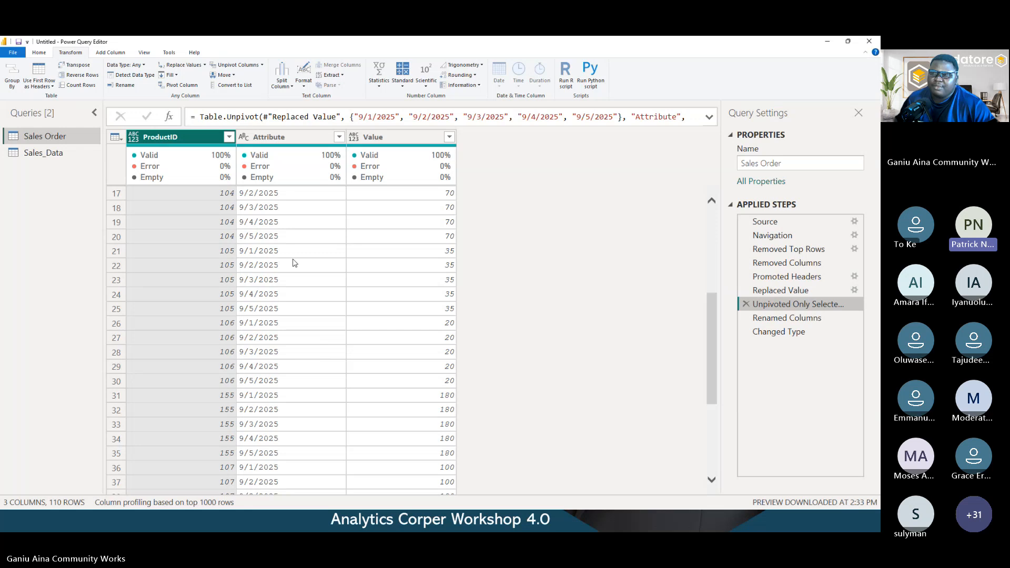
scroll(293, 263, "up", 3)
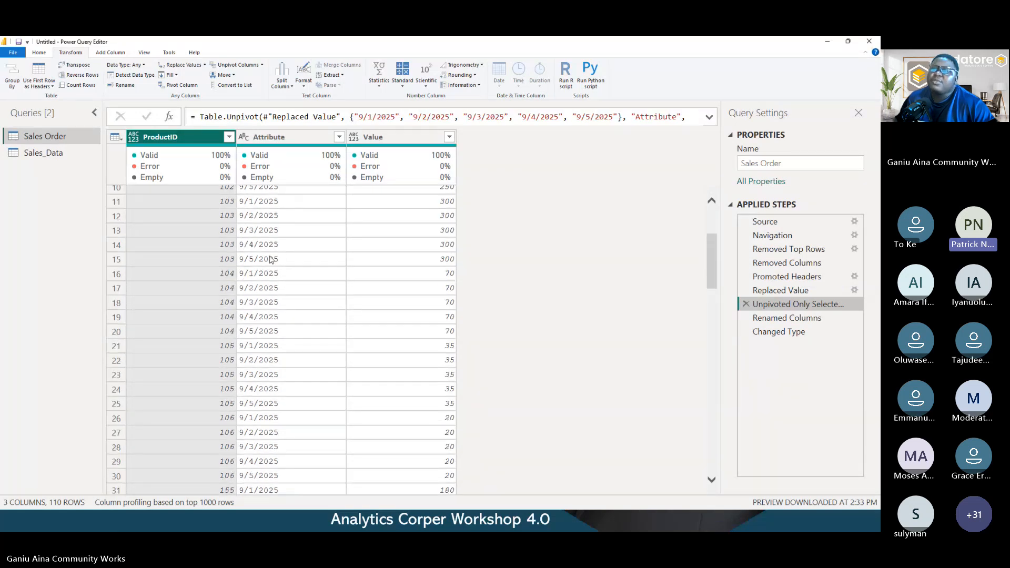
- Compare the repeated ProductID entries for products 101 and 102 in the unpivoted table with the 9/1/2025 to 9/5/2025 columns at the Promoted Headers step
scroll(269, 259, "up", 3)
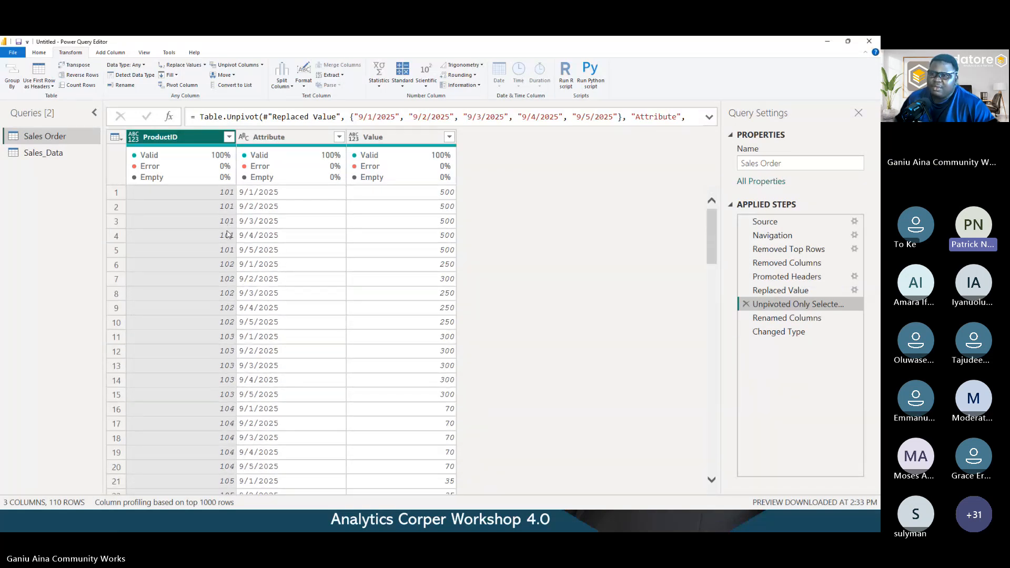
left_click(222, 196)
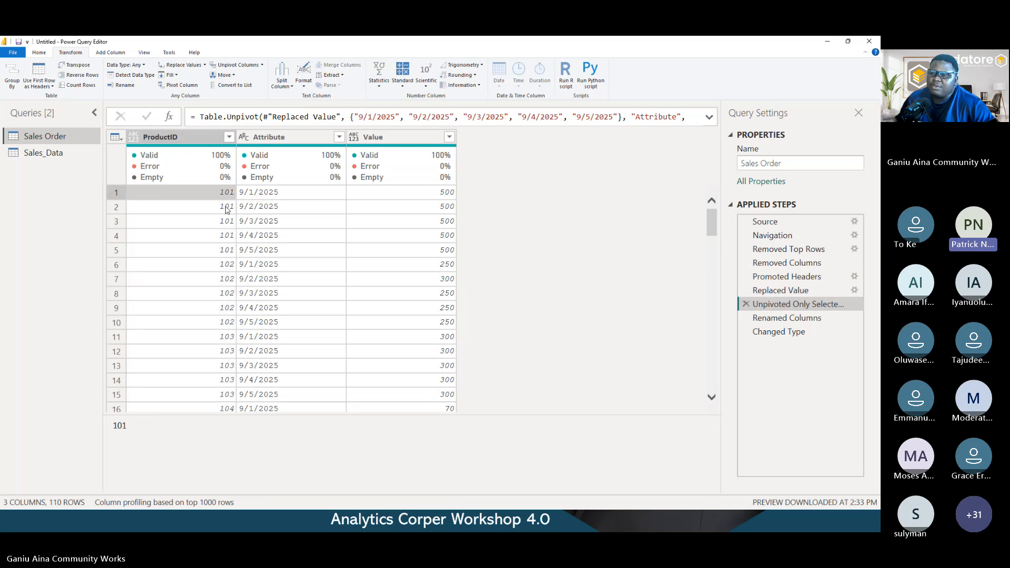
left_click(225, 209)
left_click(225, 221)
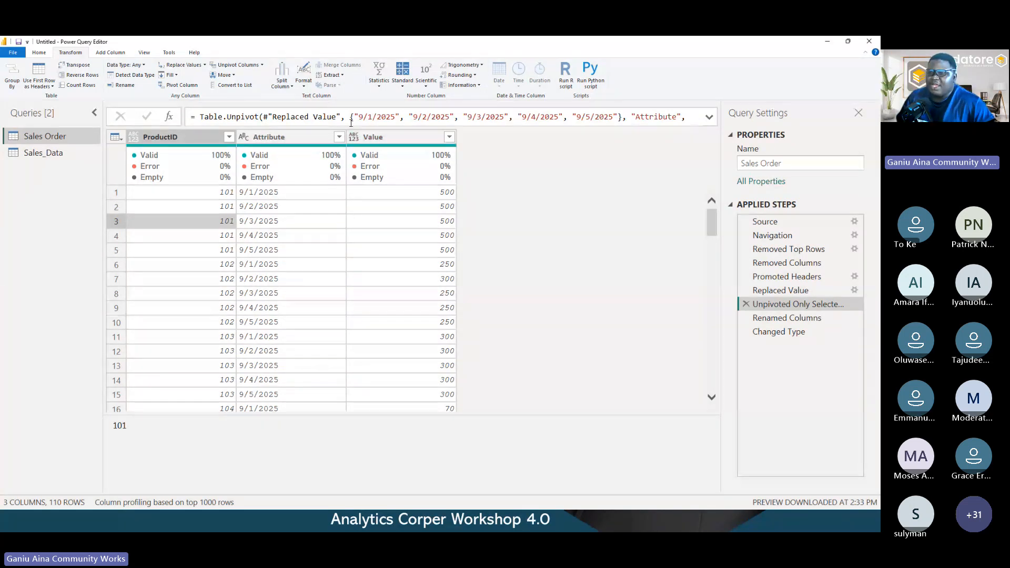
left_click(211, 205)
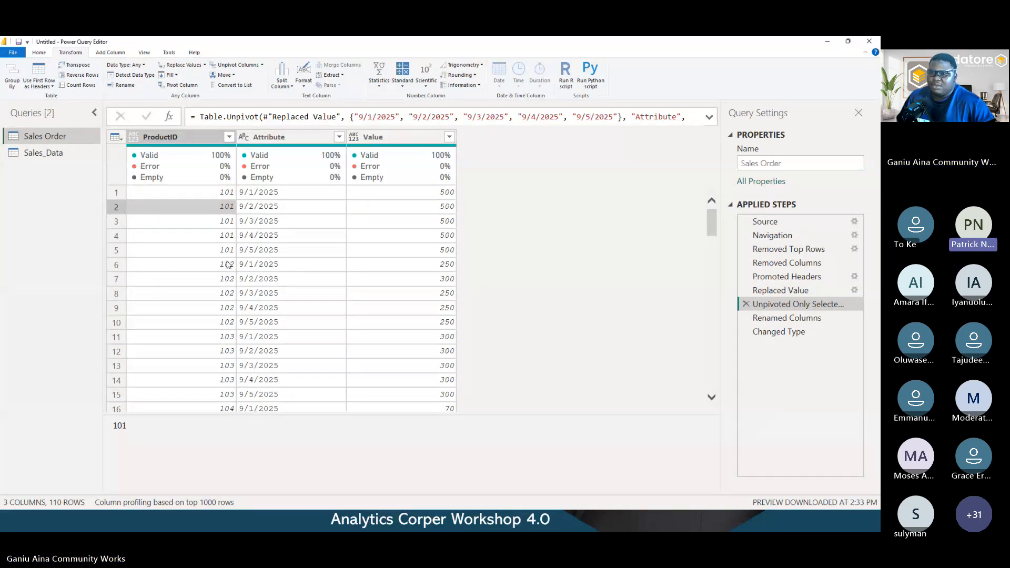
left_click(228, 264)
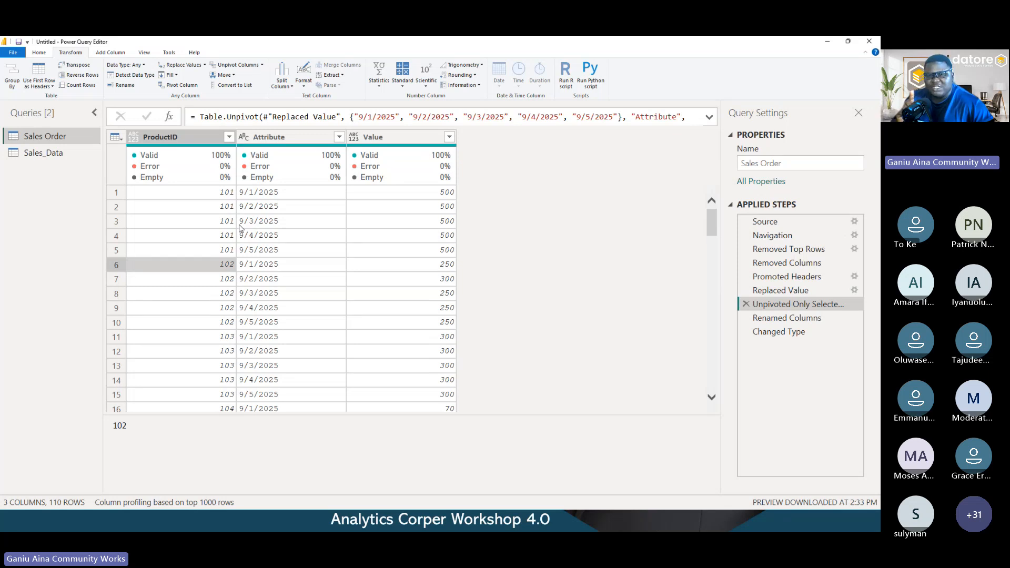
left_click(798, 279)
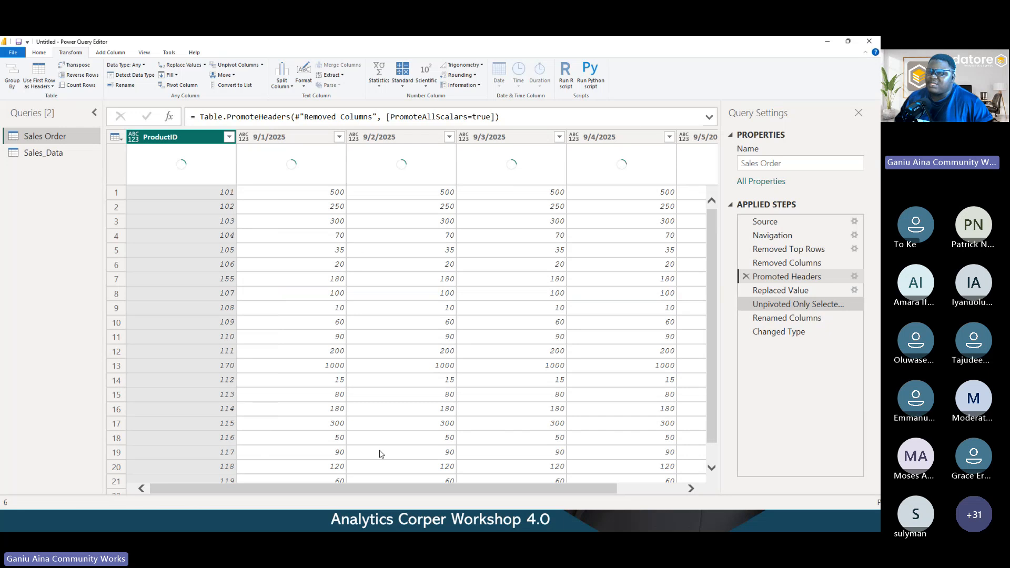
left_click_drag(369, 491, 614, 477)
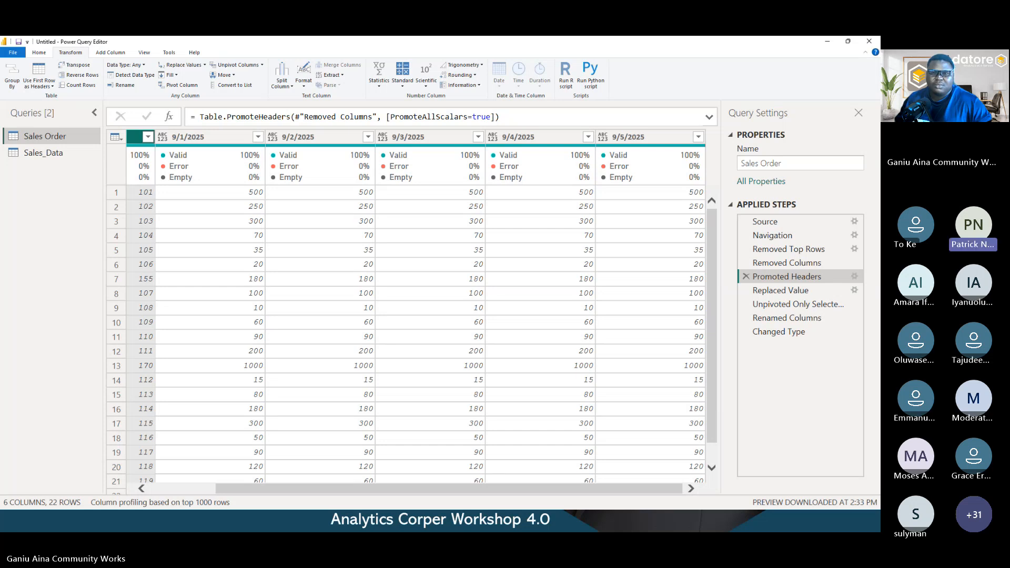
- Return Sales Order to its Changed Type step, then close Power Query Editor and apply the query changes to the report
left_click(793, 333)
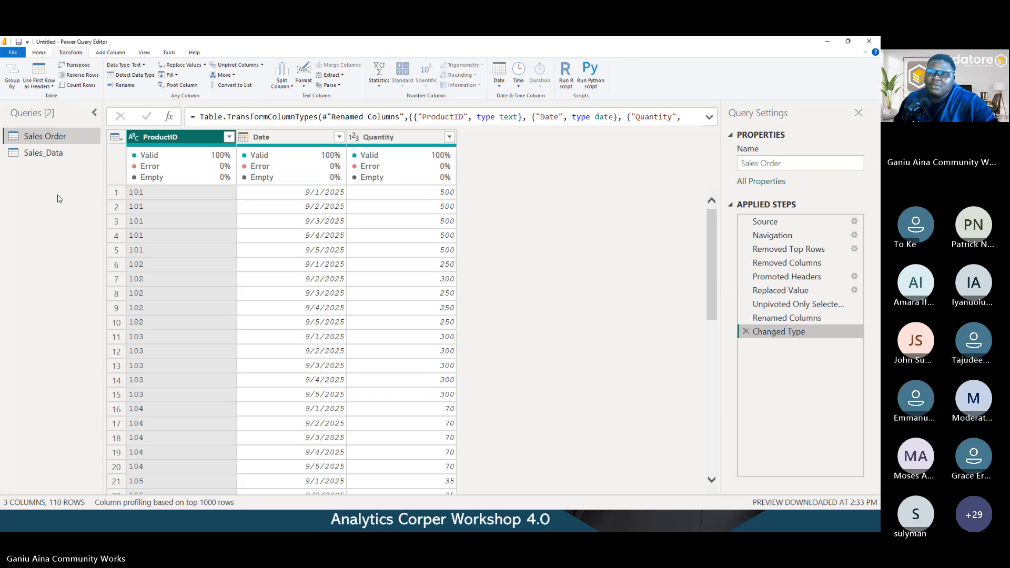
left_click(45, 54)
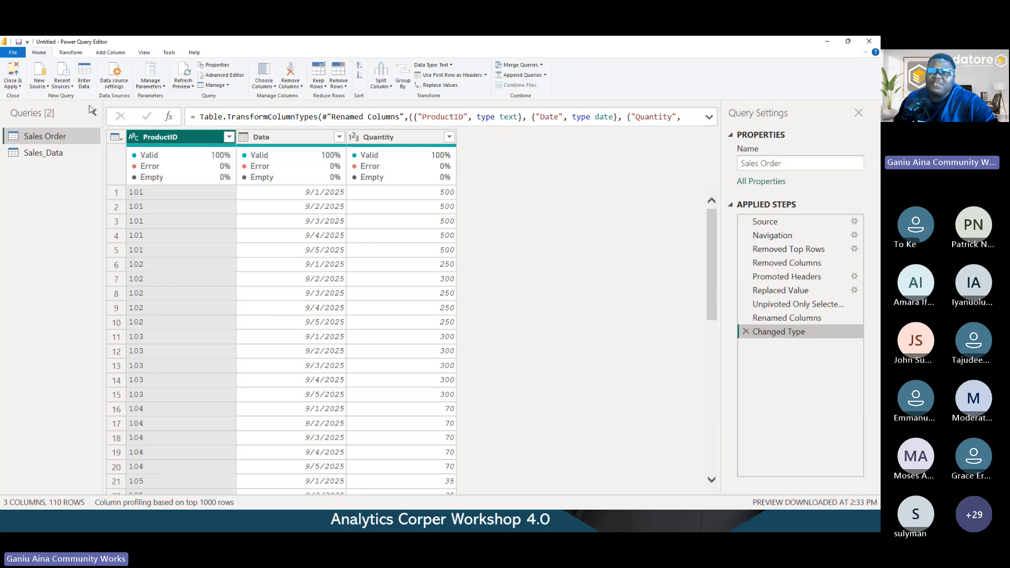
left_click(16, 85)
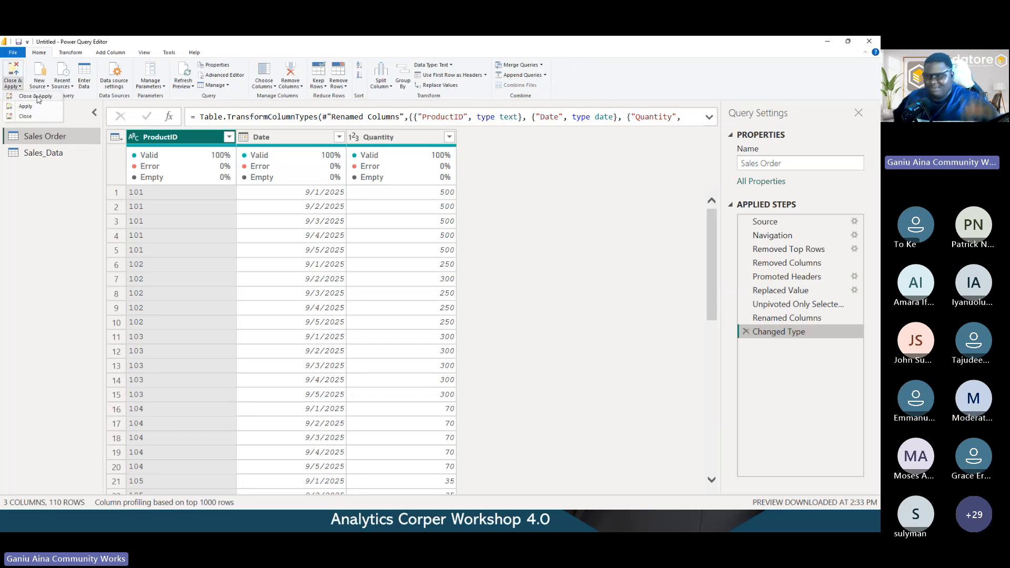
left_click(38, 98)
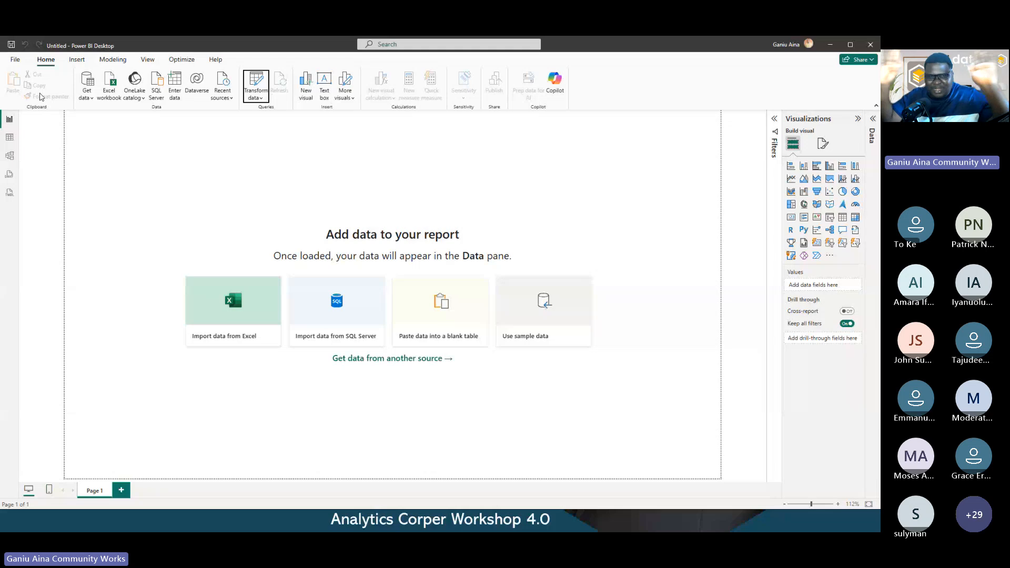